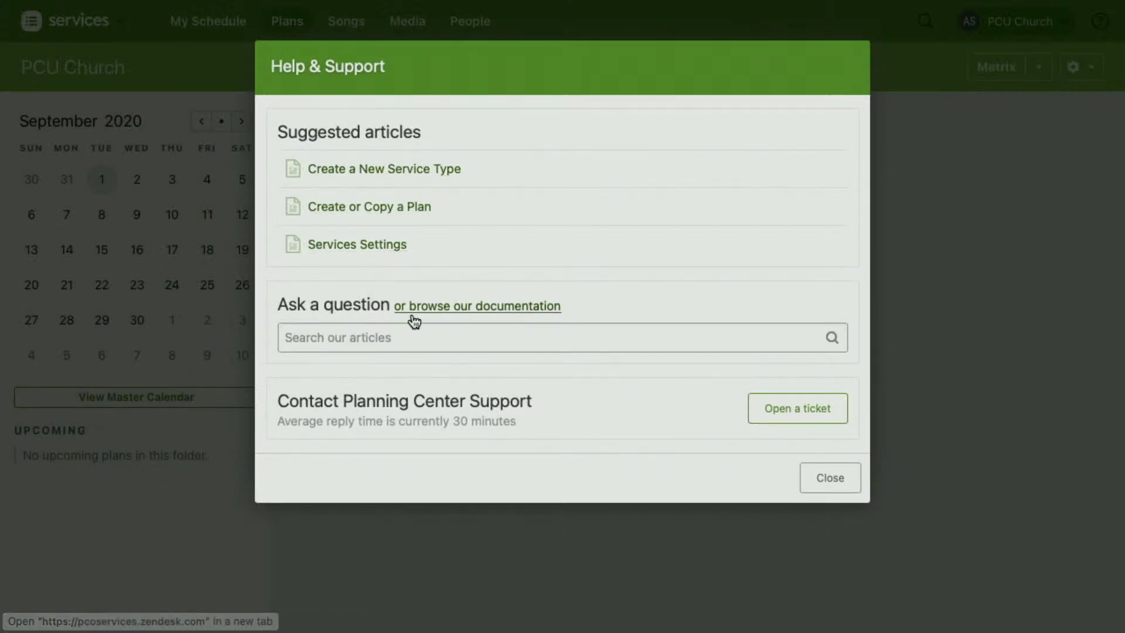
Search the help articles for "transpose", clear the search, and close the Help & Support dialog.
left_click(420, 334)
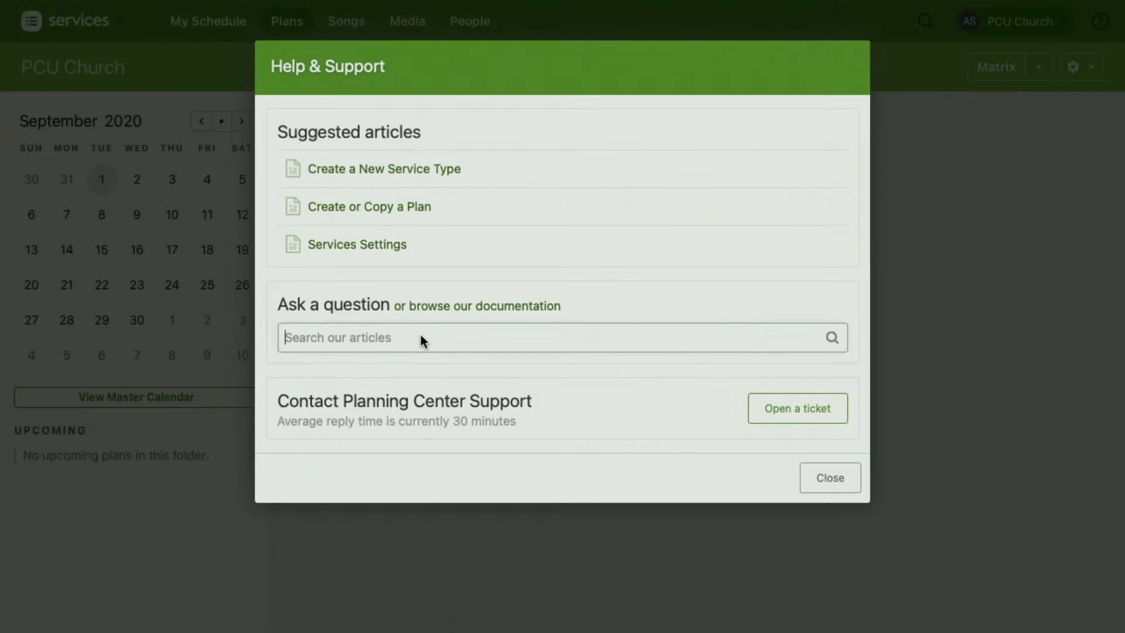
type("transpose")
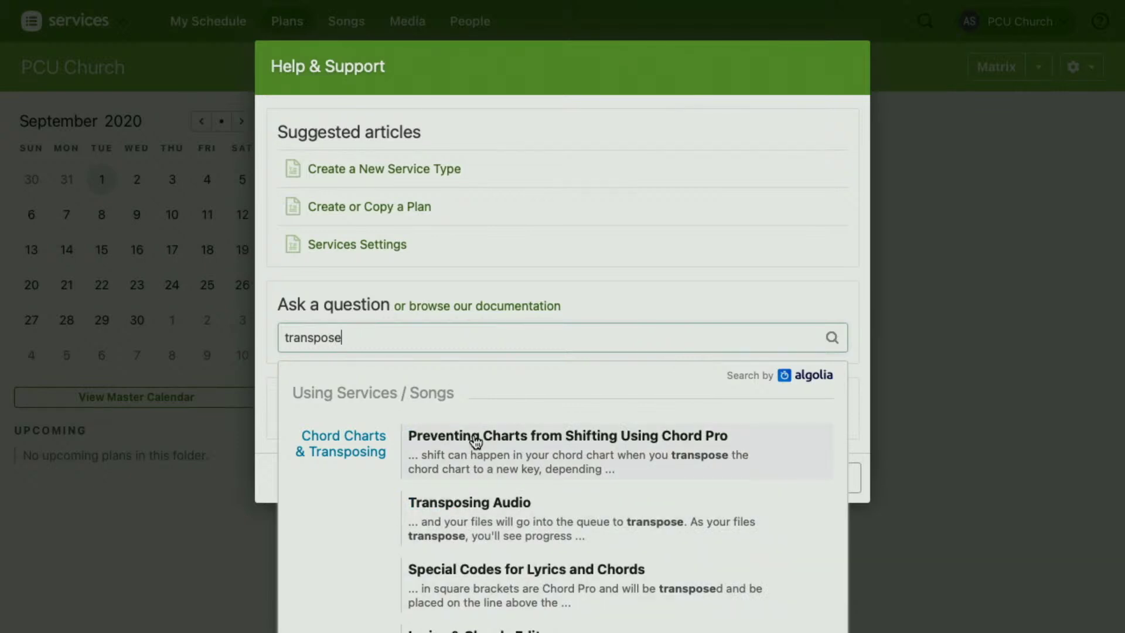
double_click(379, 338)
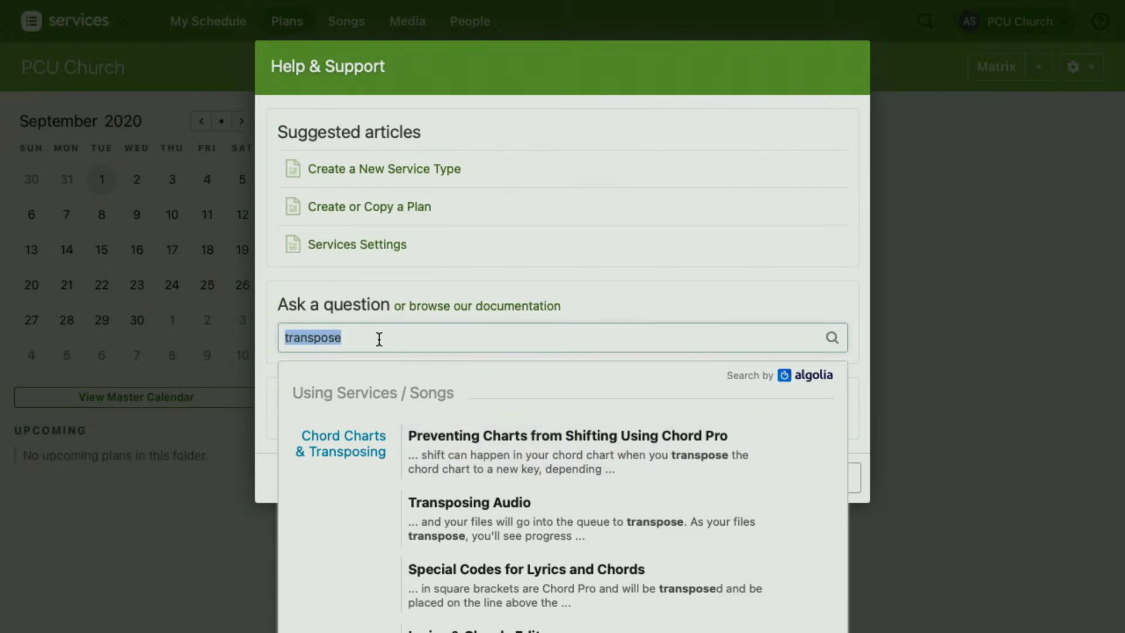
key("BackSpace")
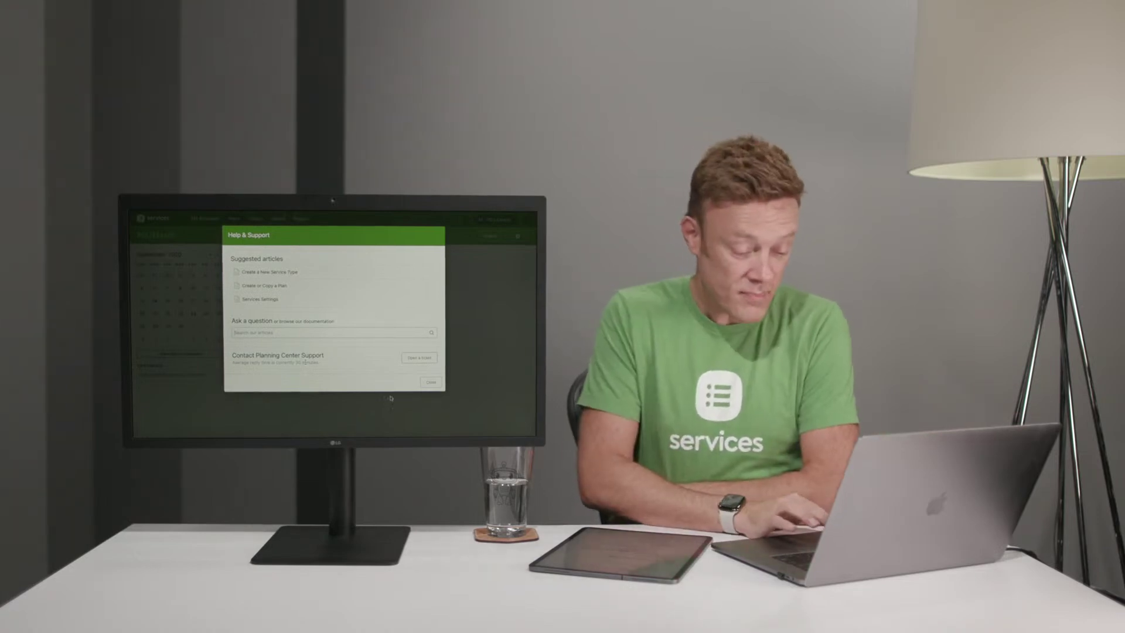
left_click(431, 386)
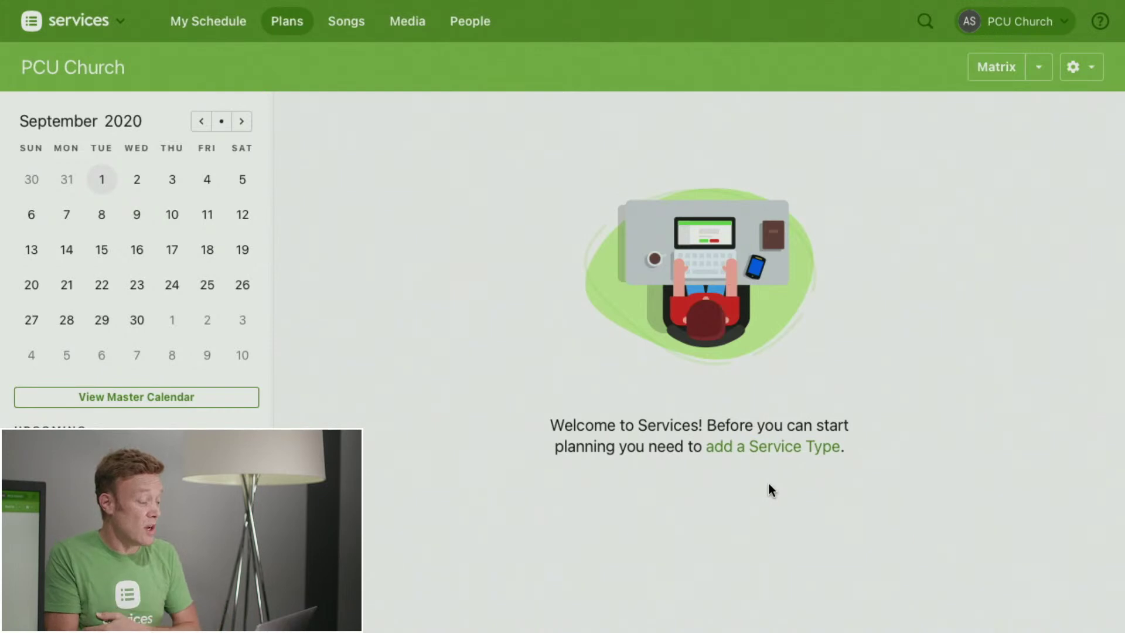
Go to the song library, check its SongSelect integration settings, and review the other available integrations.
left_click(348, 23)
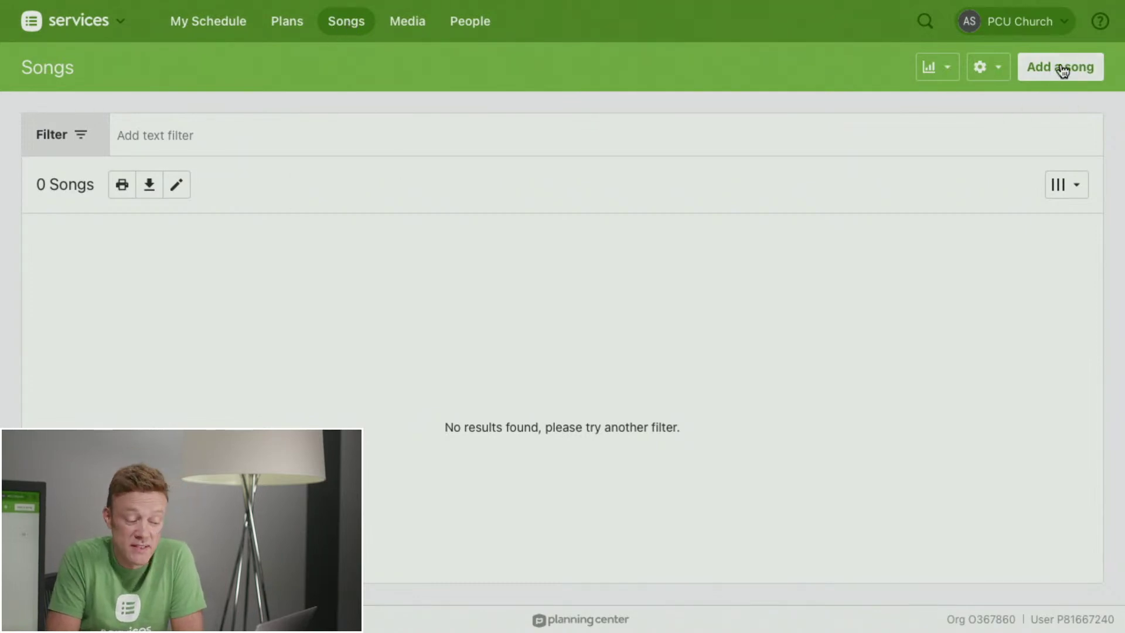
left_click(990, 73)
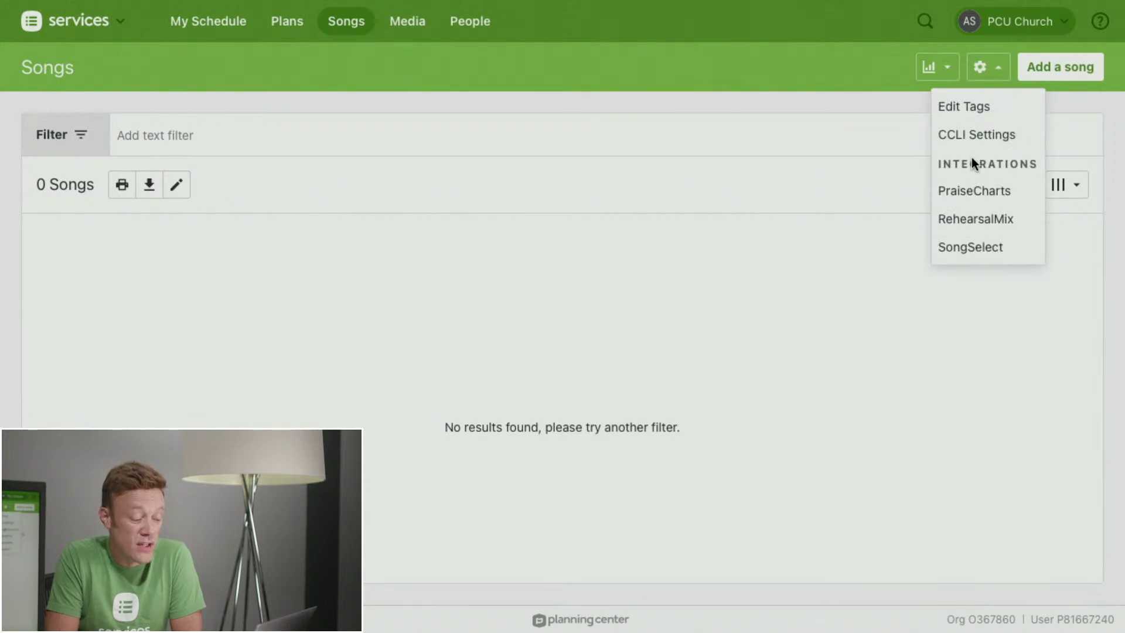
left_click(971, 251)
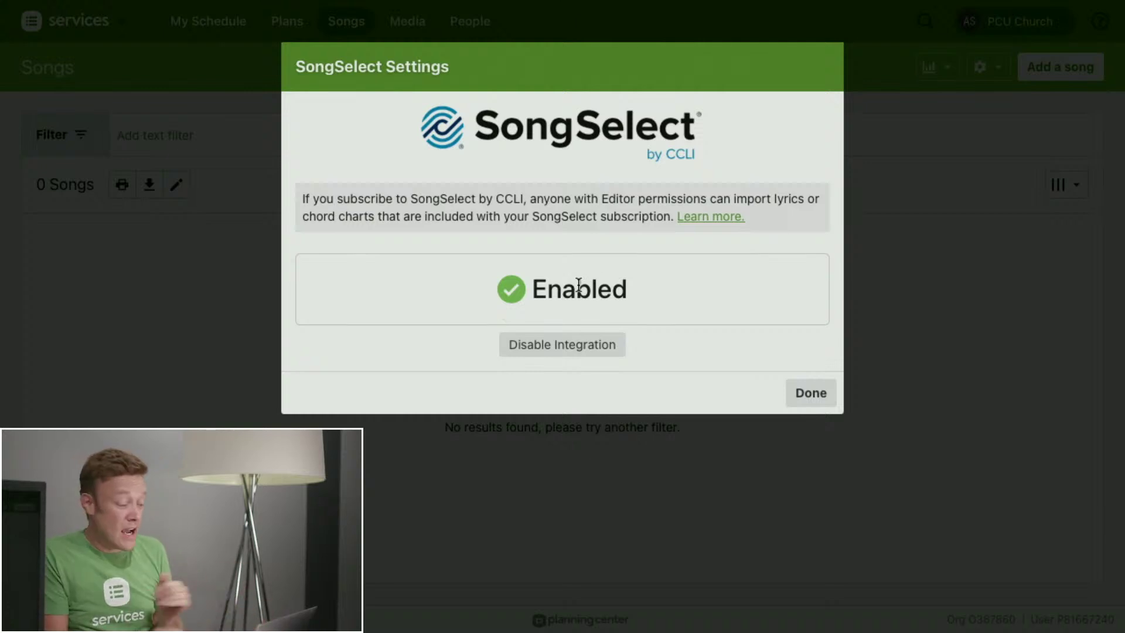
left_click(823, 393)
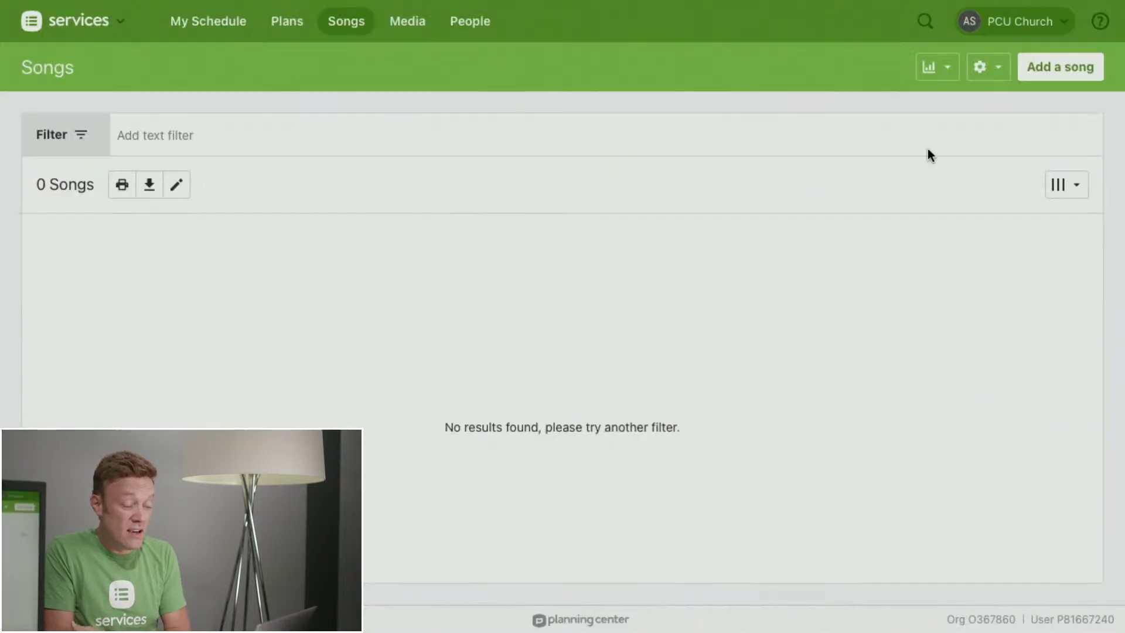
left_click(990, 68)
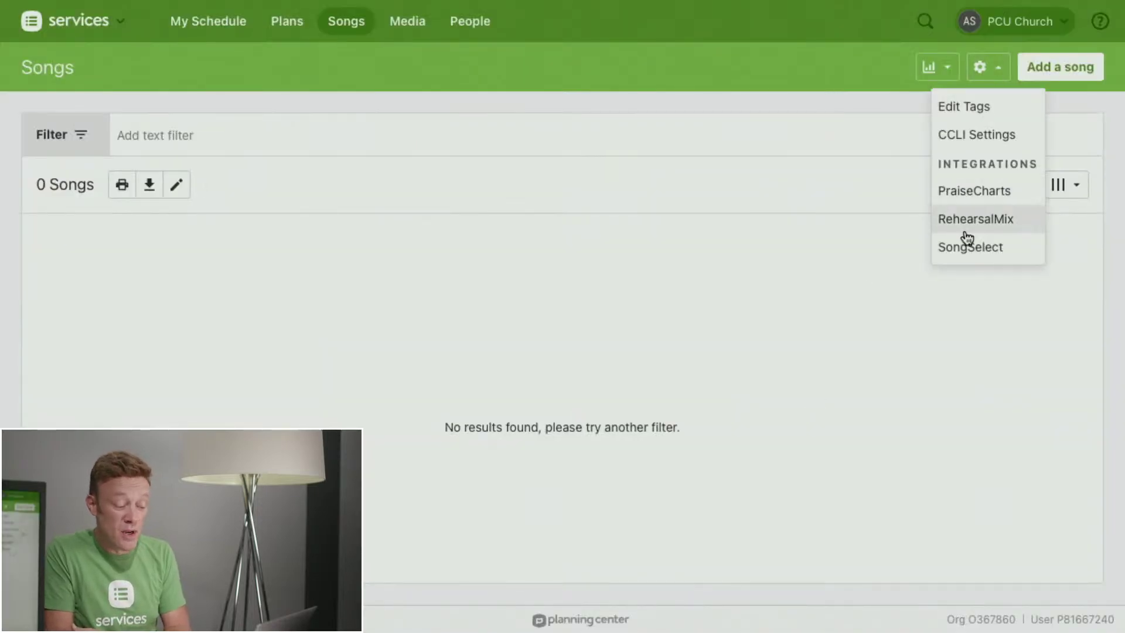
left_click(987, 66)
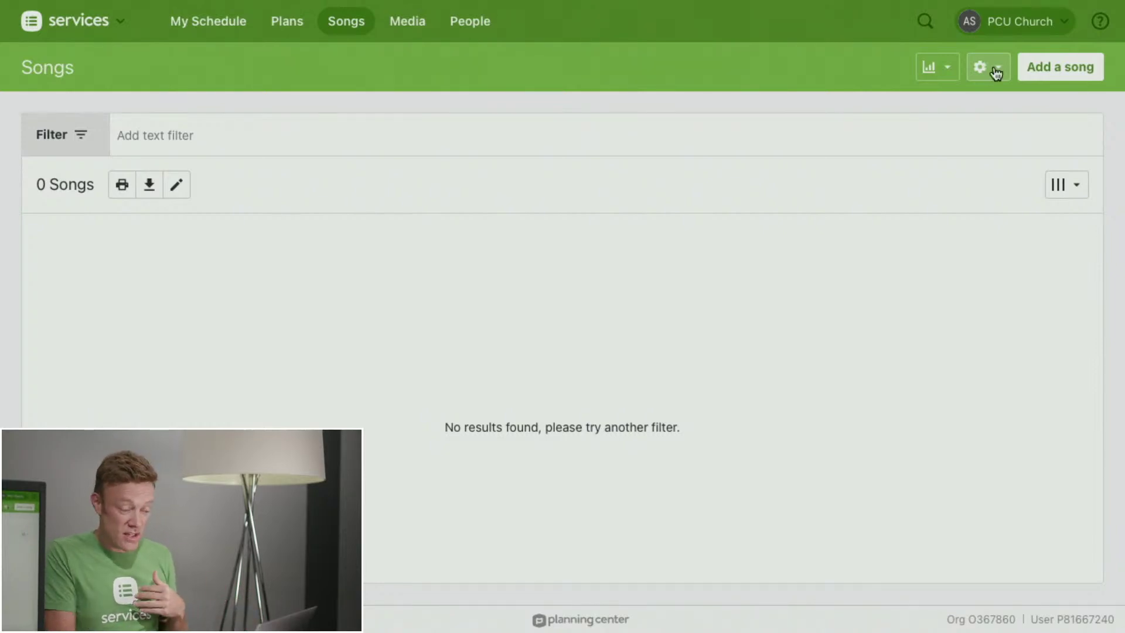
Start adding a song by searching for "Who You", compare popular recordings with all songs, and choose Who You Say I Am by Hillsong Worship.
left_click(1074, 73)
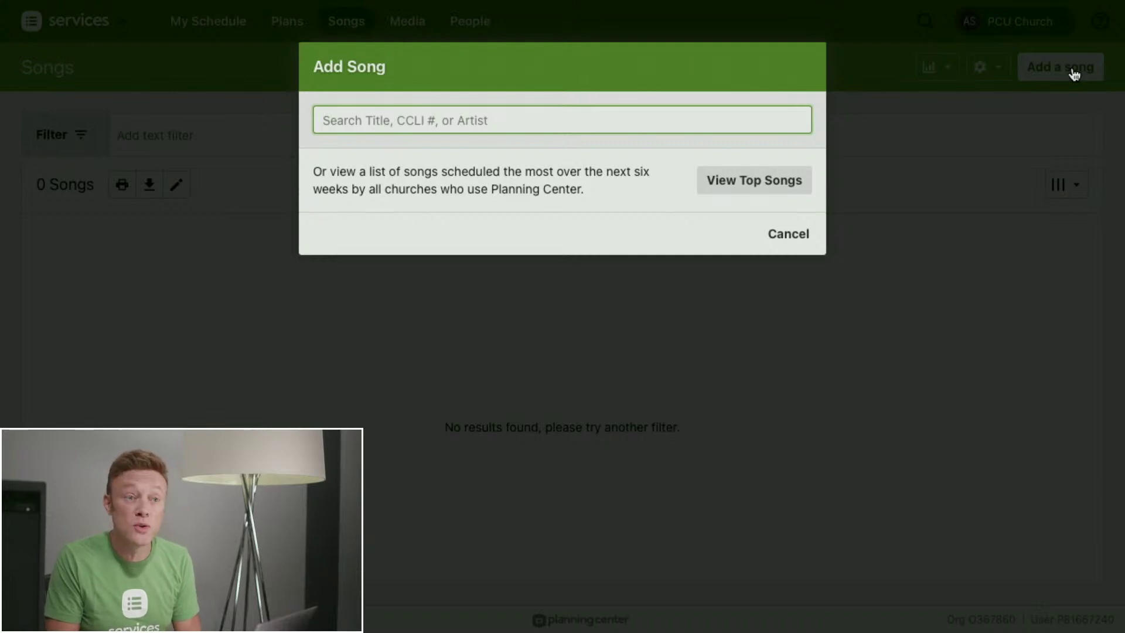
type("Who Y")
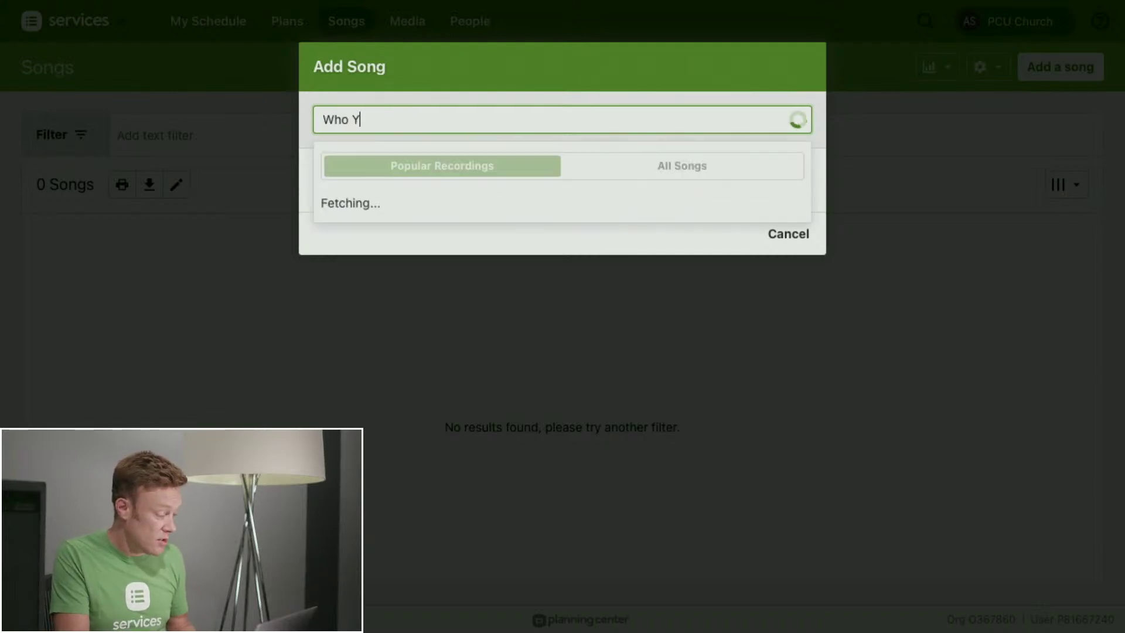
type("ou")
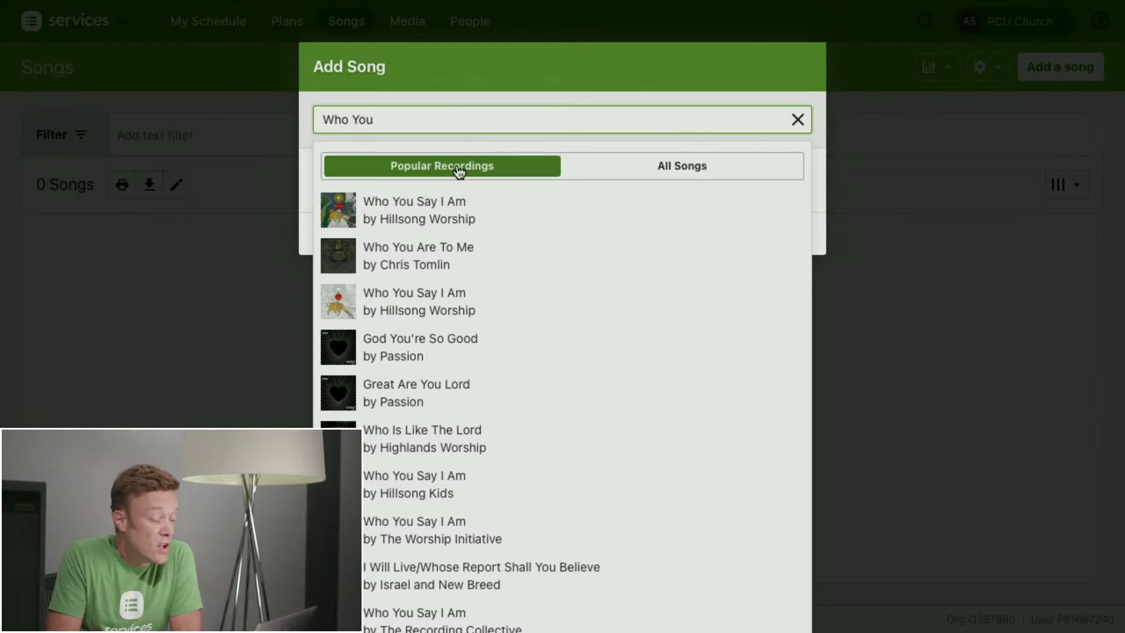
left_click(690, 173)
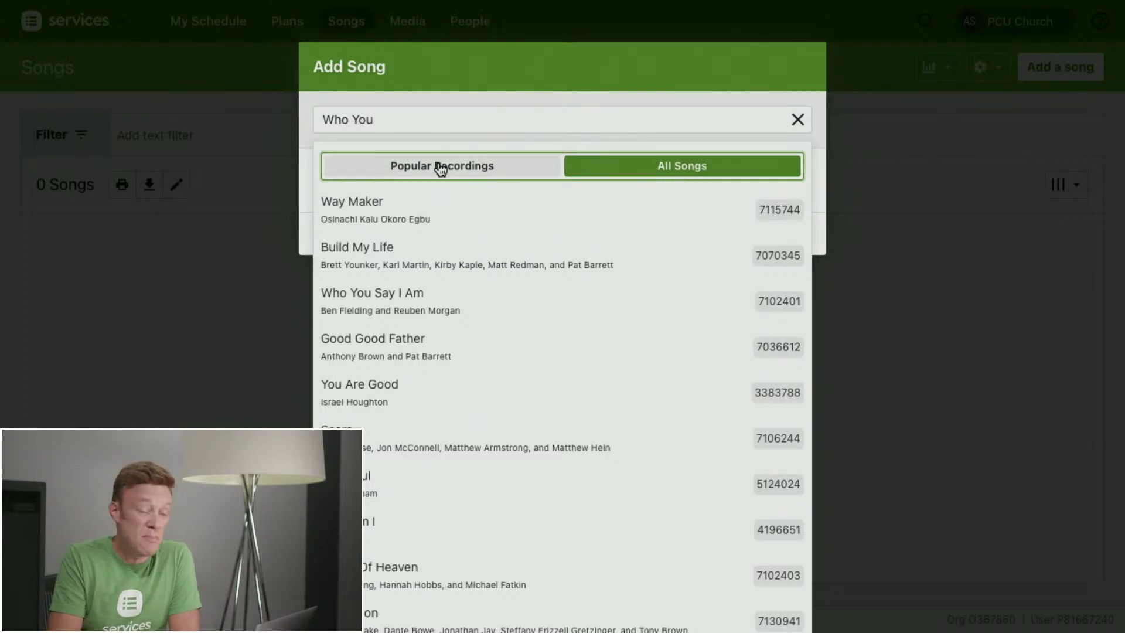
scroll(588, 126, "down", 2)
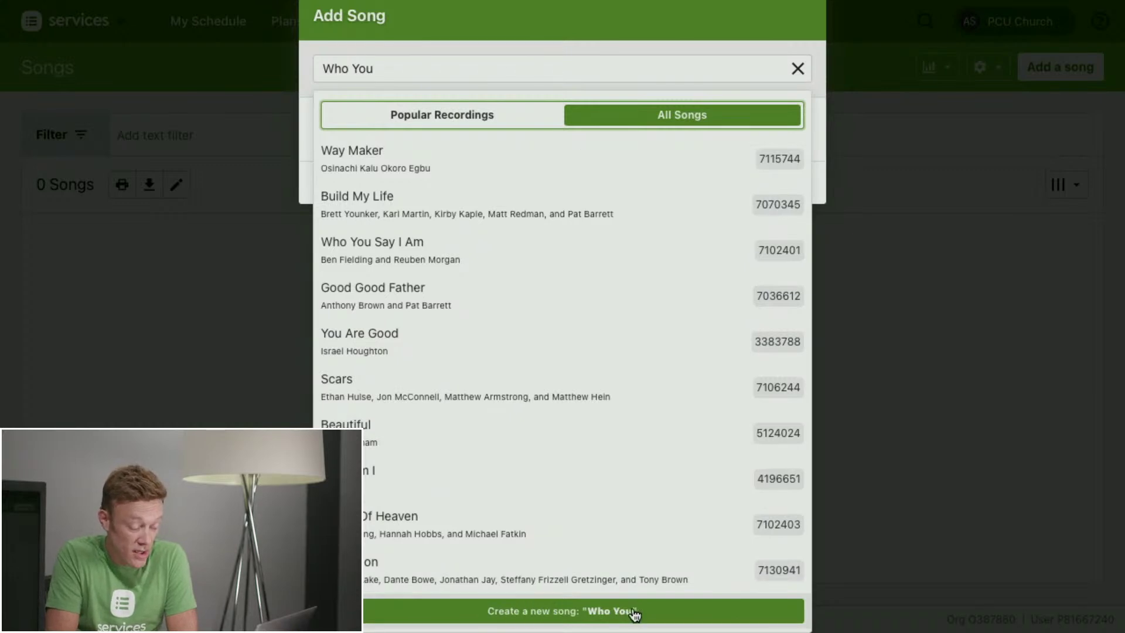
scroll(628, 520, "up", 2)
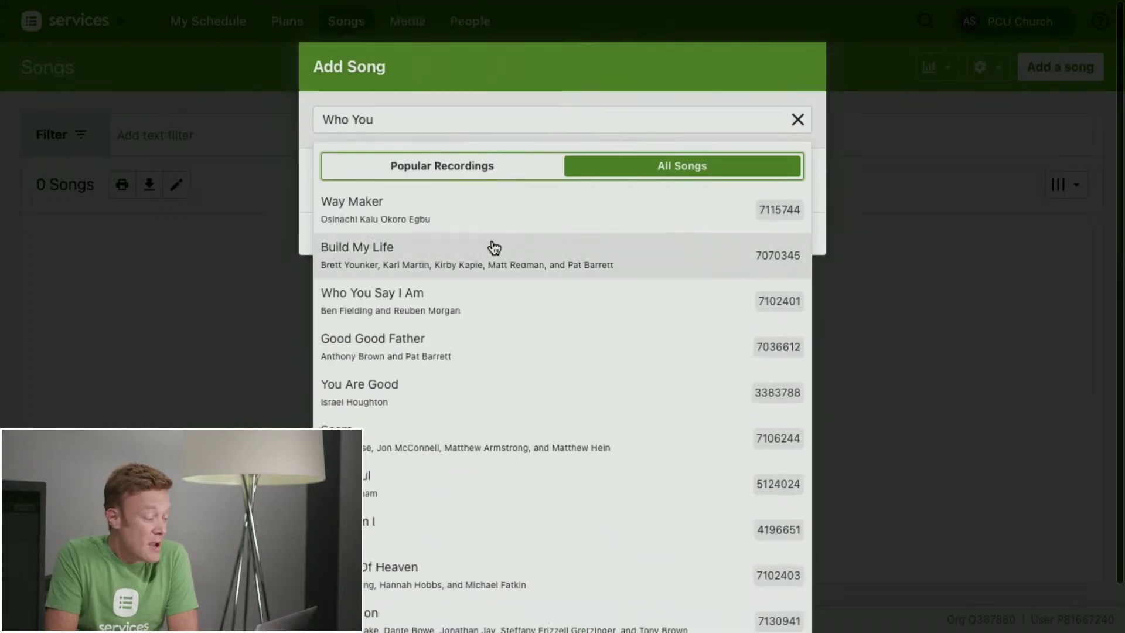
left_click(430, 165)
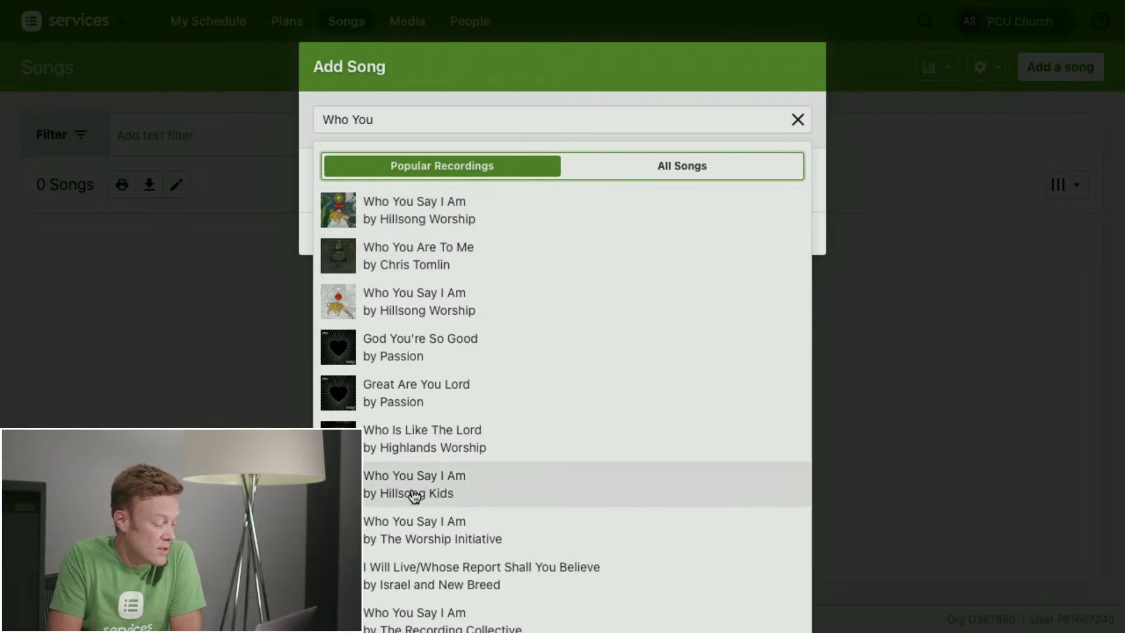
left_click(418, 215)
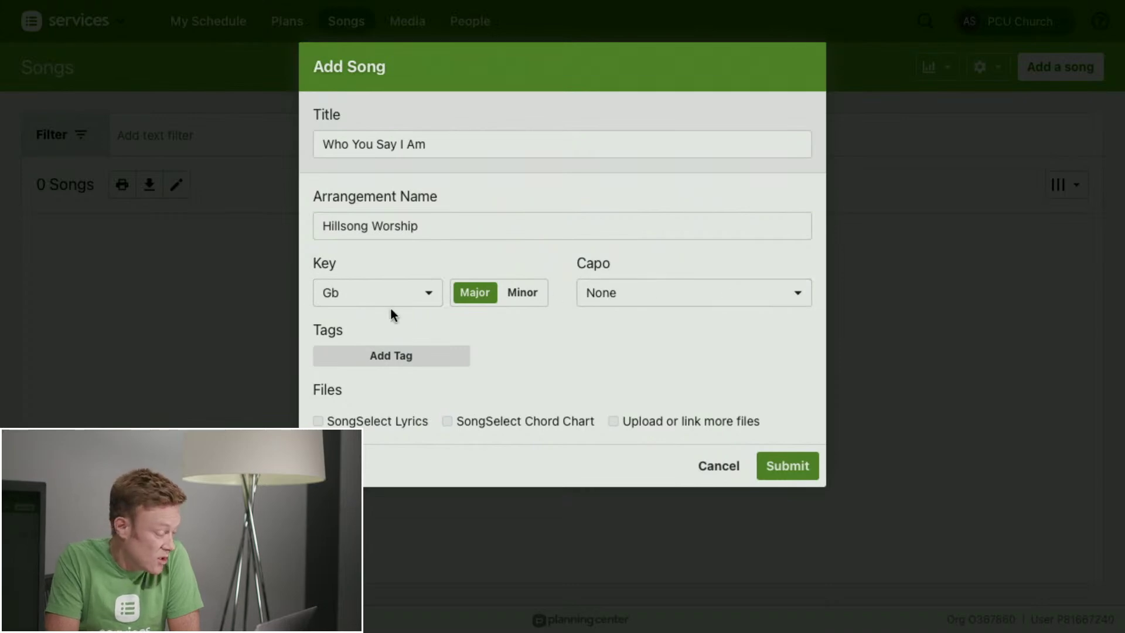
Set the capo to E, include the SongSelect lyrics and chord chart, and submit the new song.
left_click(674, 301)
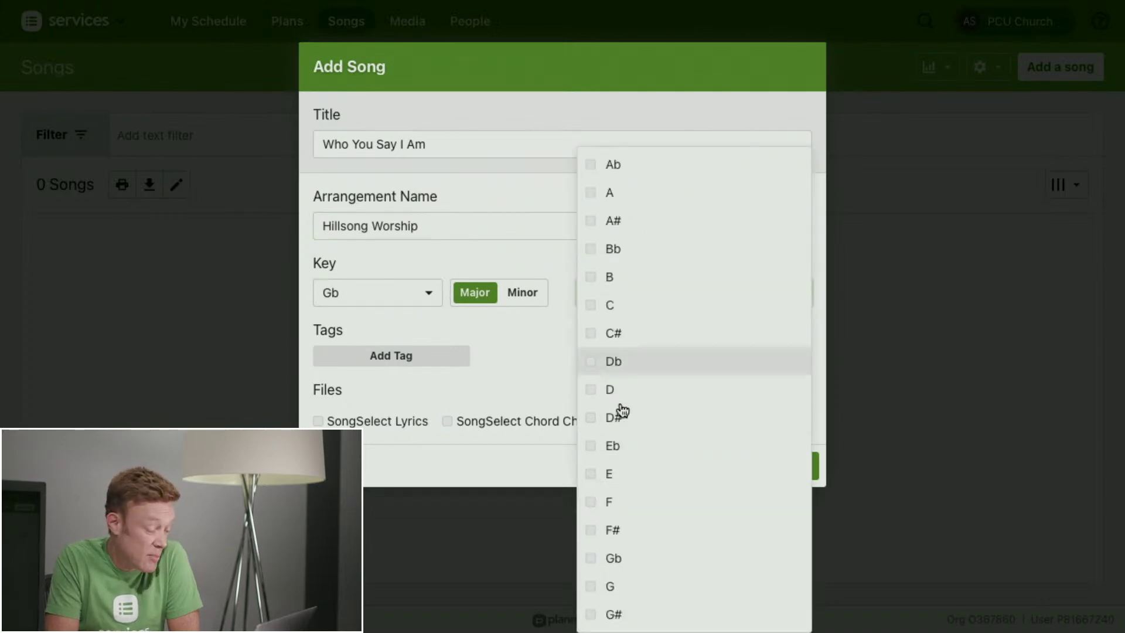
left_click(593, 476)
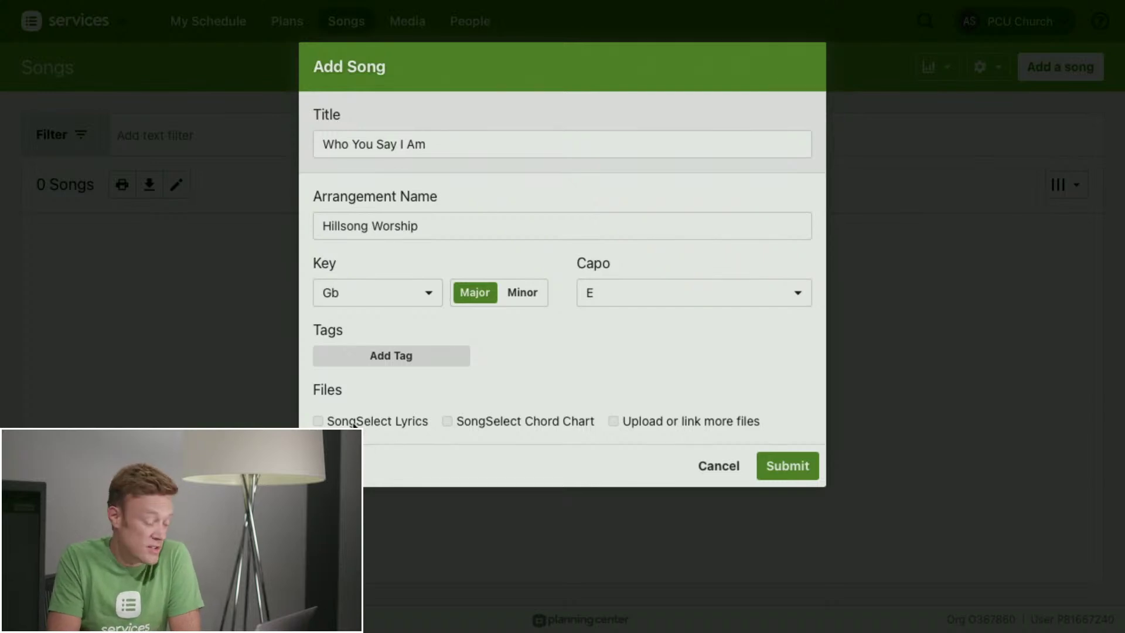
left_click(317, 421)
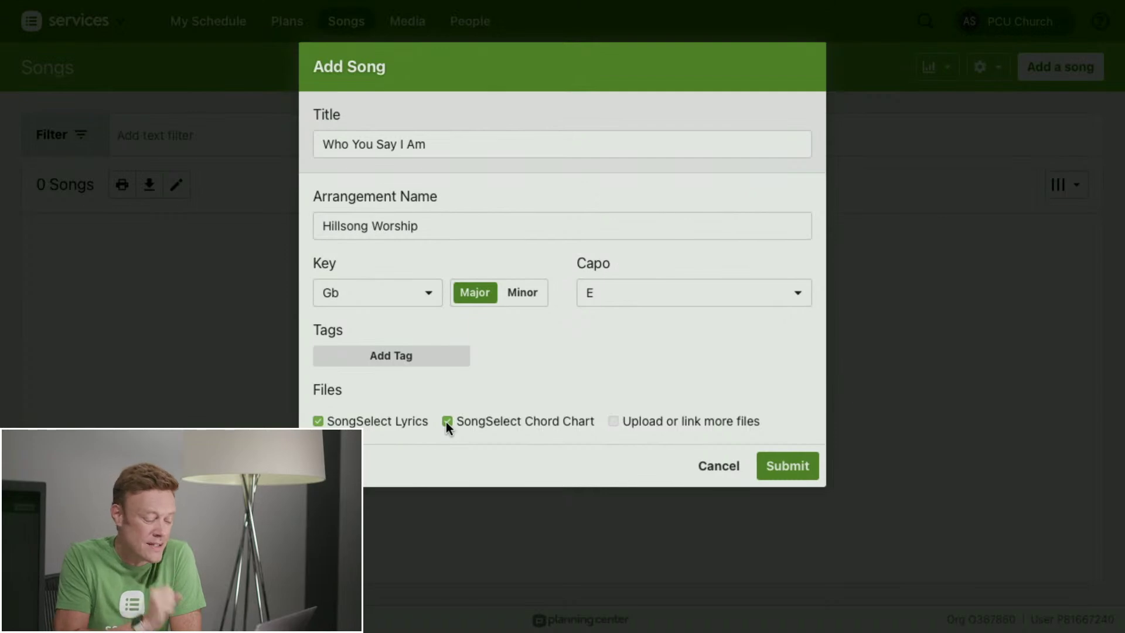
left_click(787, 466)
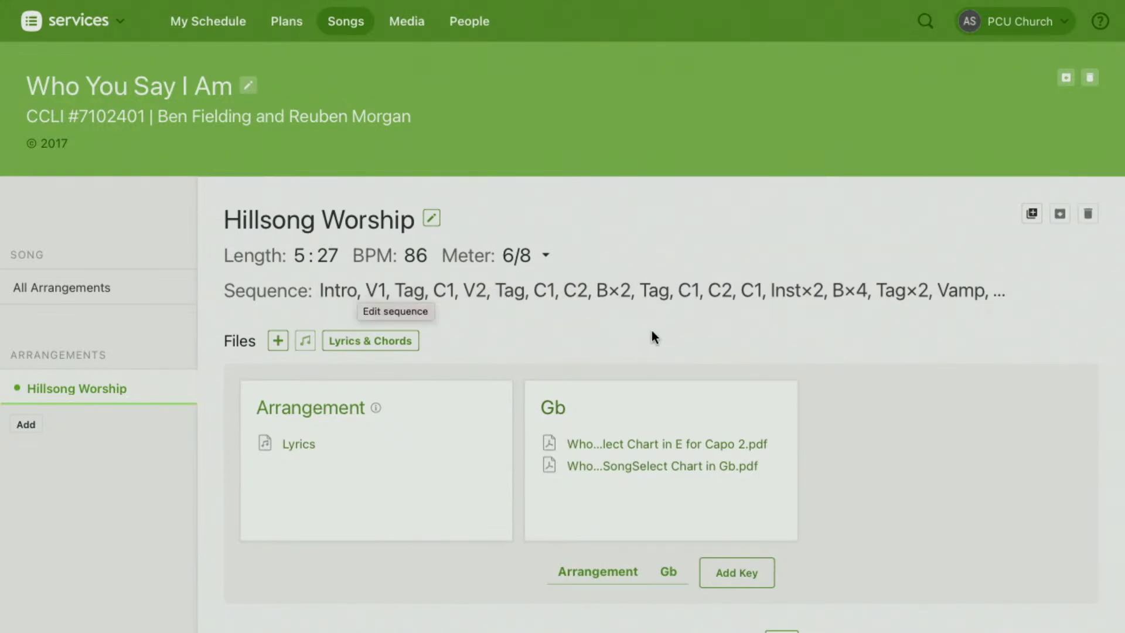
mouse_move(284, 445)
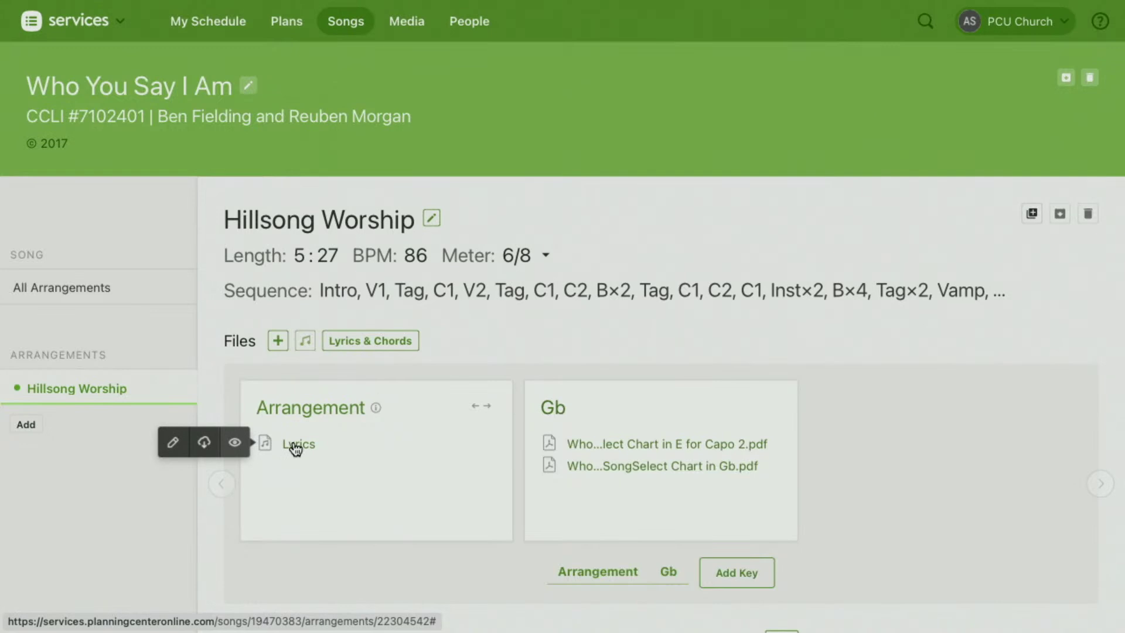
mouse_move(661, 445)
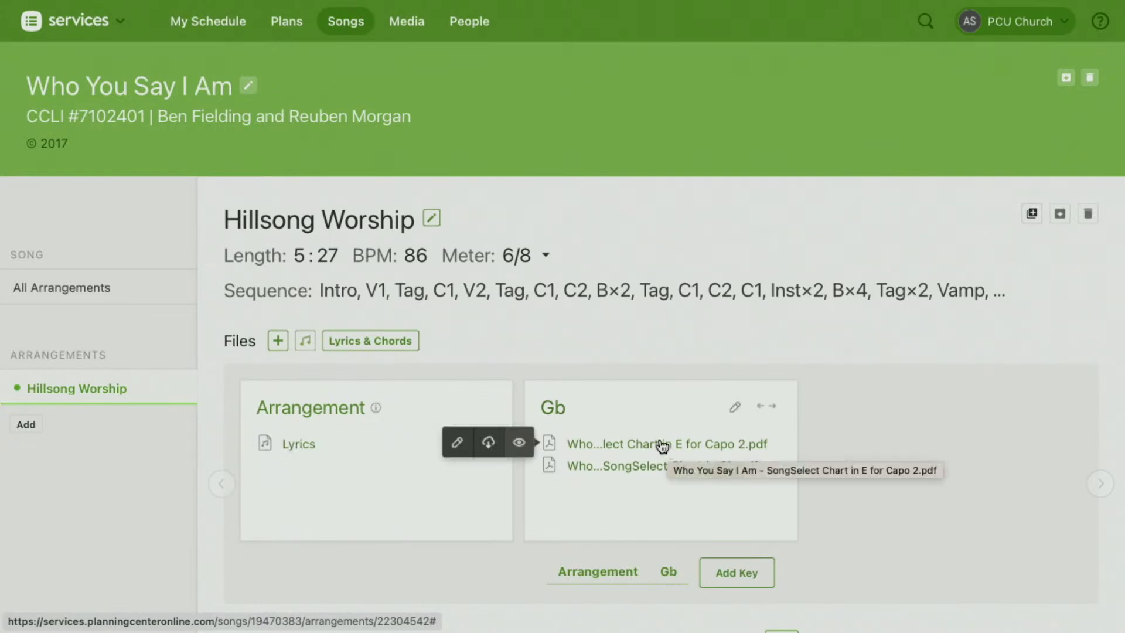
mouse_move(647, 469)
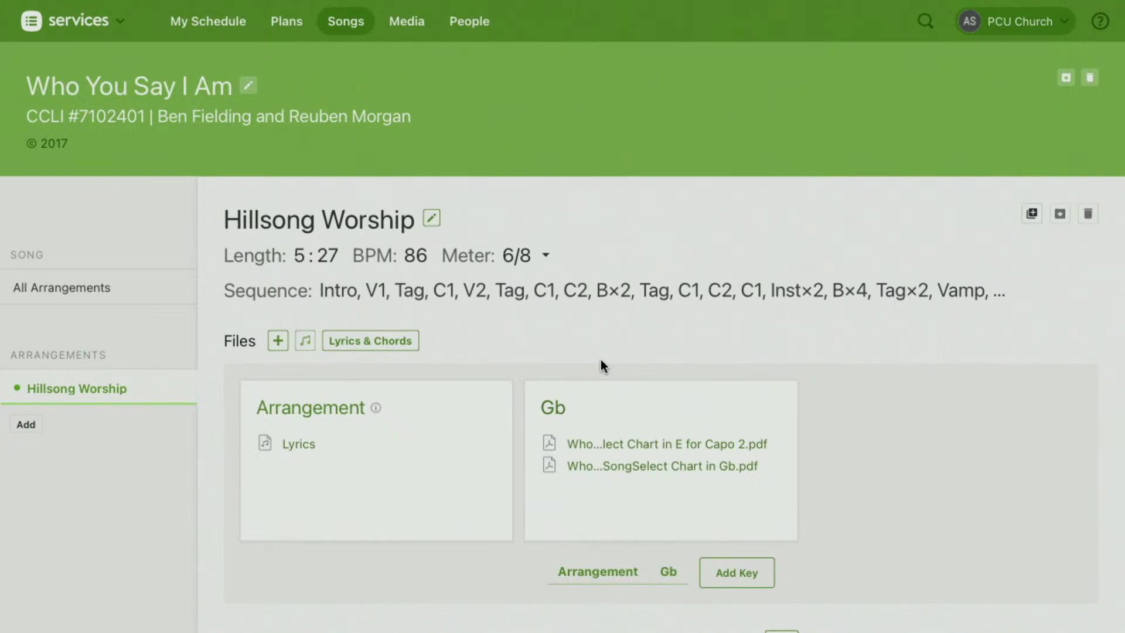
Start adding another song from the library, consult the top songs list, and choose the popular recording of Way Maker by Mandisa.
left_click(347, 24)
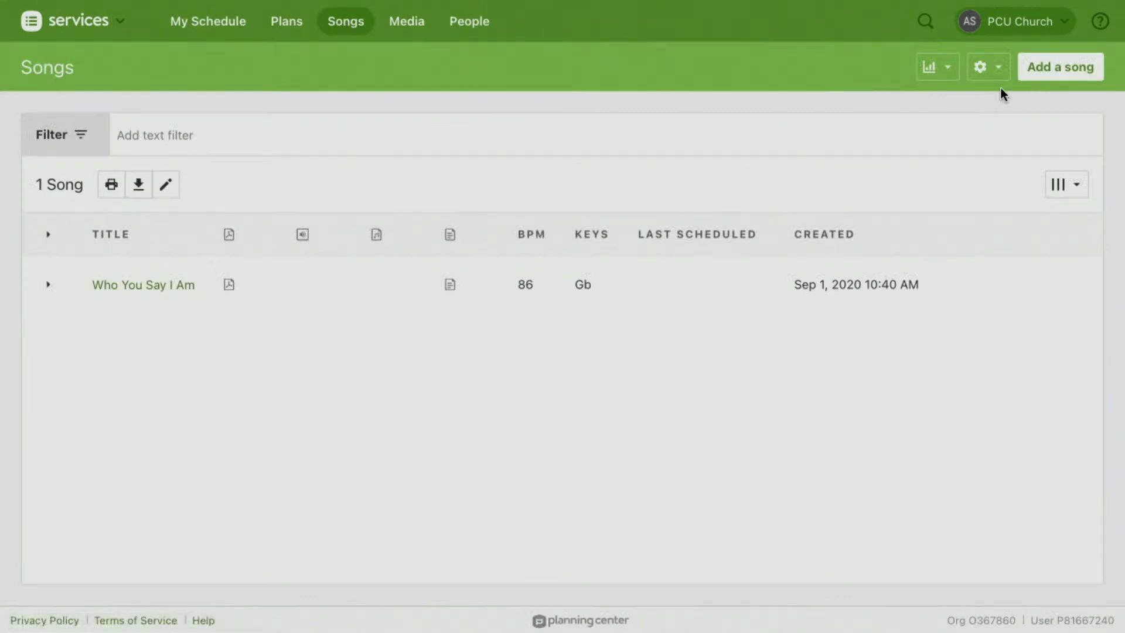
left_click(1059, 68)
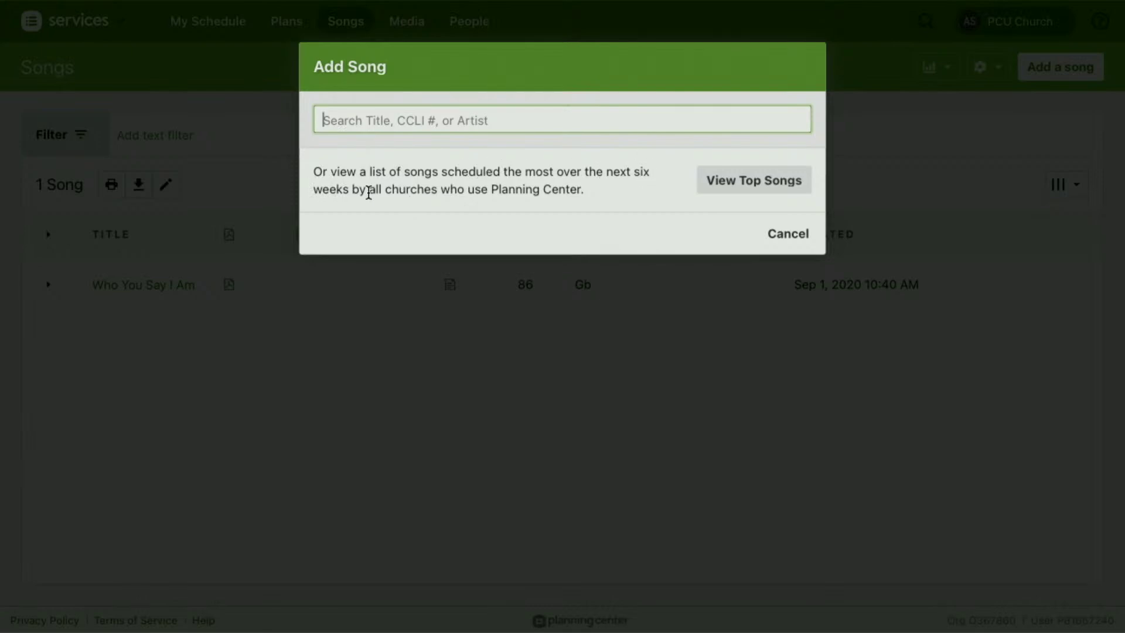
left_click(749, 183)
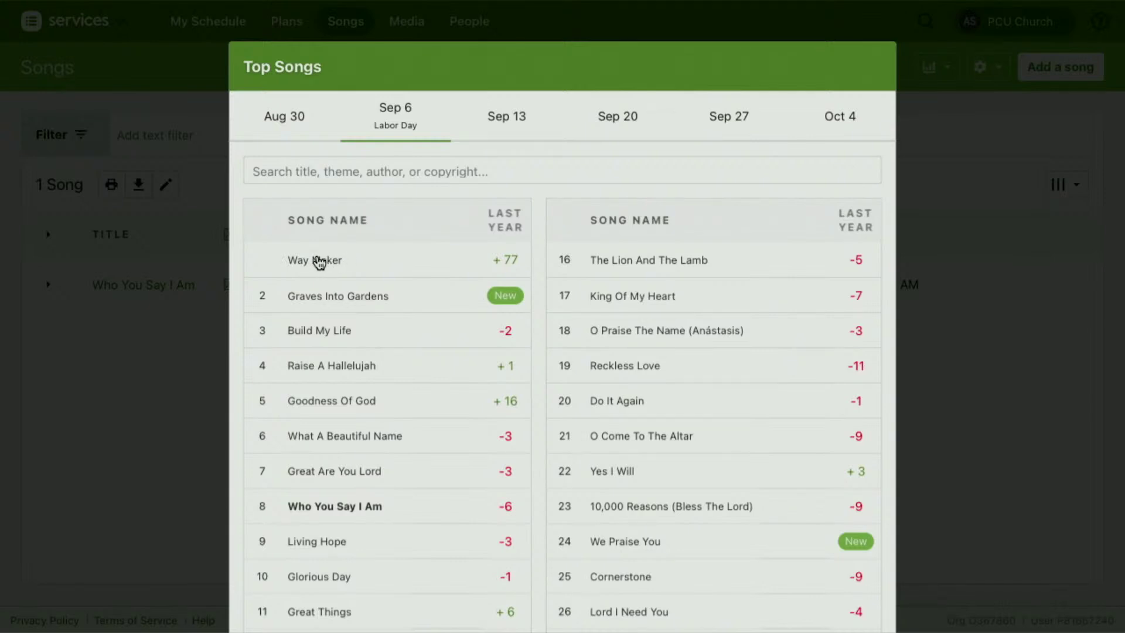
key("Escape")
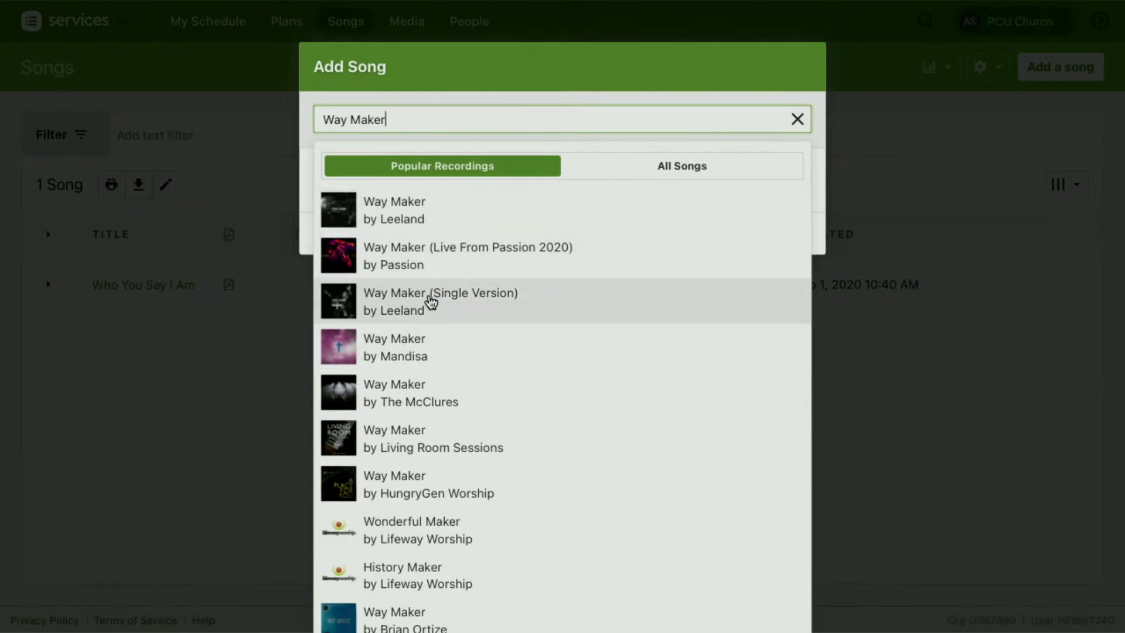
left_click(420, 349)
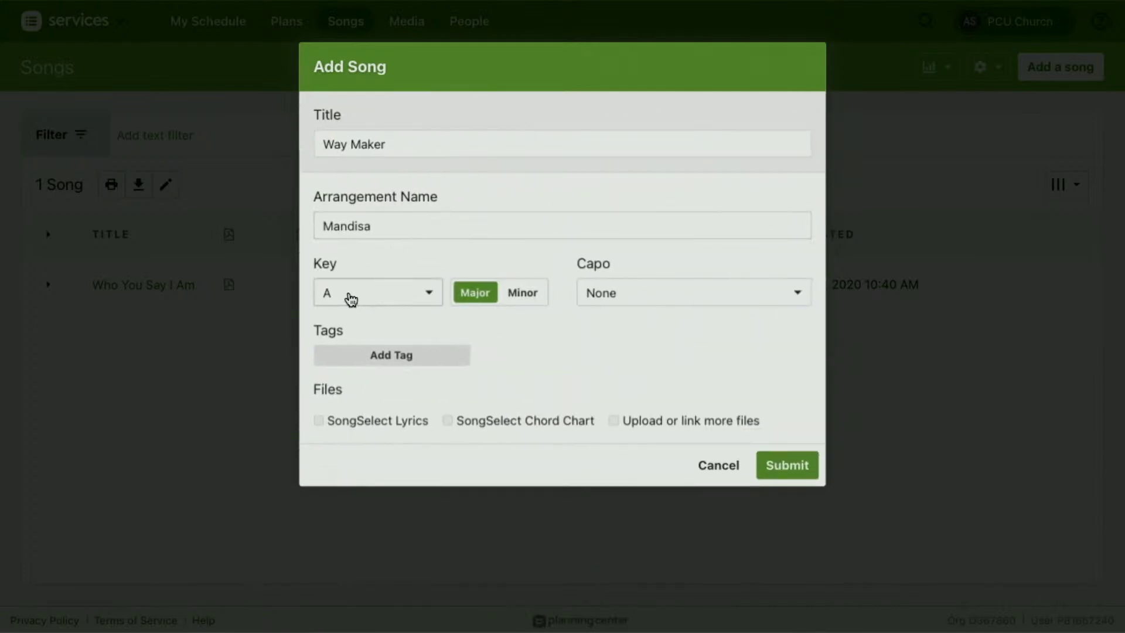
Submit Way Maker with its SongSelect lyrics and chord chart included, and return to the song list.
left_click(318, 421)
left_click(785, 469)
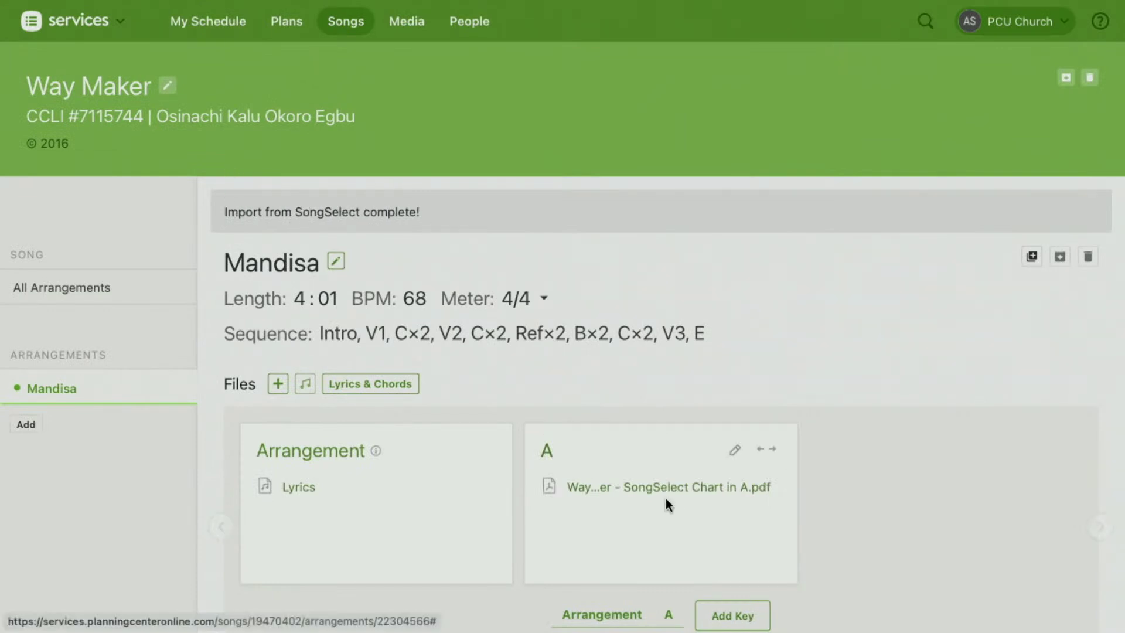
mouse_move(685, 494)
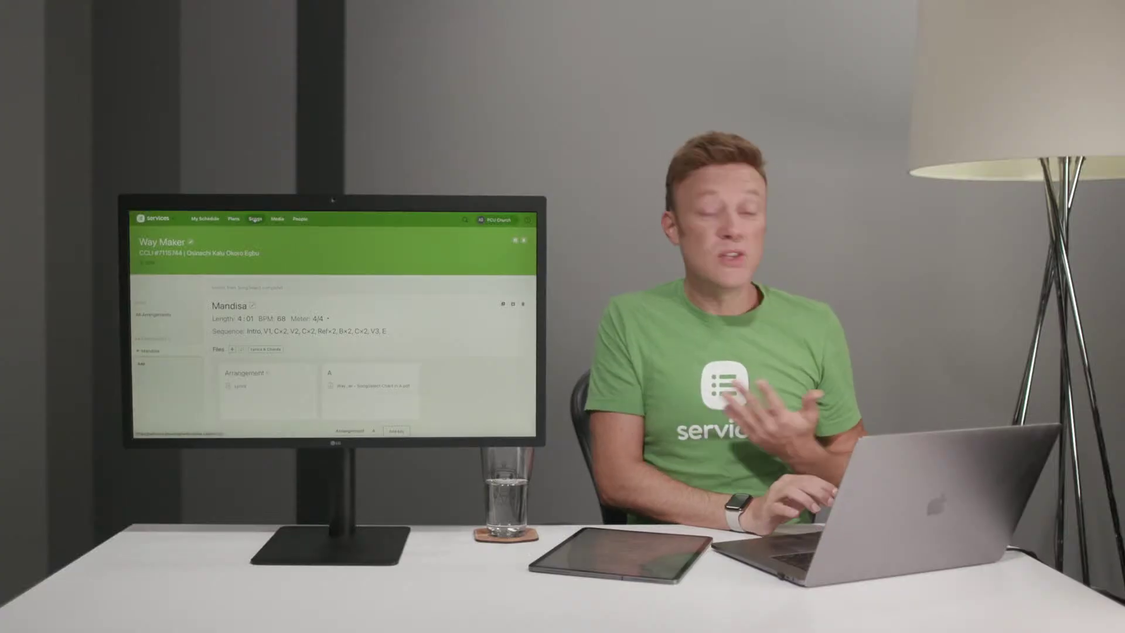
left_click(256, 219)
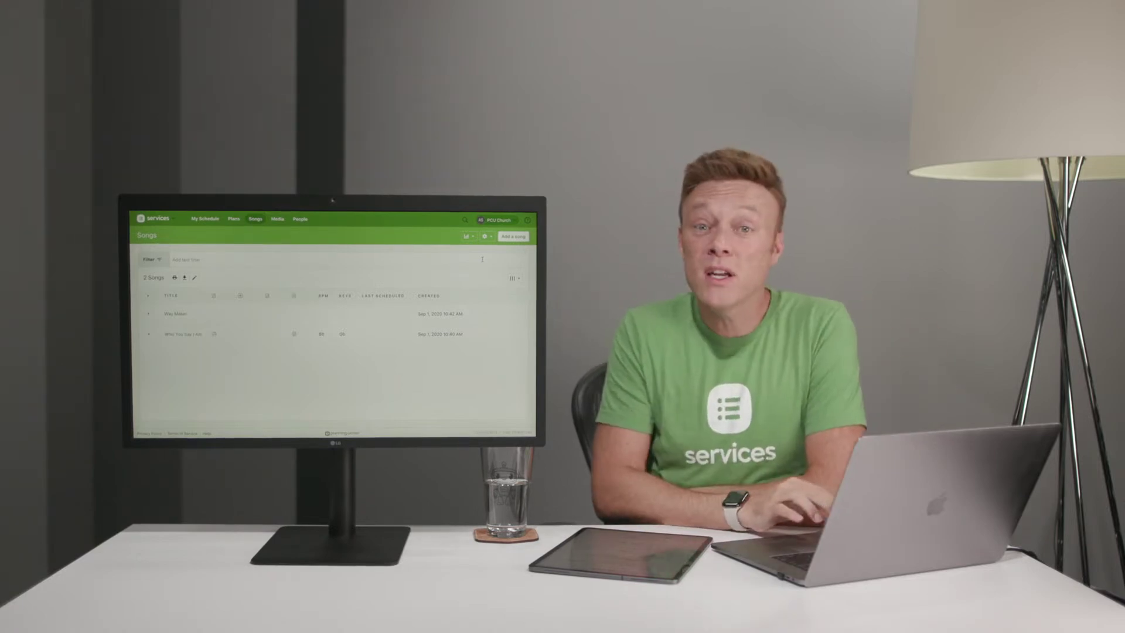
mouse_move(485, 213)
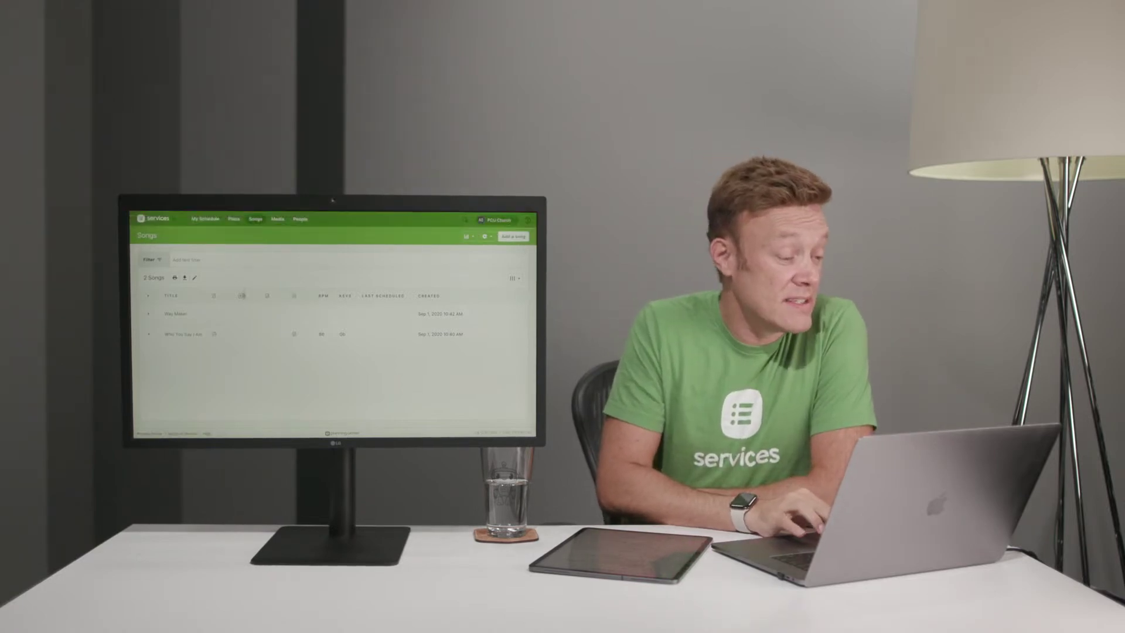
Start a new service type from the plans page, name it Contemporary Service with weekly plans, and continue to its times.
mouse_move(233, 222)
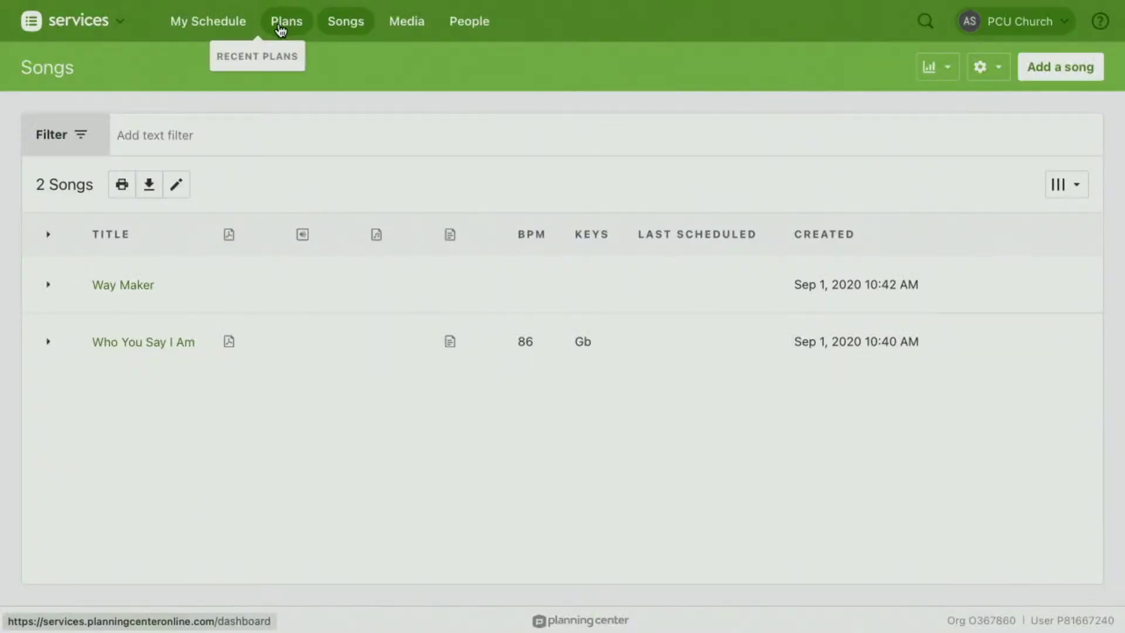
left_click(281, 29)
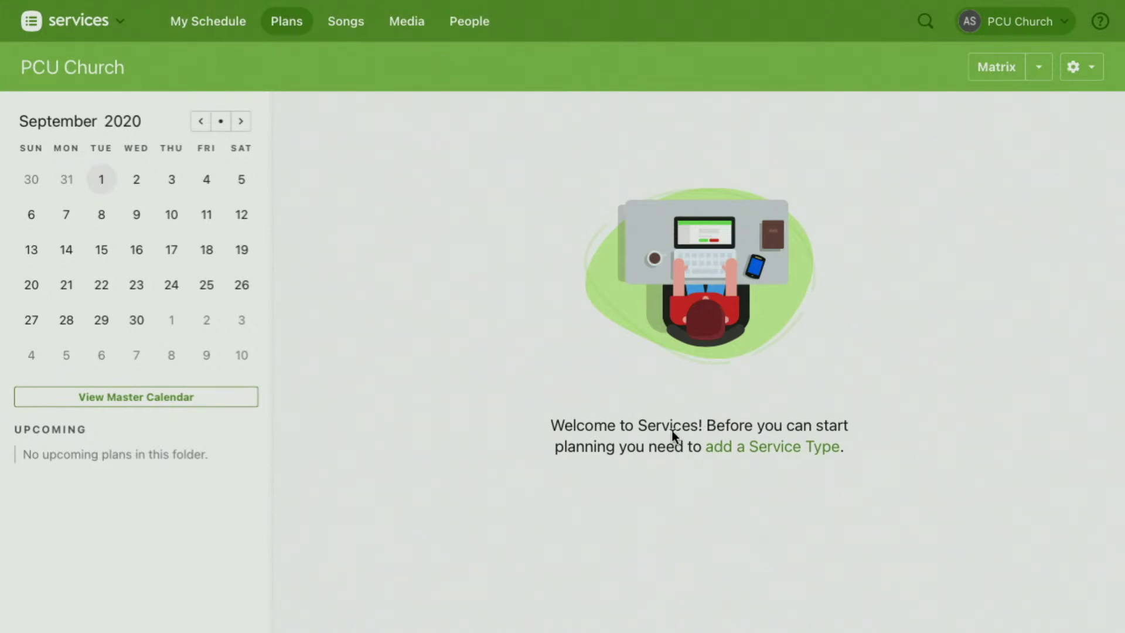
left_click(756, 449)
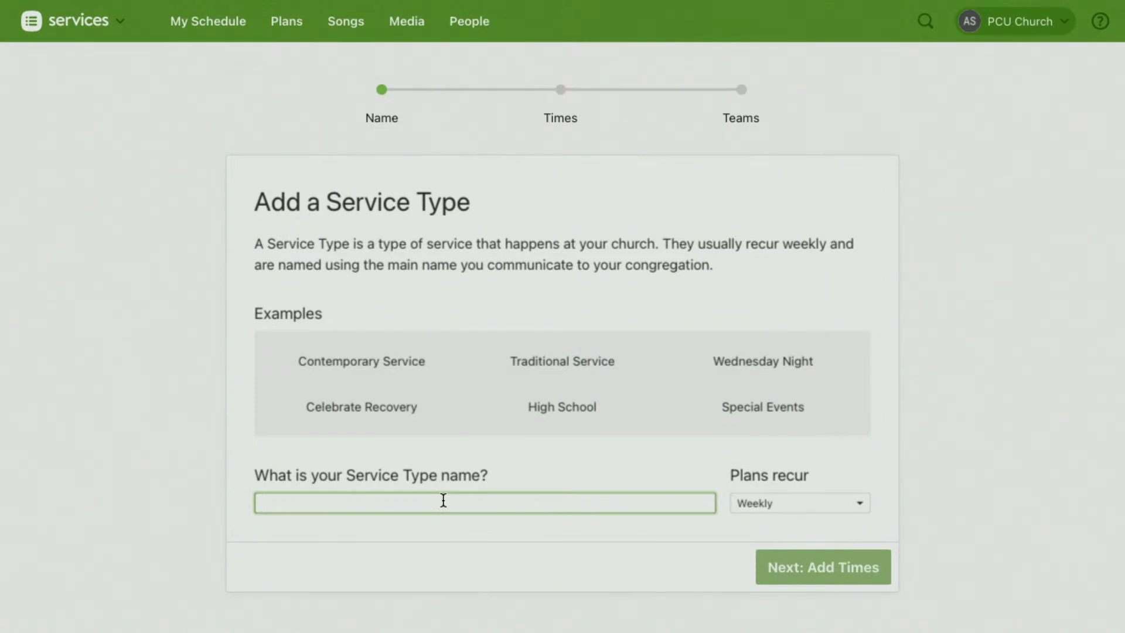
left_click(356, 366)
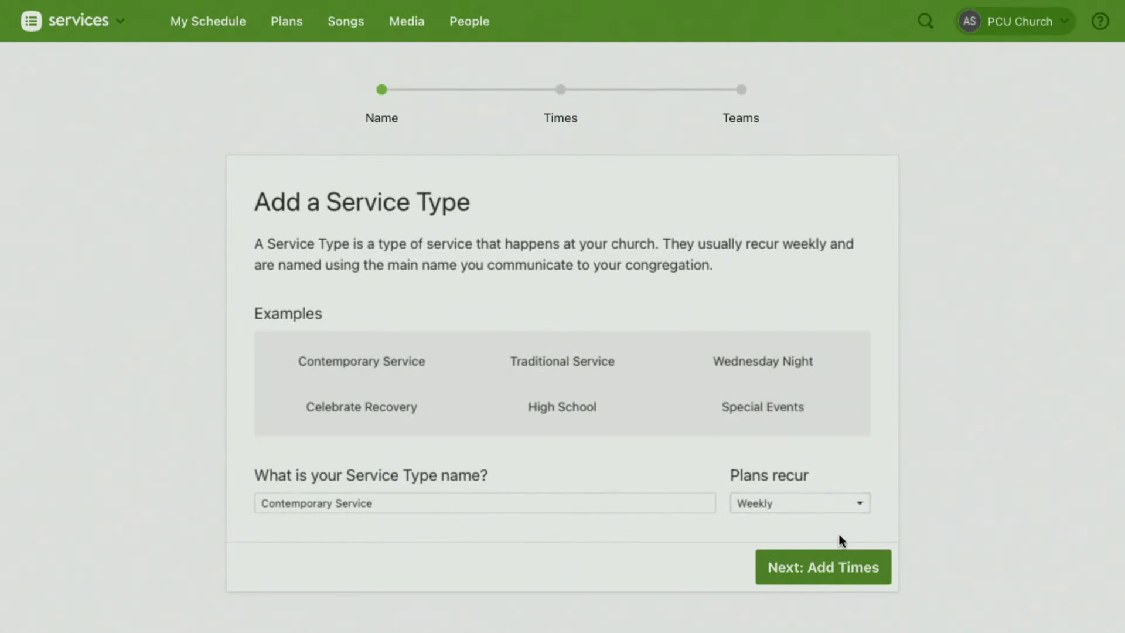
left_click(823, 568)
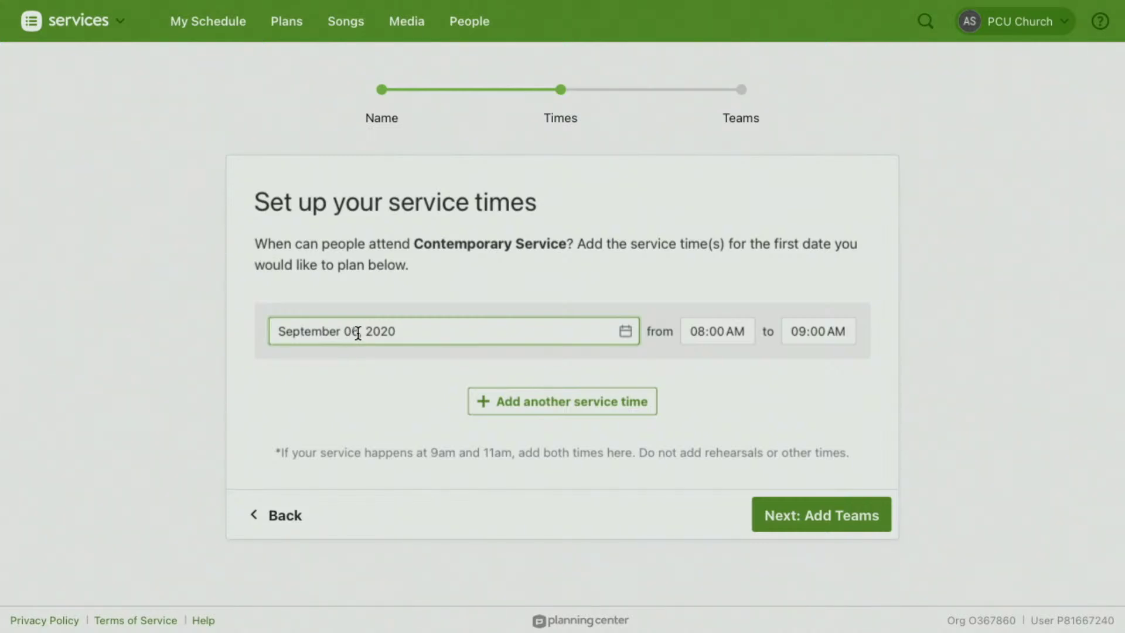
Set the first service time on September 06, 2020 to start at 09:00 AM.
left_click(701, 332)
type("9")
left_click(754, 382)
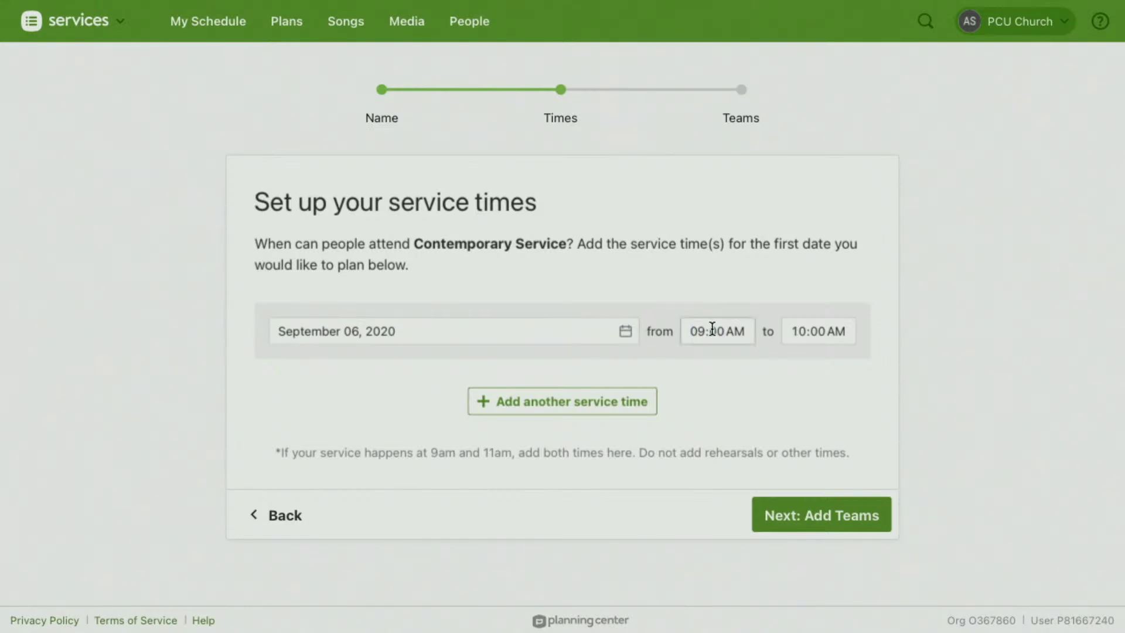
Add a second service time starting at 11:00 AM and continue to the team selection.
left_click(548, 408)
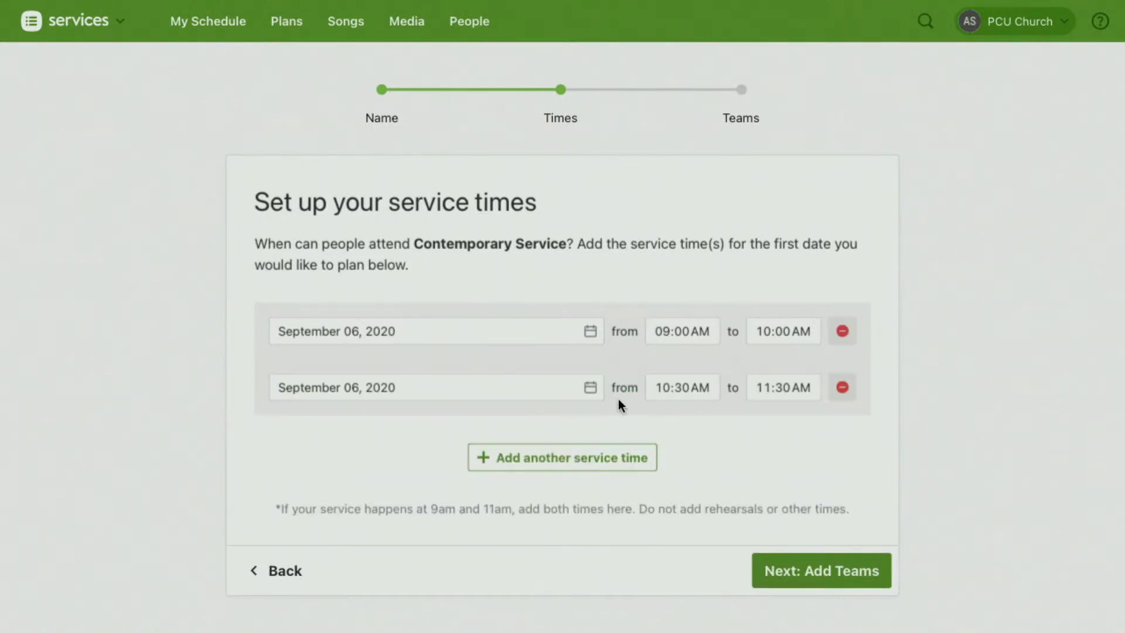
left_click(666, 386)
key("Up")
key("Right")
key("Down")
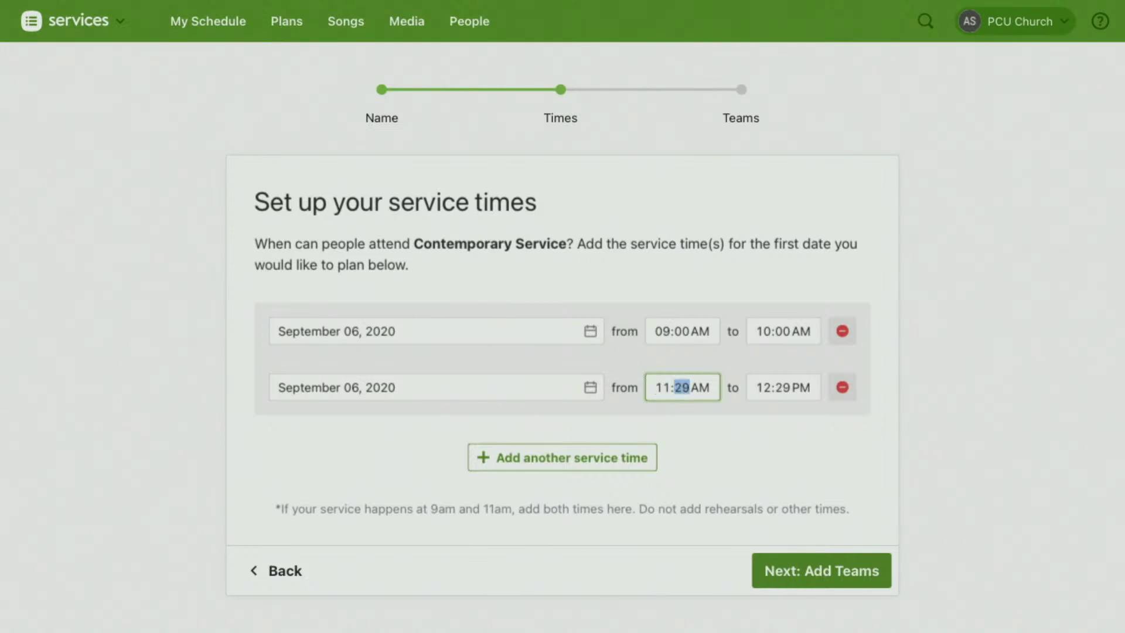
type("00")
left_click(748, 434)
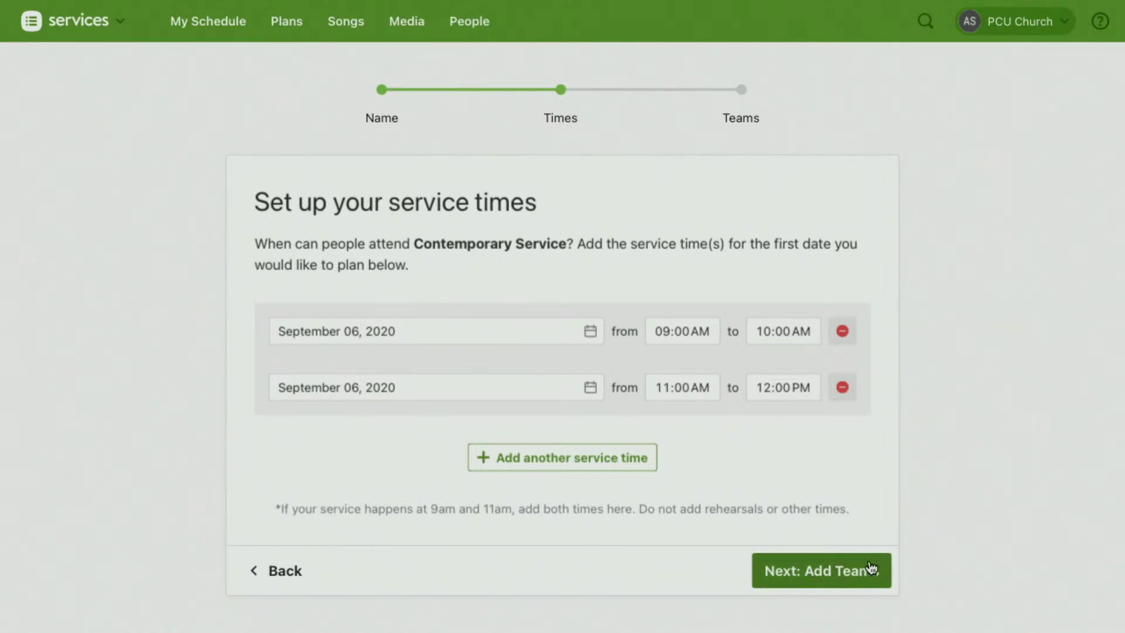
left_click(823, 577)
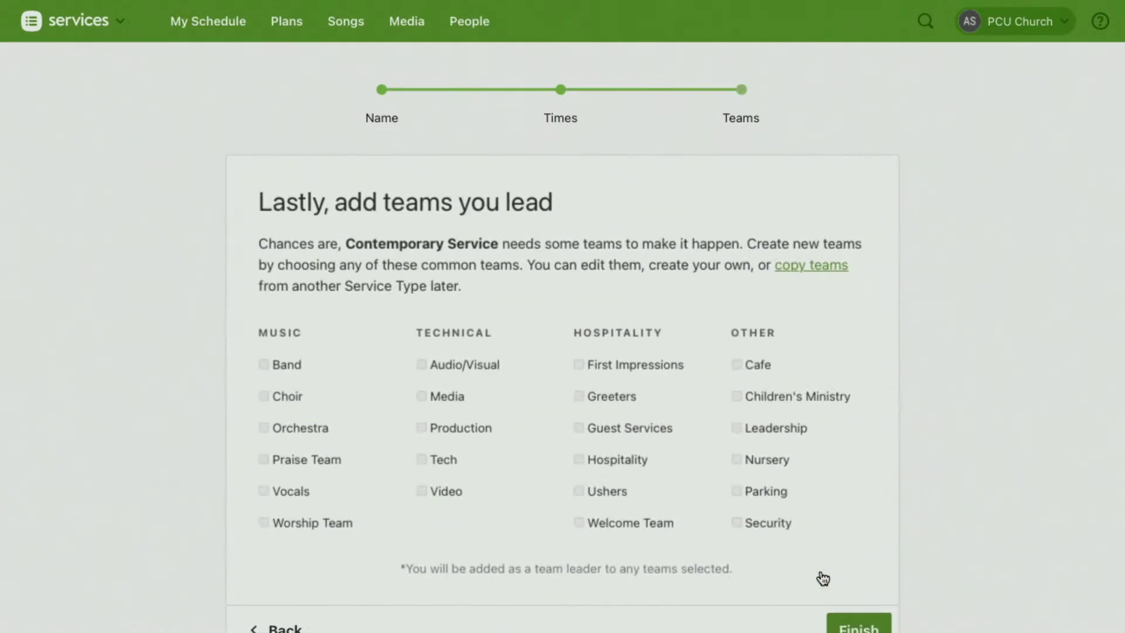
Select the Band and Vocals teams for Contemporary Service and finish the service type setup.
scroll(881, 545, "down", 3)
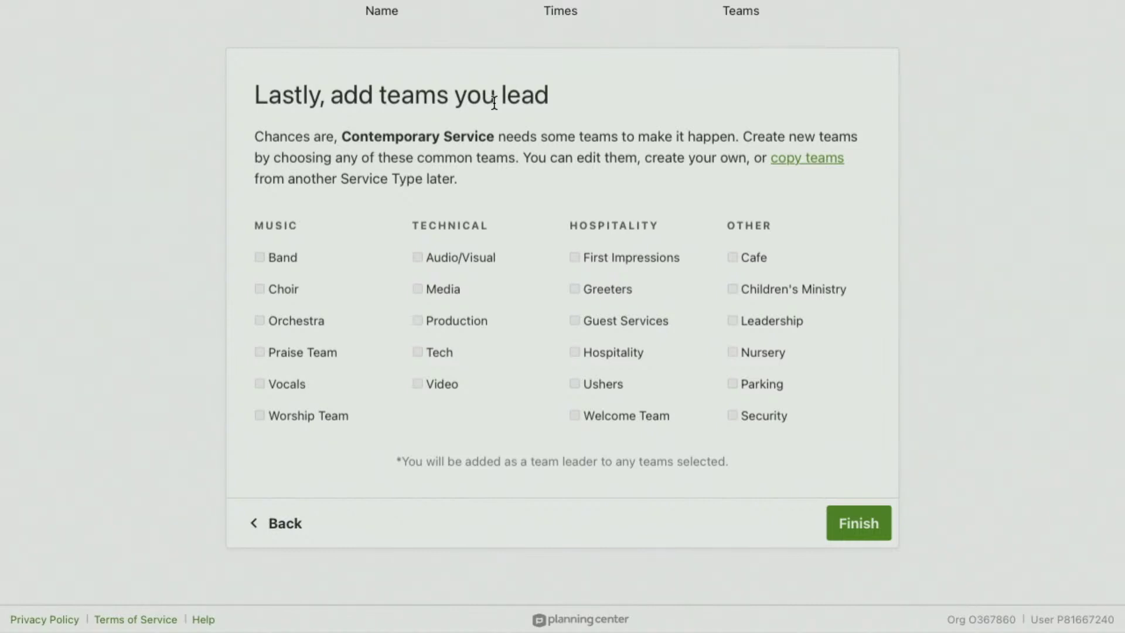
left_click(261, 259)
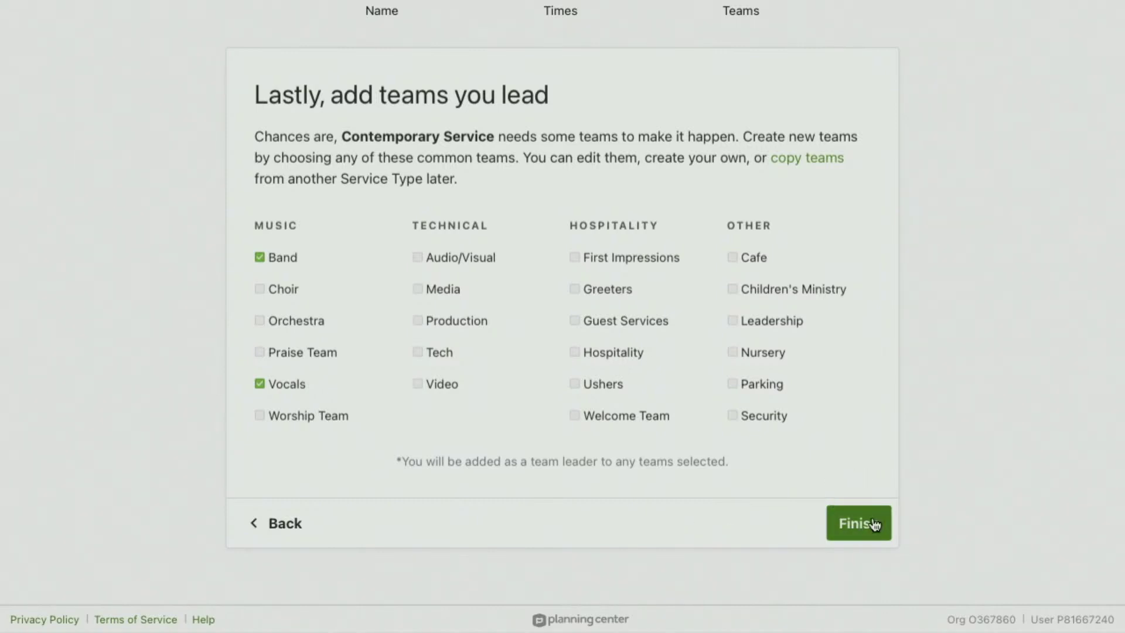
left_click(848, 526)
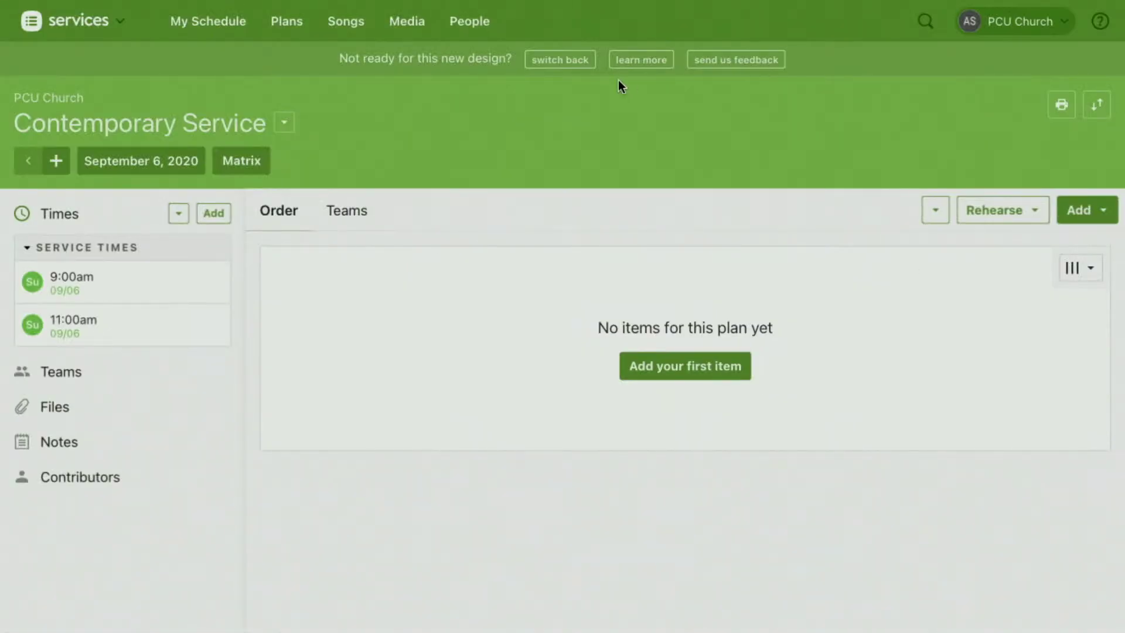
Compare the old and new plan page designs, and check the rescheduling option for the plan date.
left_click(551, 65)
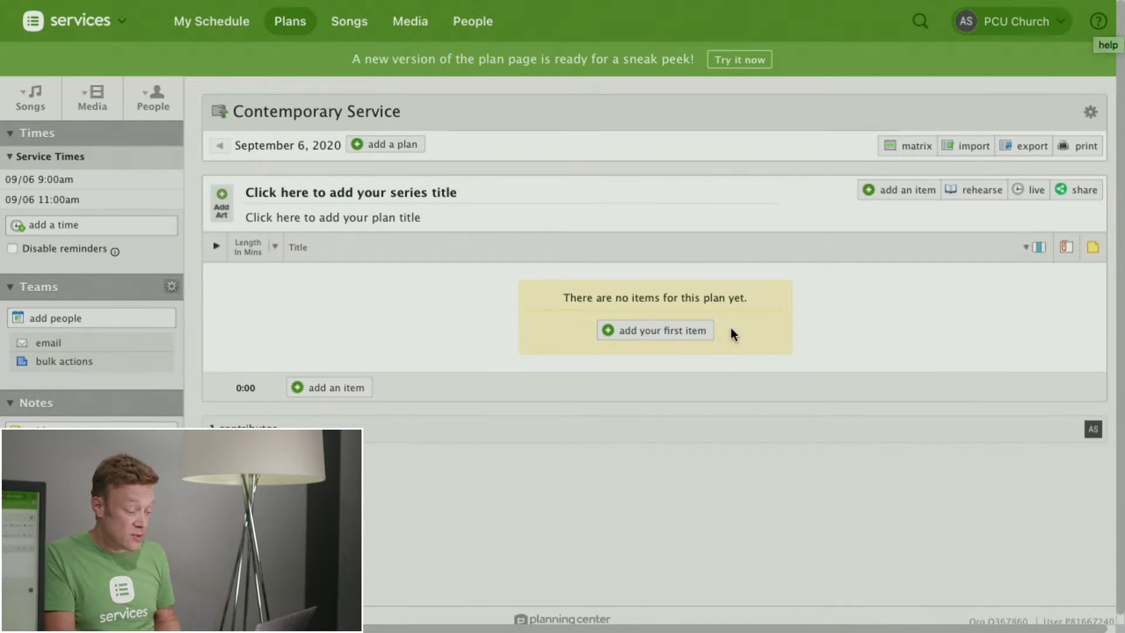
left_click(744, 60)
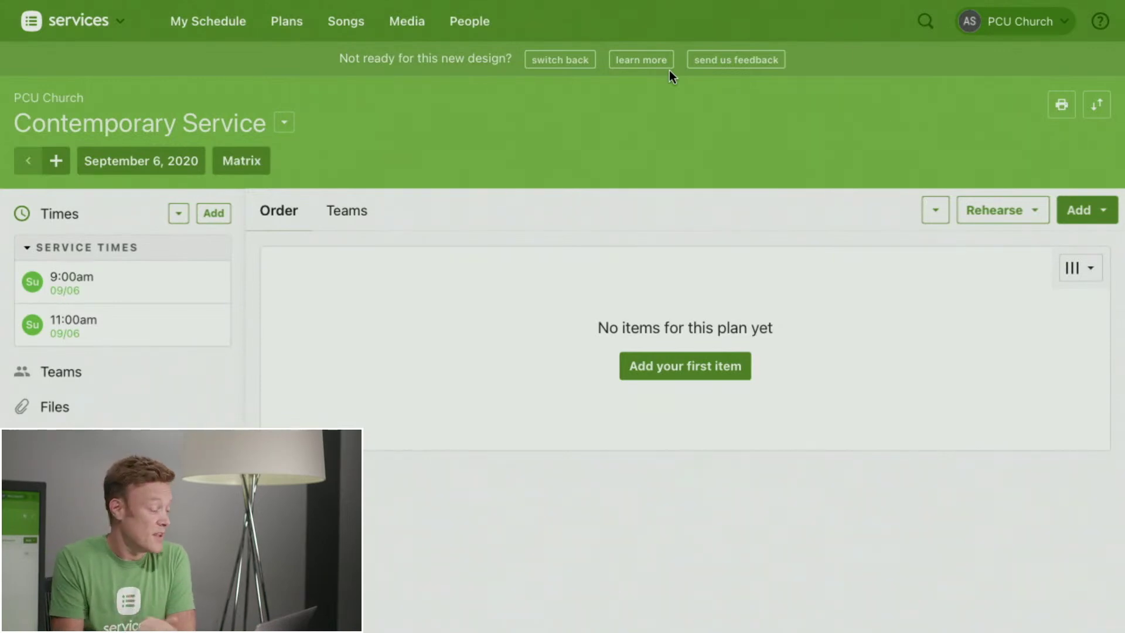
left_click(88, 169)
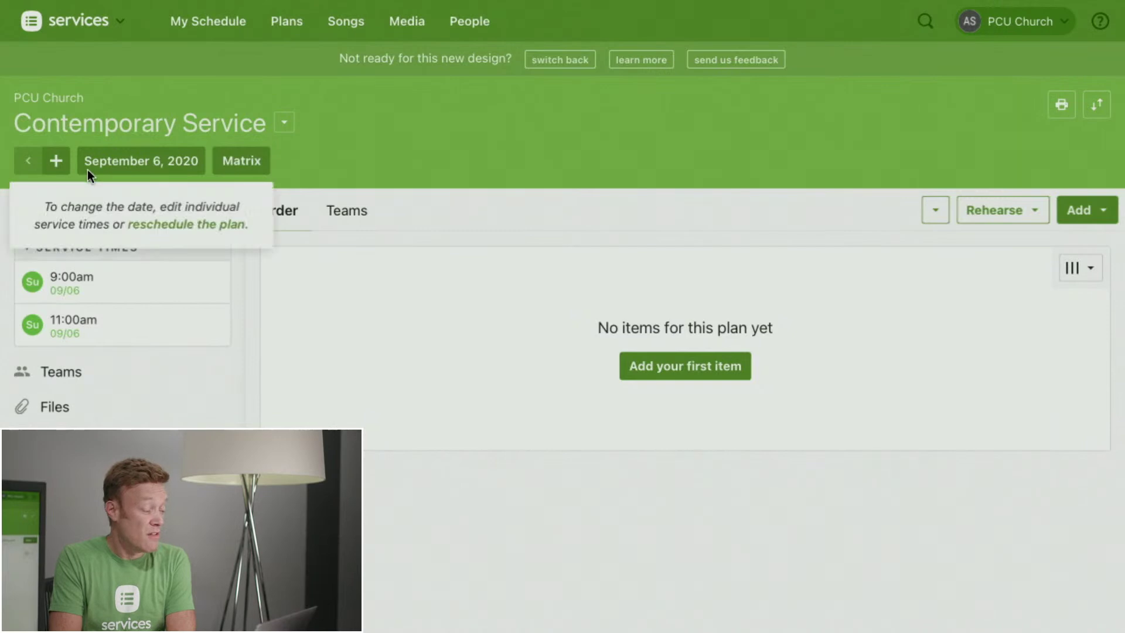
left_click(417, 153)
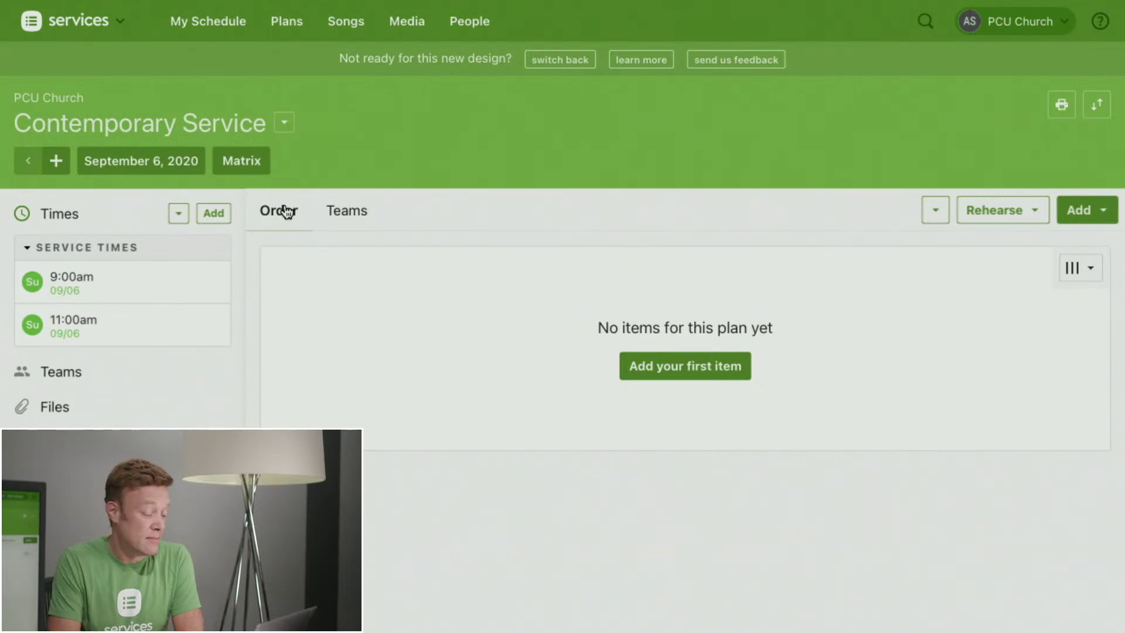
Add the plan's first item, titled Message, with a length of 30 minutes.
left_click(685, 366)
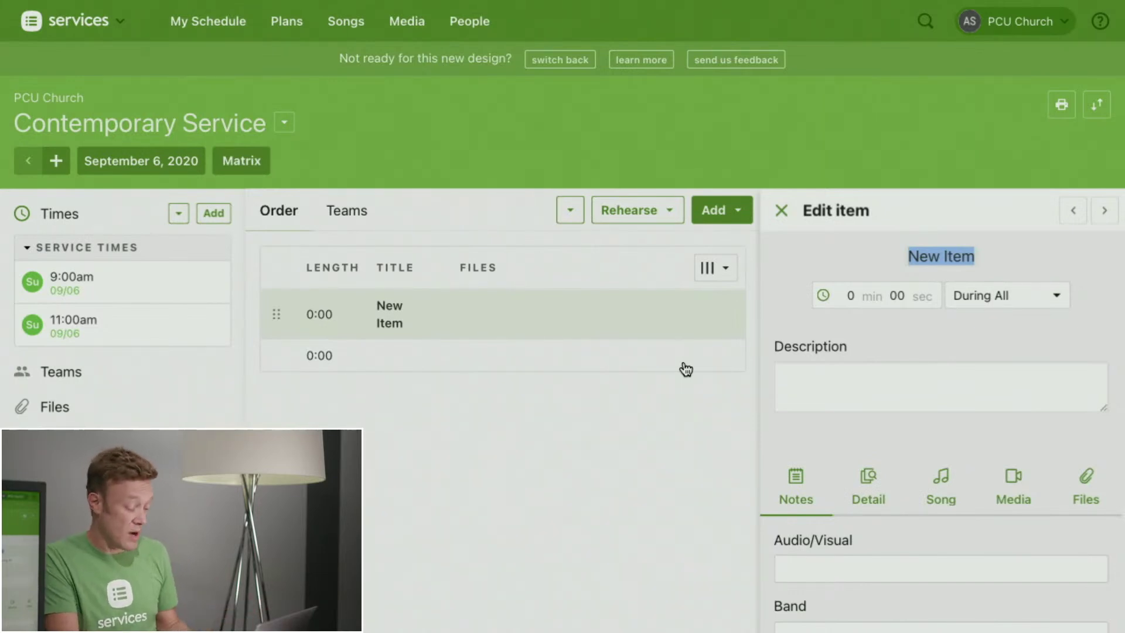
type("Message")
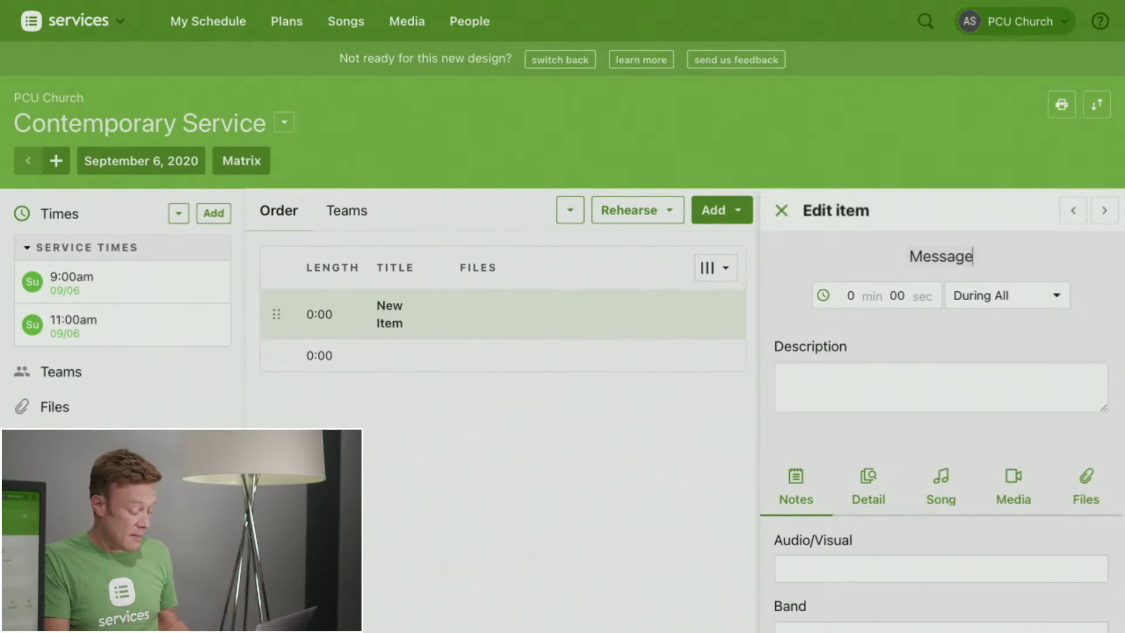
key("Tab")
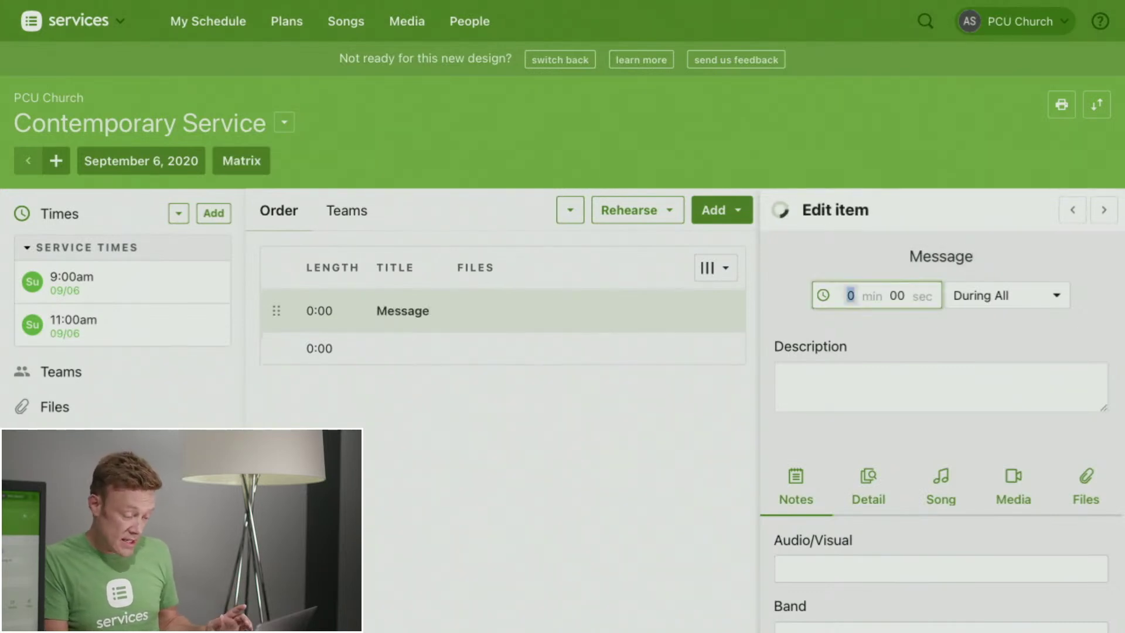
type("30")
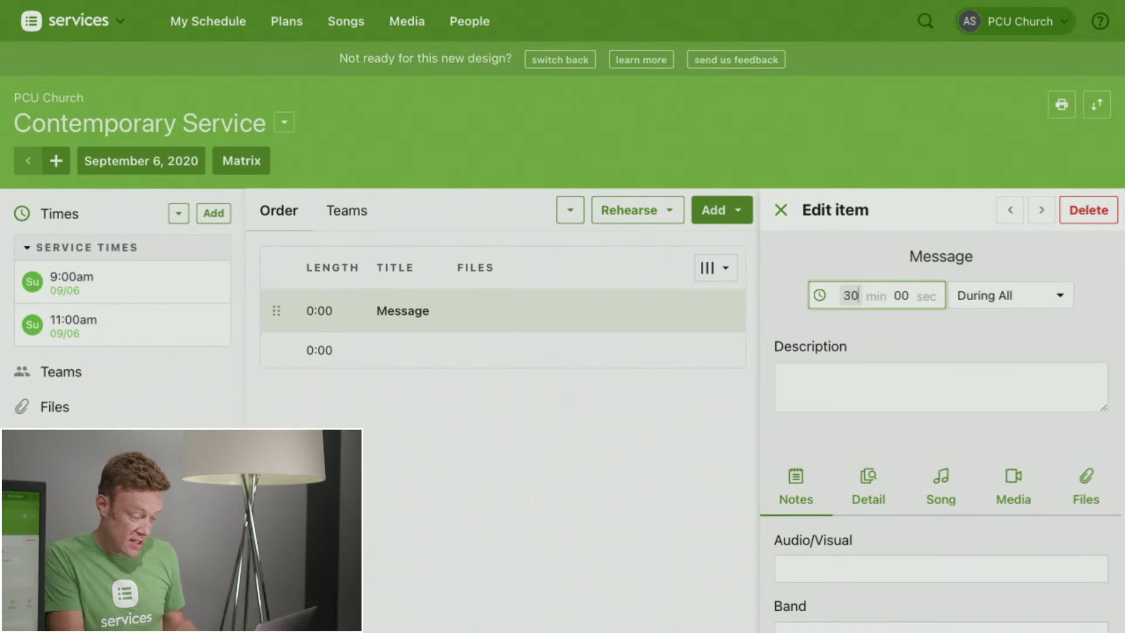
left_click(939, 333)
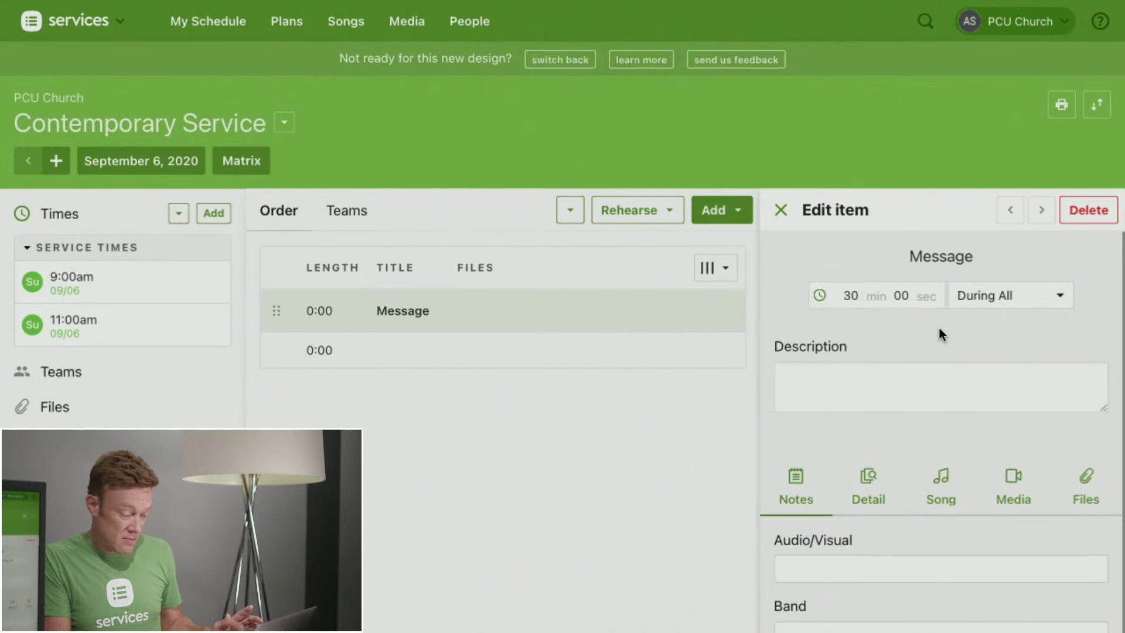
Enter the speaker's name in the Message item's Person note and close the item editor.
scroll(923, 381, "down", 1)
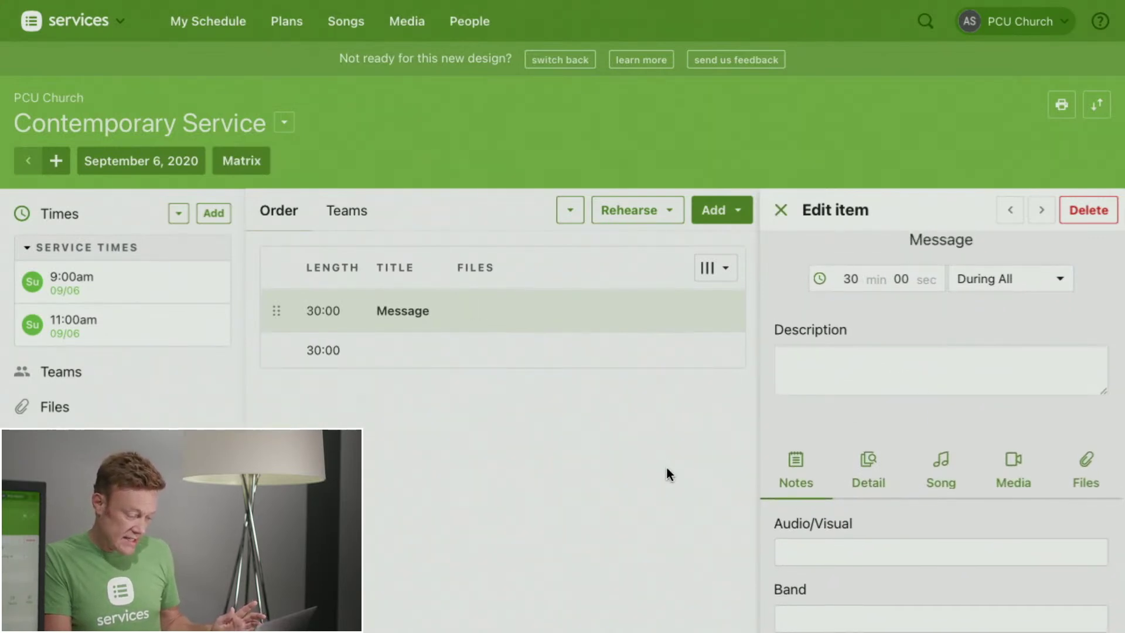
scroll(667, 467, "down", 4)
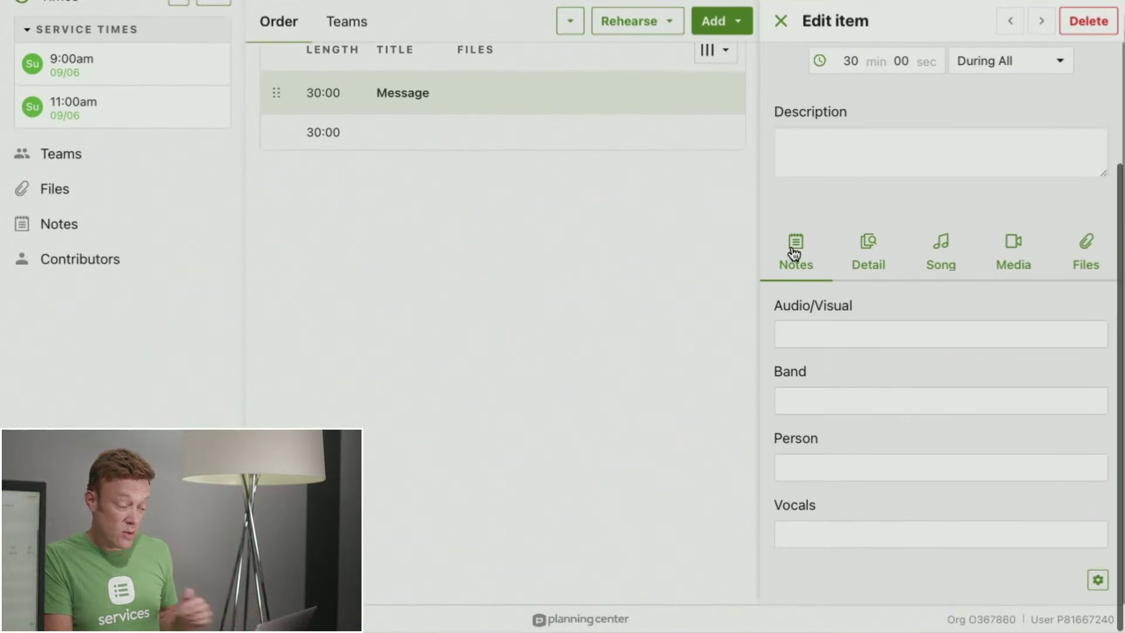
left_click(809, 472)
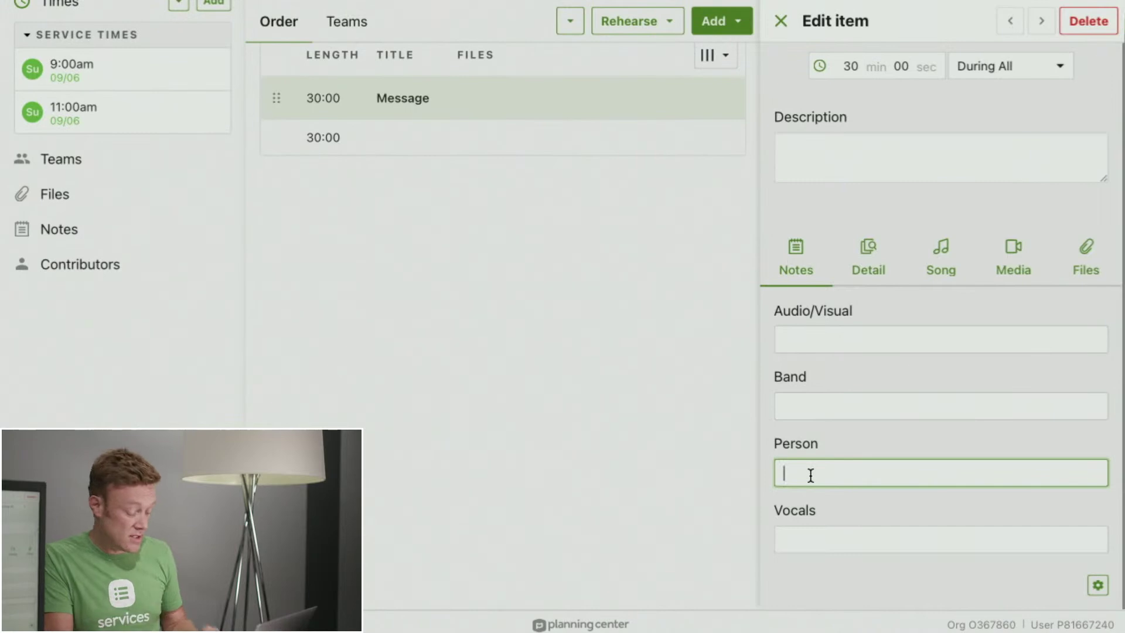
type("Pastor Alan")
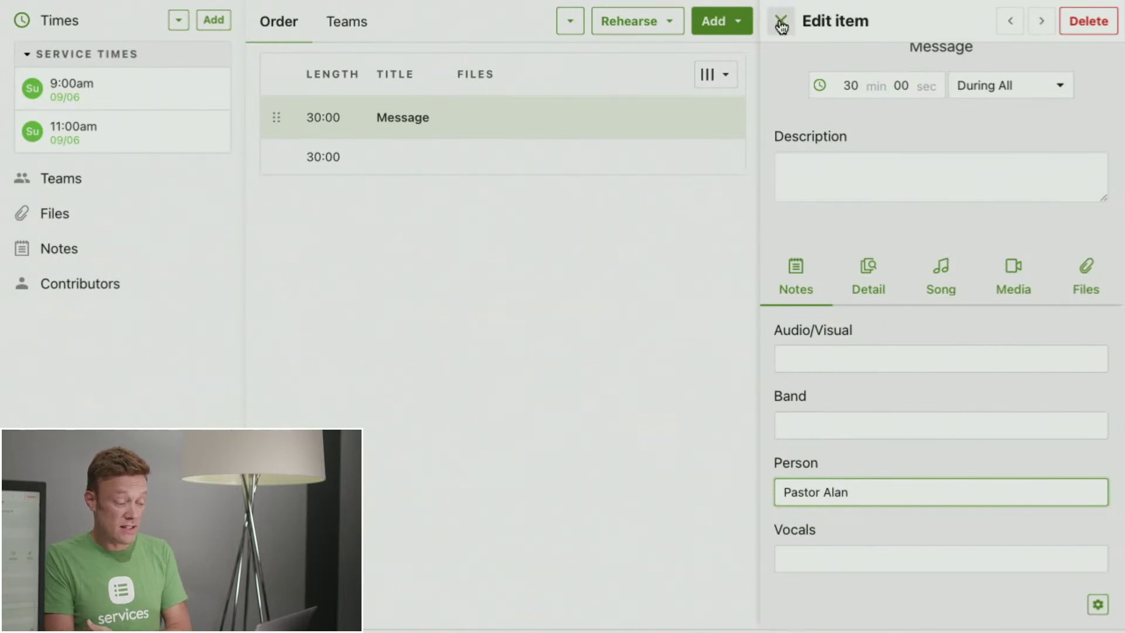
key("Escape")
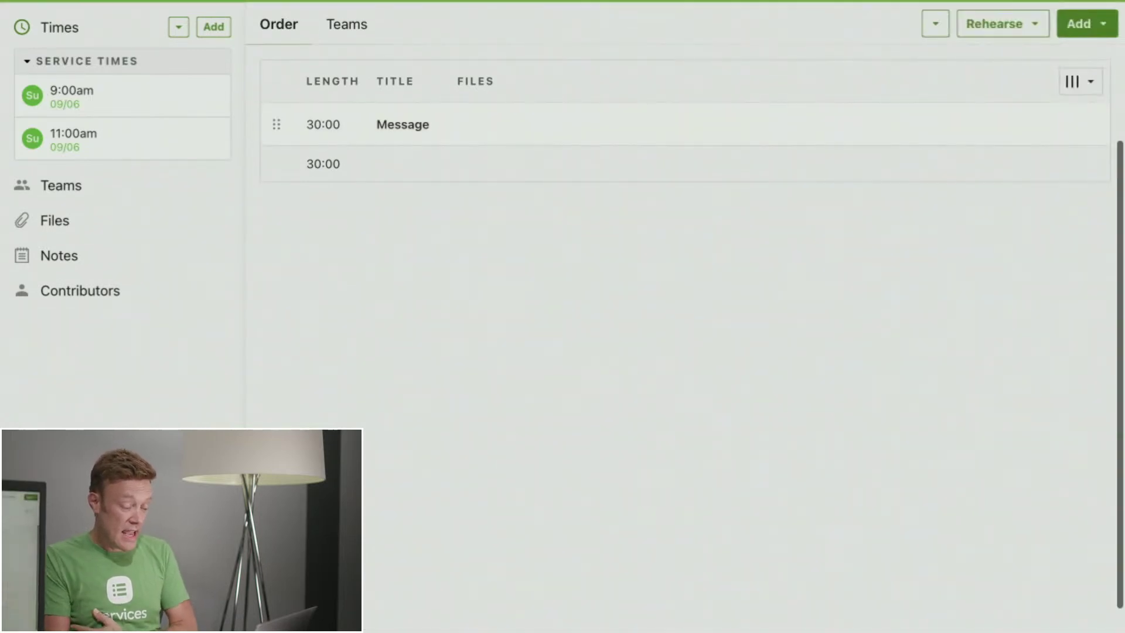
Add the songs Way Maker in A and Who You Say I Am in Gb together to the service order.
scroll(786, 178, "up", 4)
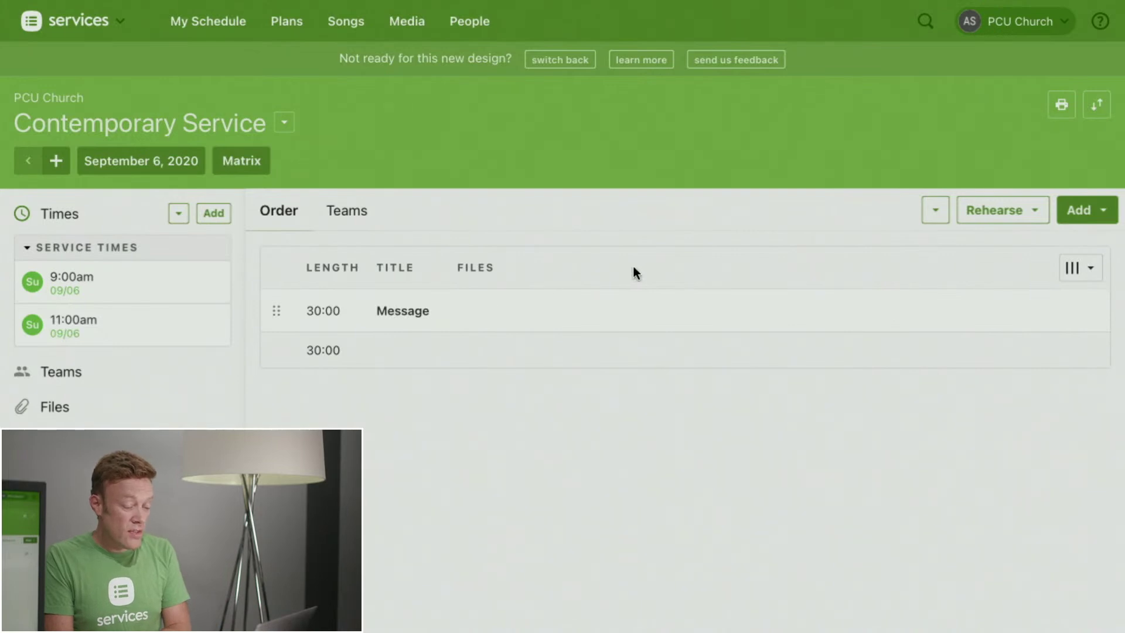
left_click(1085, 211)
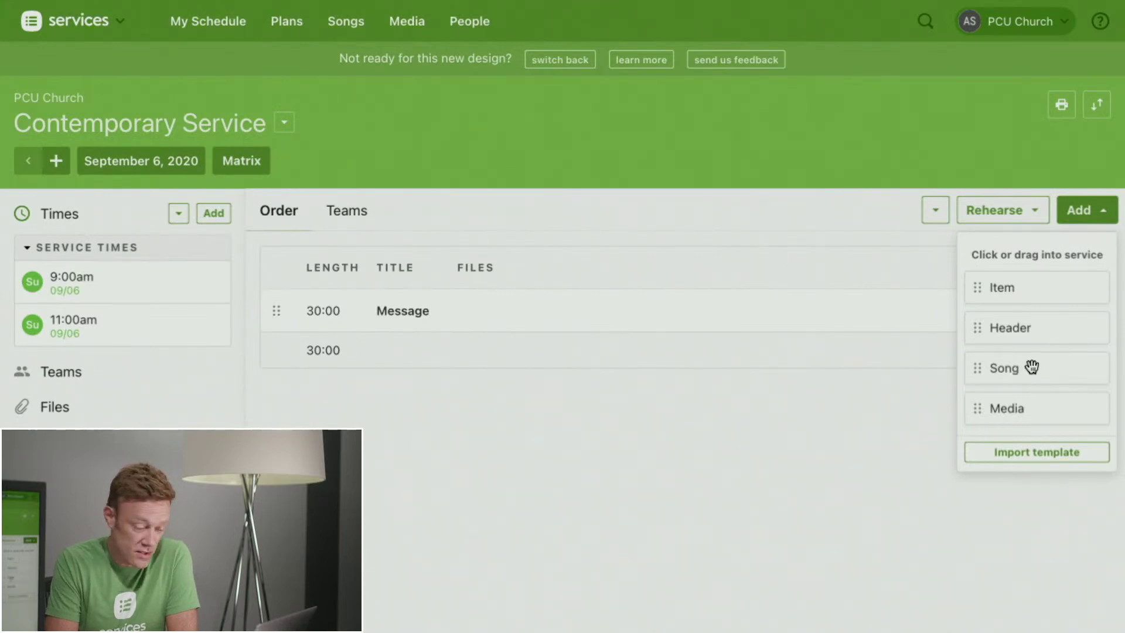
left_click(1006, 368)
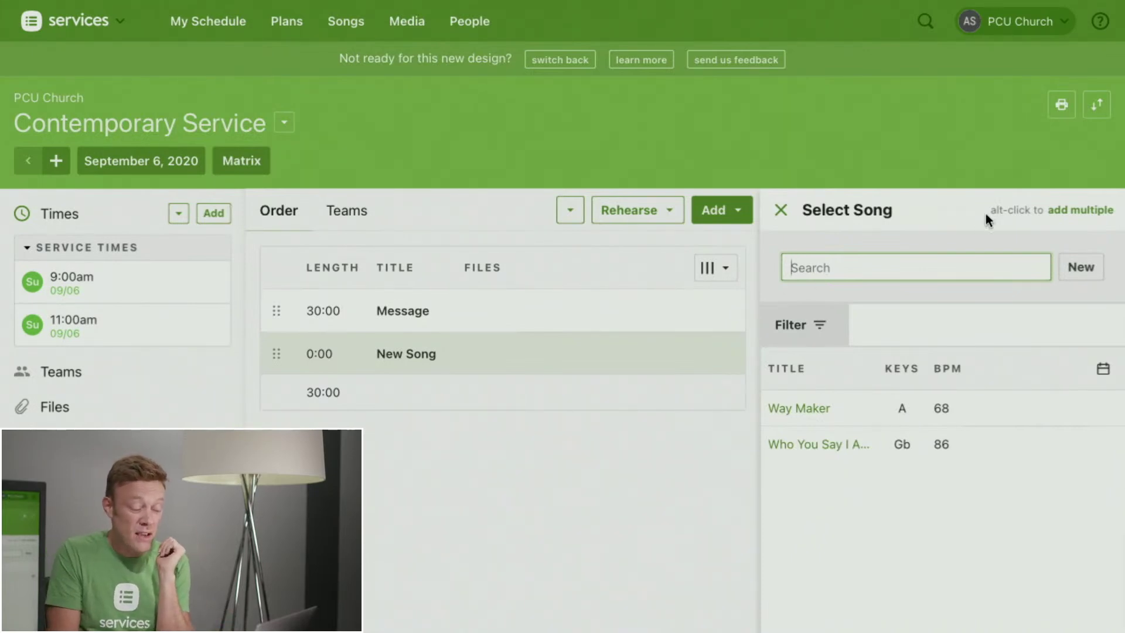
left_click(1077, 216)
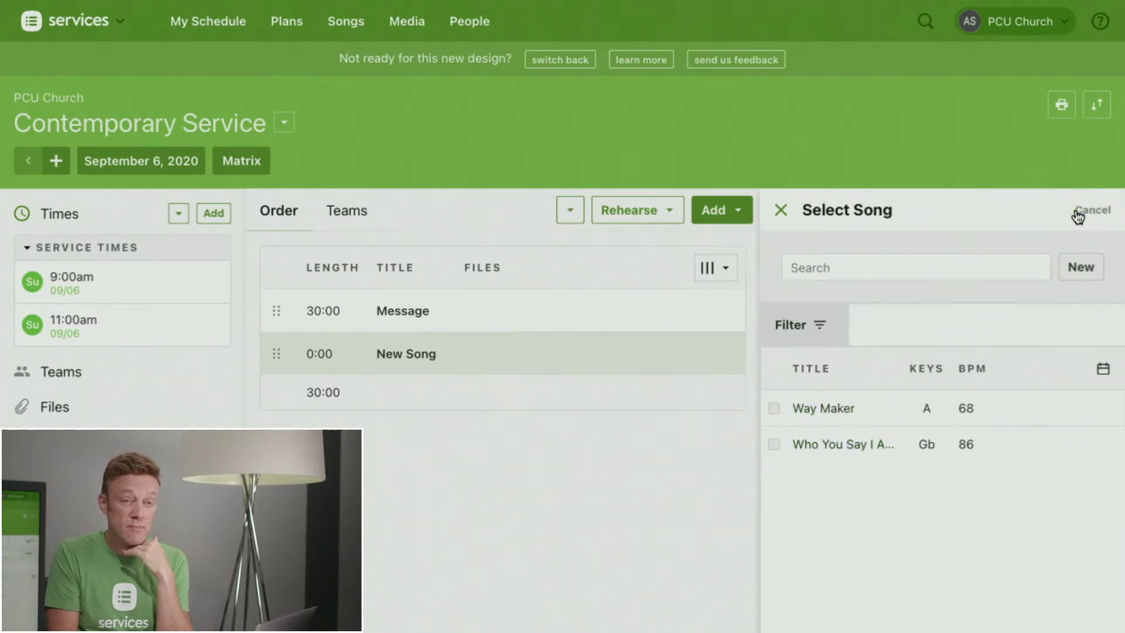
left_click(1092, 214)
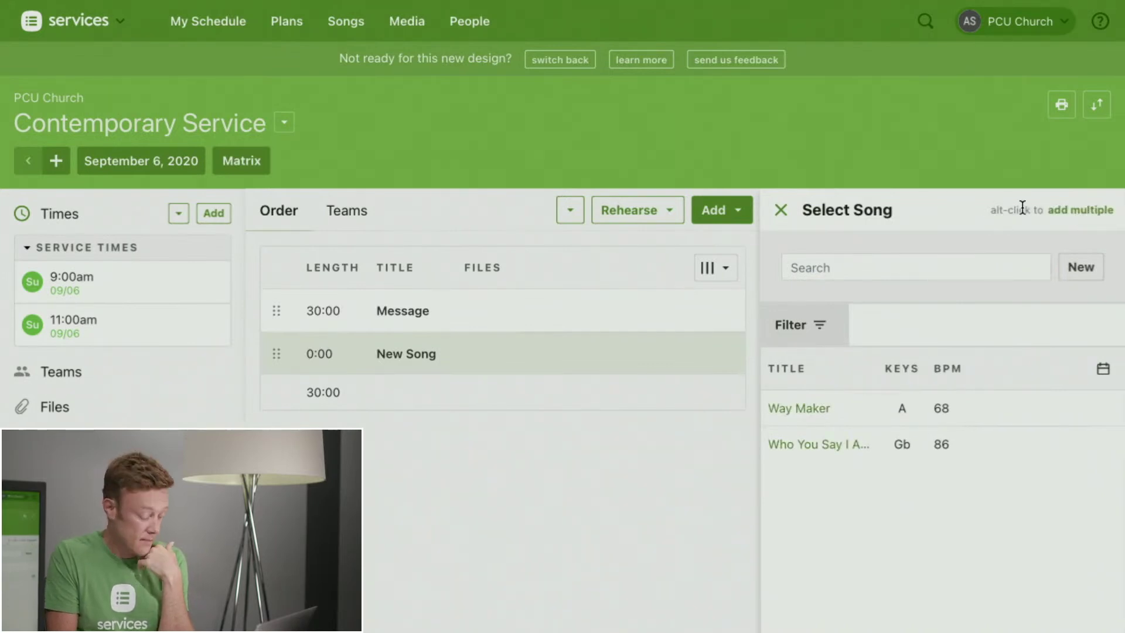
left_click(804, 410, "alt")
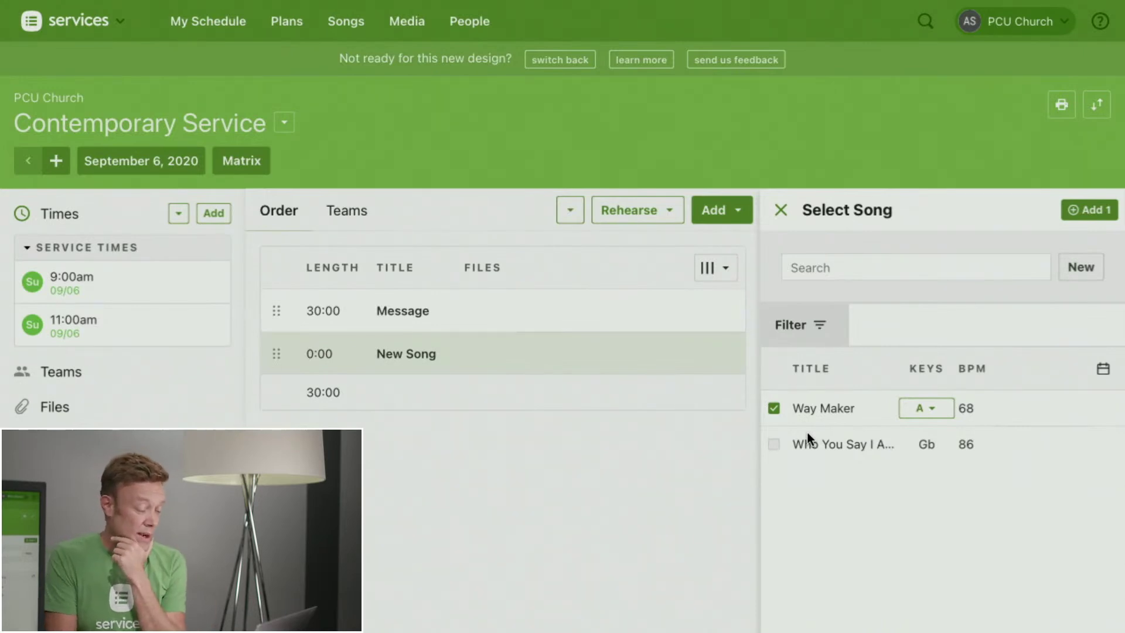
left_click(775, 446)
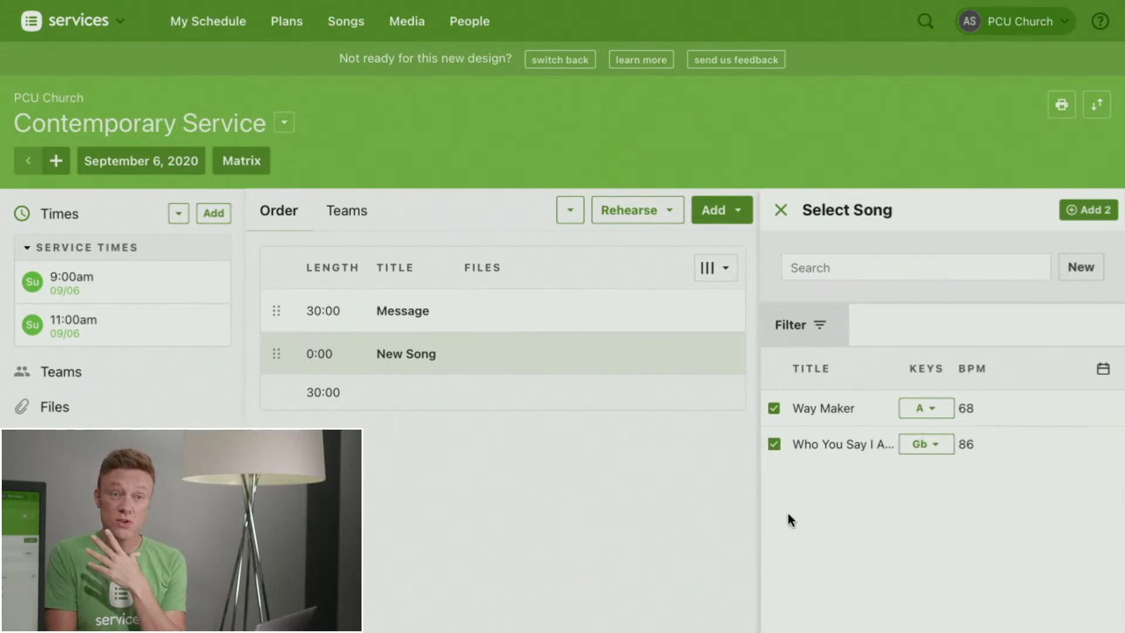
left_click(1085, 211)
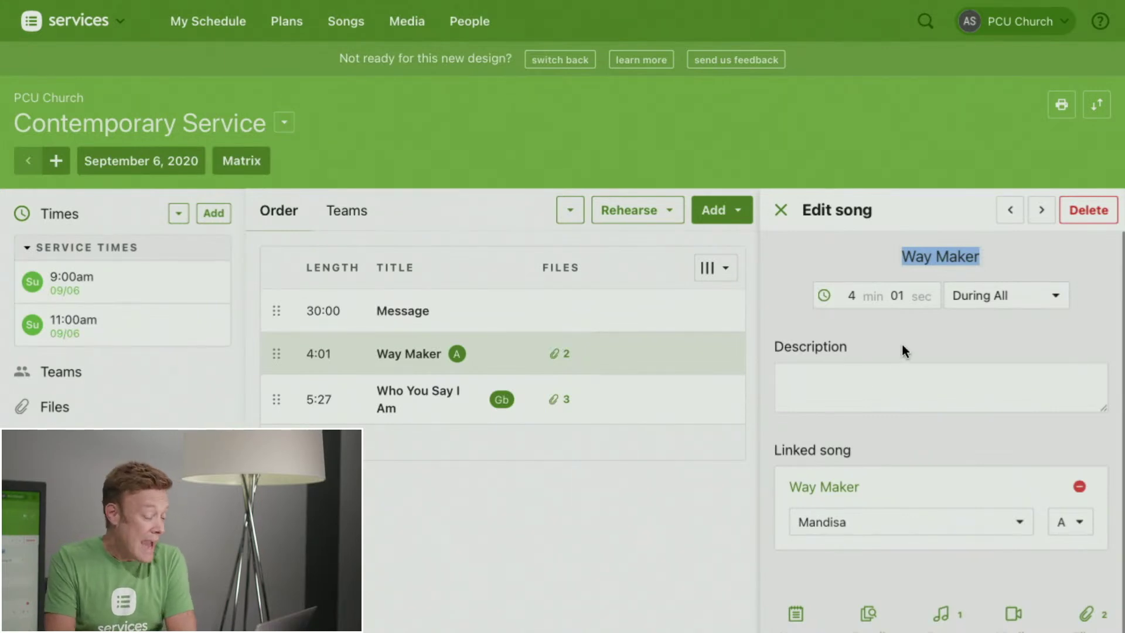
Examine the notes fields and the arrangement and key files attached to Way Maker in the song editor.
scroll(902, 347, "down", 3)
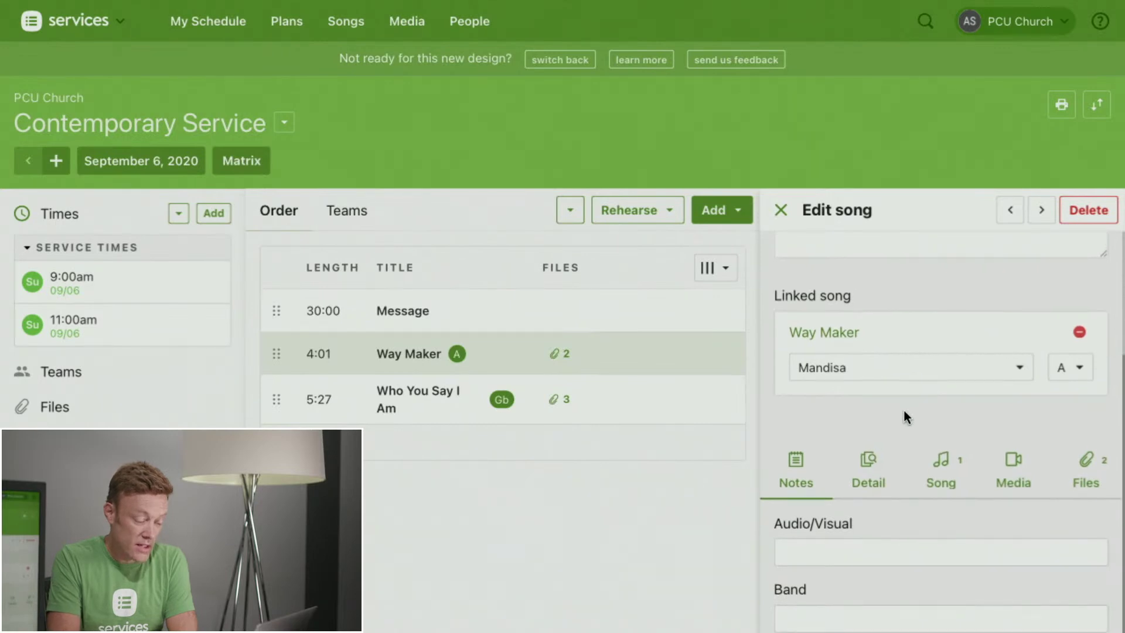
scroll(690, 525, "down", 4)
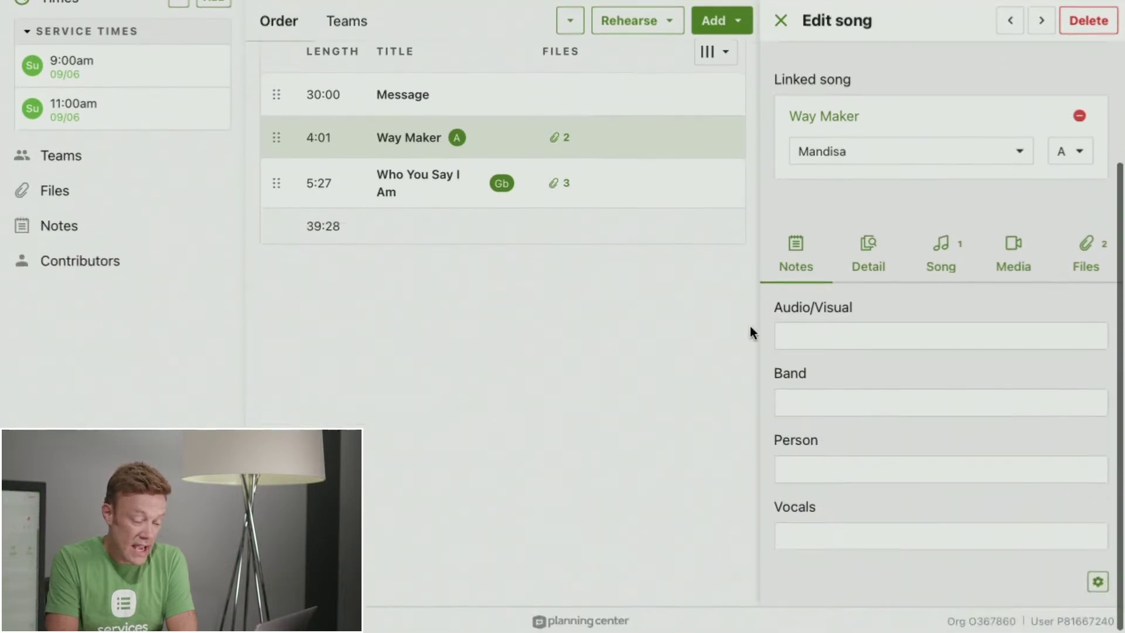
left_click(1088, 251)
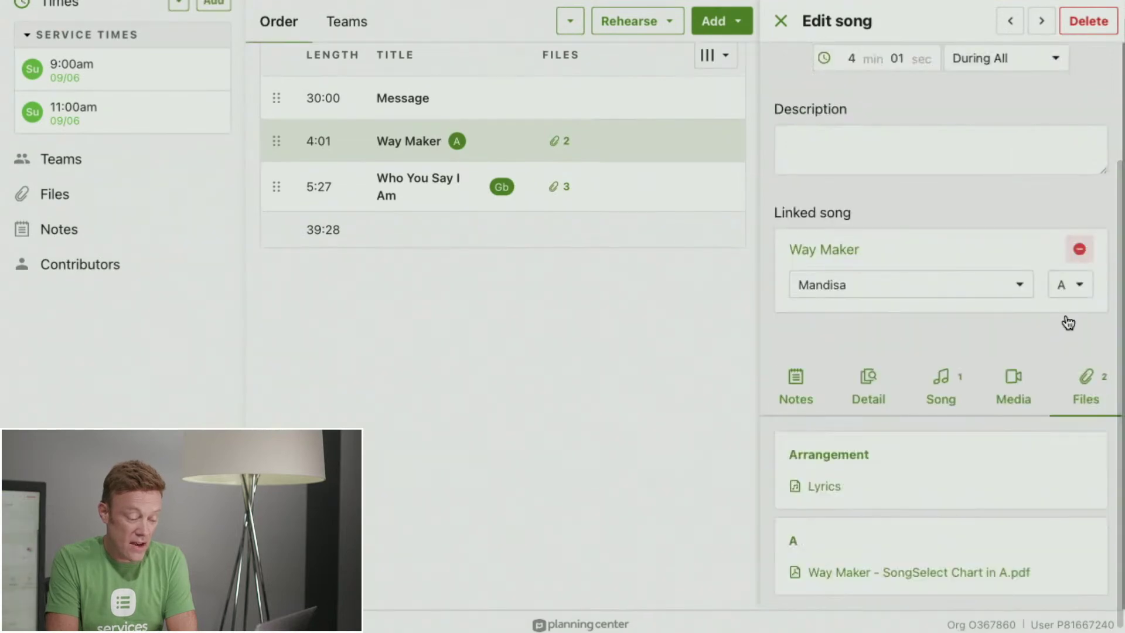
mouse_move(792, 498)
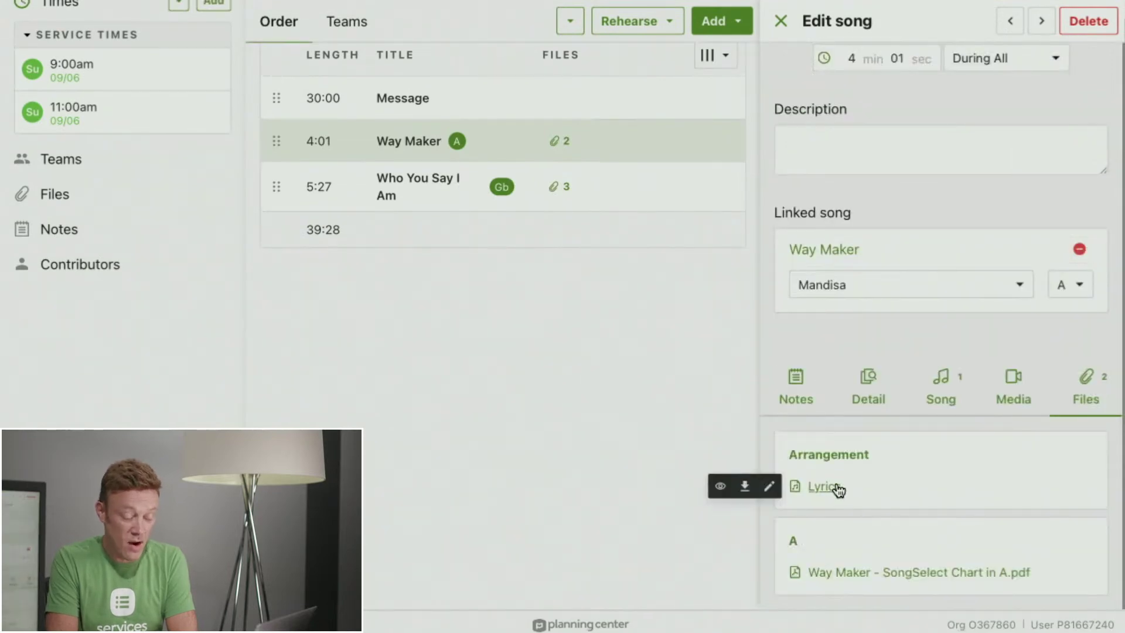
mouse_move(844, 572)
mouse_move(821, 486)
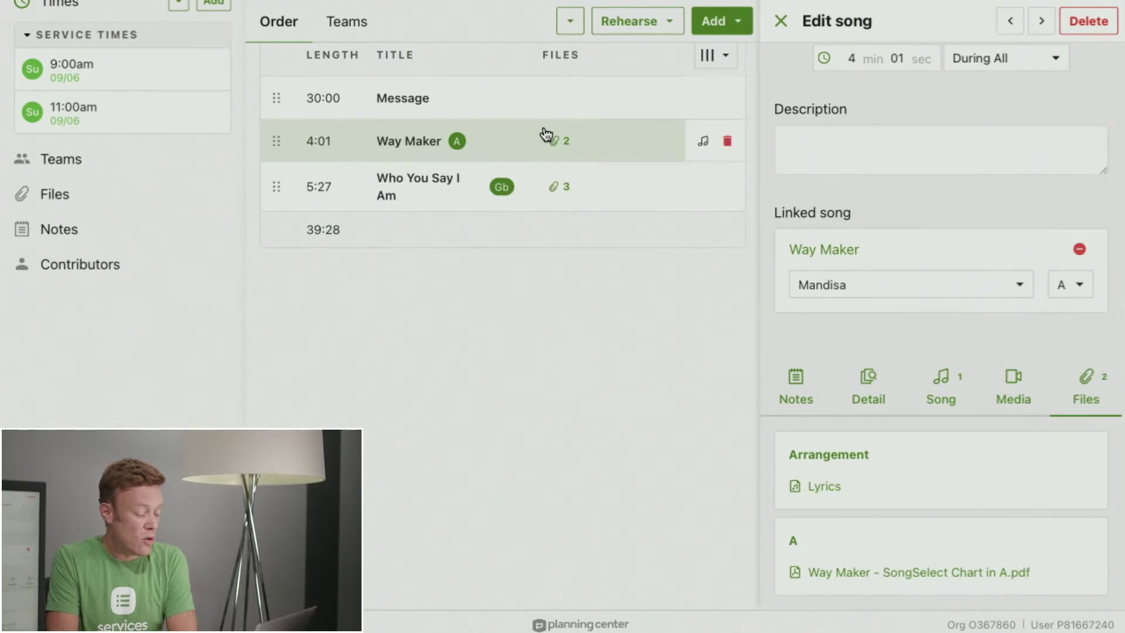
scroll(458, 215, "up", 5)
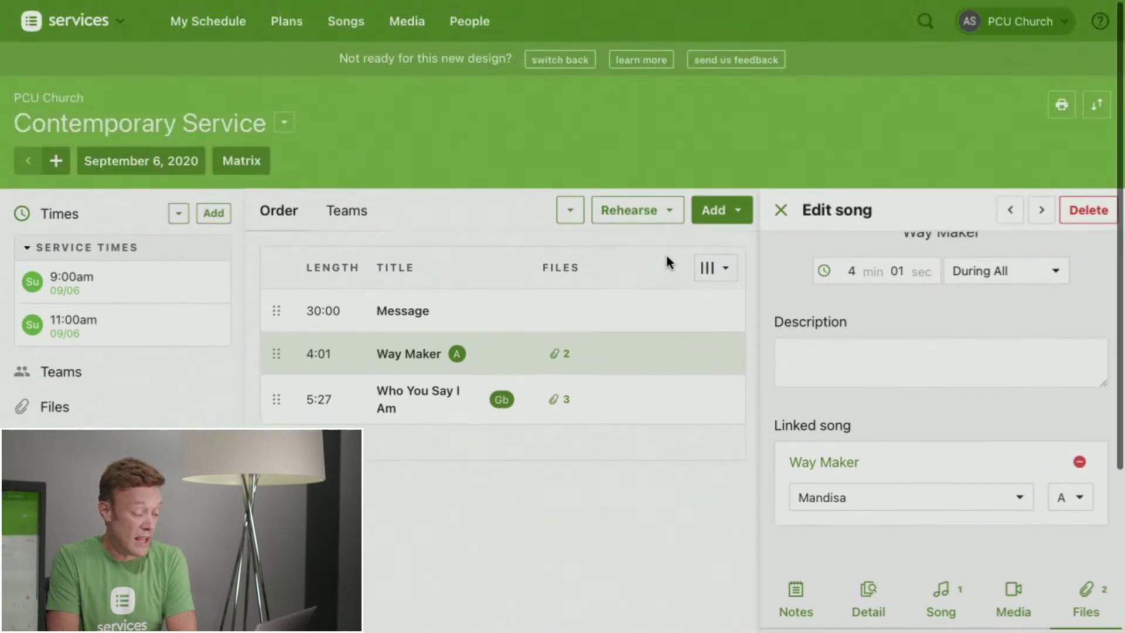
scroll(913, 354, "down", 3)
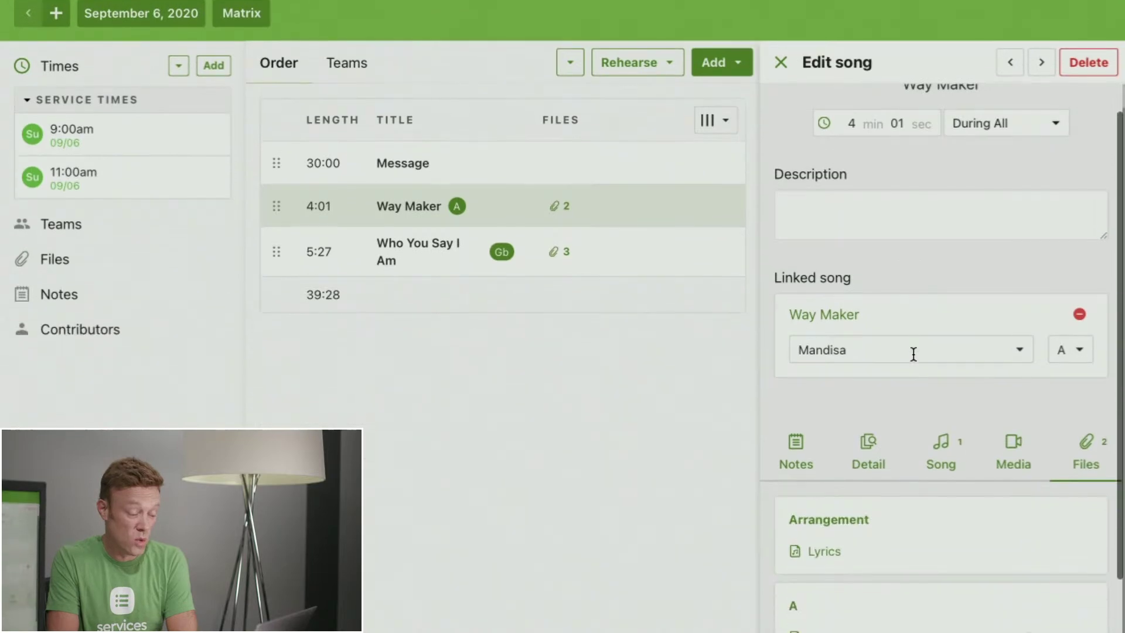
Compare the files attached to Who You Say I Am with those of Way Maker, and close the song editor.
left_click(401, 252)
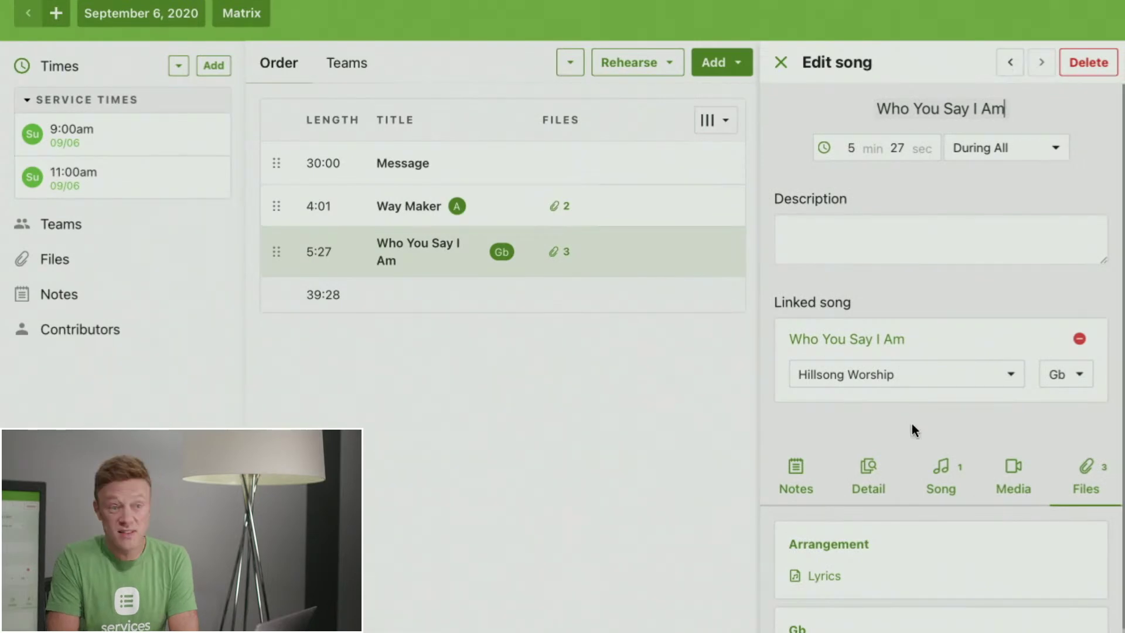
scroll(912, 423, "down", 1)
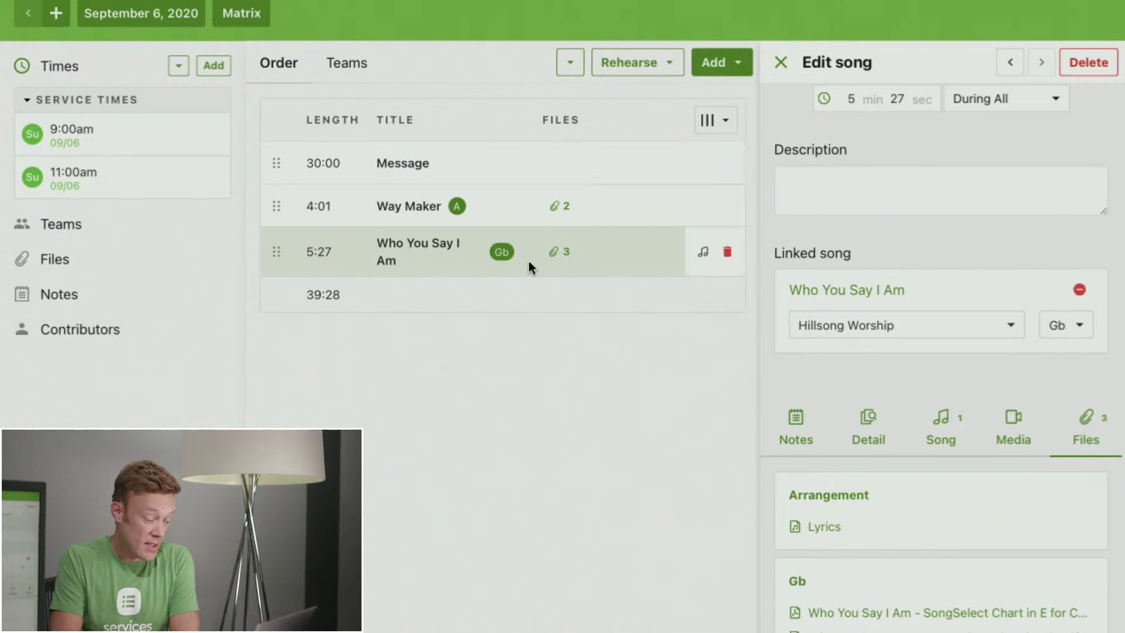
left_click(564, 207)
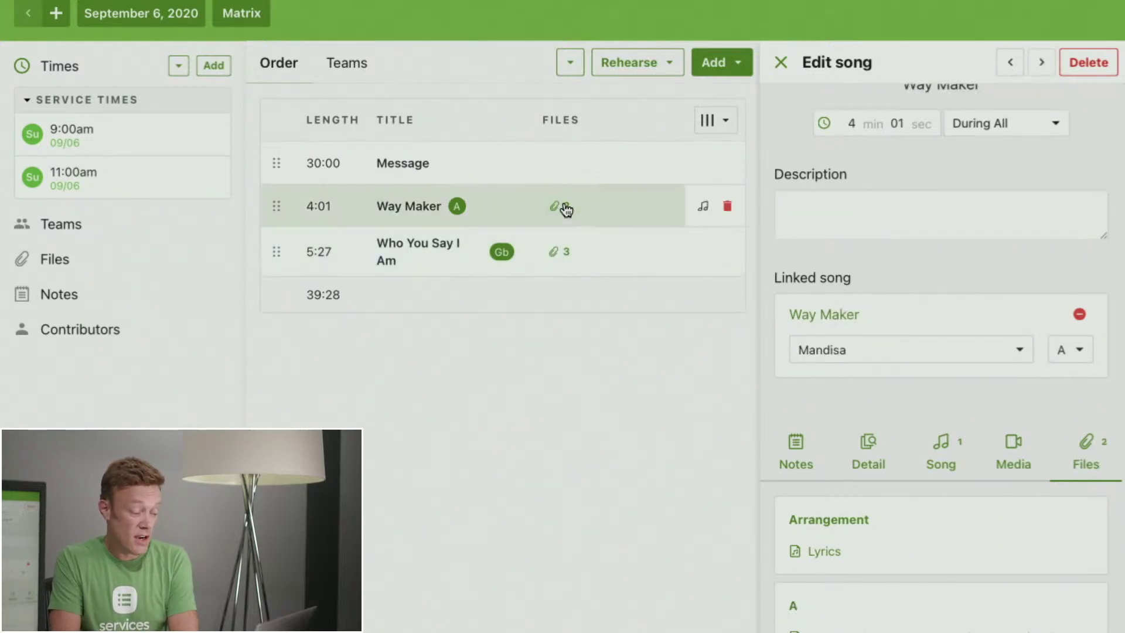
left_click(559, 254)
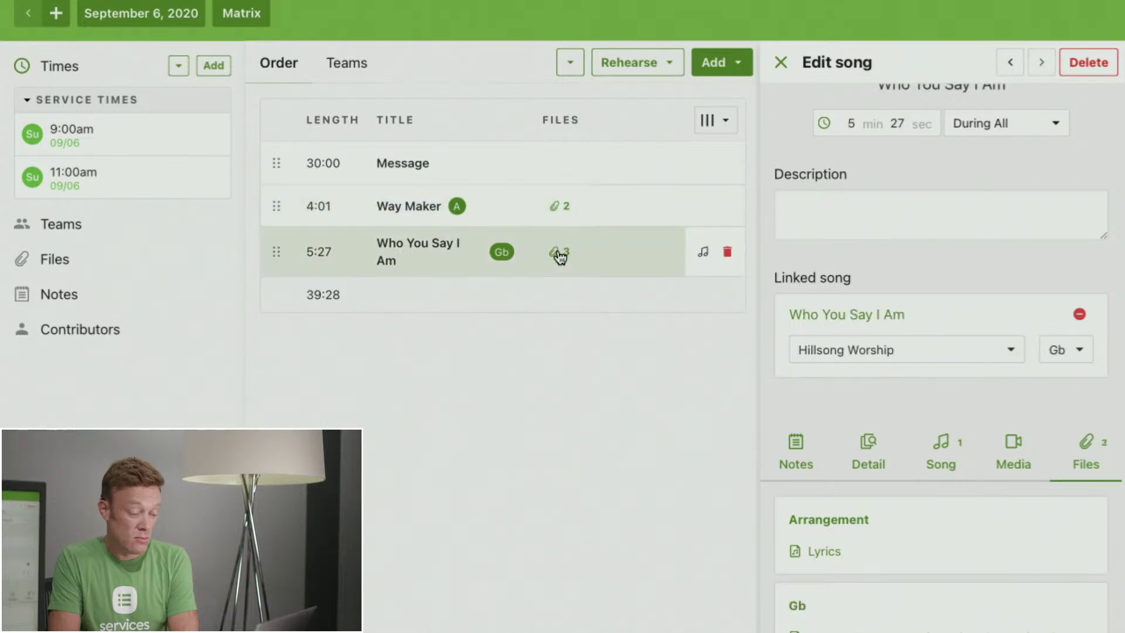
mouse_move(817, 559)
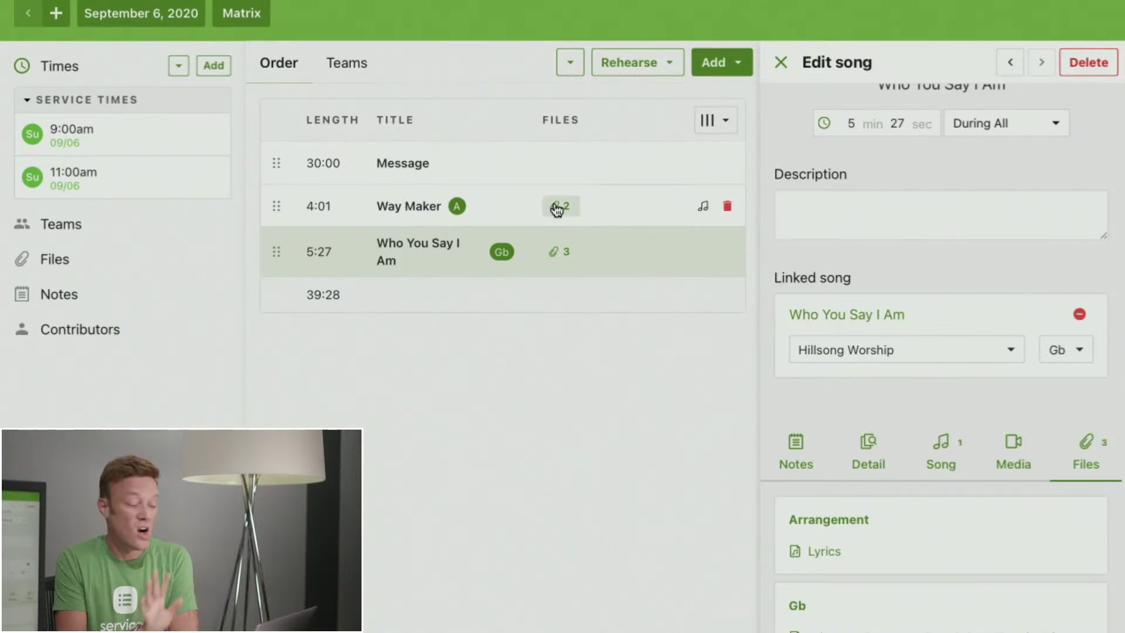
left_click(781, 63)
scroll(803, 157, "up", 3)
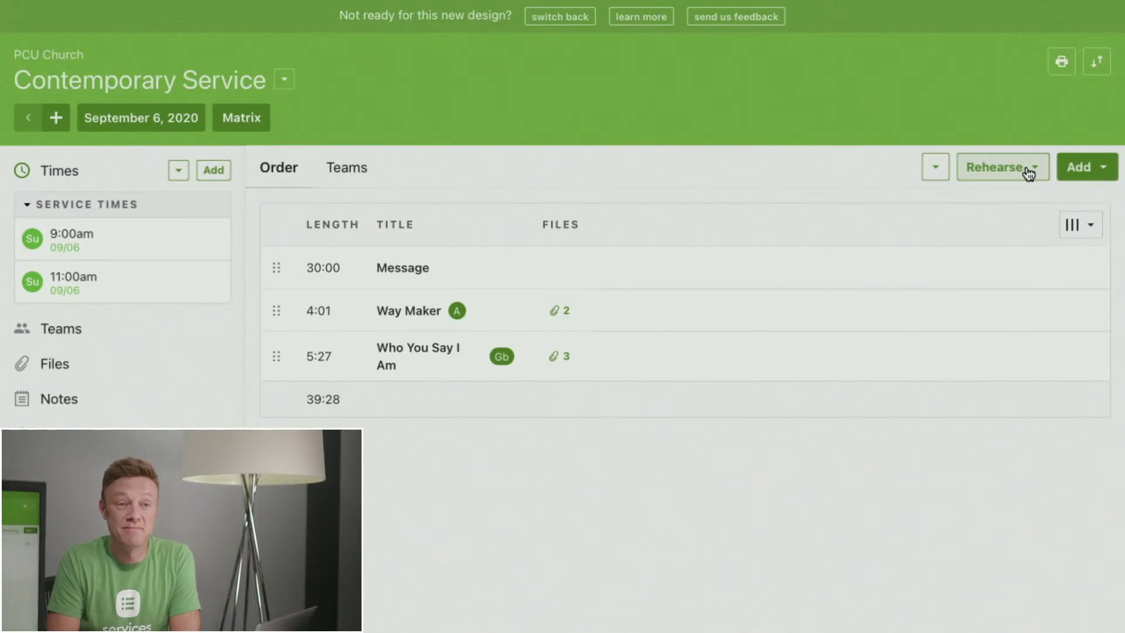
Check the rehearsal options, trying Order of Service and Services Lyrics for the Songbook PDF and cancelling it, and locate the Media Player.
left_click(1012, 171)
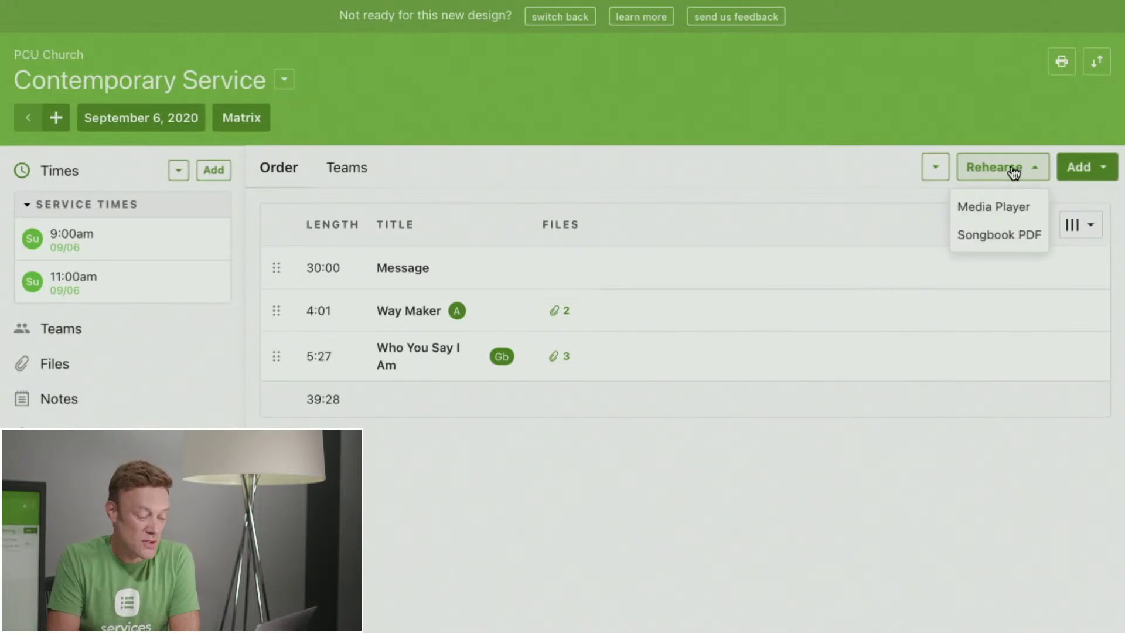
left_click(990, 237)
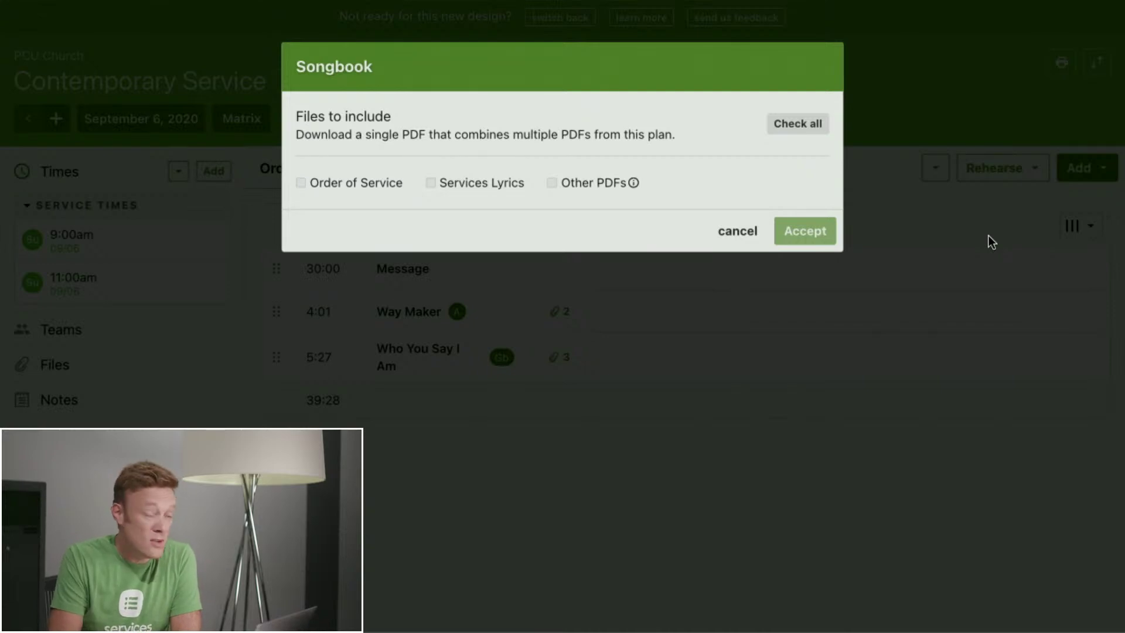
left_click(300, 183)
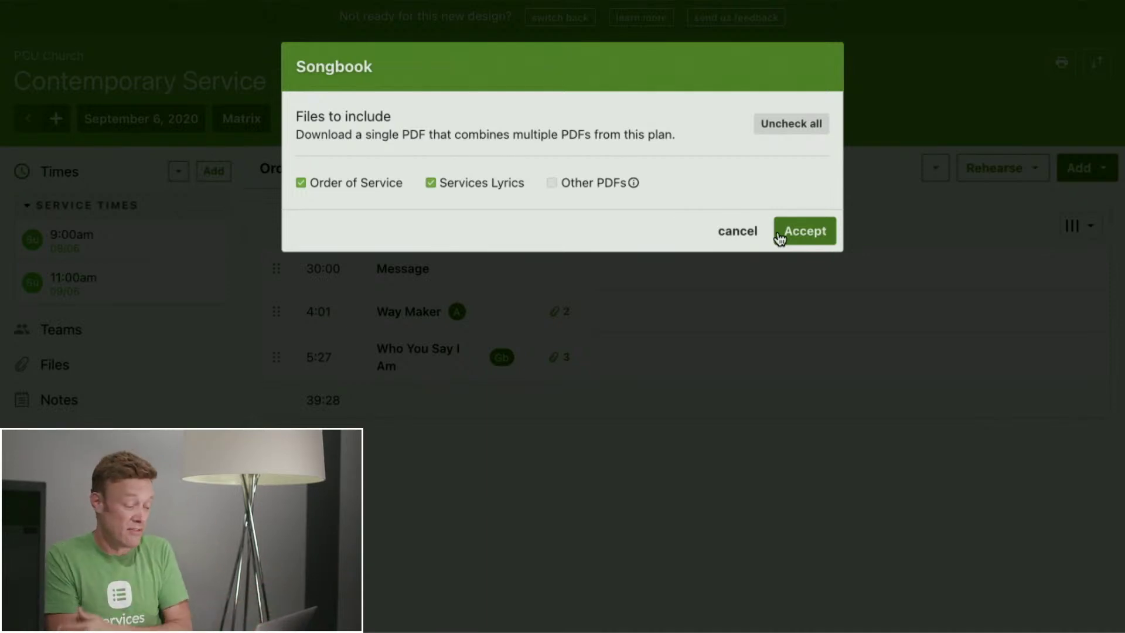
left_click(725, 231)
left_click(1000, 170)
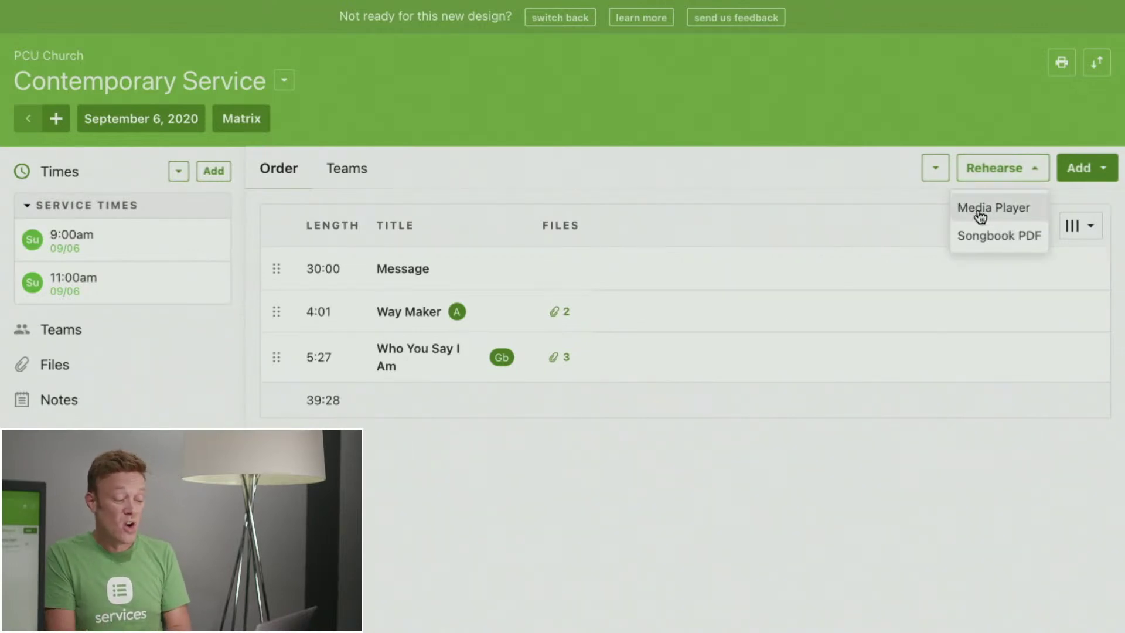
left_click(911, 500)
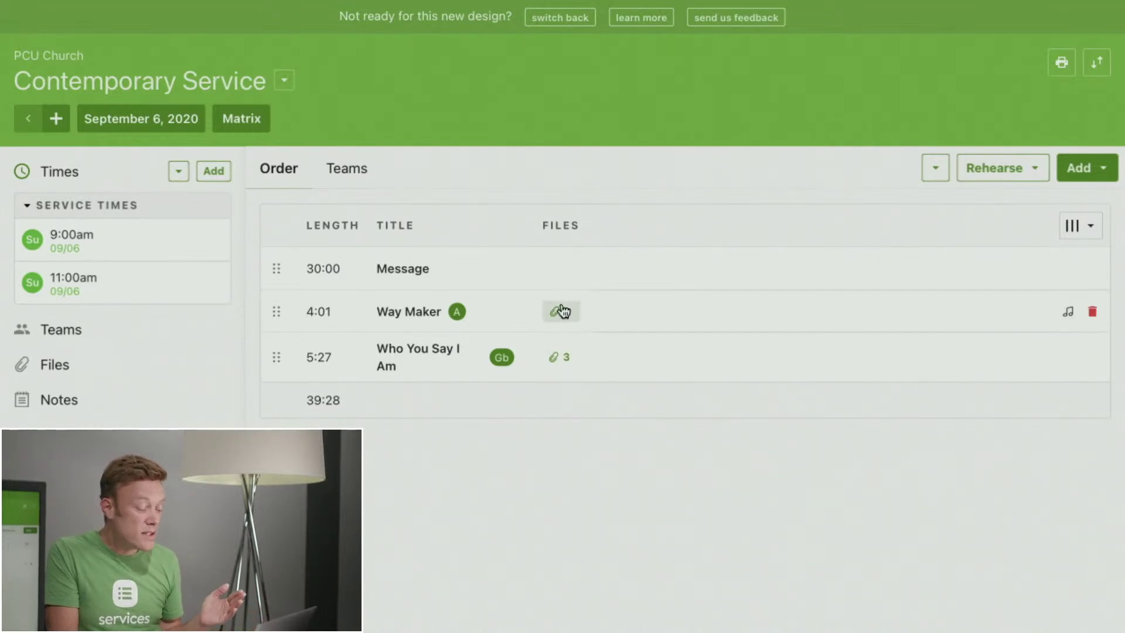
left_click(1002, 169)
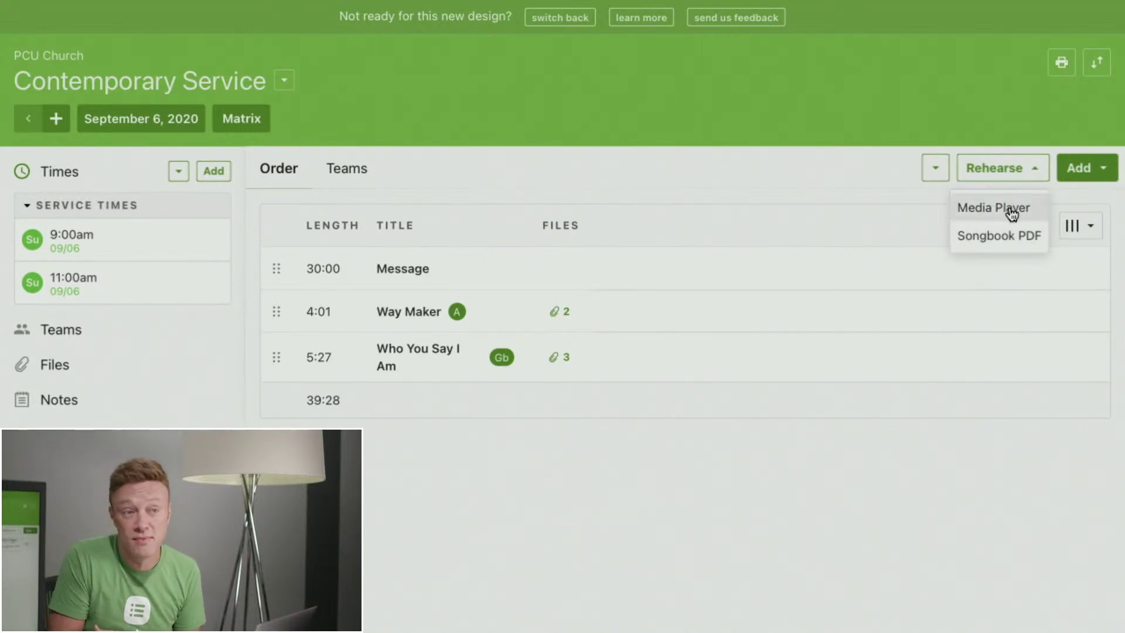
left_click(1013, 170)
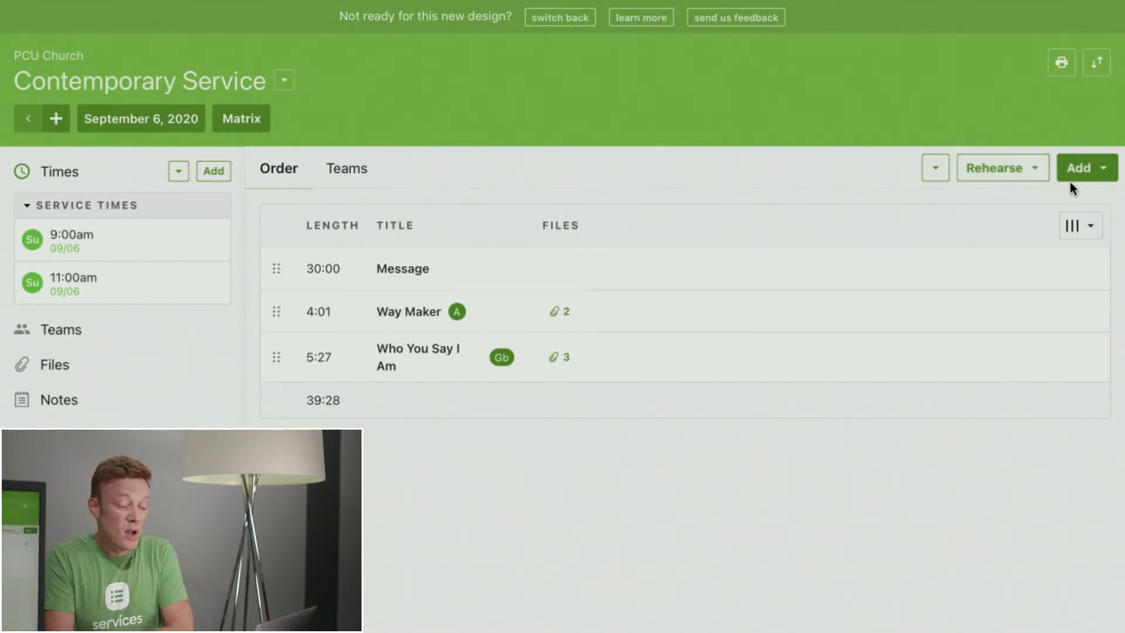
Add an item titled Walk-In Slides above Message in the service order, with a length of 20 minutes.
left_click(1088, 170)
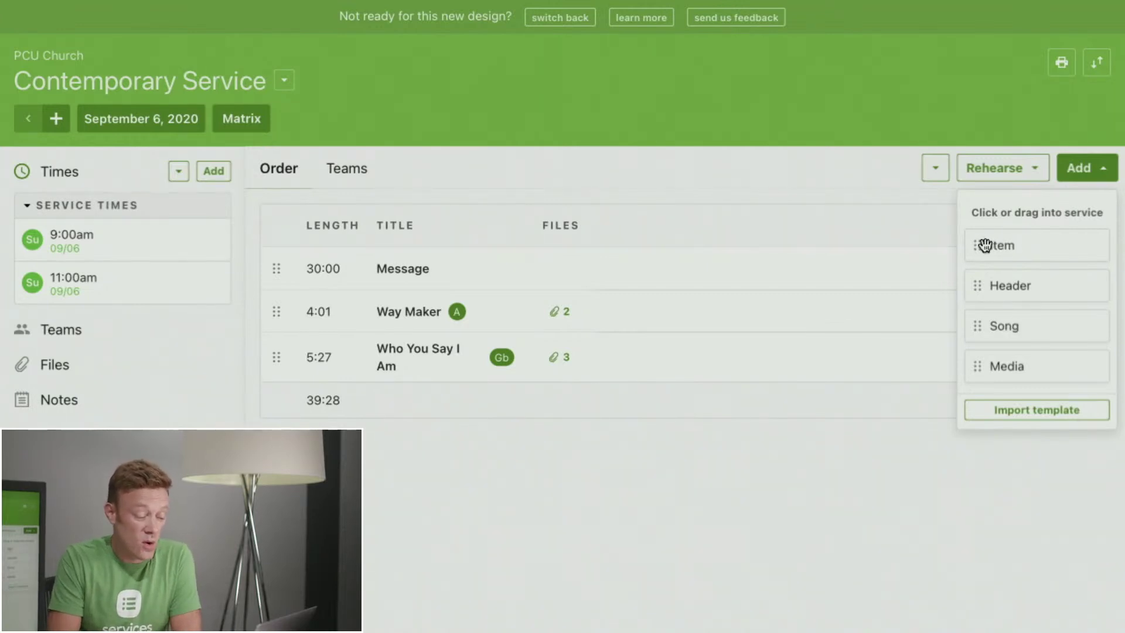
left_click_drag(979, 246, 328, 268)
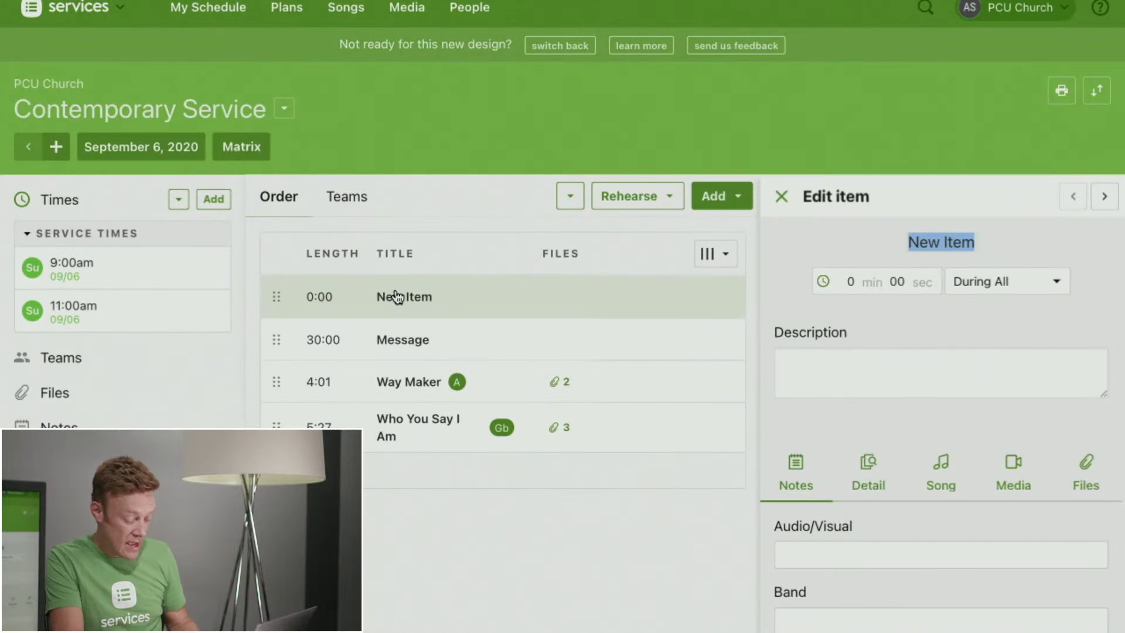
type("Walk-In Slides")
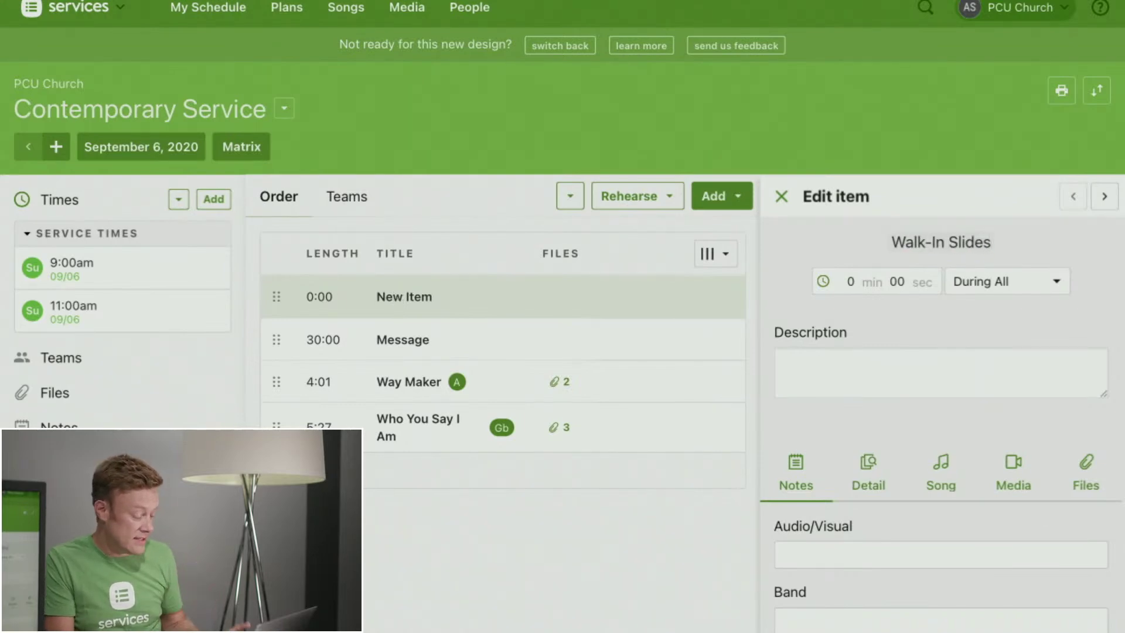
key("Tab")
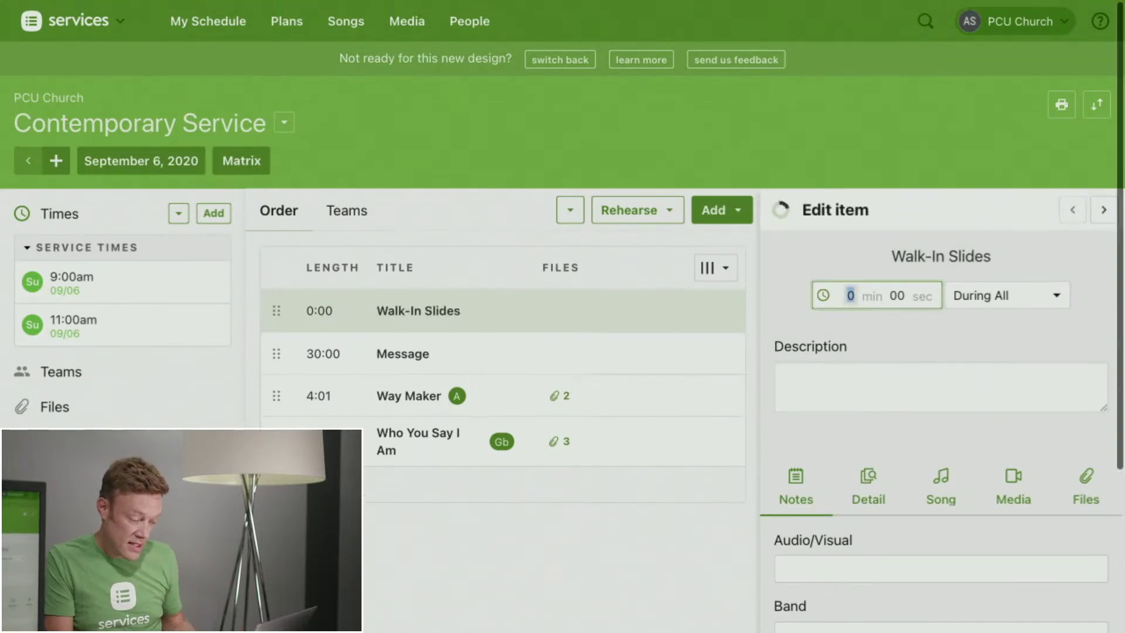
type("20")
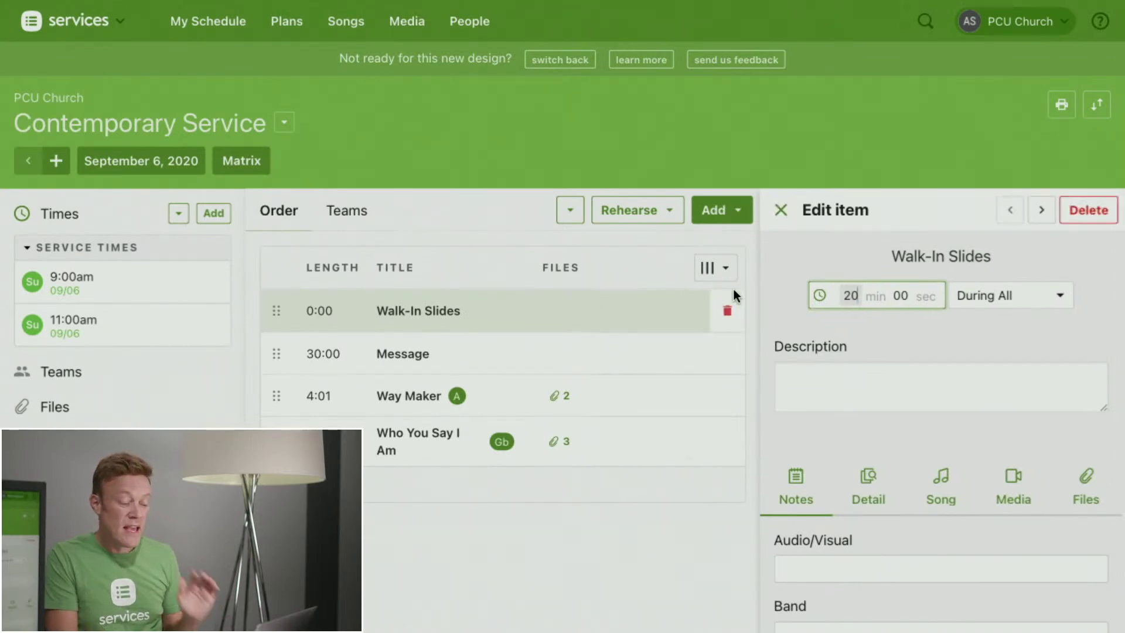
left_click(994, 321)
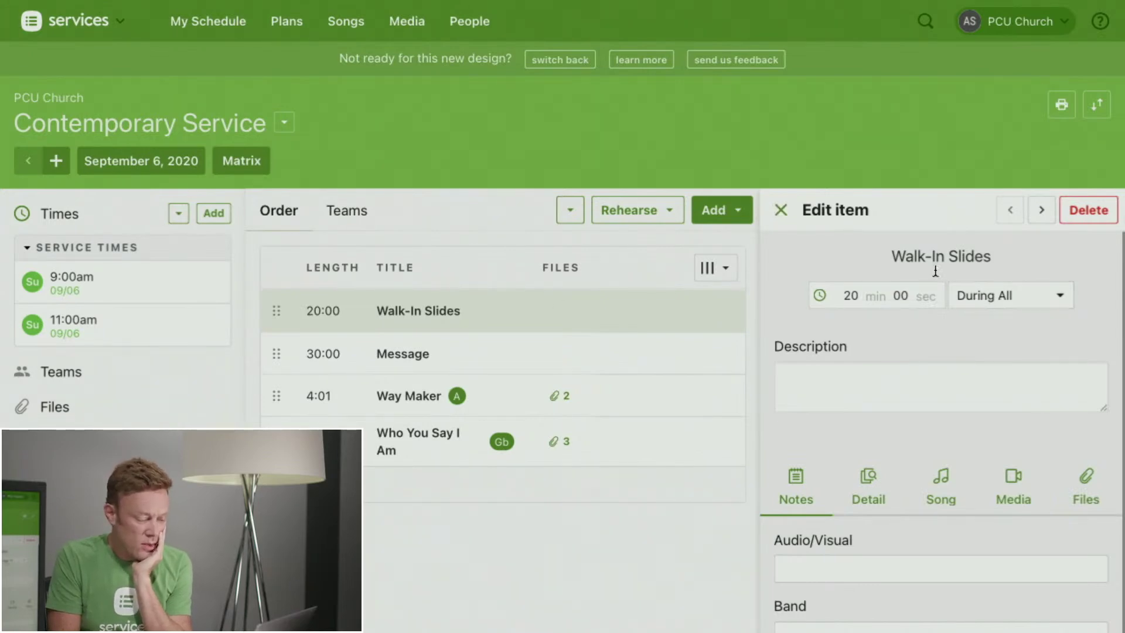
Set the Walk-In Slides item to occur before all services, and close the item editor.
left_click(982, 301)
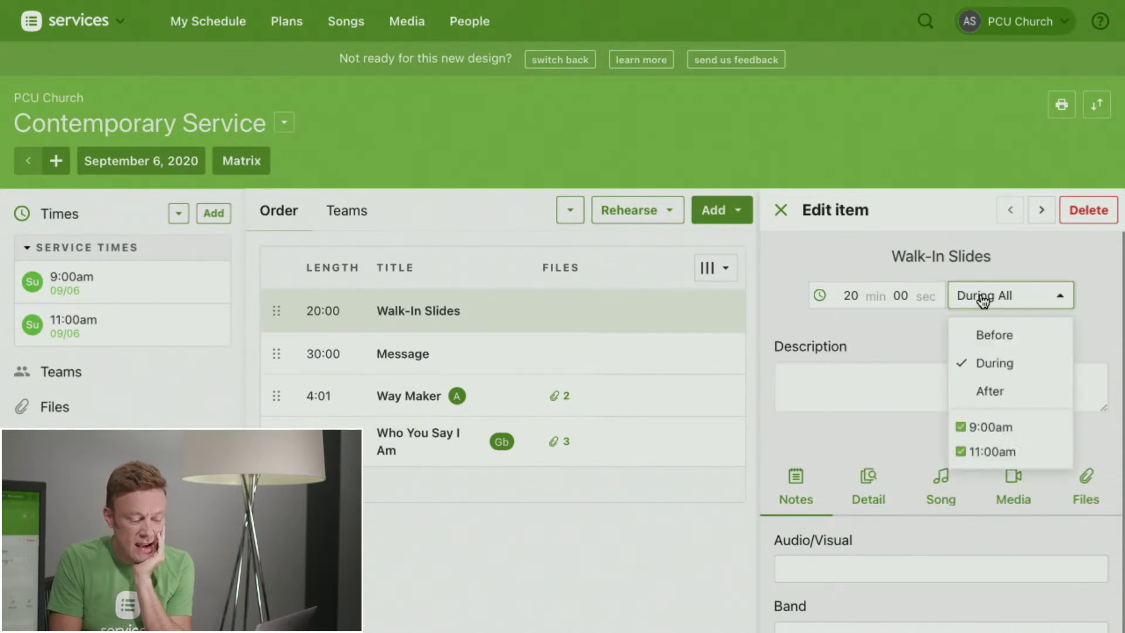
left_click(989, 338)
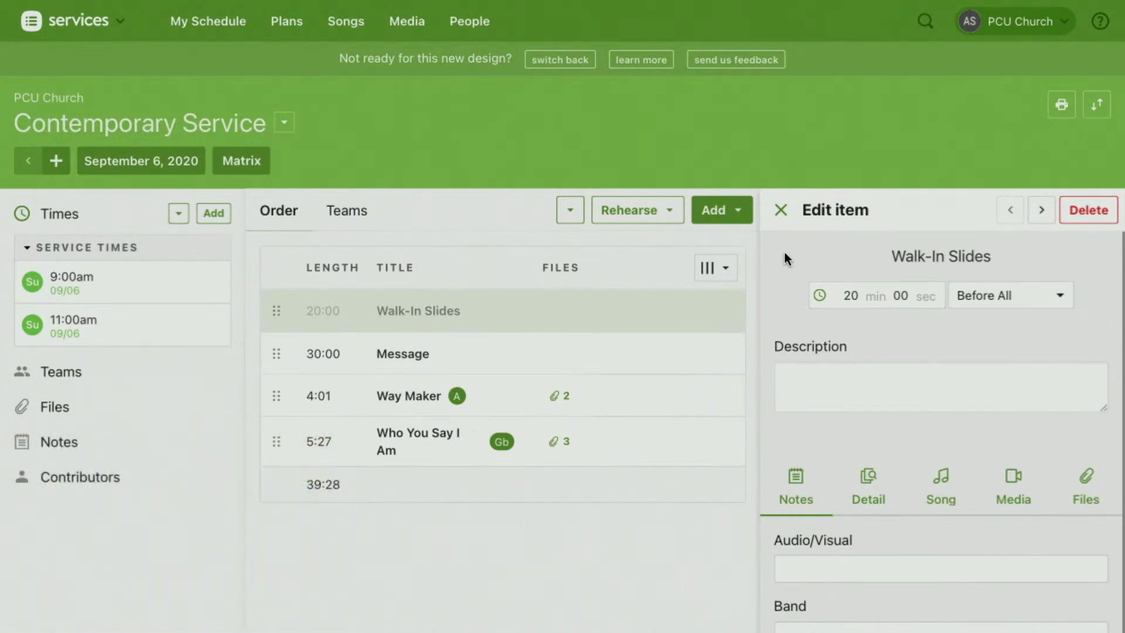
left_click(780, 211)
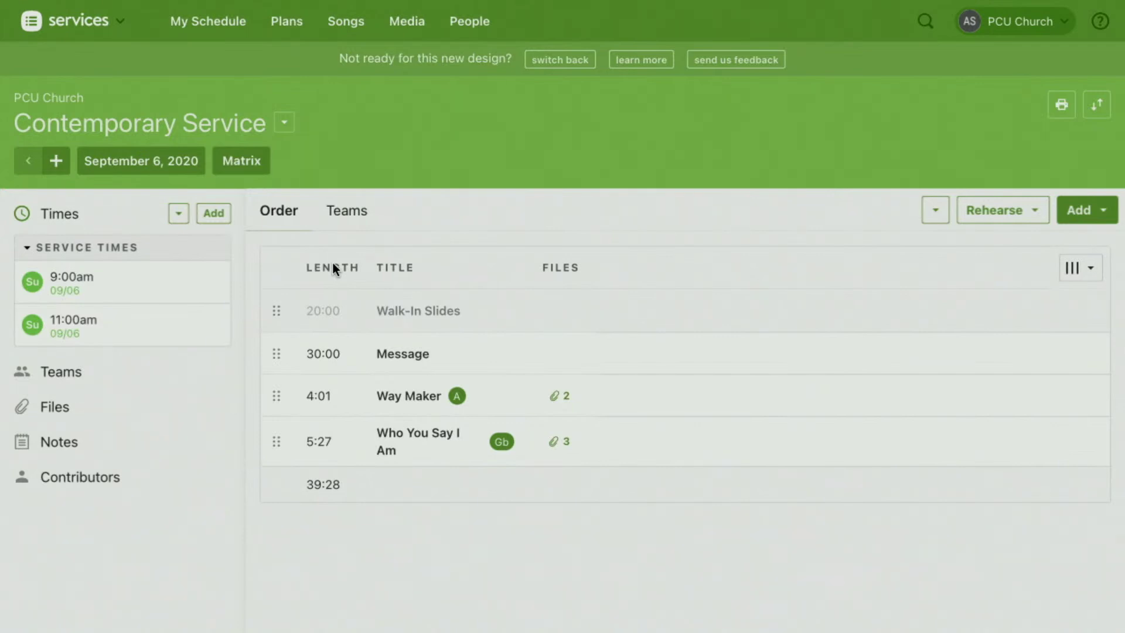
Show the 9:00am and 11:00am time columns and the Person note column in the service order, along with Length.
left_click(1092, 275)
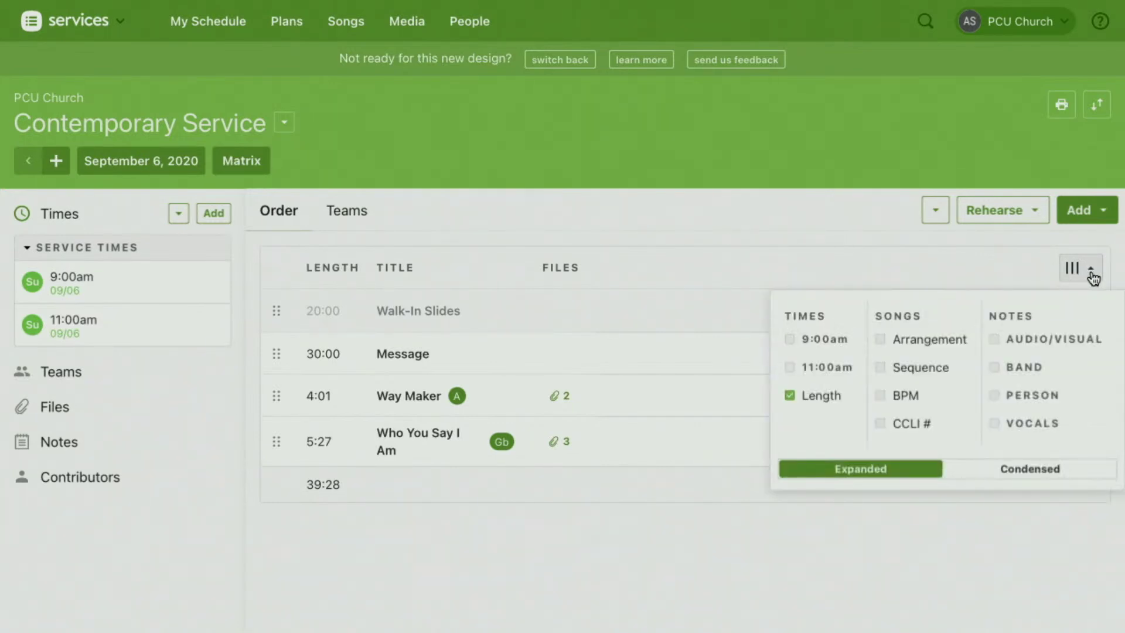
left_click(791, 396)
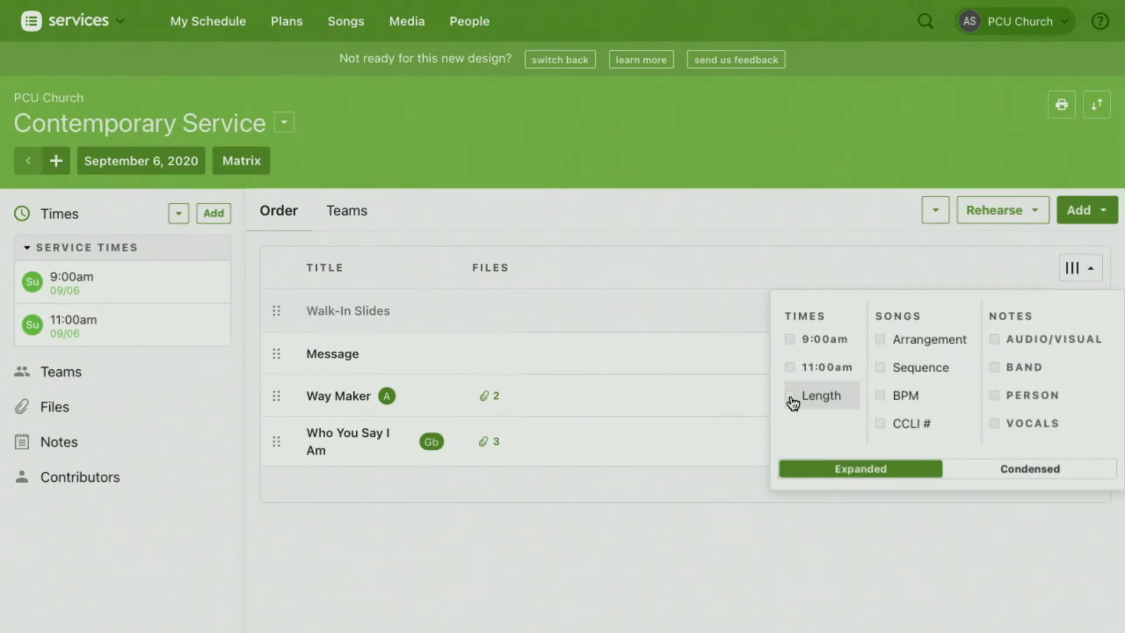
left_click(791, 400)
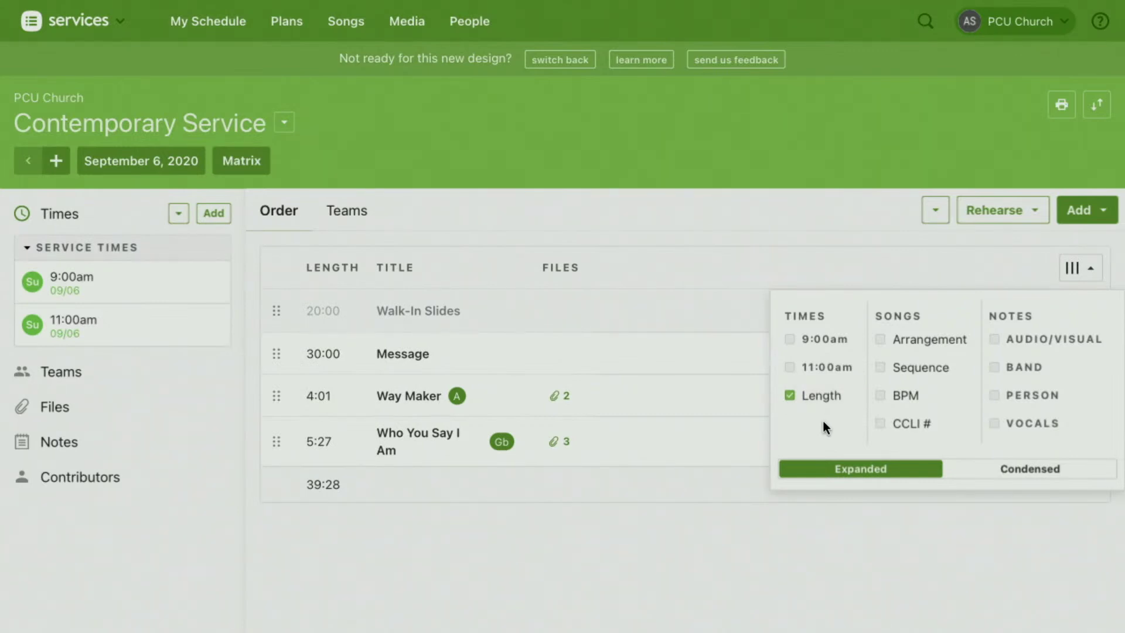
left_click(790, 340)
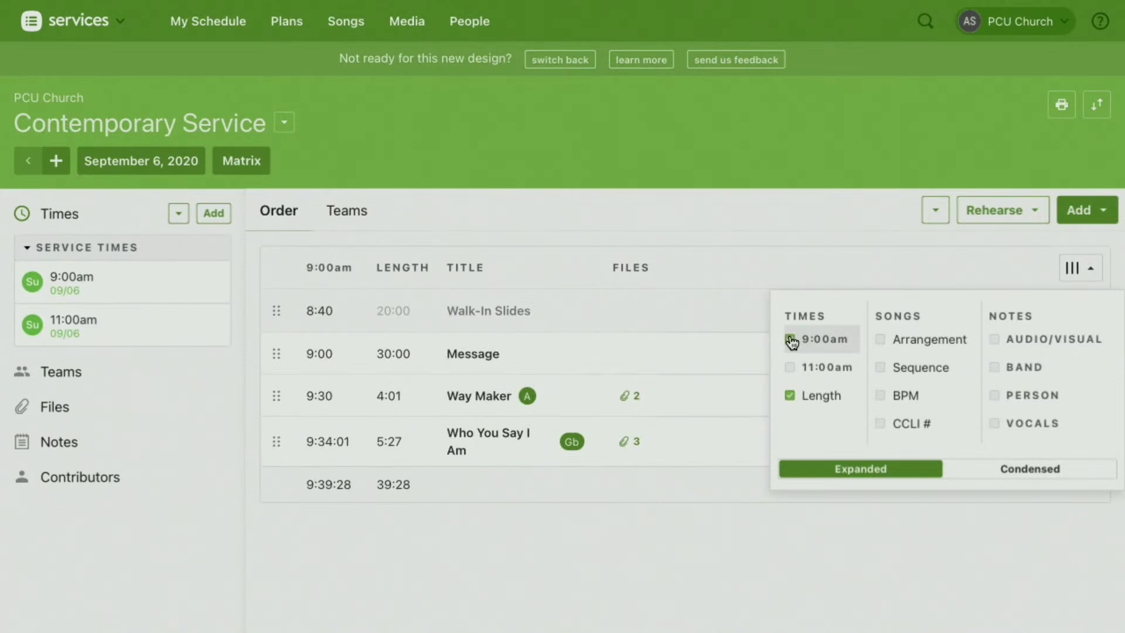
left_click(790, 368)
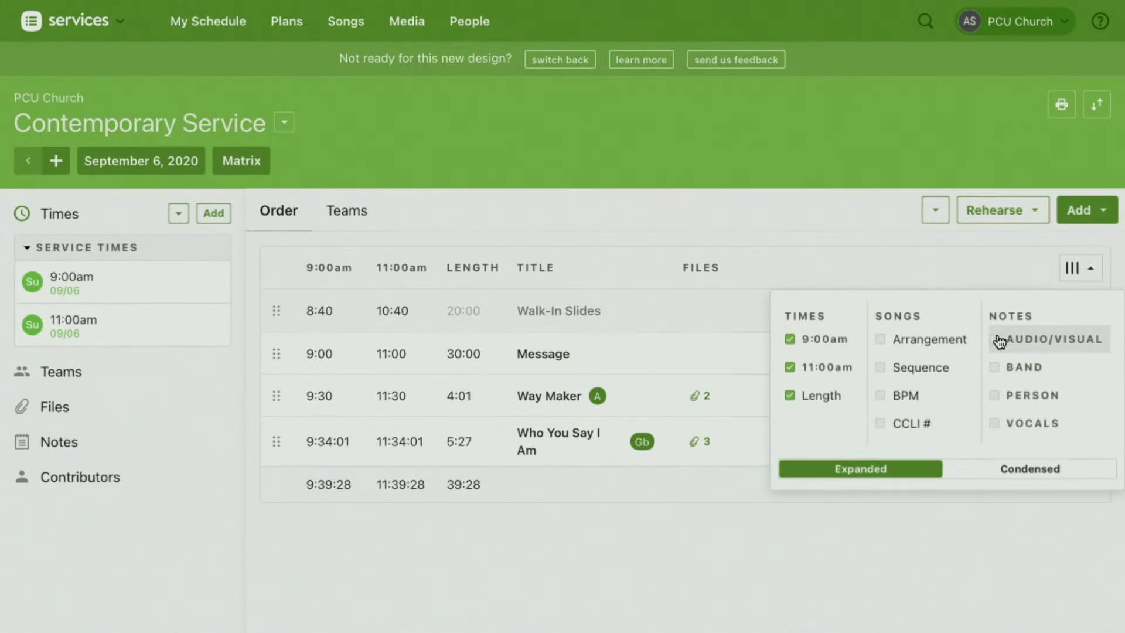
left_click(995, 396)
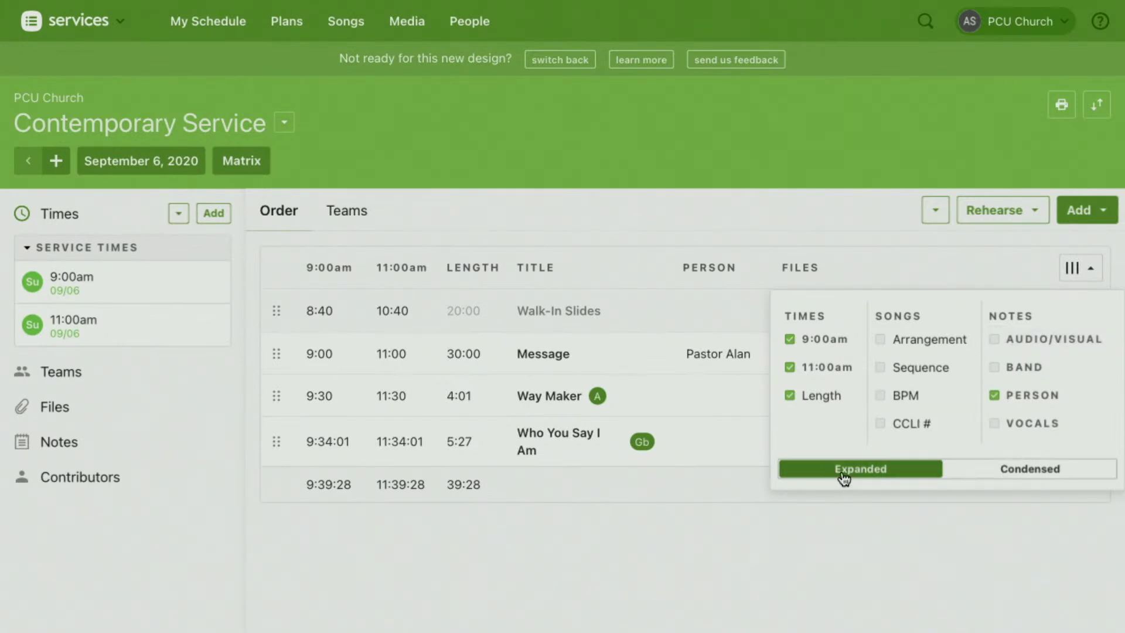
Try the Condensed layout for the service order, switch back to Expanded, and close the column options.
left_click(1032, 474)
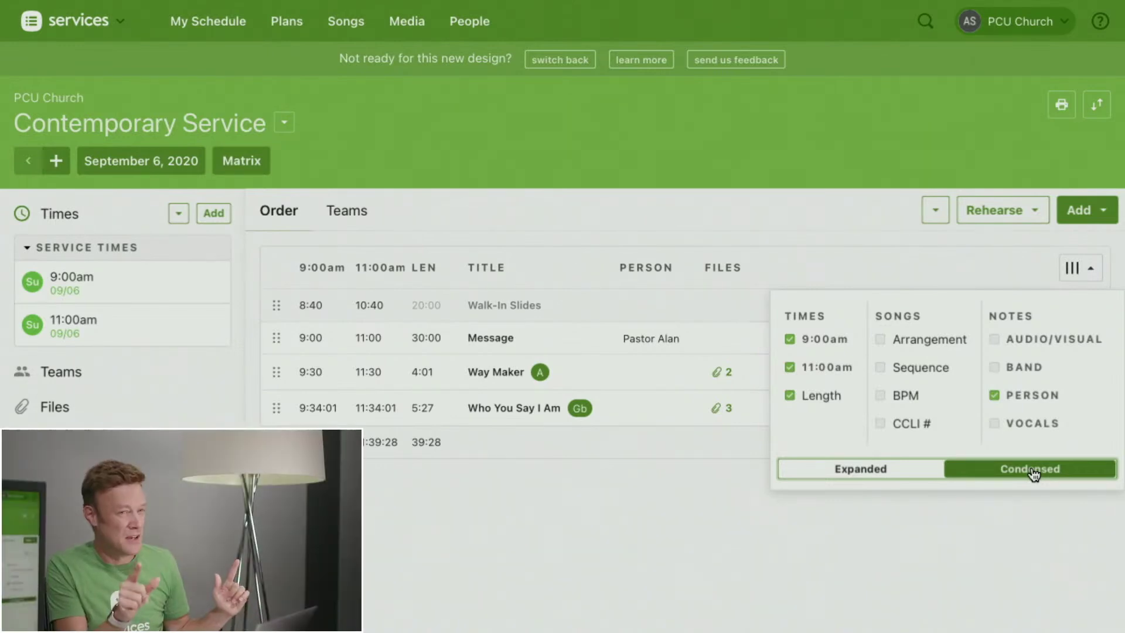
left_click(854, 475)
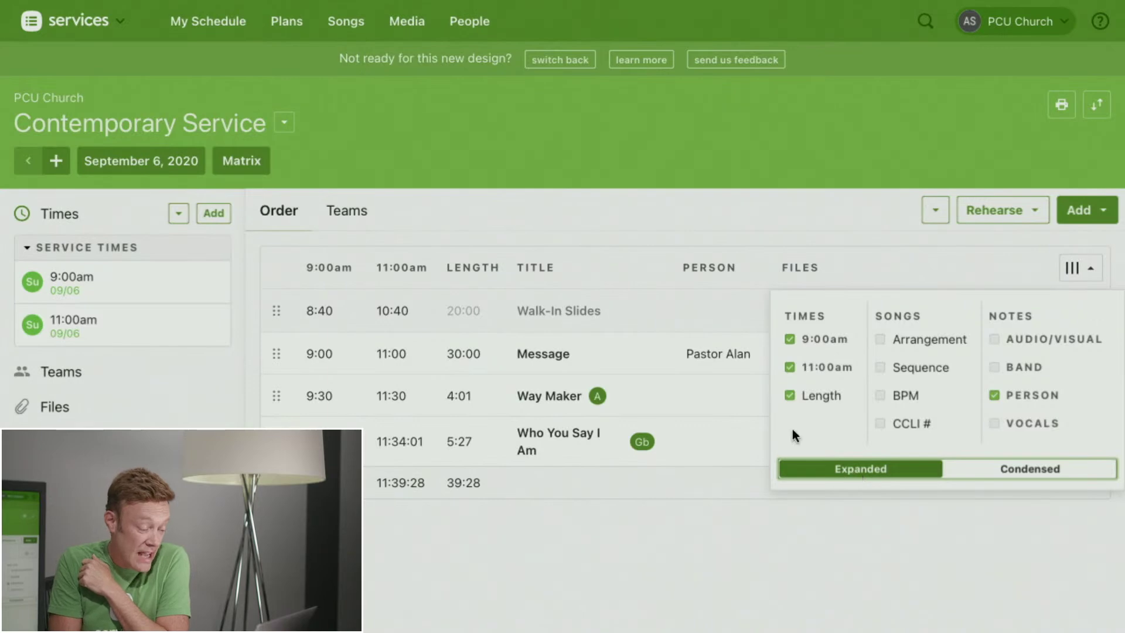
left_click(1092, 270)
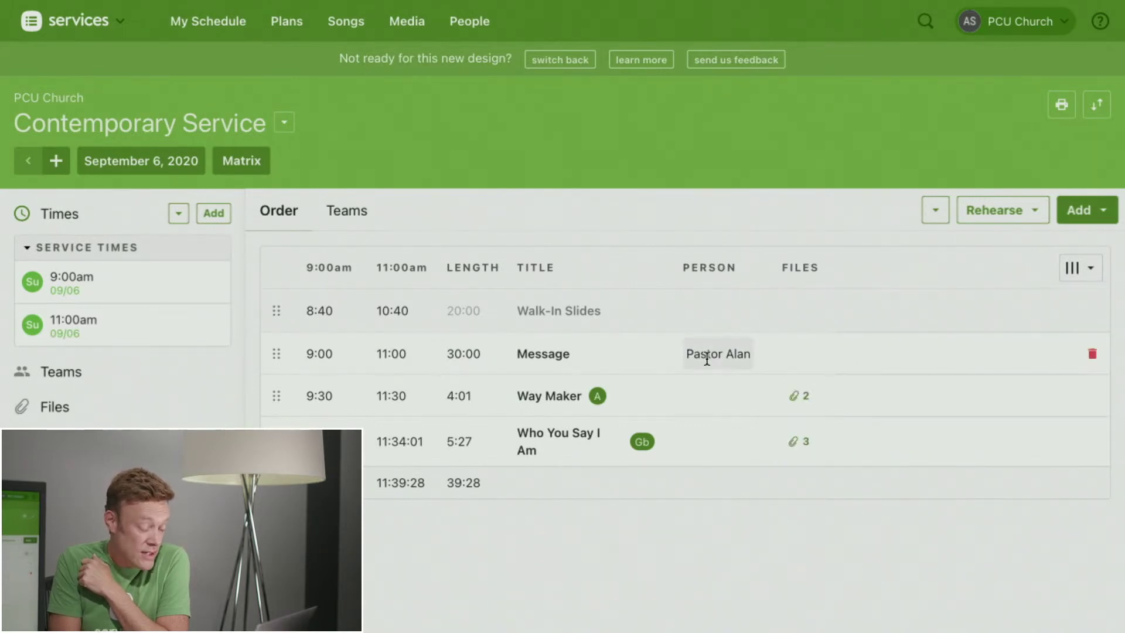
Enter the song leader's name in Way Maker's Person note, and move Message below Who You Say I Am.
left_click(704, 398)
type("Raquel")
key("Return")
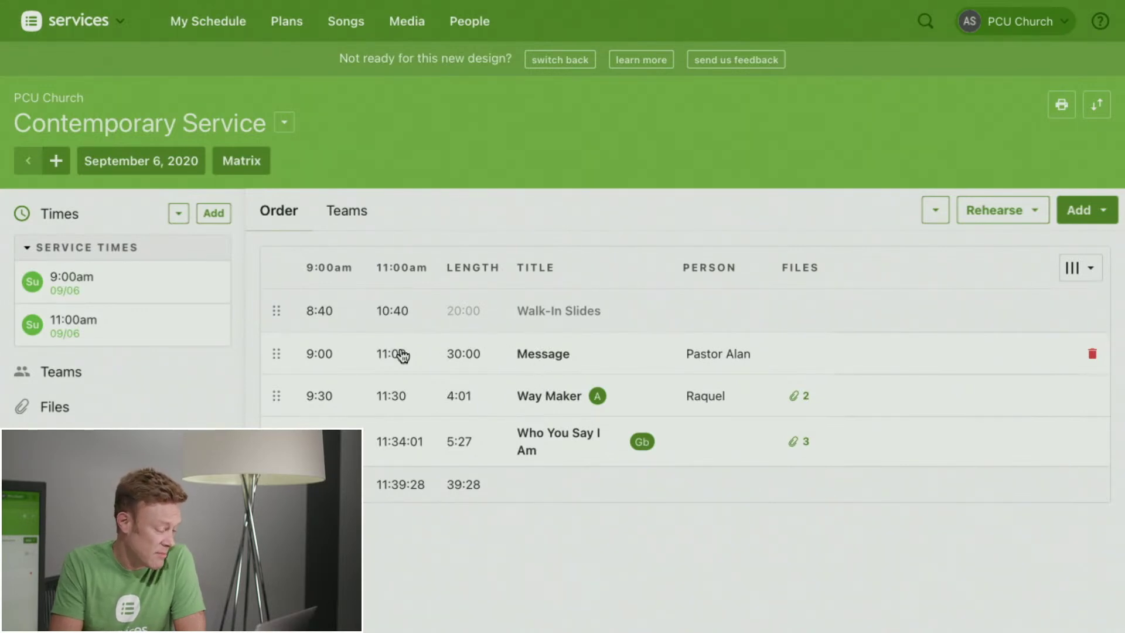
left_click_drag(277, 354, 279, 446)
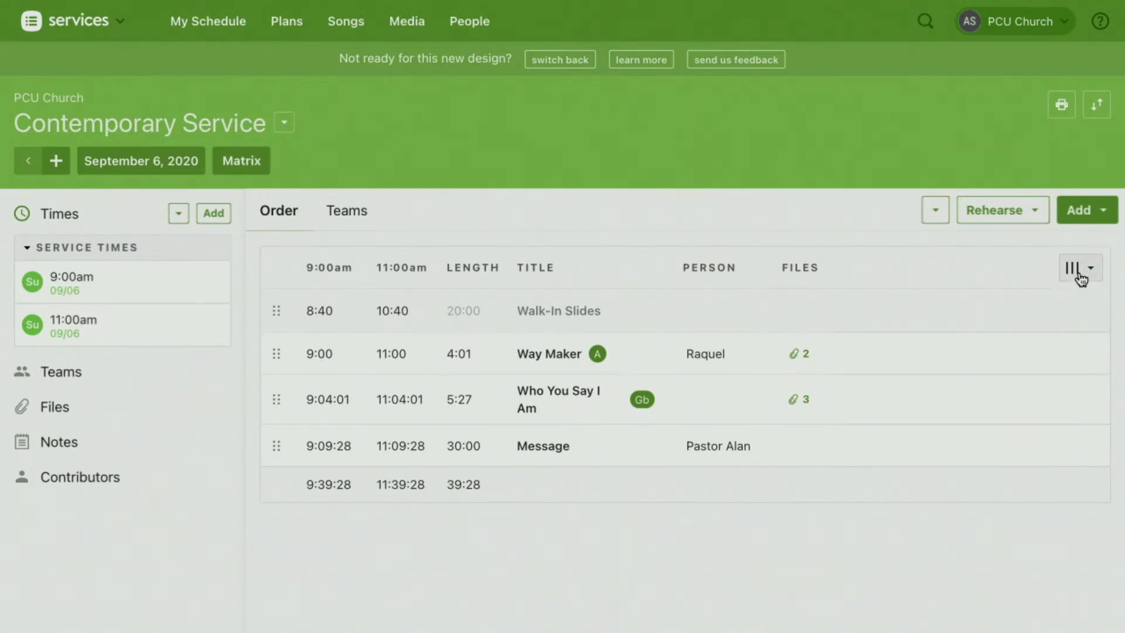
Add an item titled Baby Dedications above Message in the service order, with a length of 5 minutes.
left_click(1096, 211)
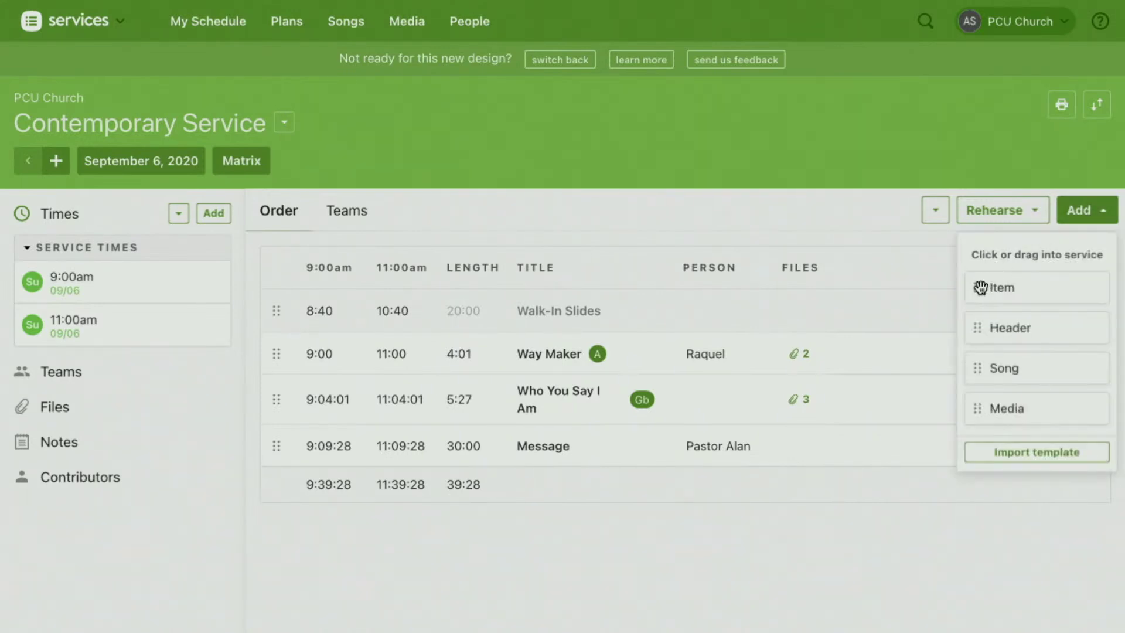
left_click_drag(980, 287, 426, 451)
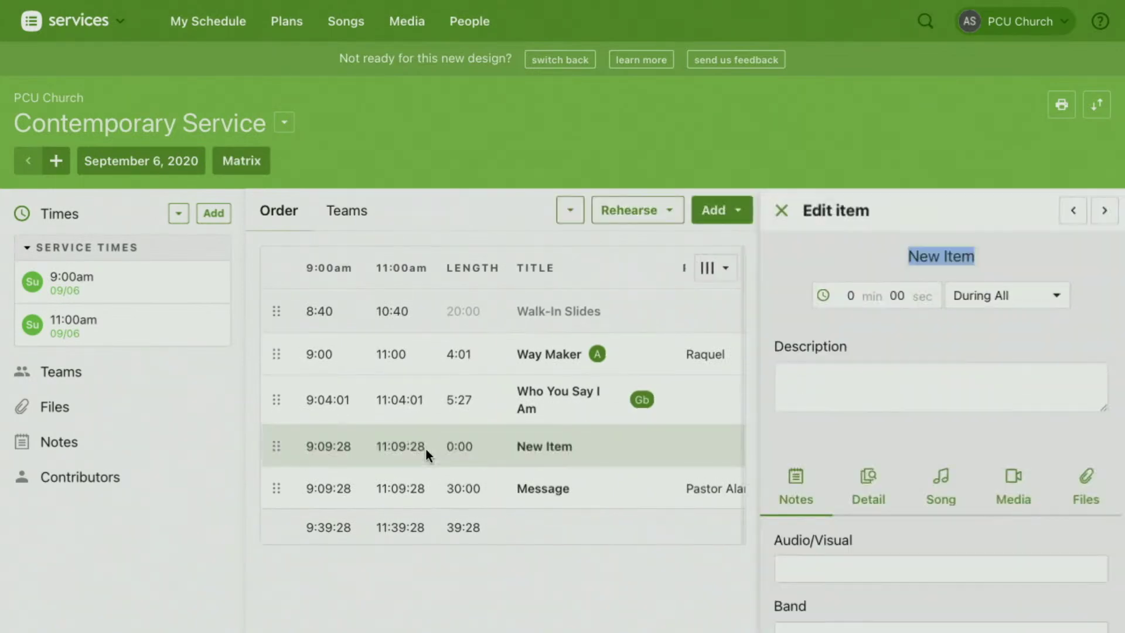
type("Baby D")
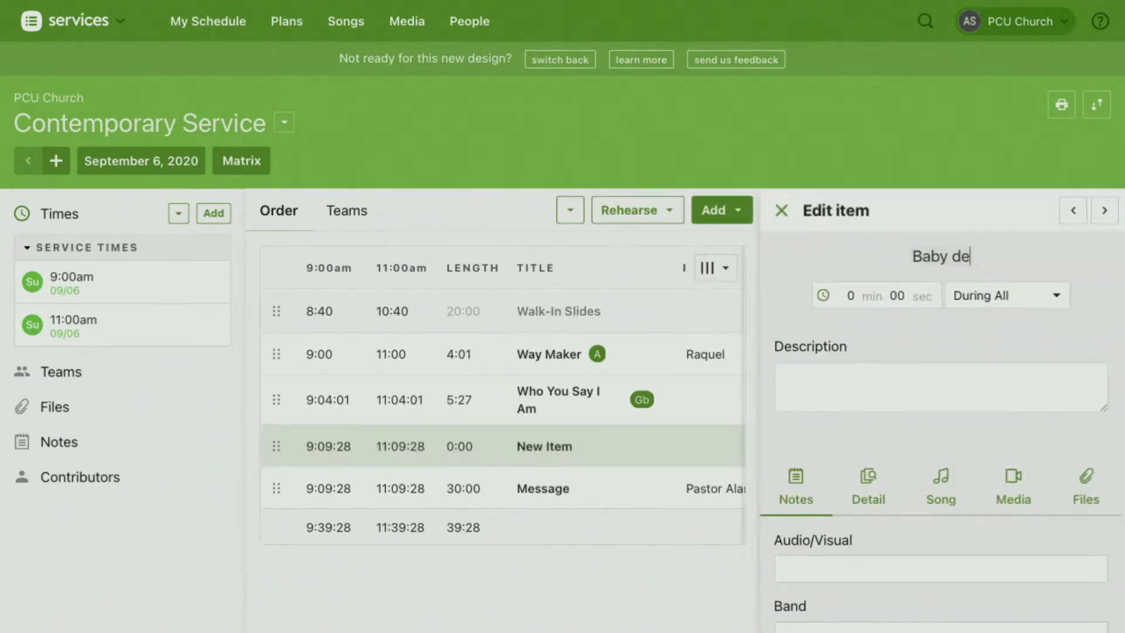
type("edications")
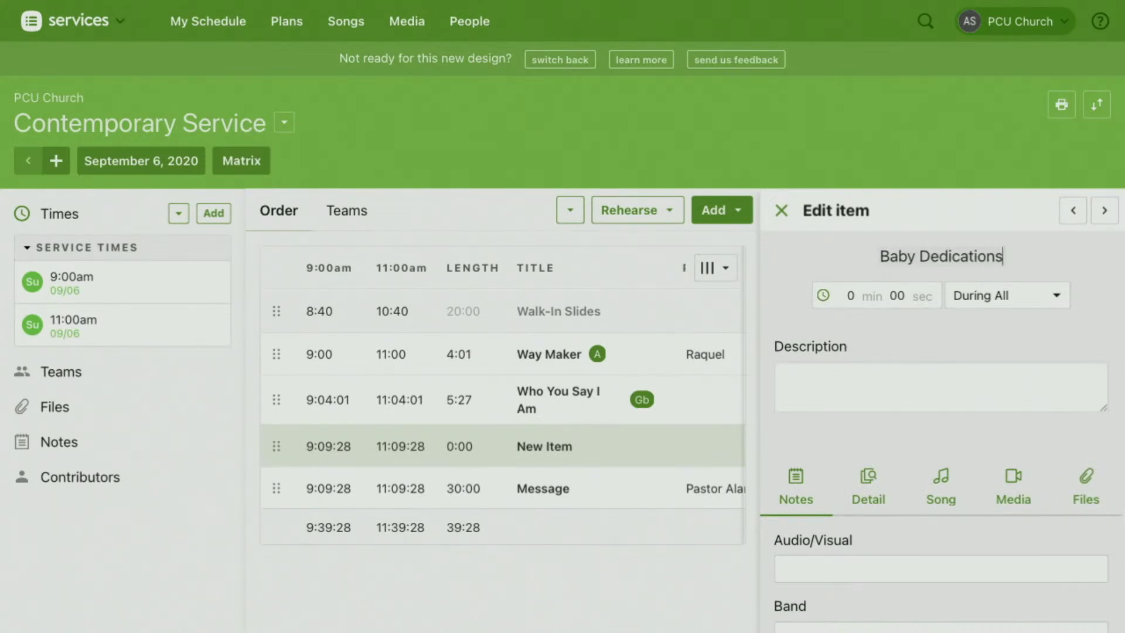
key("Tab")
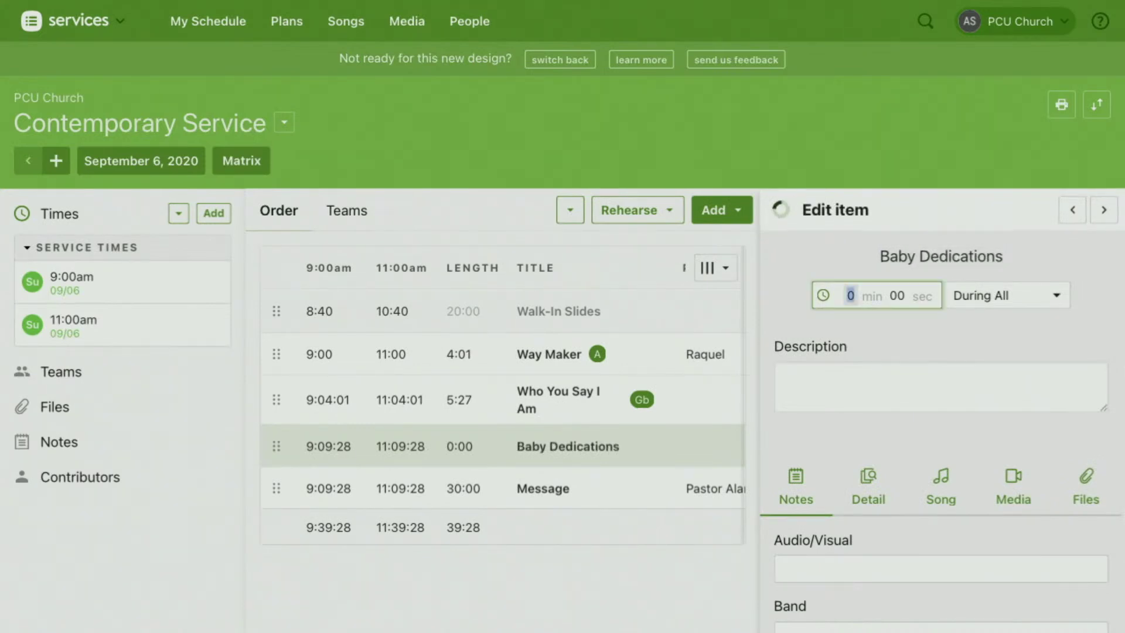
type("5")
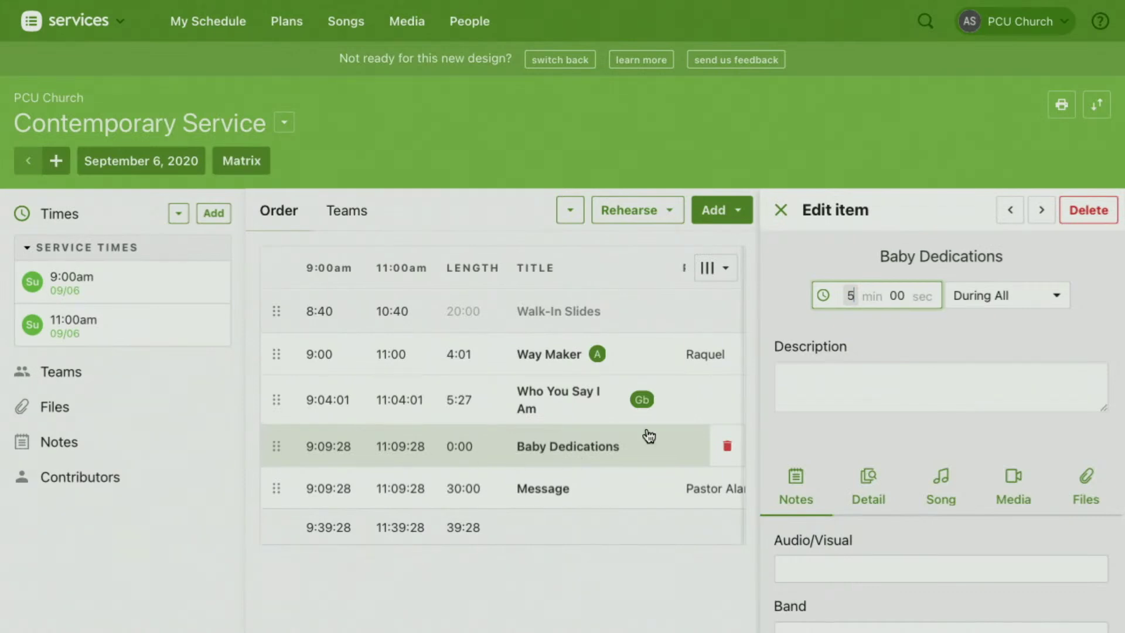
left_click(918, 338)
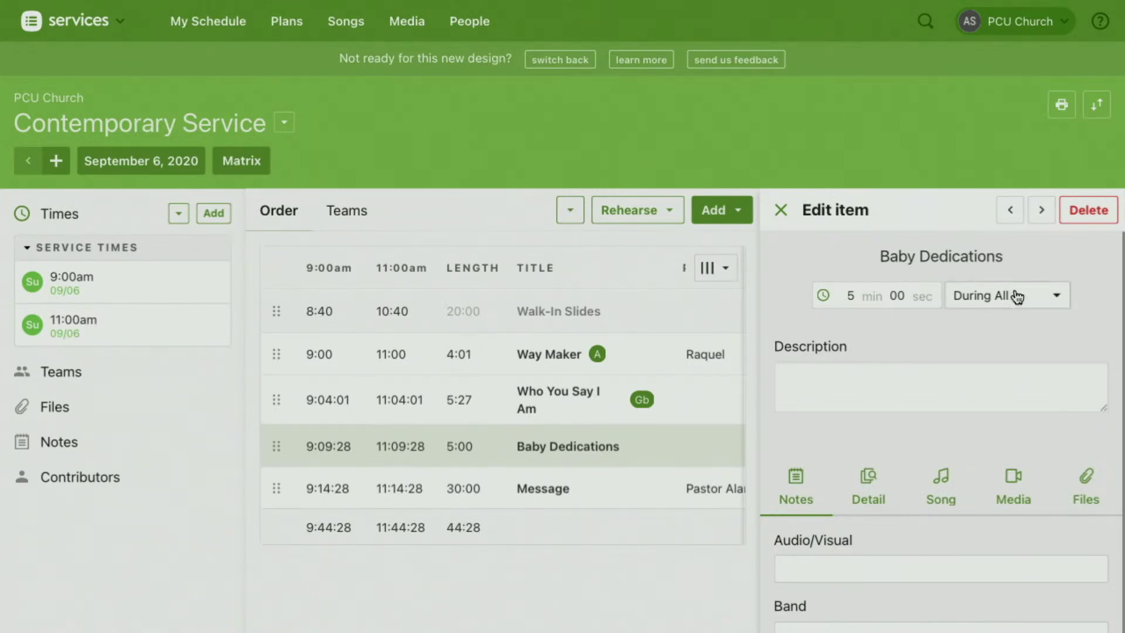
Exclude Baby Dedications from the 11:00am service so it occurs only during the 9:00am service, and close the item editor.
left_click(1000, 300)
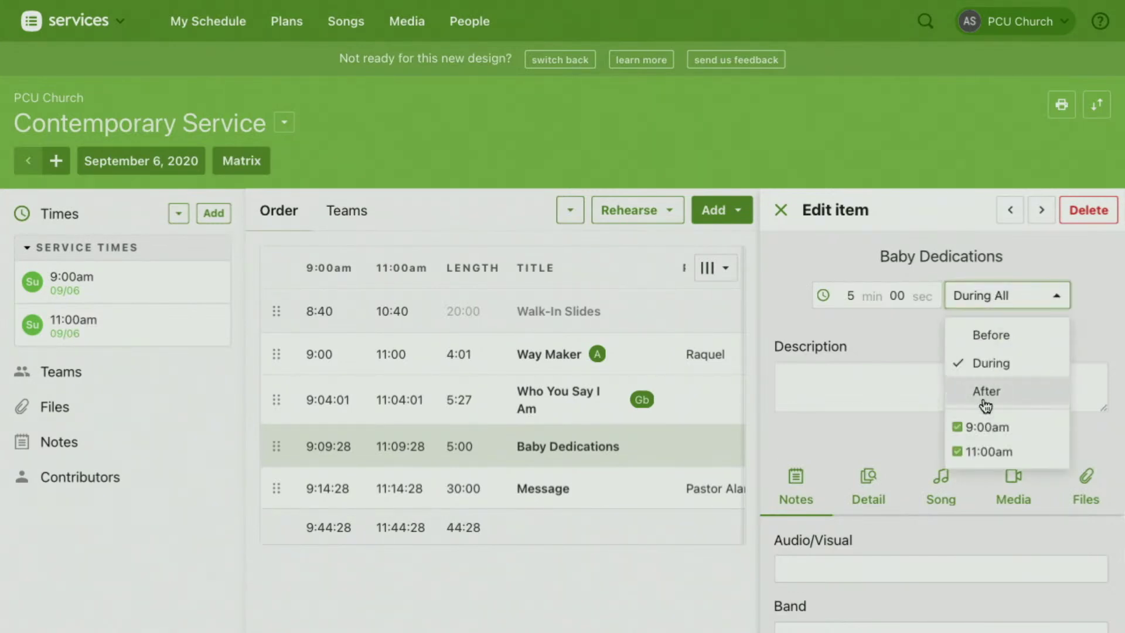
left_click(958, 458)
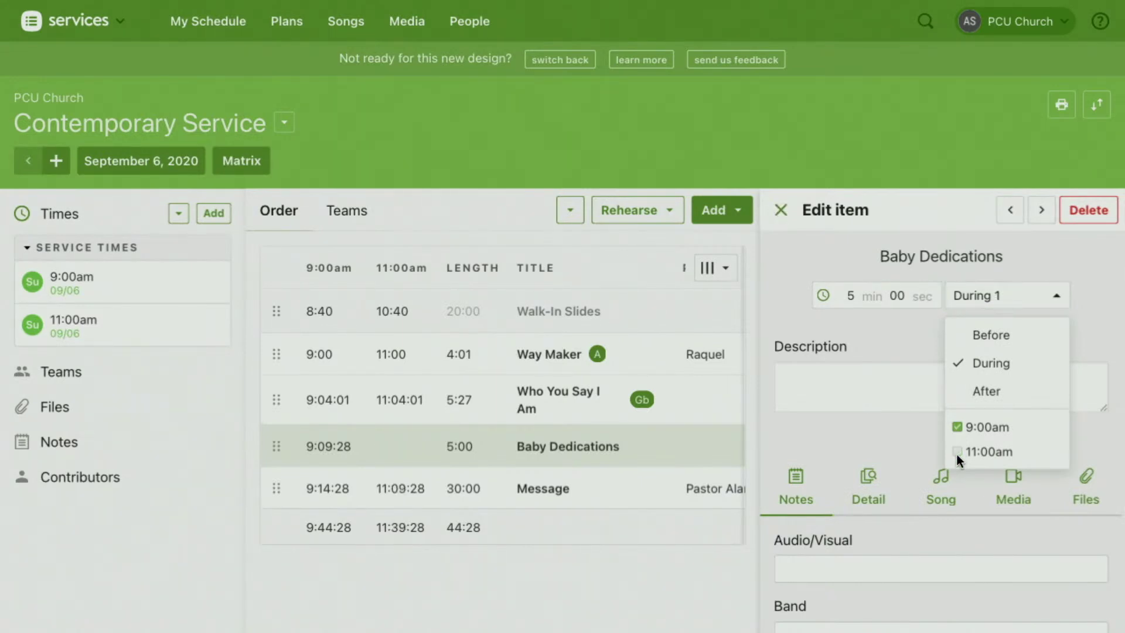
left_click(896, 323)
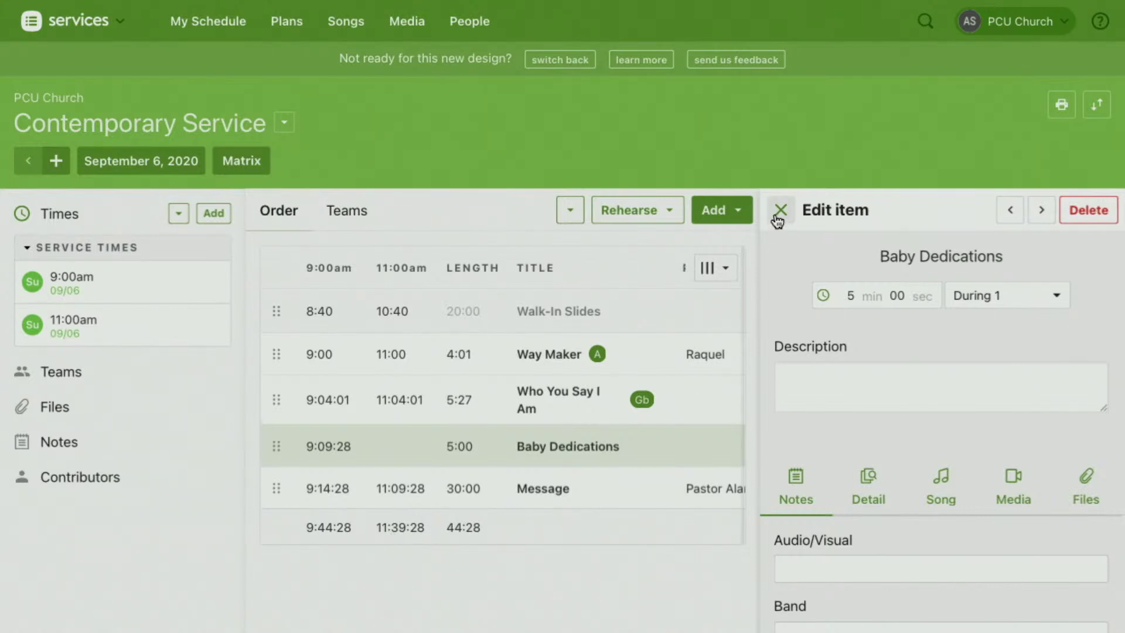
left_click(780, 211)
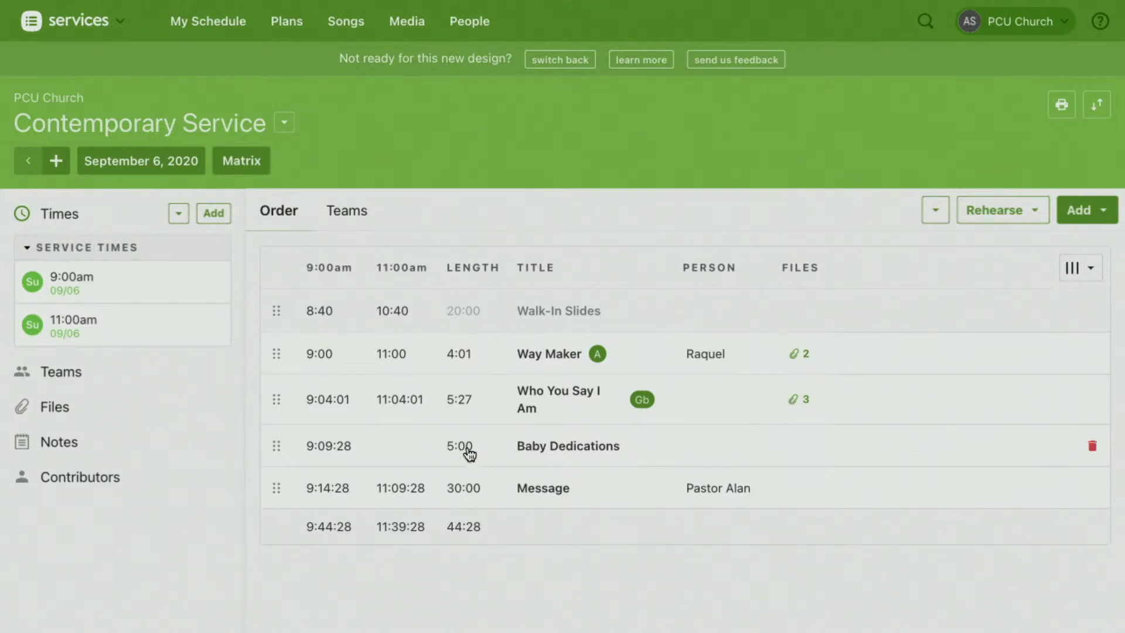
Try including Baby Dedications in the 11:00am service directly from the service order, and exclude it again.
left_click(394, 450)
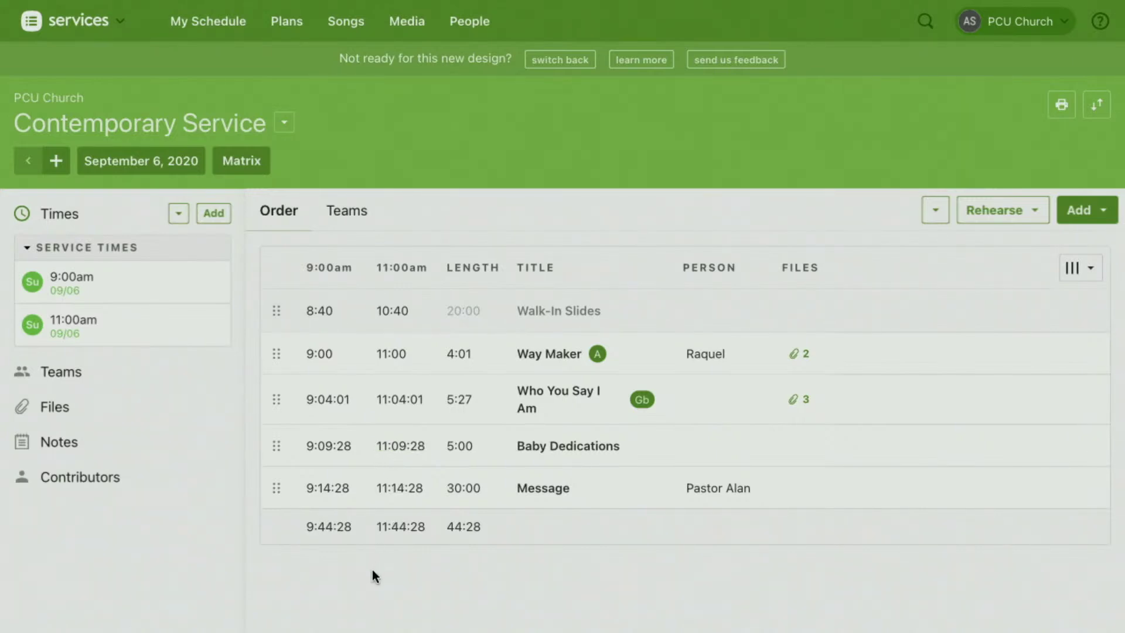
left_click(401, 451)
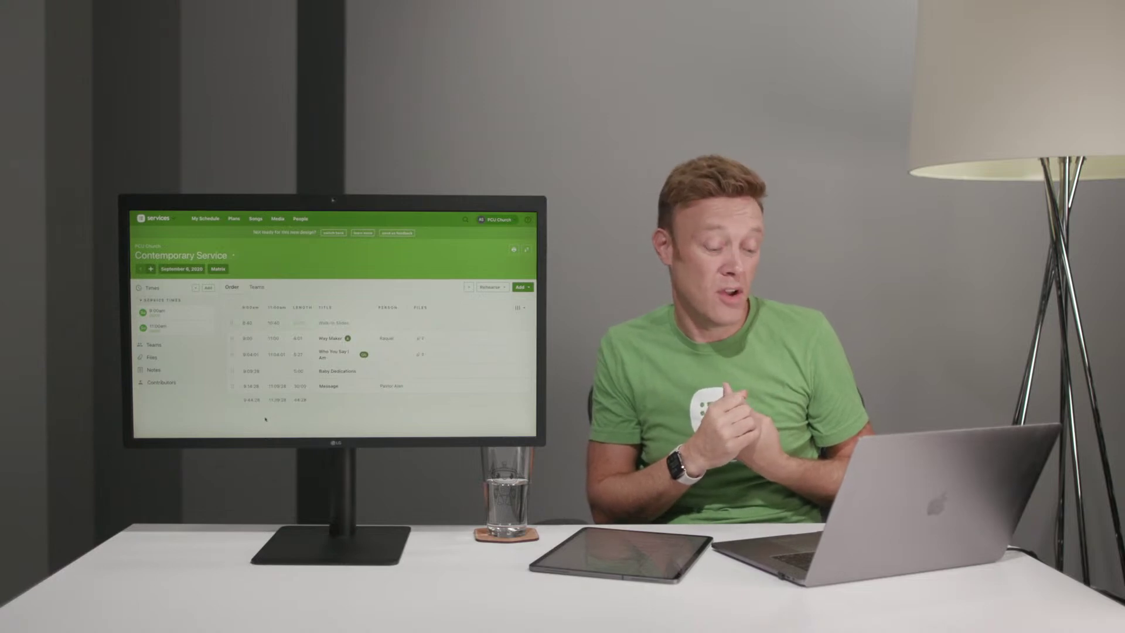
Add an item titled Announcements at the end of the service order, with a length of 3 minutes.
key("i")
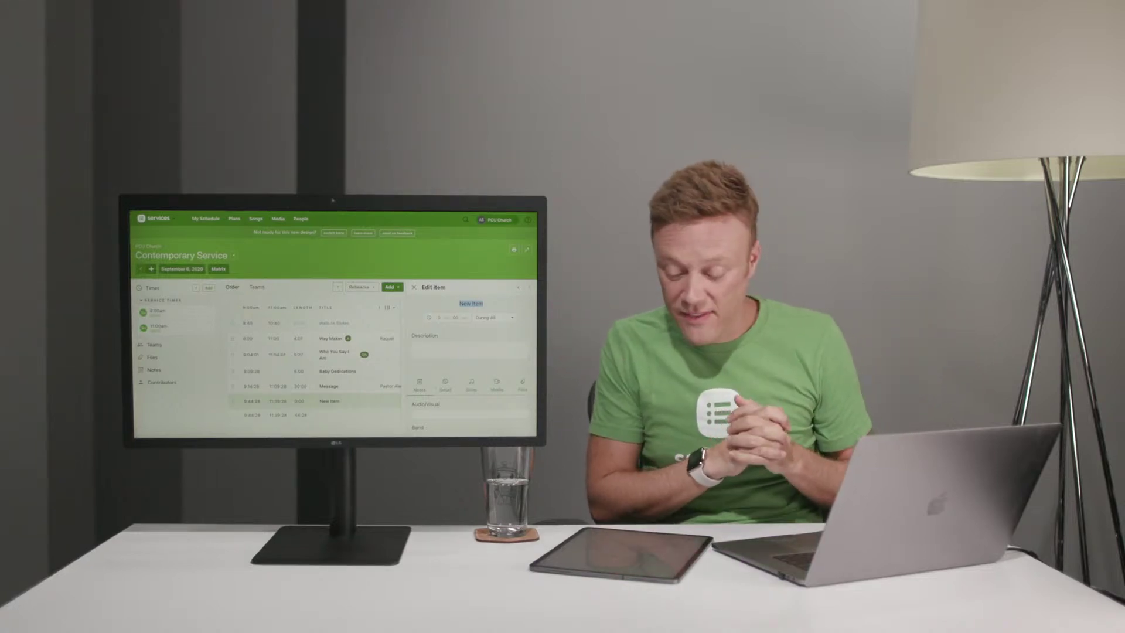
type("Annou")
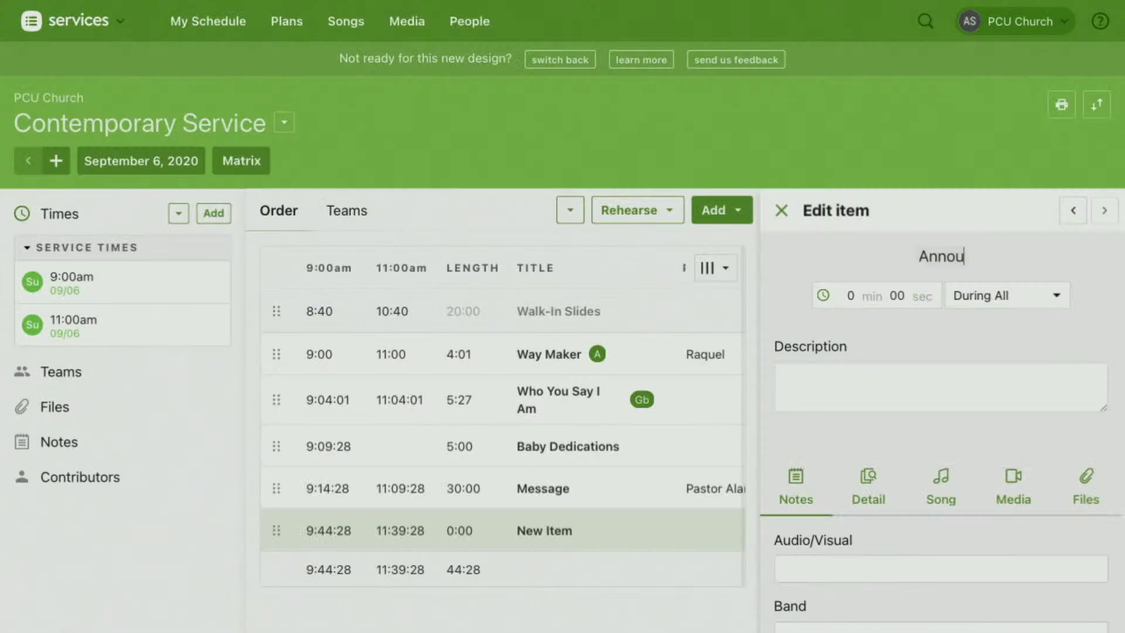
type("ncements")
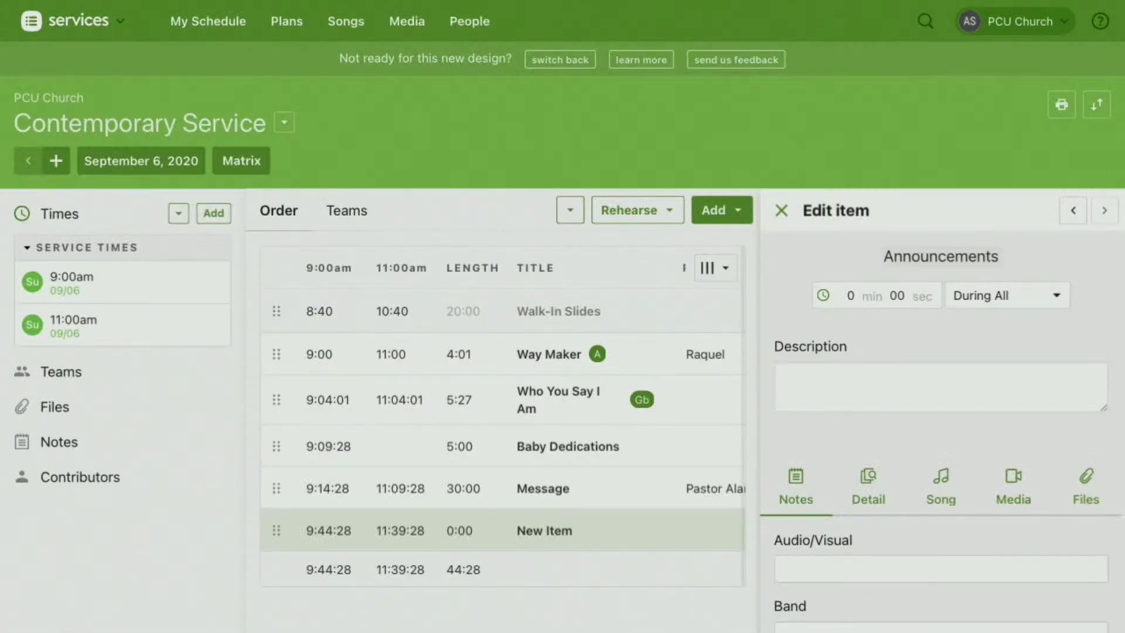
key("Tab")
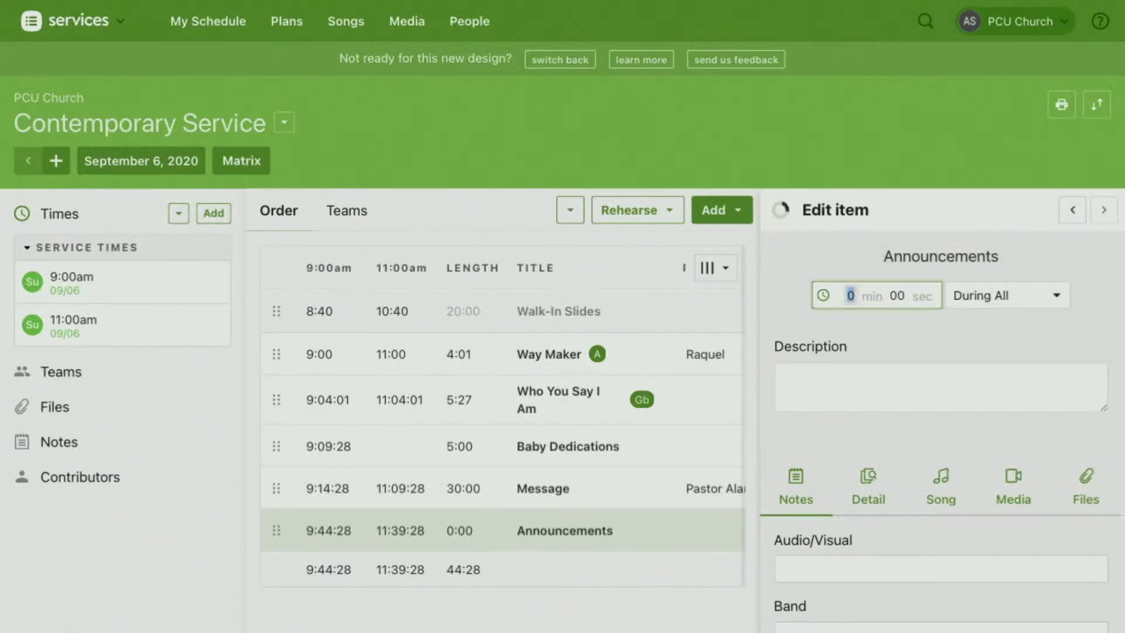
type("3")
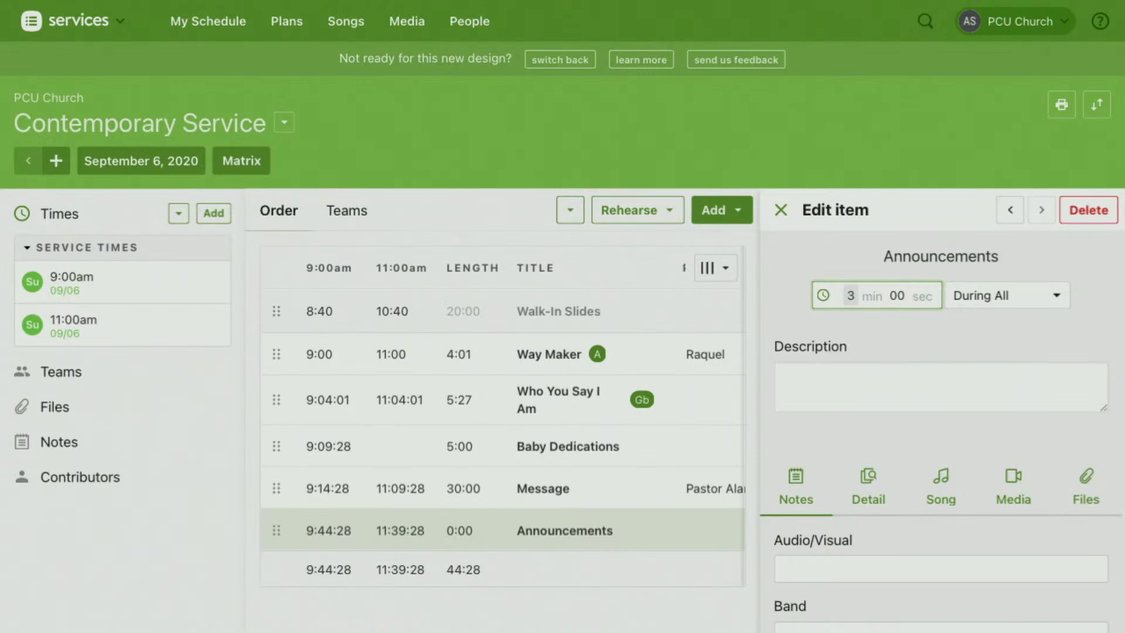
Enter the Announcements description on three lines: 1. Potluck this week, 2. Baptisms next Sunday, 3. Pastor's chat after the last service.
key("Tab")
key("Tab")
key("Tab")
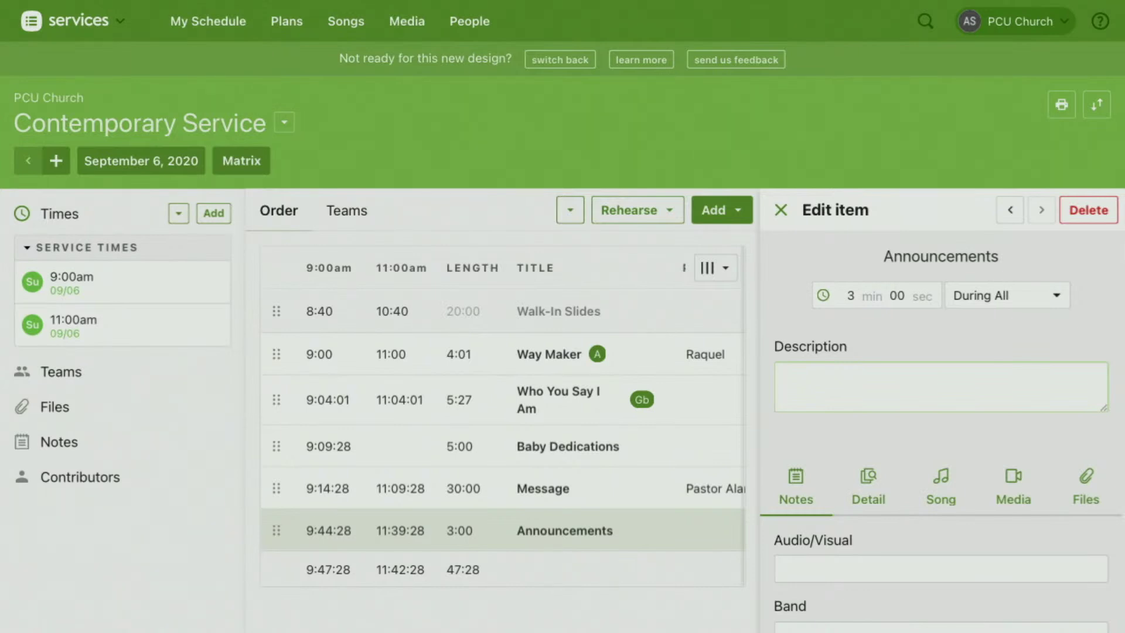
type("1. Potluck this week 2. Baptisms next Sunday 3. Pastor's chat after the last service")
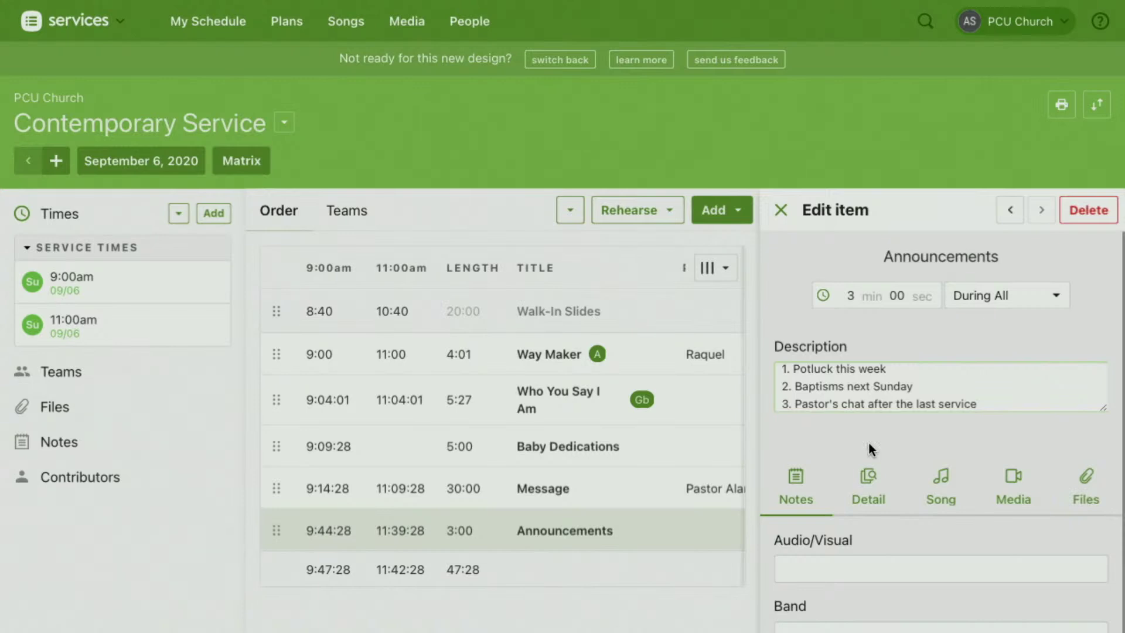
scroll(897, 373, "up", 1)
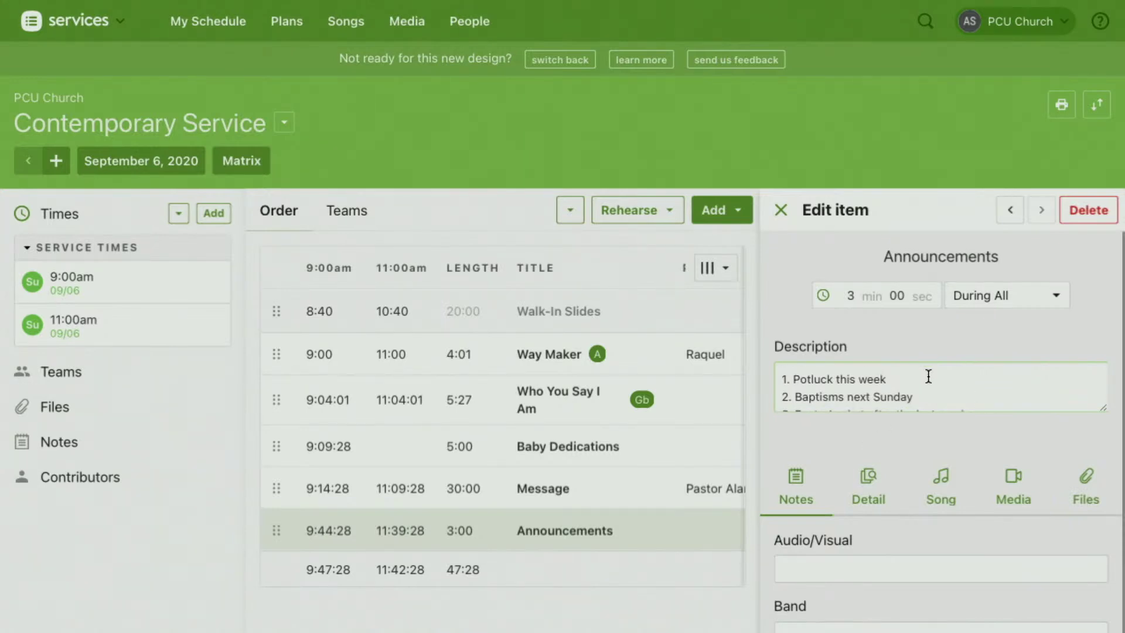
scroll(927, 376, "down", 1)
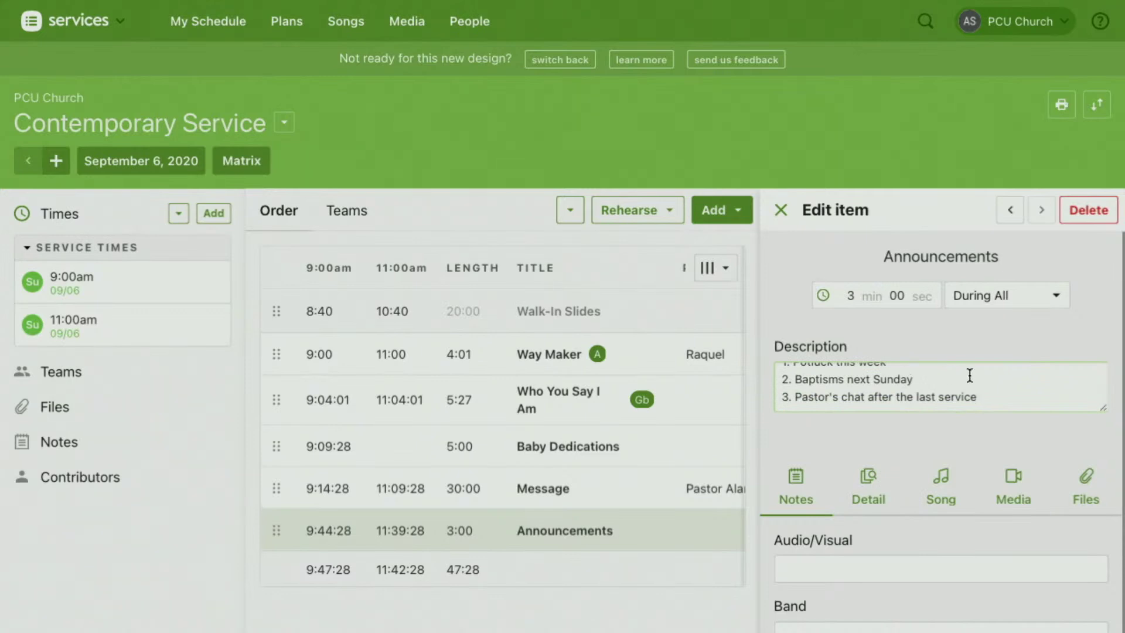
scroll(969, 381, "up", 1)
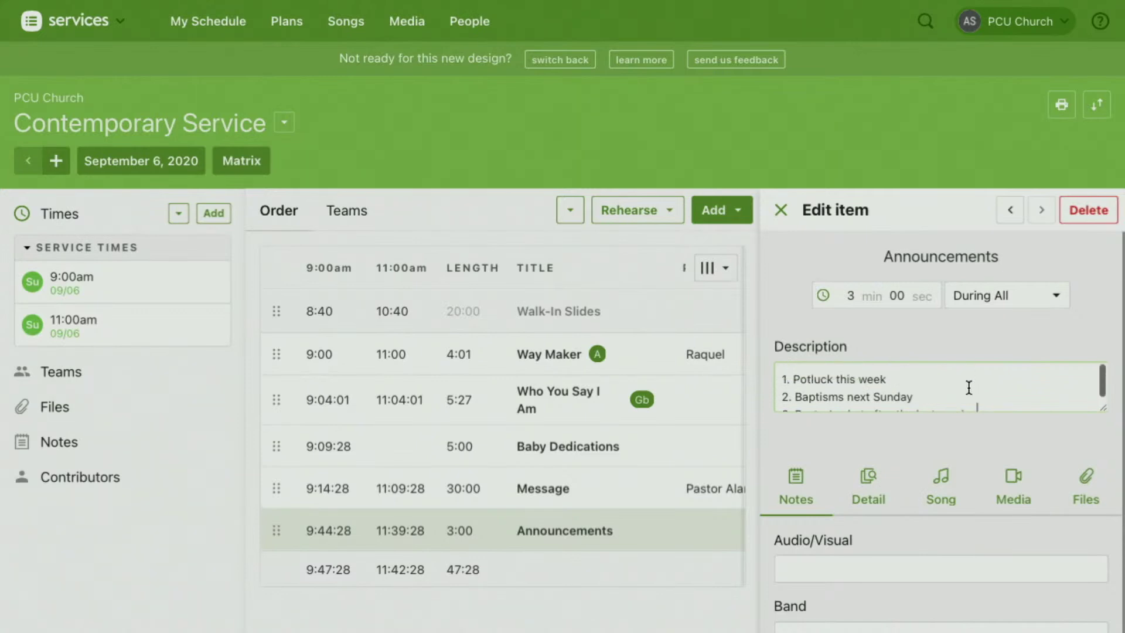
left_click(894, 449)
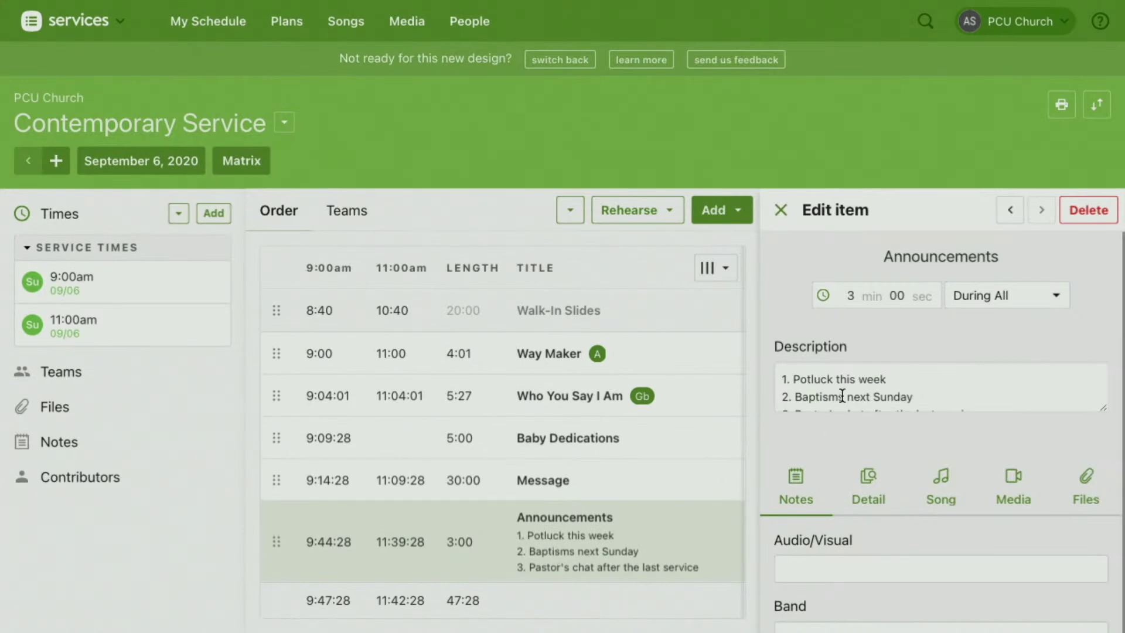
scroll(627, 486, "down", 2)
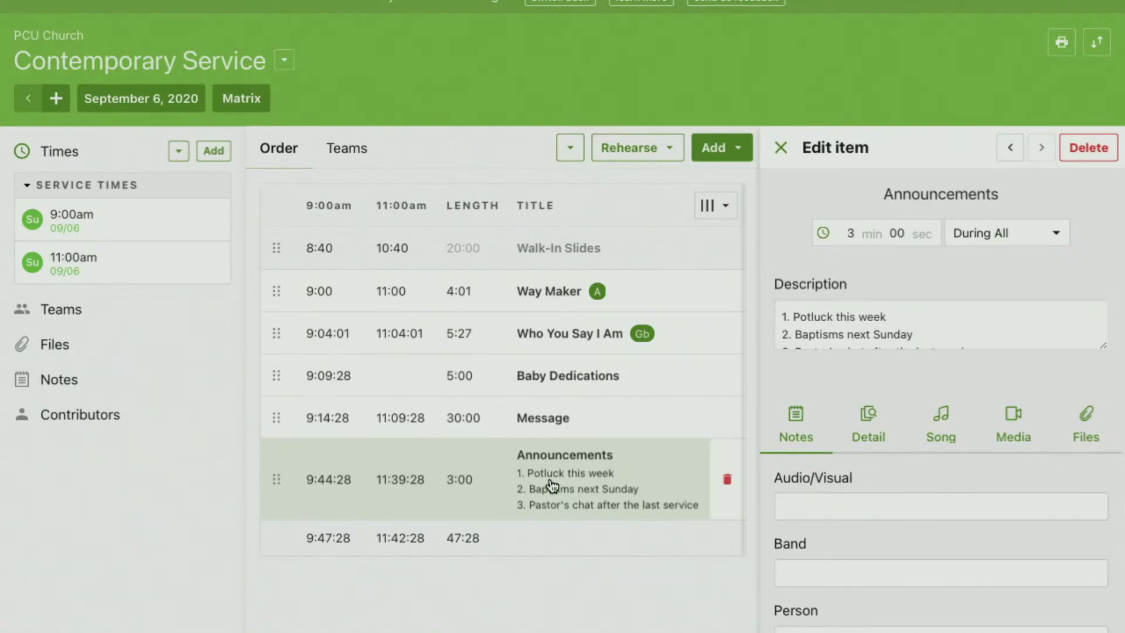
Enter the announcer's first name in the Person note of the Announcements item, and close the item editor.
left_click(849, 316)
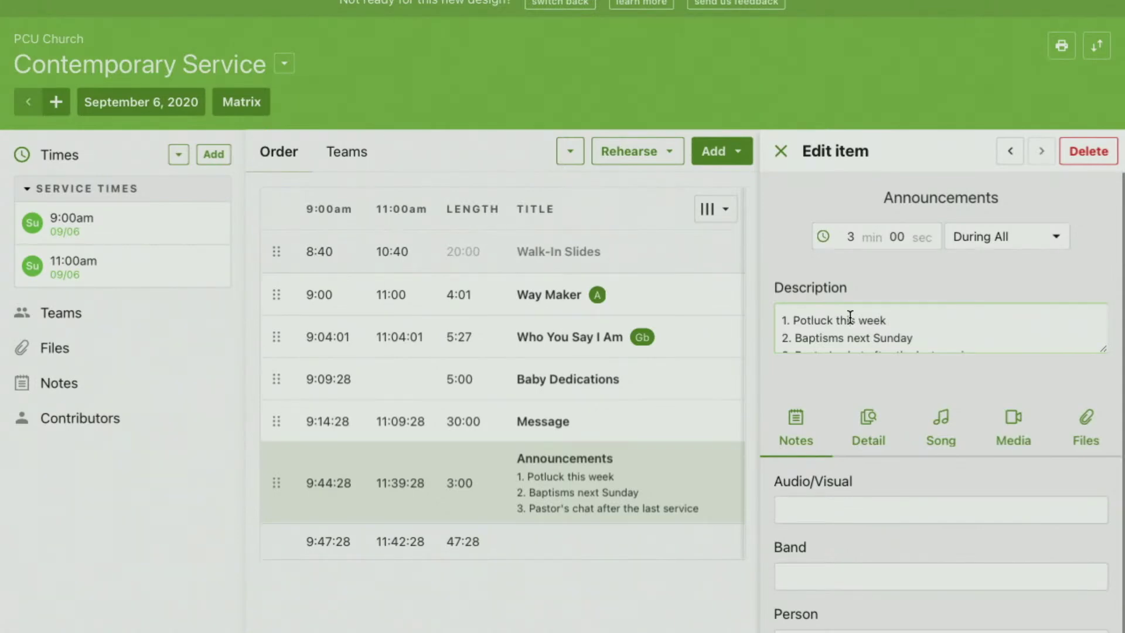
scroll(848, 550, "down", 1)
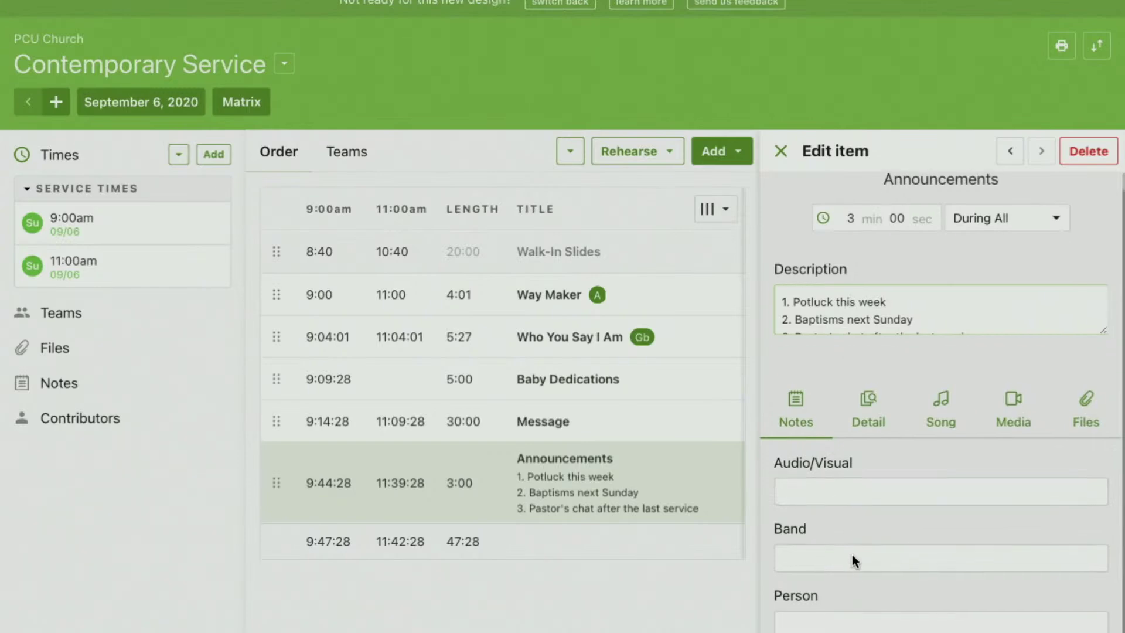
left_click(782, 568)
scroll(782, 571, "down", 3)
type("Matt")
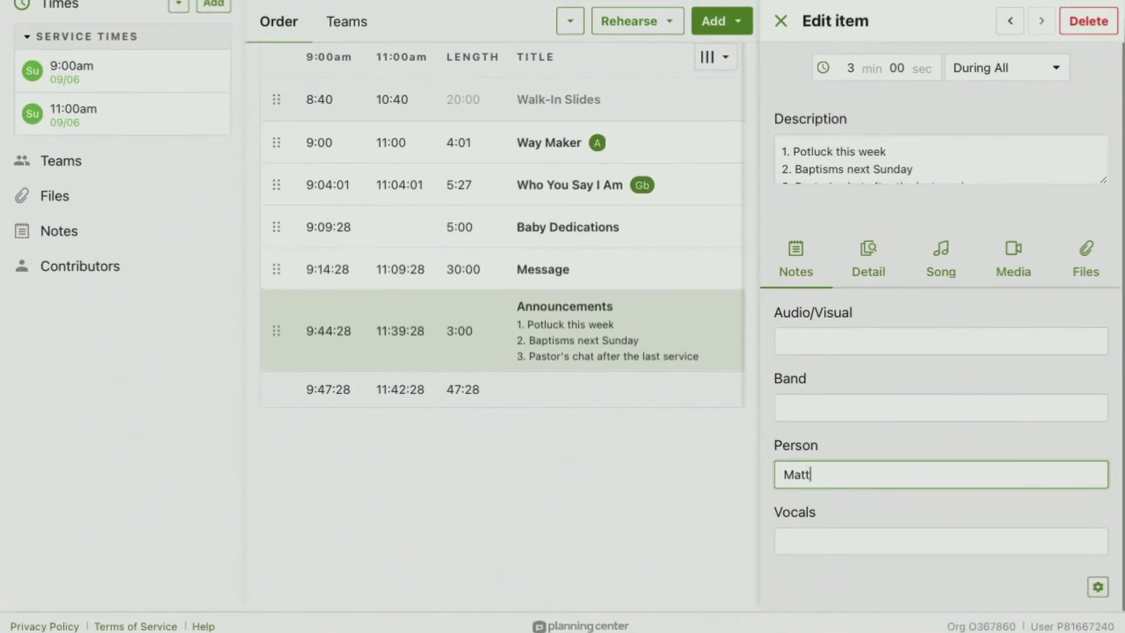
key("Return")
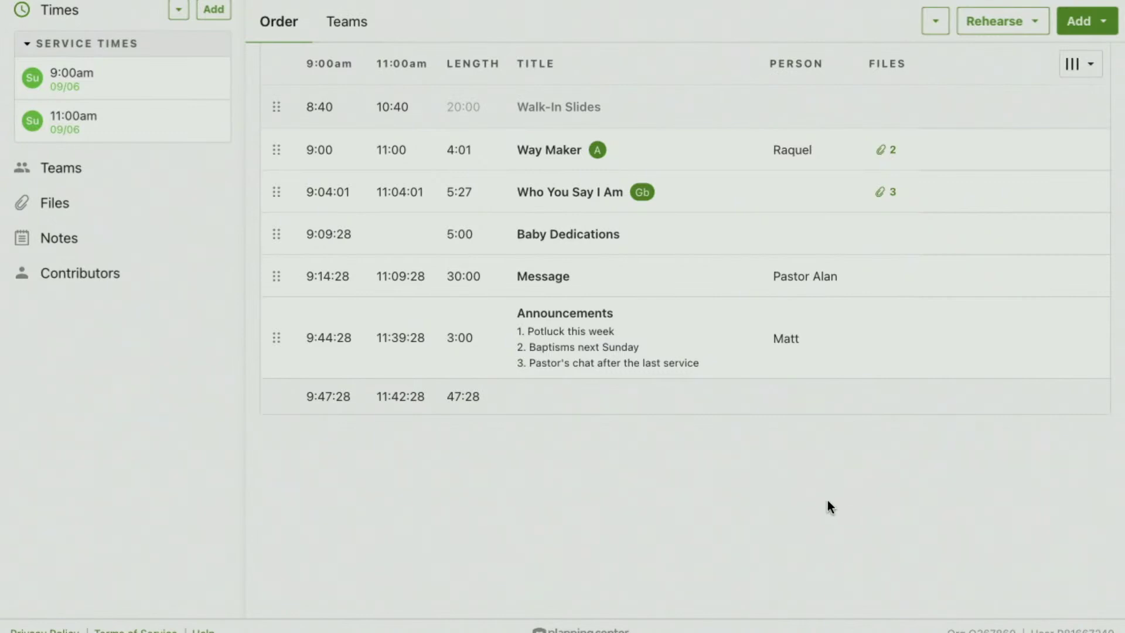
scroll(828, 505, "up", 2)
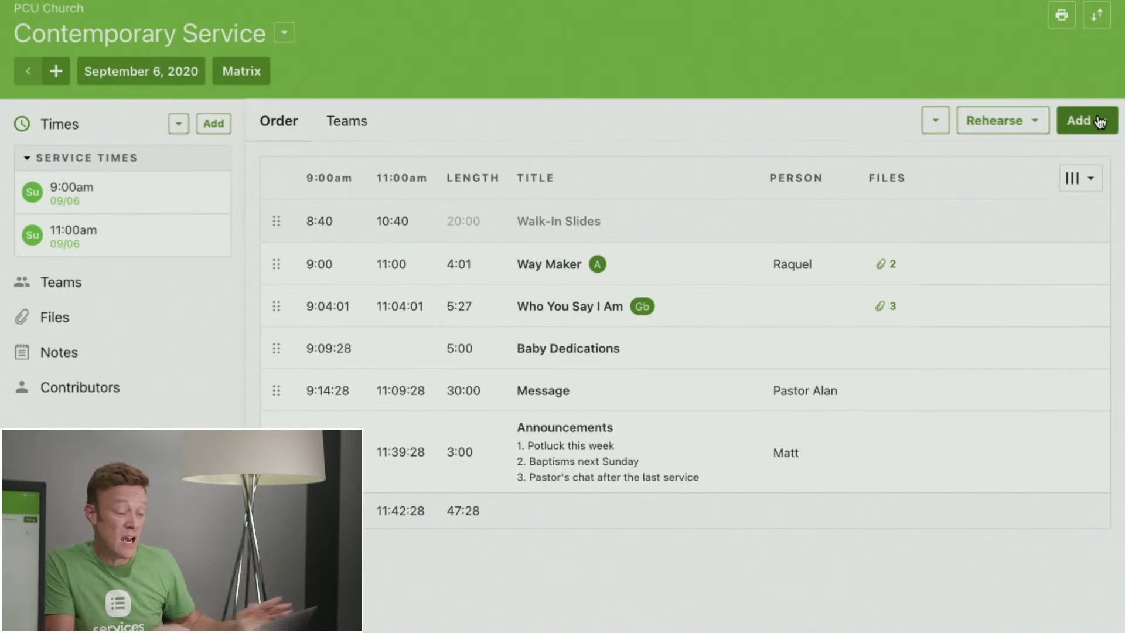
Add the new song What a Beautiful Name by Hillsong Worship at the end of the service order, importing its SongSelect lyrics and chord chart.
left_click(1100, 122)
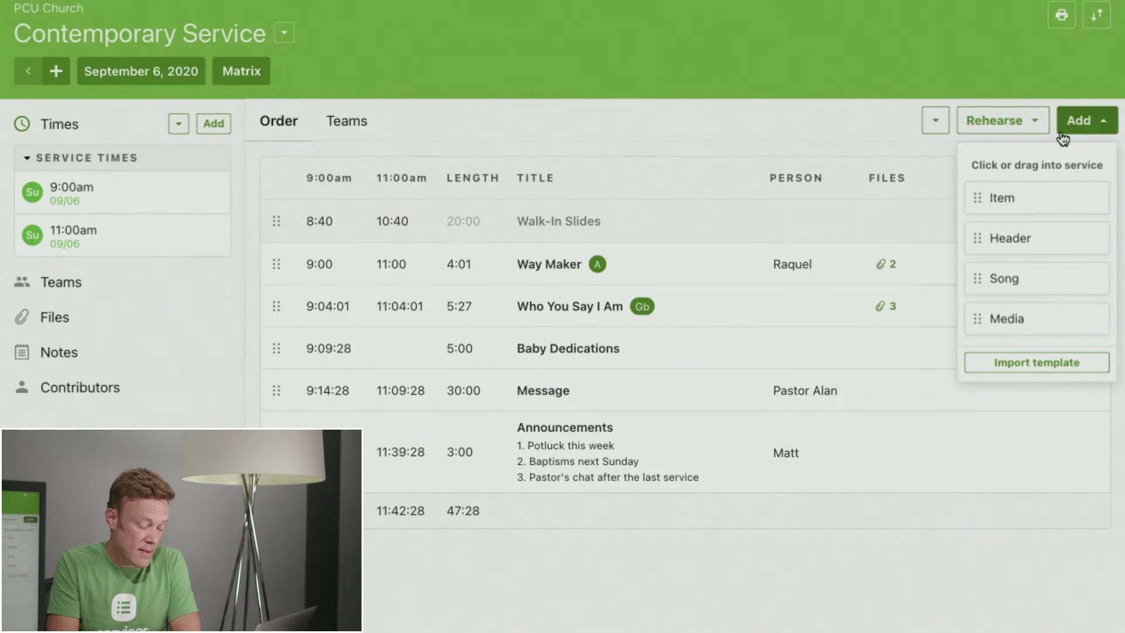
left_click(1003, 280)
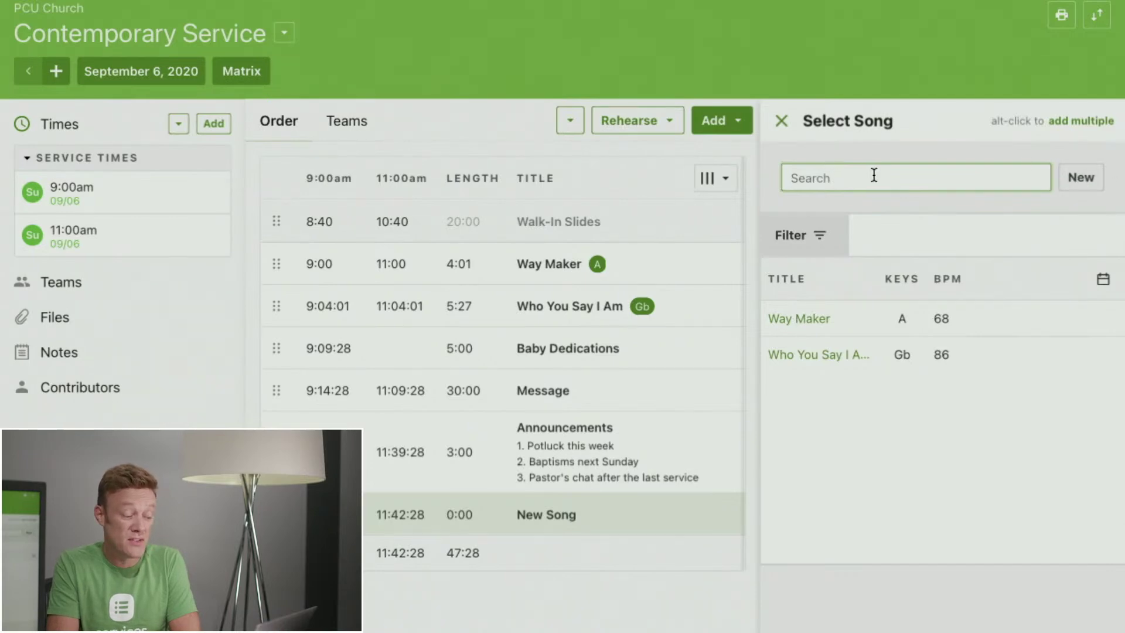
left_click(1081, 177)
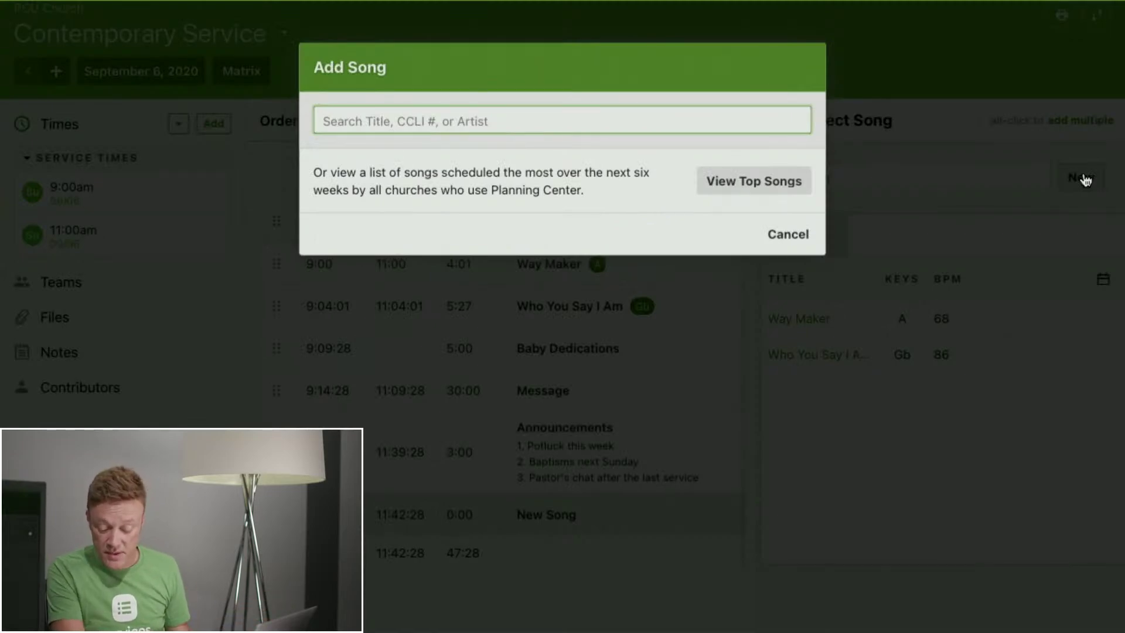
type("What A")
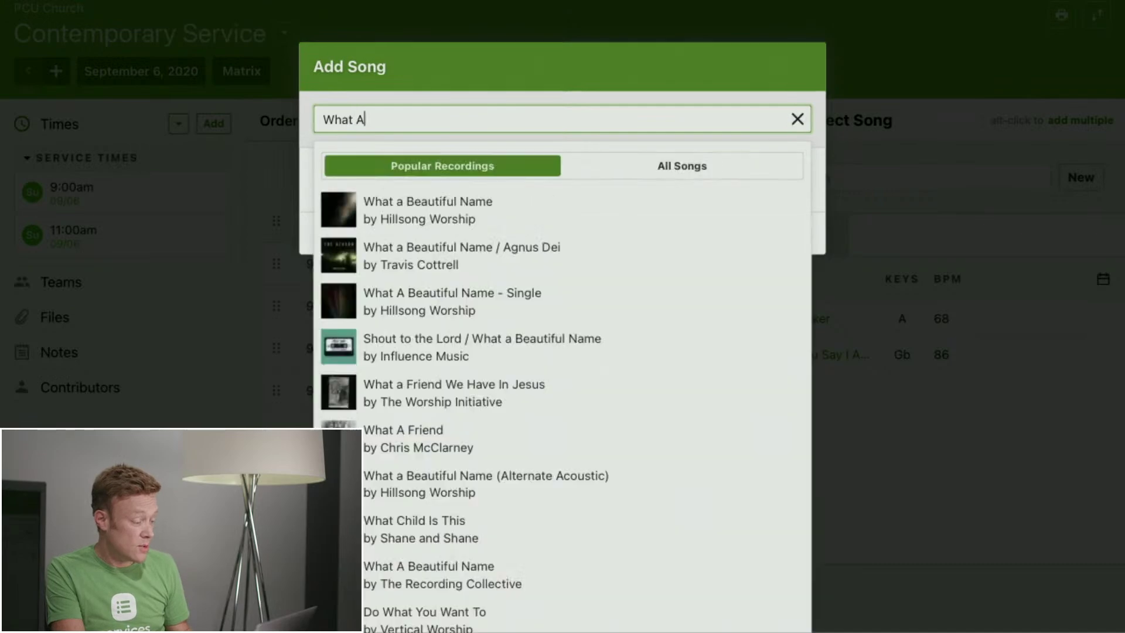
type(" Be")
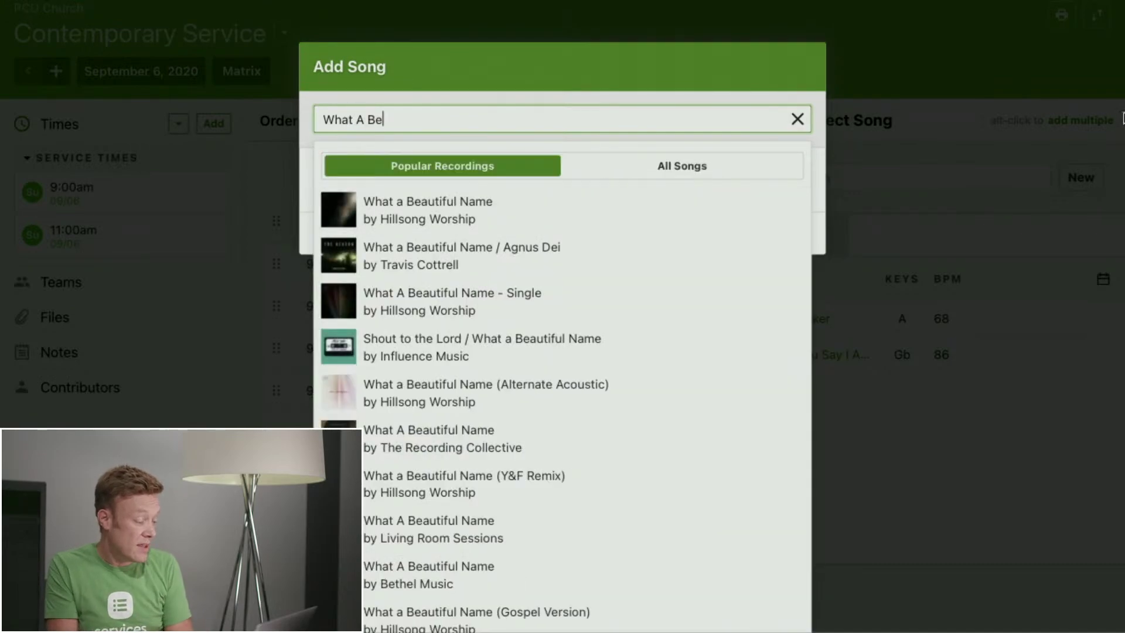
left_click(432, 216)
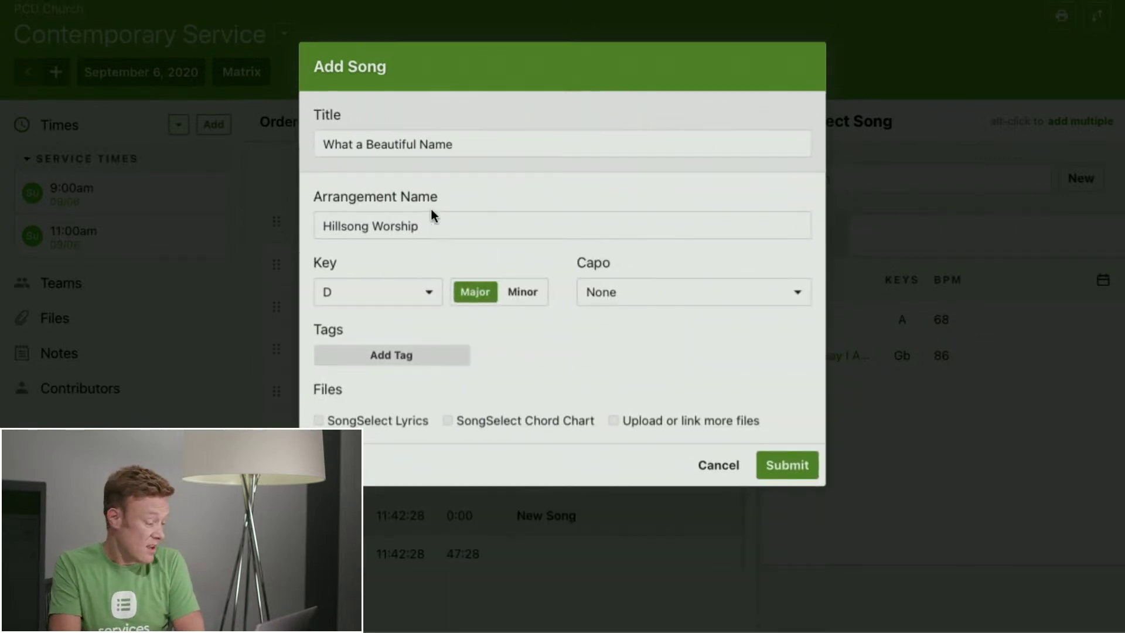
left_click(318, 421)
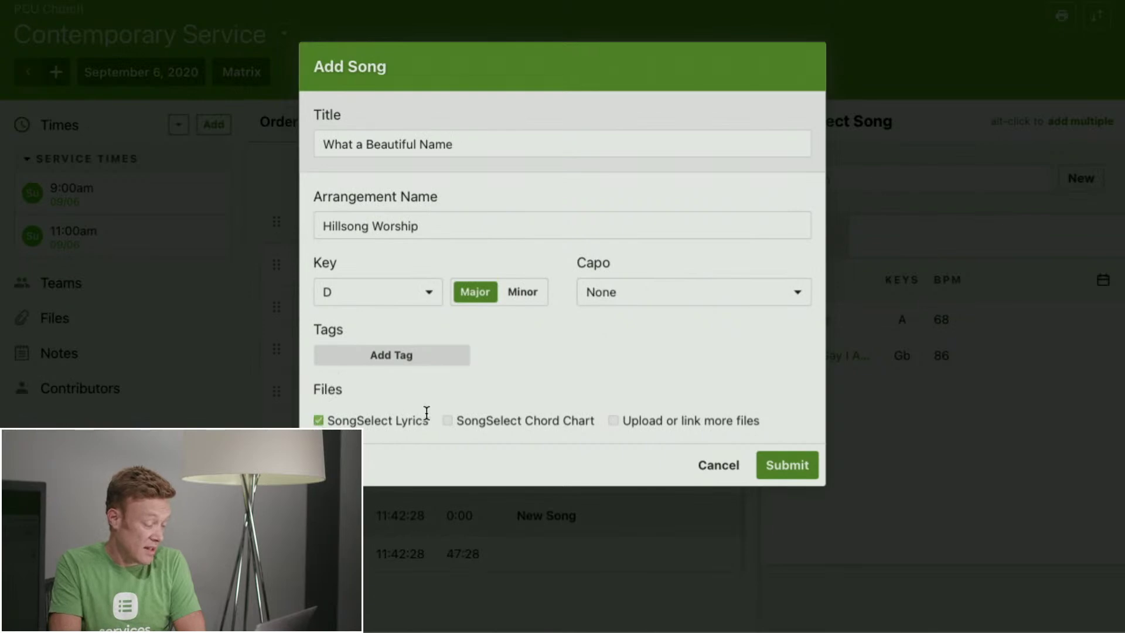
left_click(796, 469)
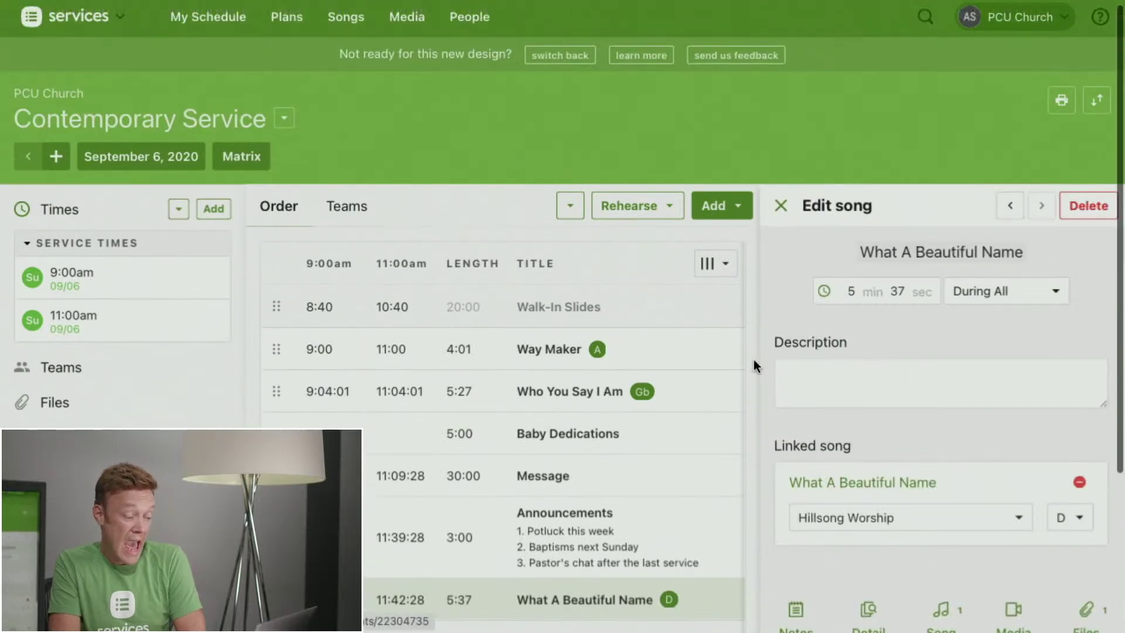
Check the files attached to the newly added What A Beautiful Name song, and close the song editor.
scroll(753, 359, "down", 3)
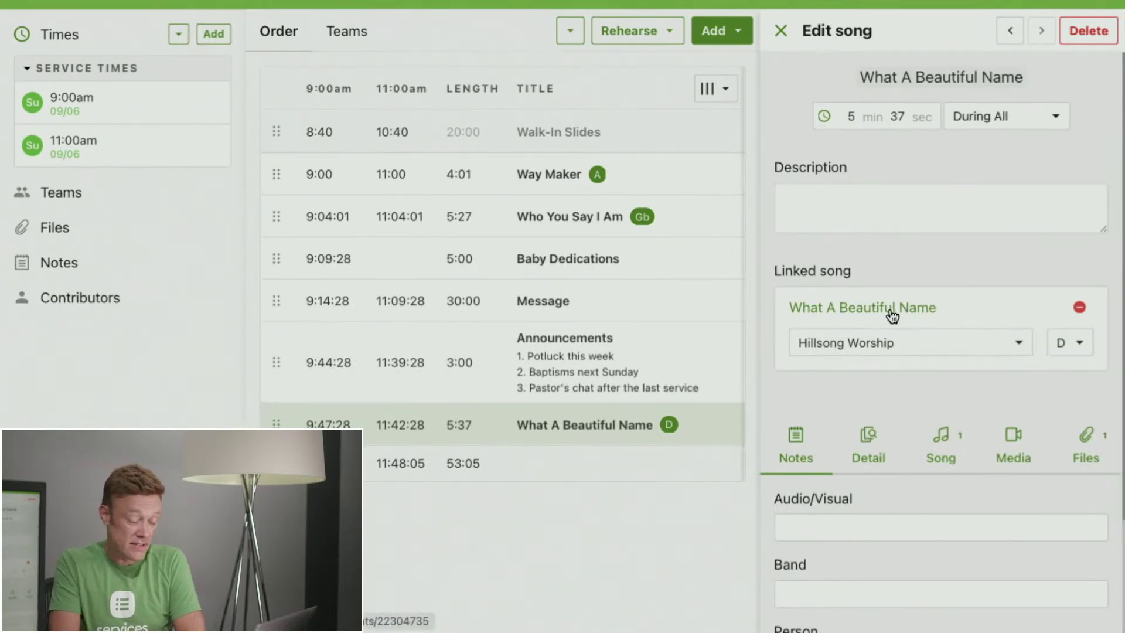
scroll(891, 313, "down", 2)
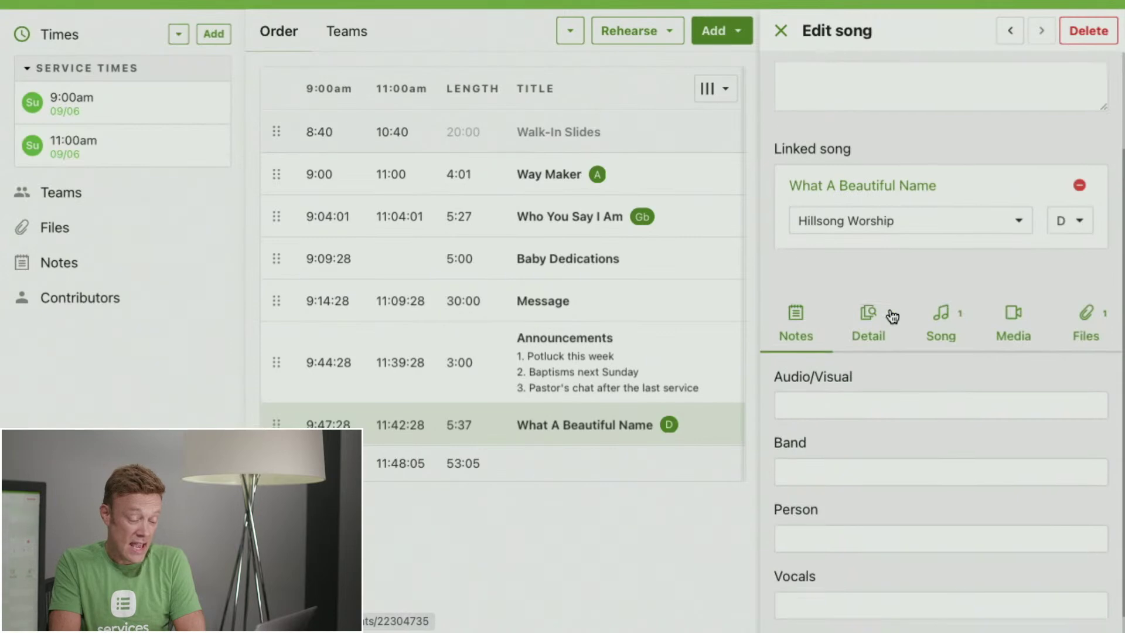
left_click(1089, 322)
mouse_move(825, 548)
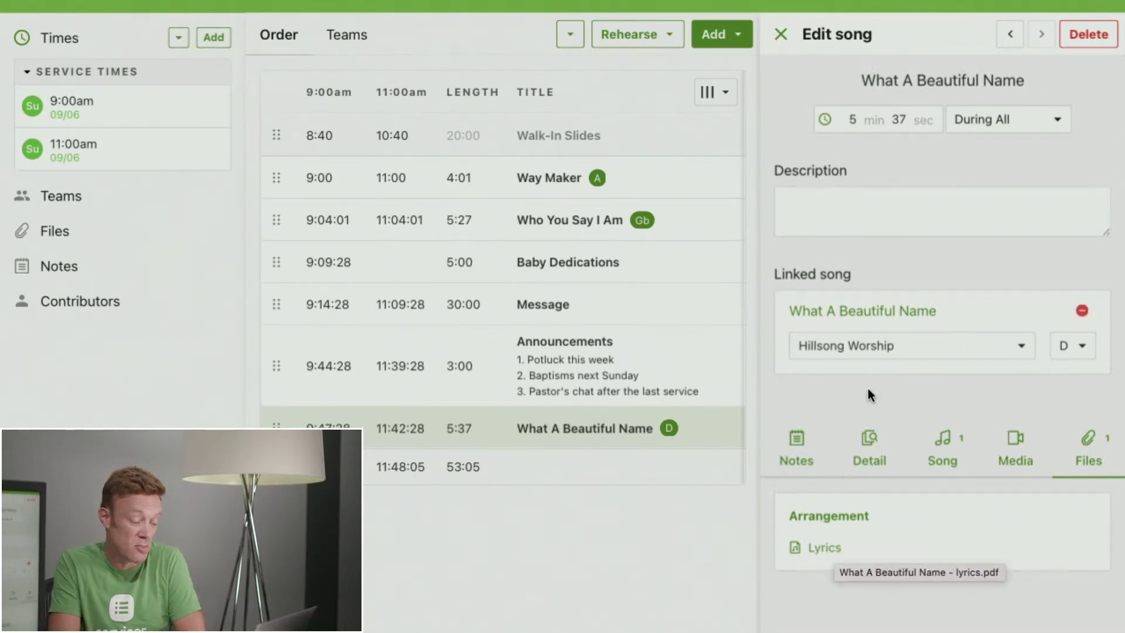
scroll(872, 389, "up", 3)
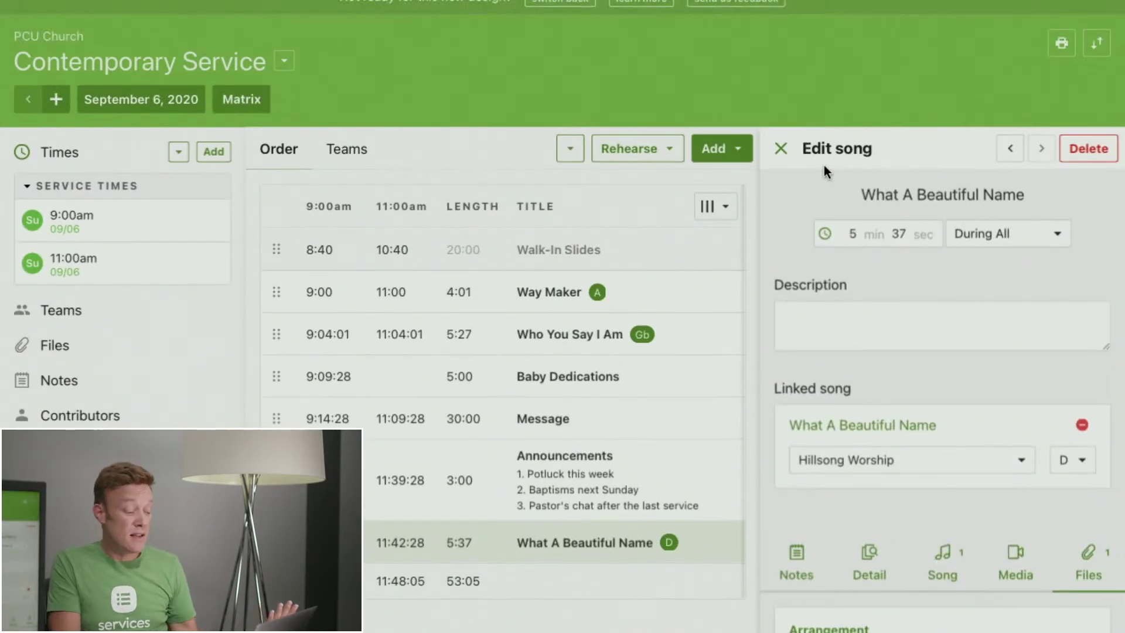
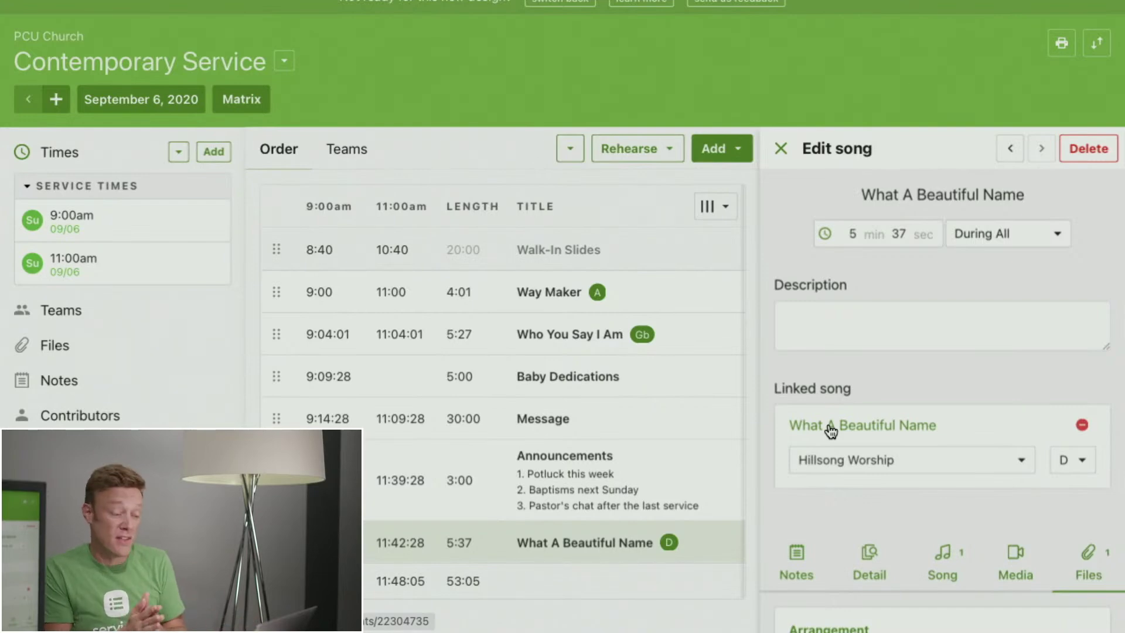
left_click(780, 154)
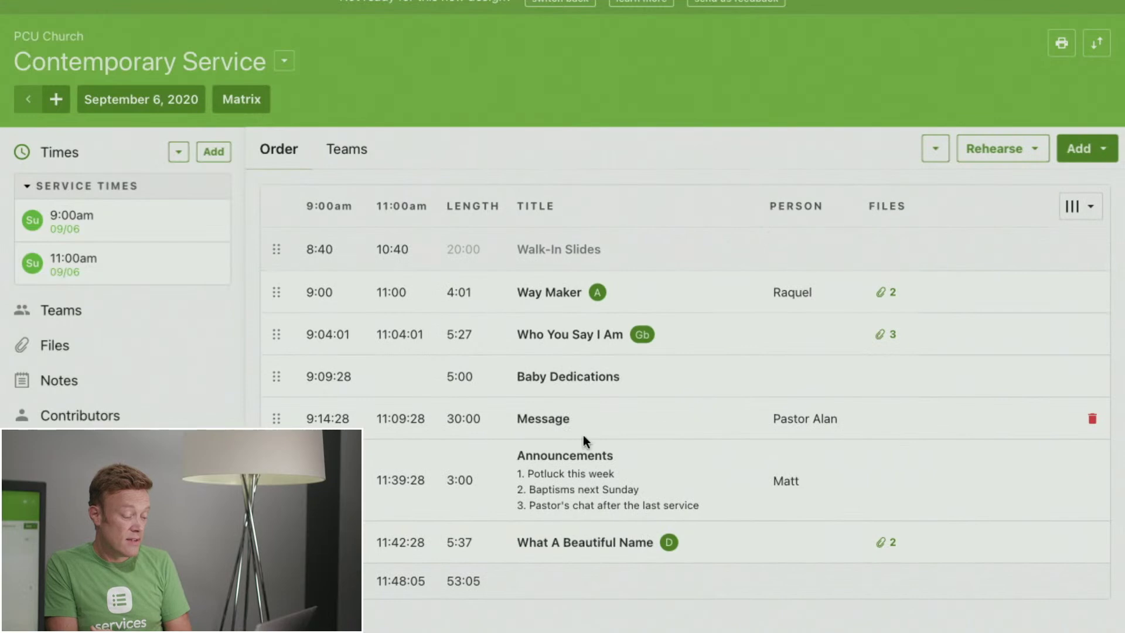
Add a plain item titled My Song at the end of the service order.
left_click(1081, 149)
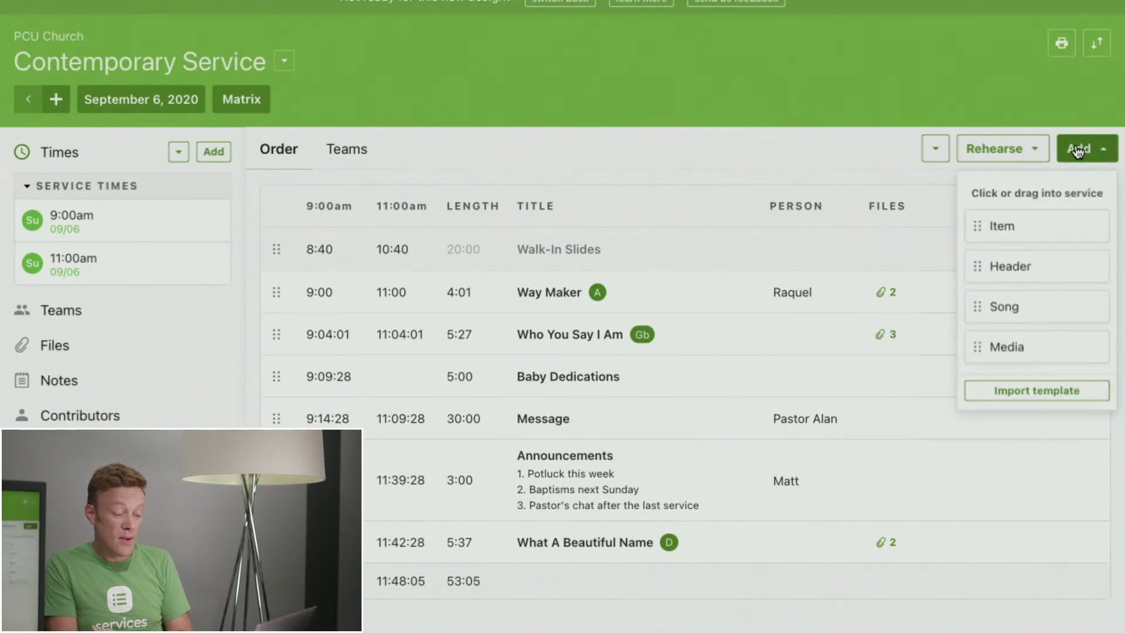
left_click(998, 222)
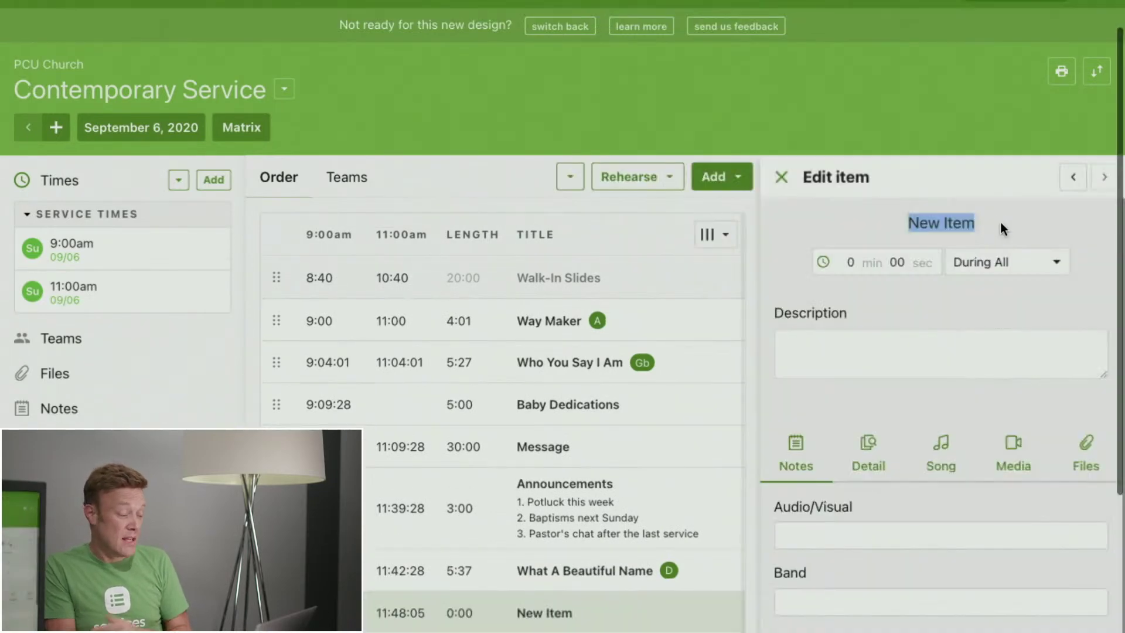
type("My Song")
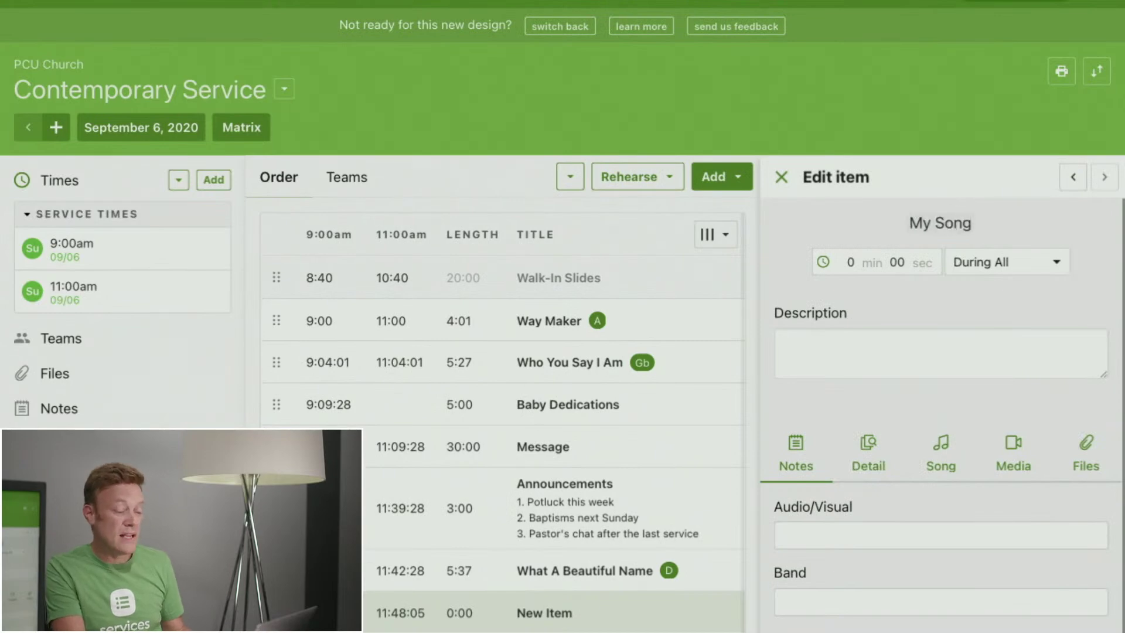
left_click(781, 177)
scroll(671, 419, "down", 3)
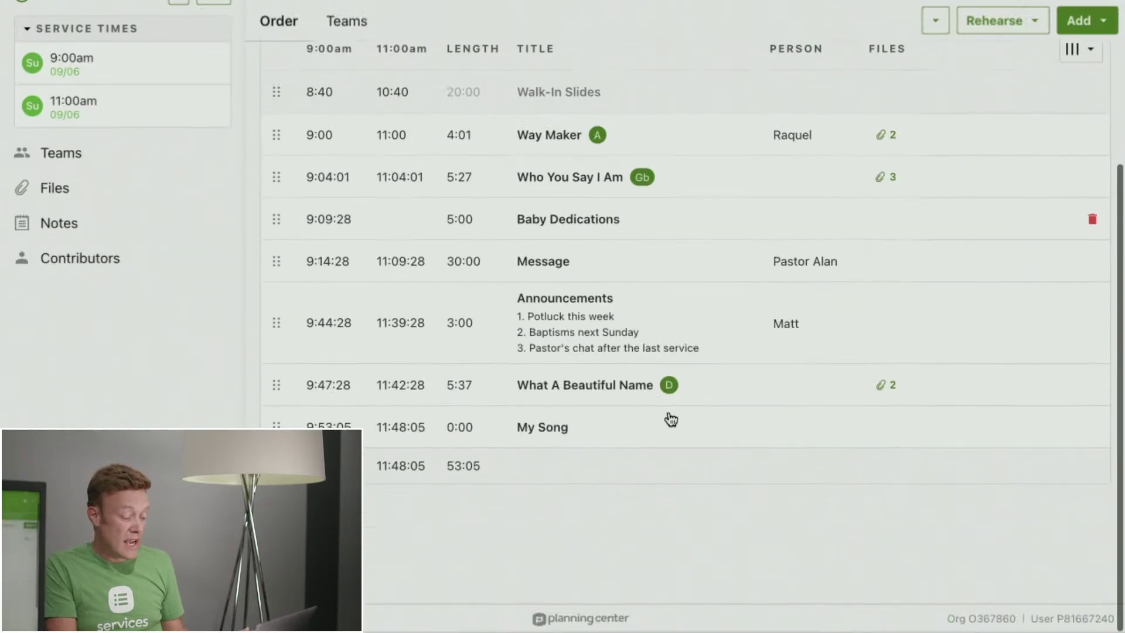
Look at the file and song linking options of the My Song item, and delete the item from the plan.
left_click(534, 433)
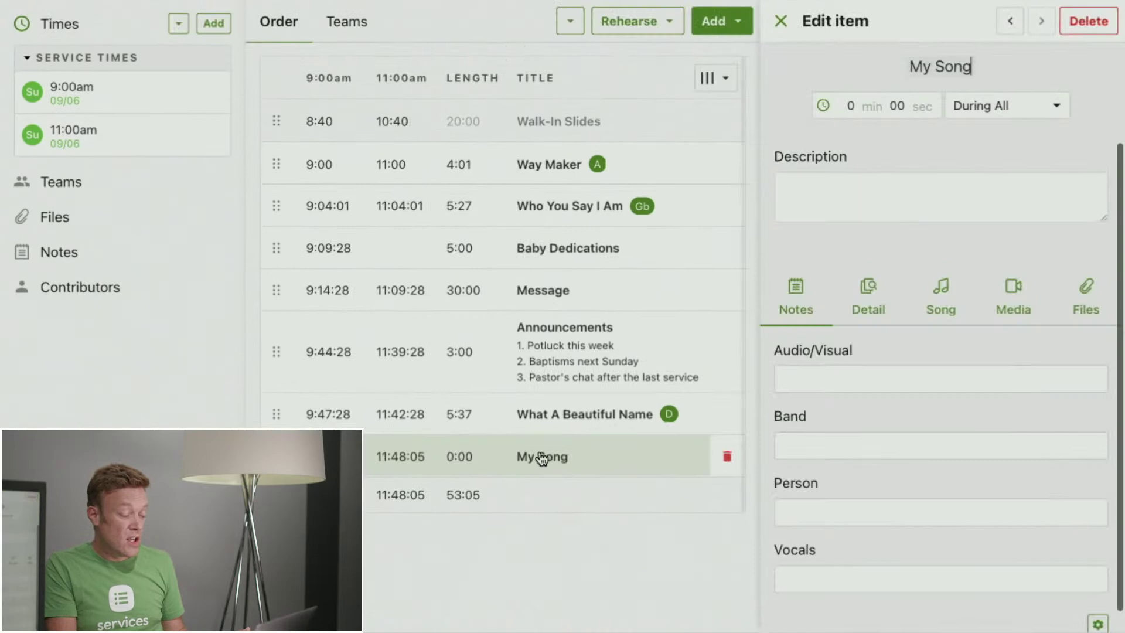
left_click(1090, 290)
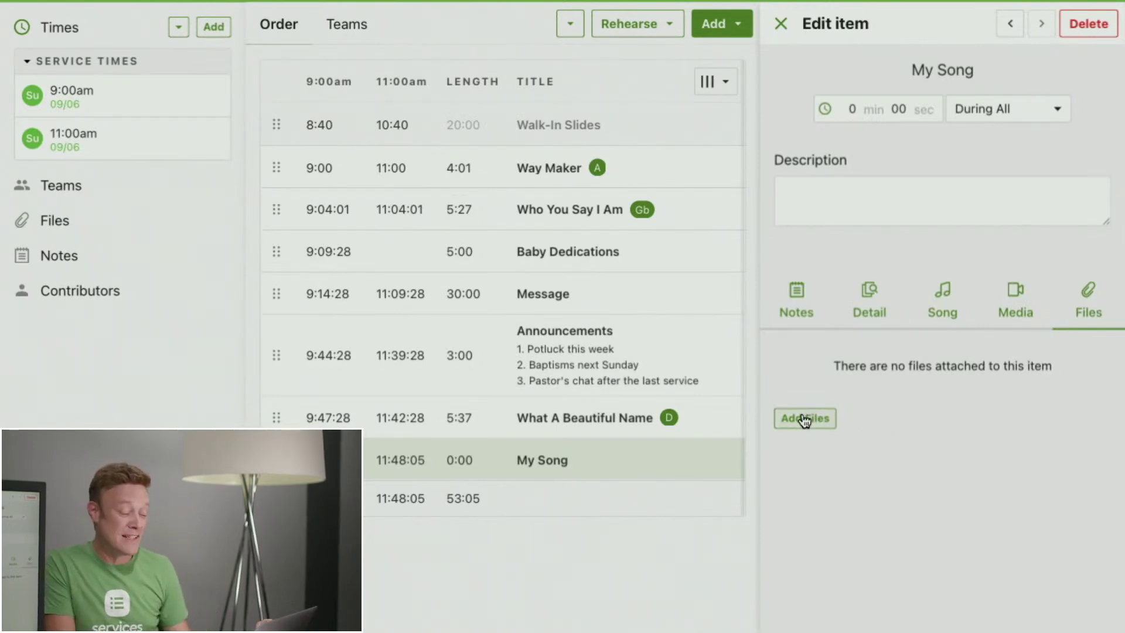
mouse_move(558, 475)
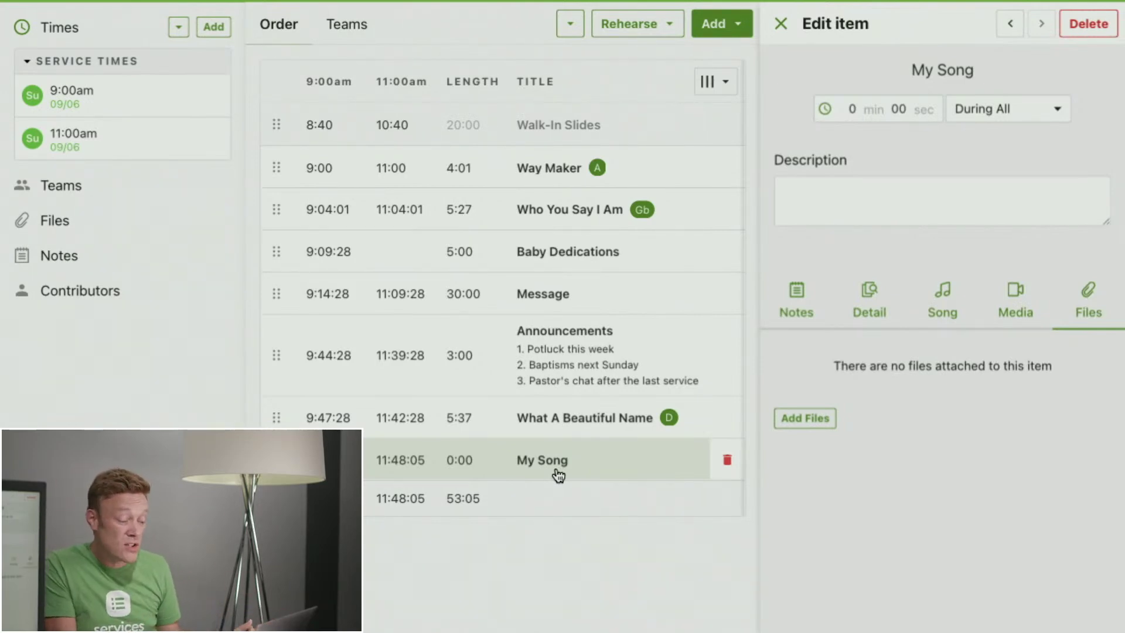
left_click(949, 300)
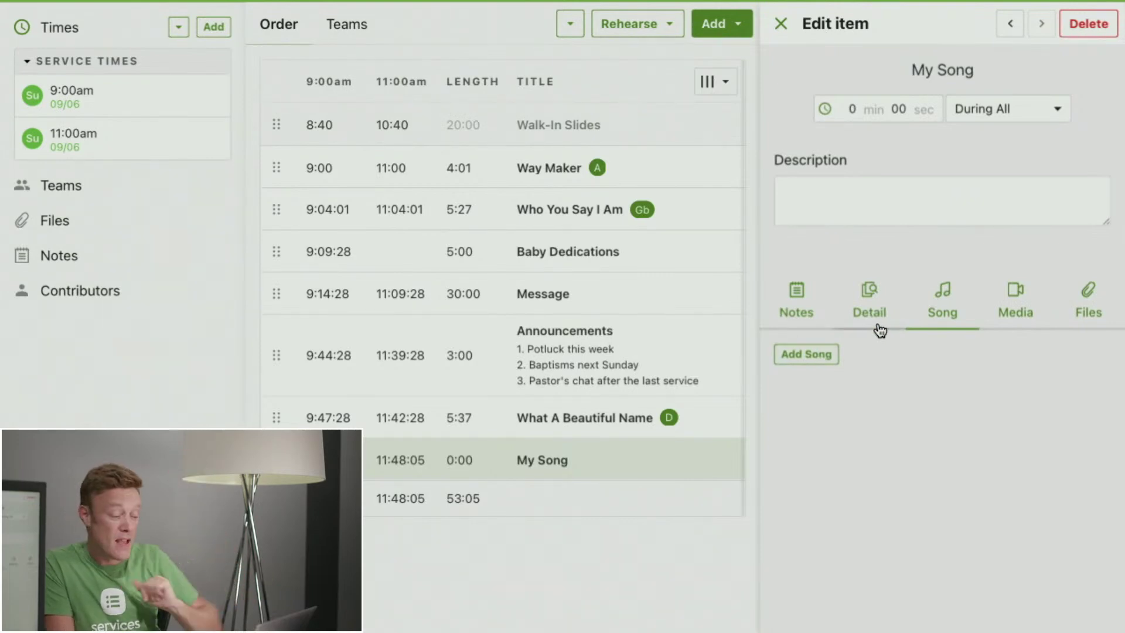
scroll(876, 279, "up", 3)
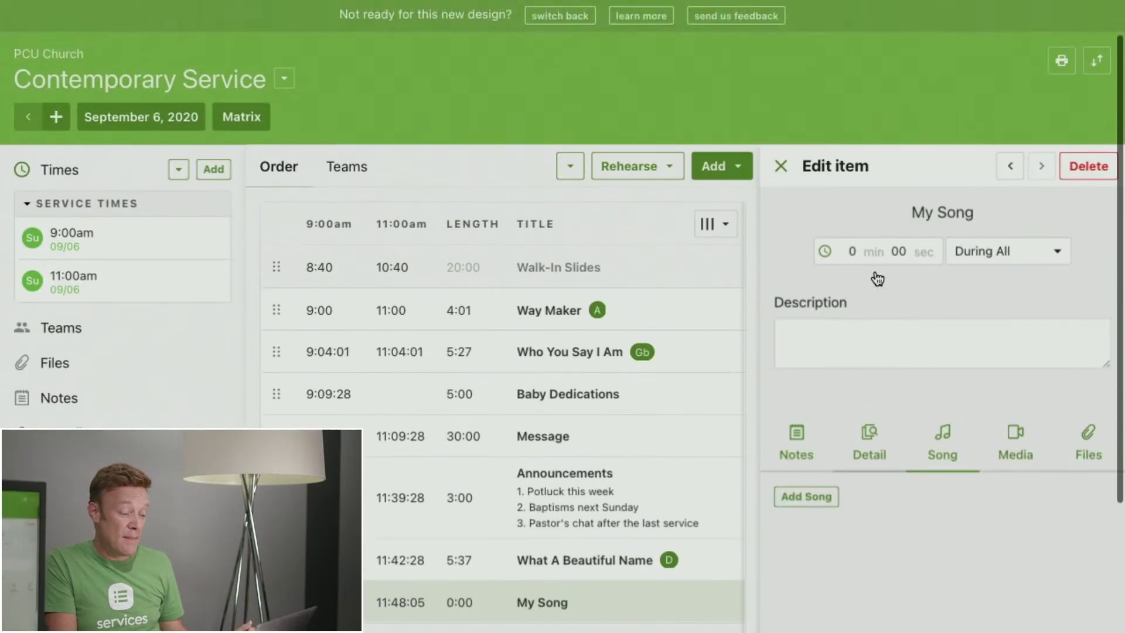
left_click(1085, 170)
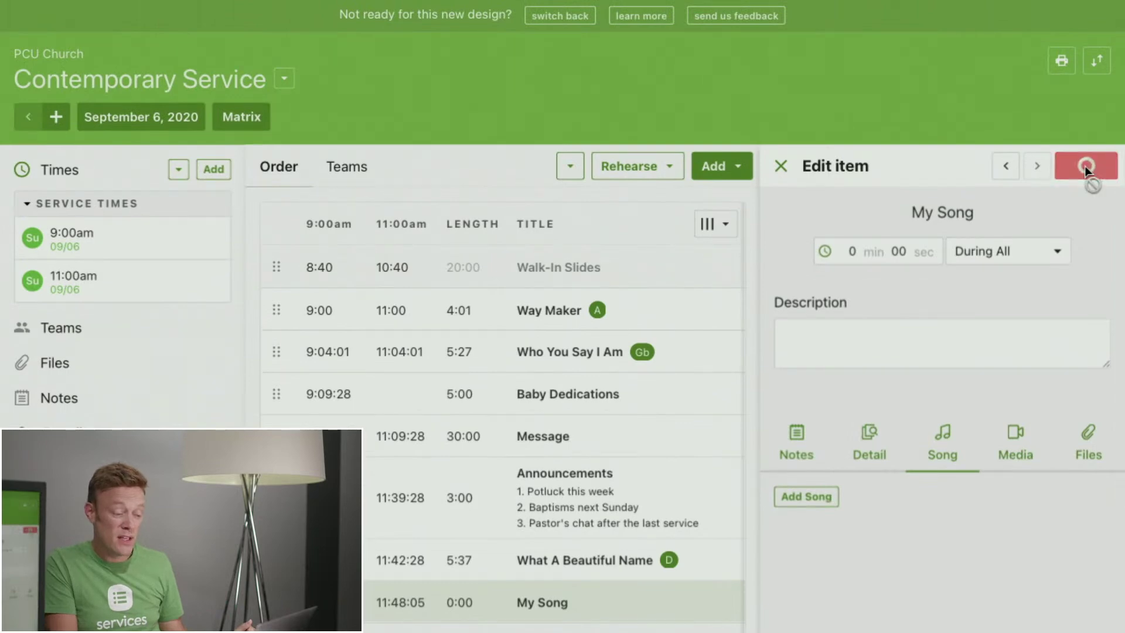
Open the files of What A Beautiful Name from the service order, review its linked song and arrangement files, and close the editor.
scroll(853, 286, "down", 2)
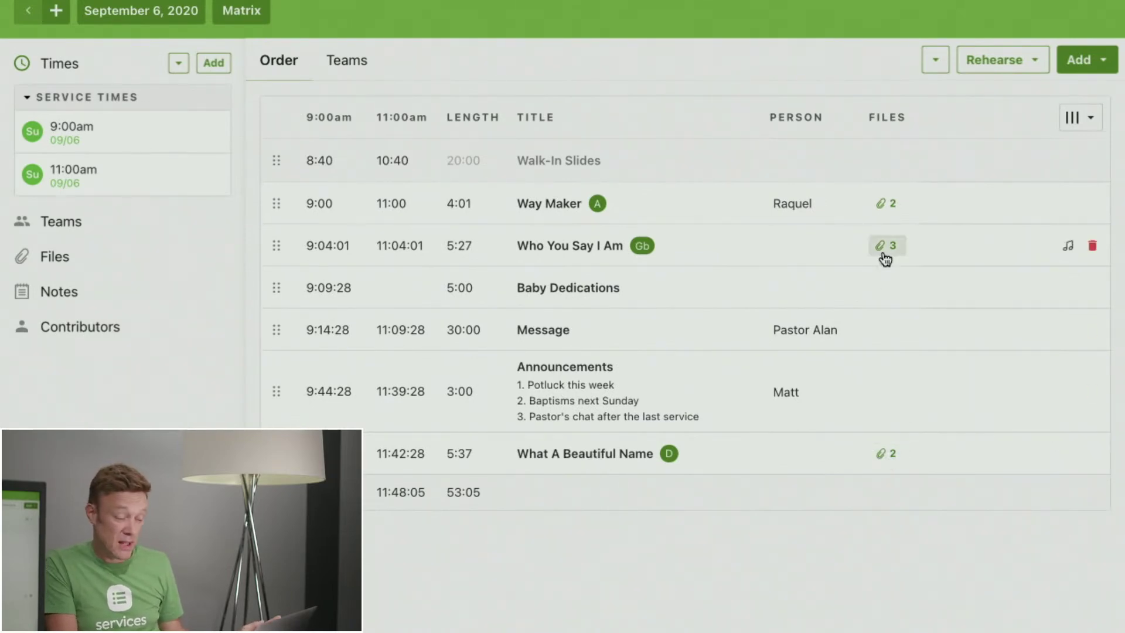
left_click(885, 452)
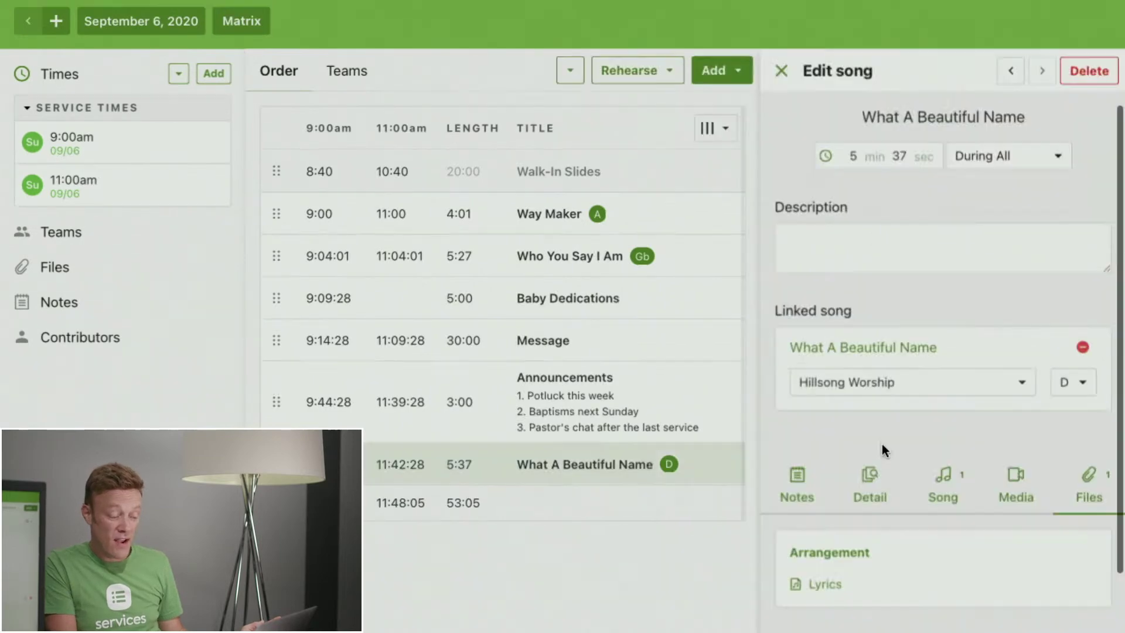
scroll(1024, 444, "down", 2)
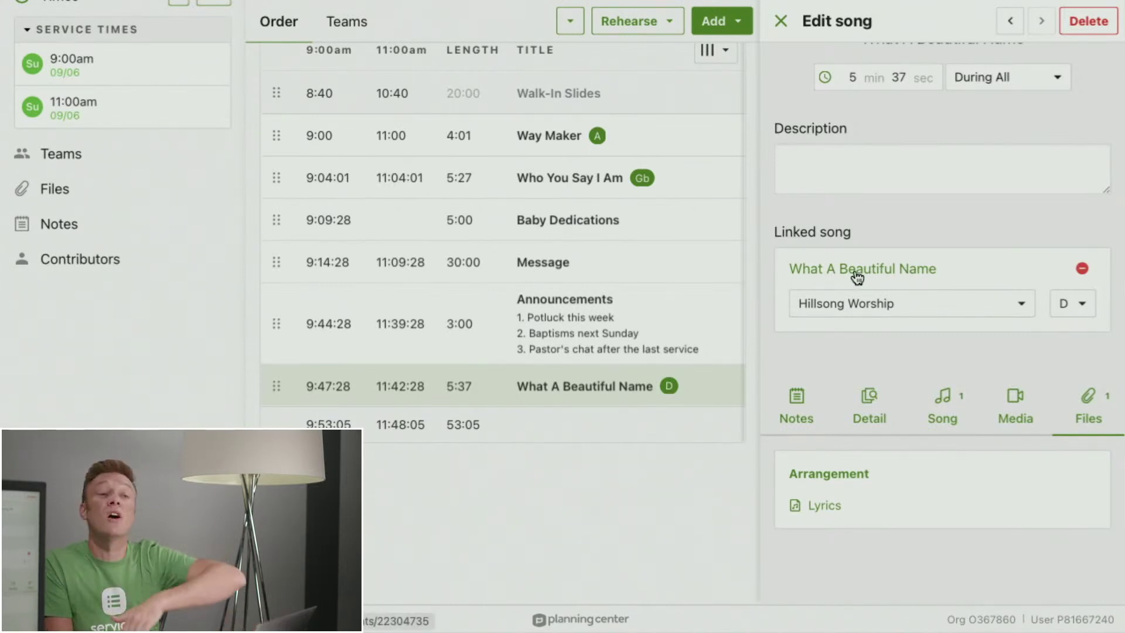
scroll(851, 228, "up", 3)
scroll(852, 228, "up", 1)
left_click(780, 107)
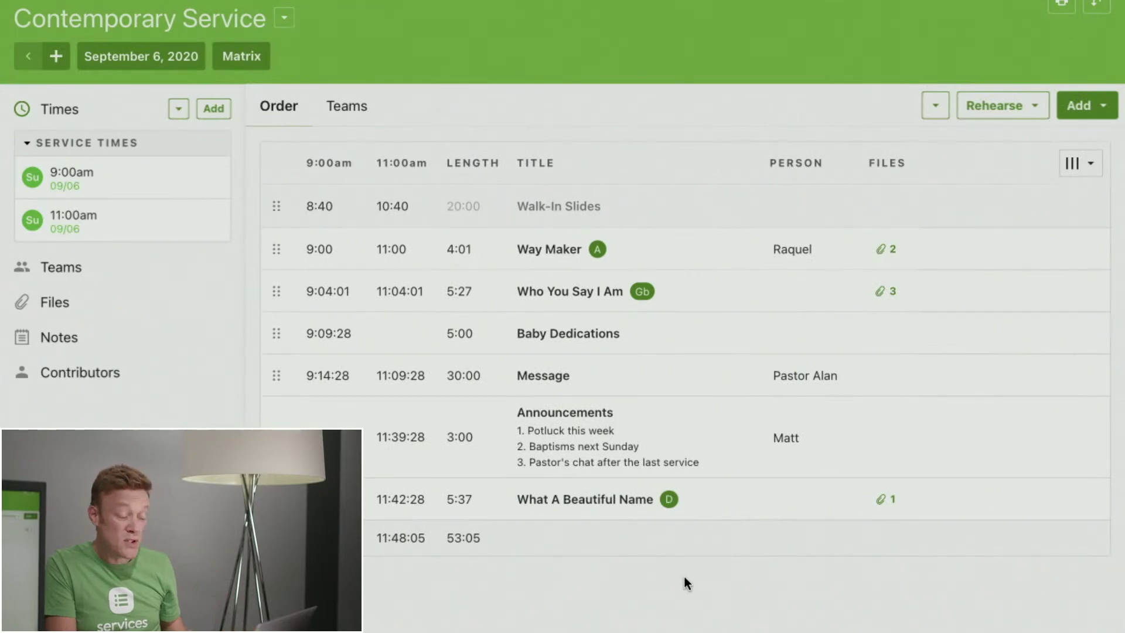
View the Hillsong Worship arrangement page for What A Beautiful Name through its key in the service order, and return to the plan.
mouse_move(670, 502)
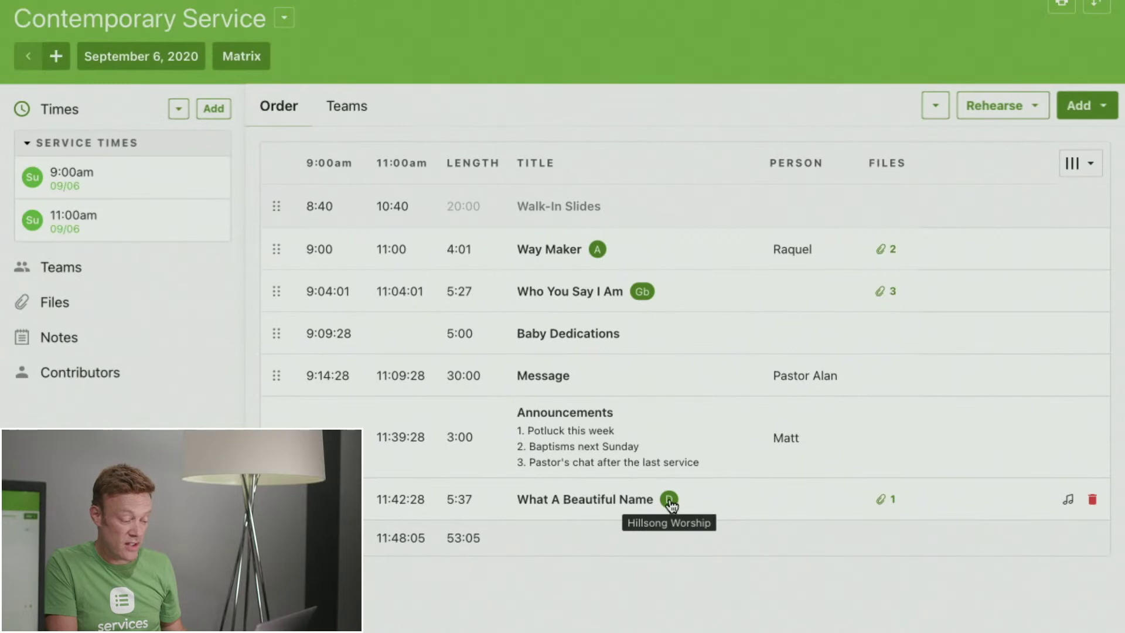
left_click(669, 500)
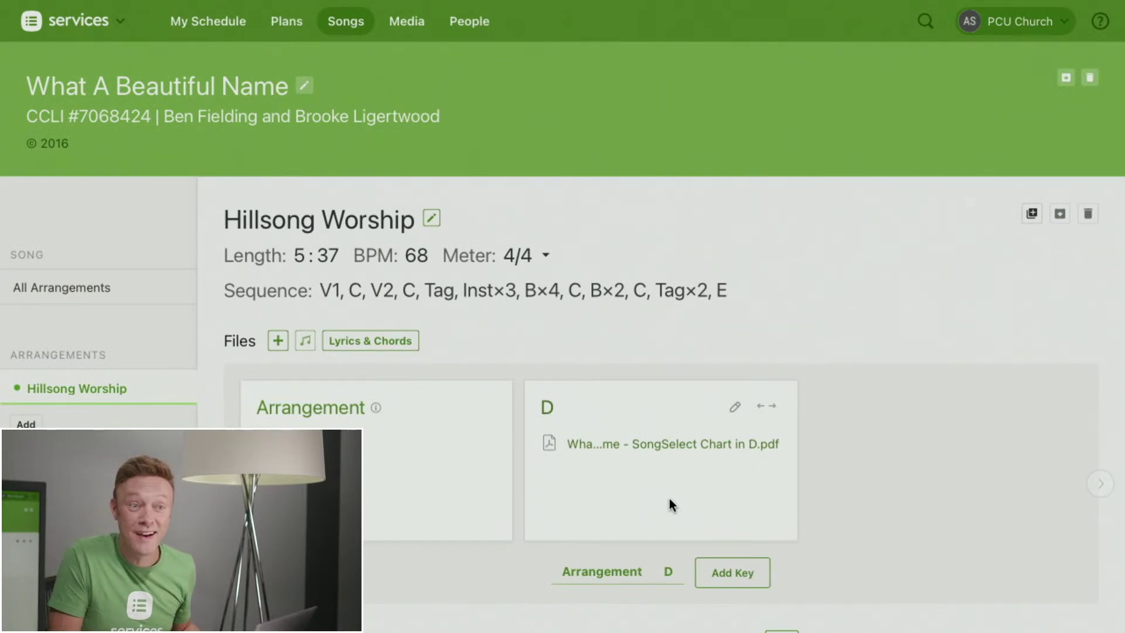
mouse_move(296, 4)
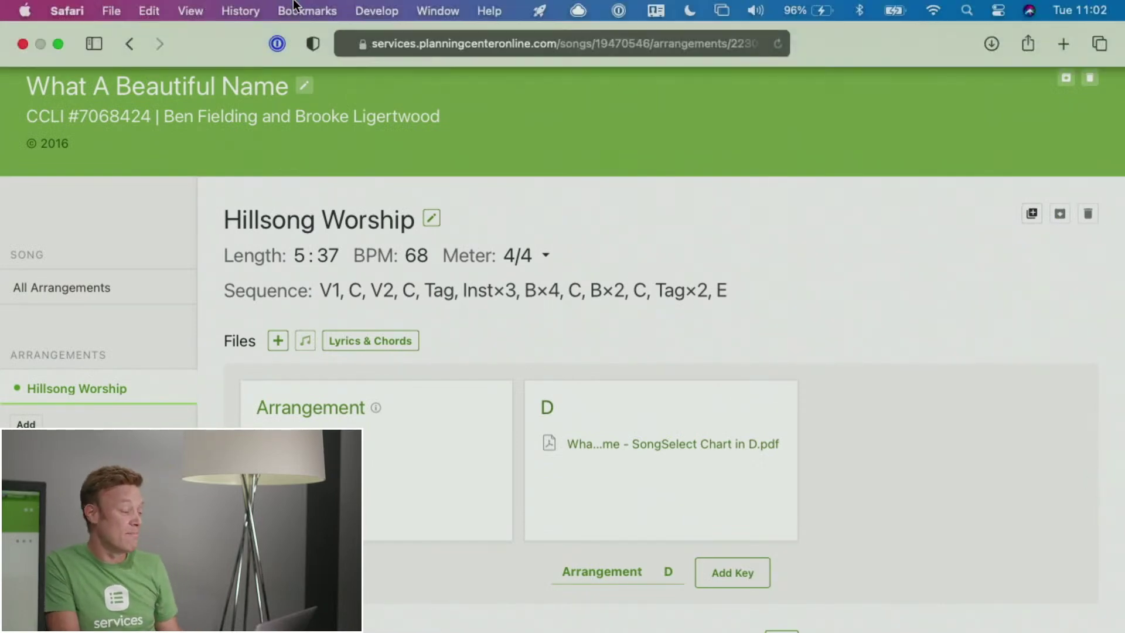
left_click(129, 44)
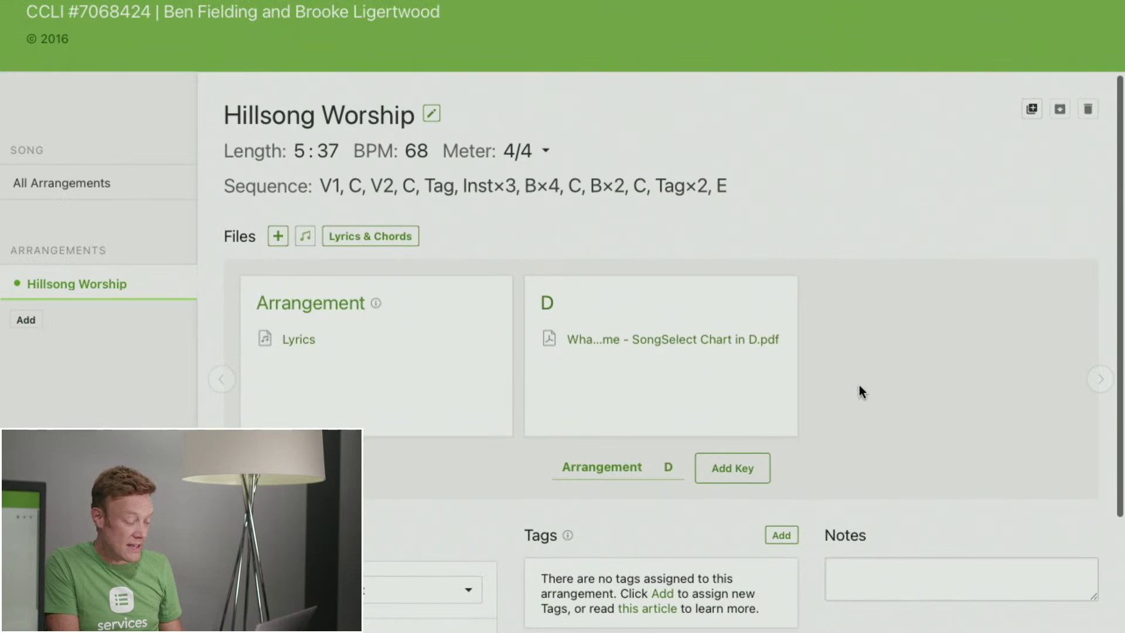
scroll(703, 410, "down", 5)
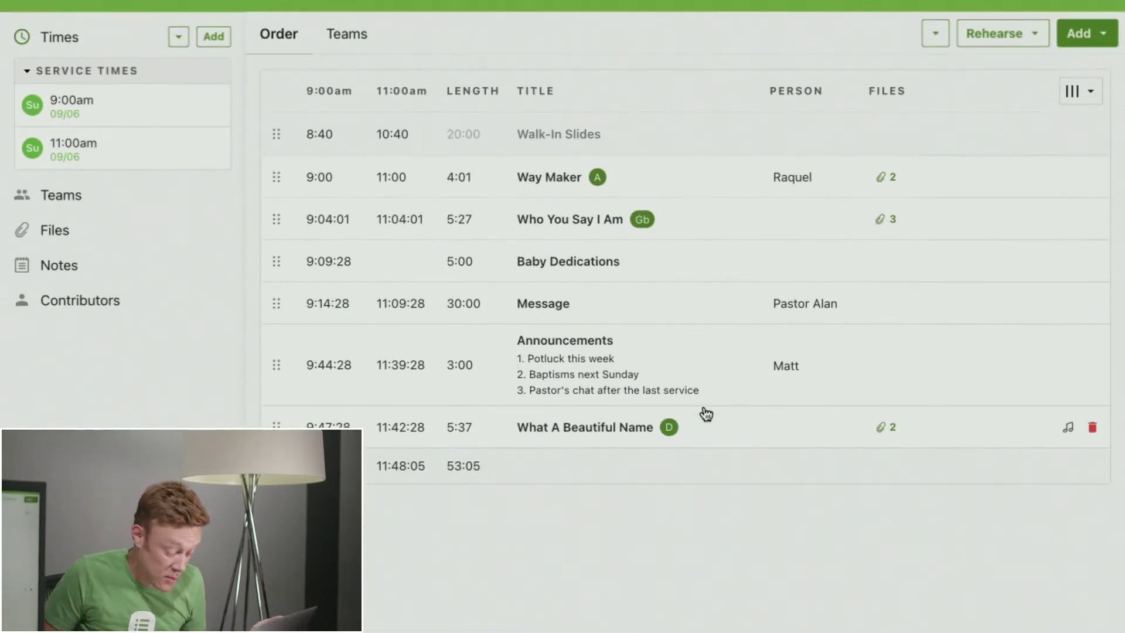
Review the keyboard shortcuts reference for the plan page, including file actions and media player controls, and close it.
scroll(708, 536, "up", 3)
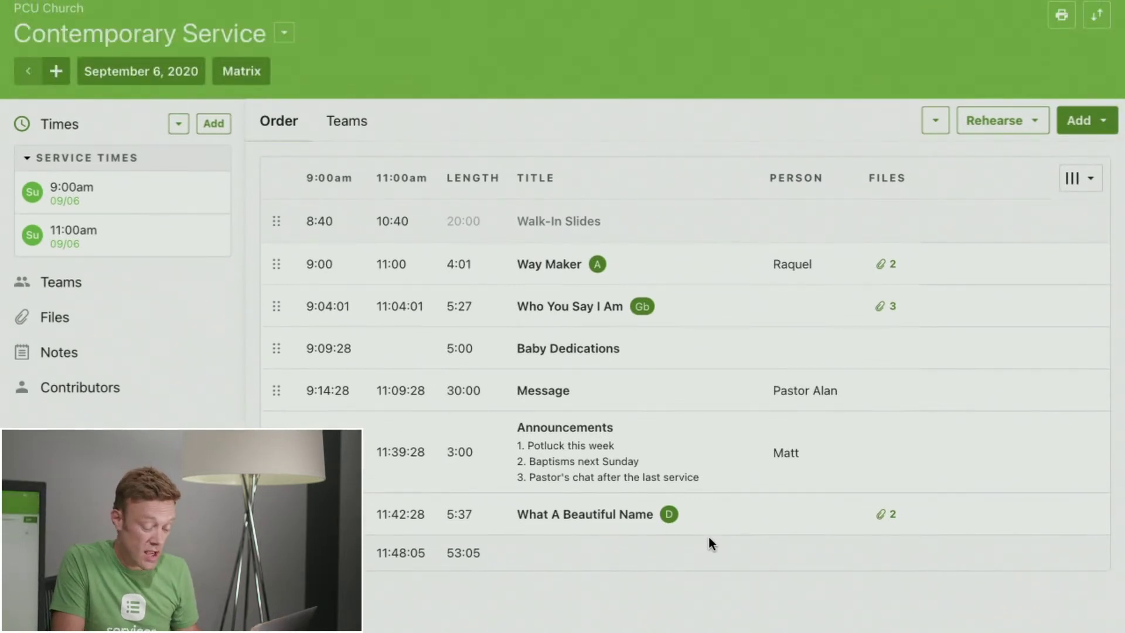
key("shift+slash")
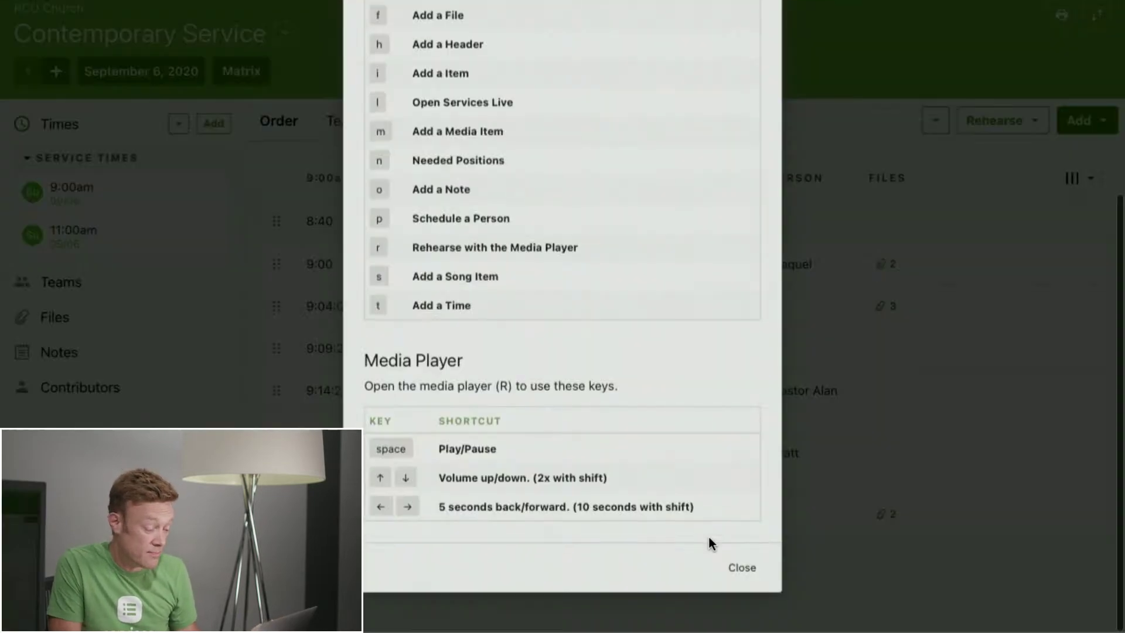
scroll(662, 343, "up", 2)
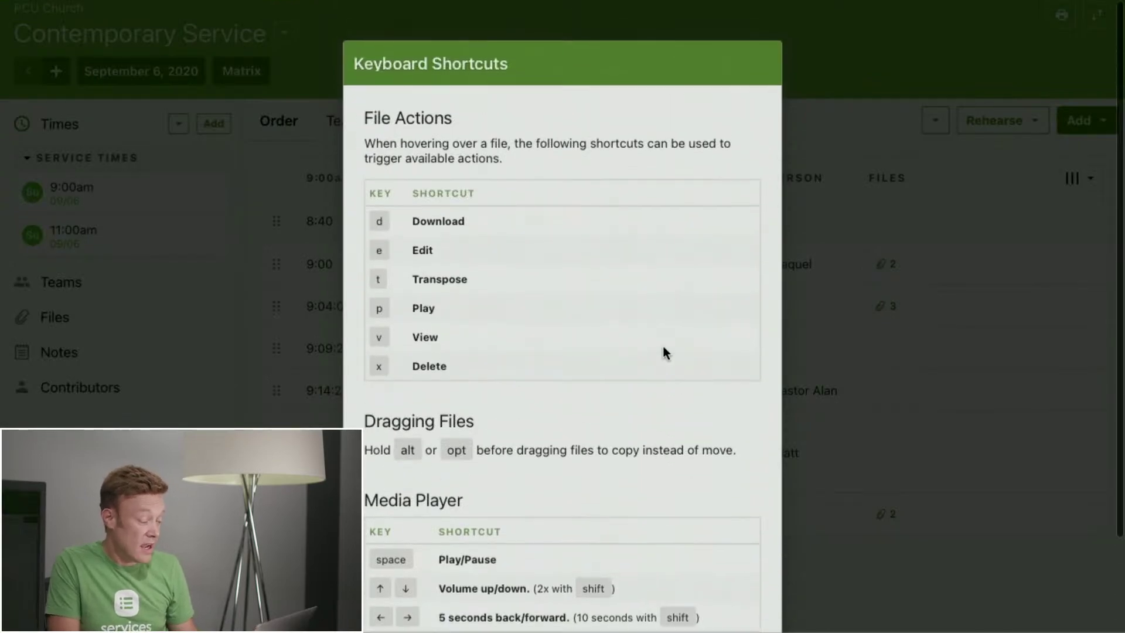
scroll(662, 343, "down", 3)
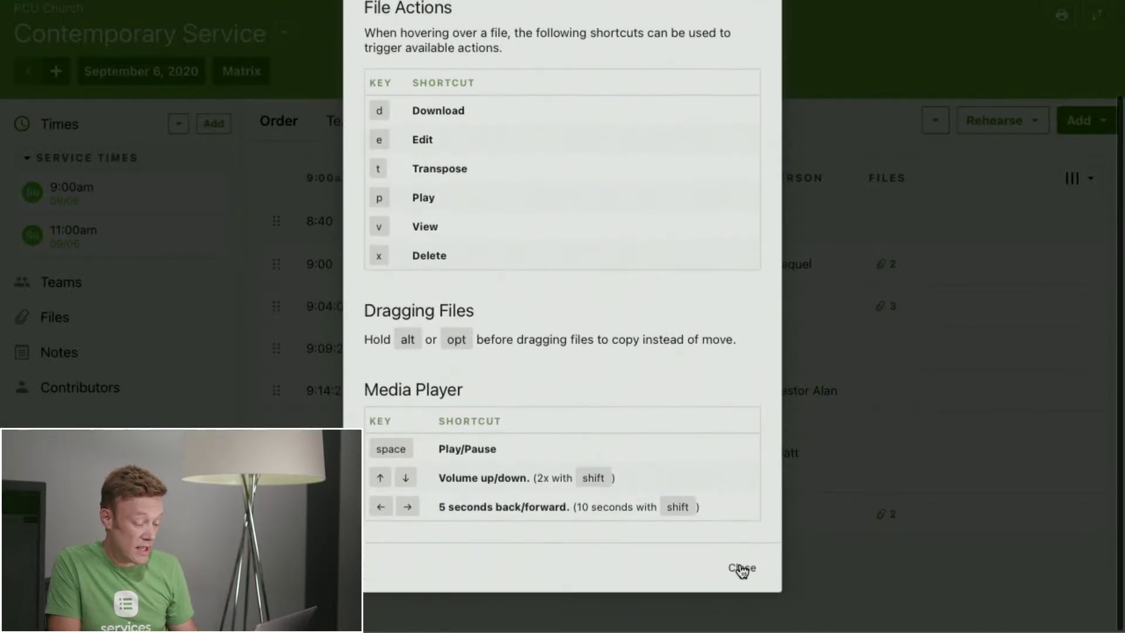
left_click(742, 568)
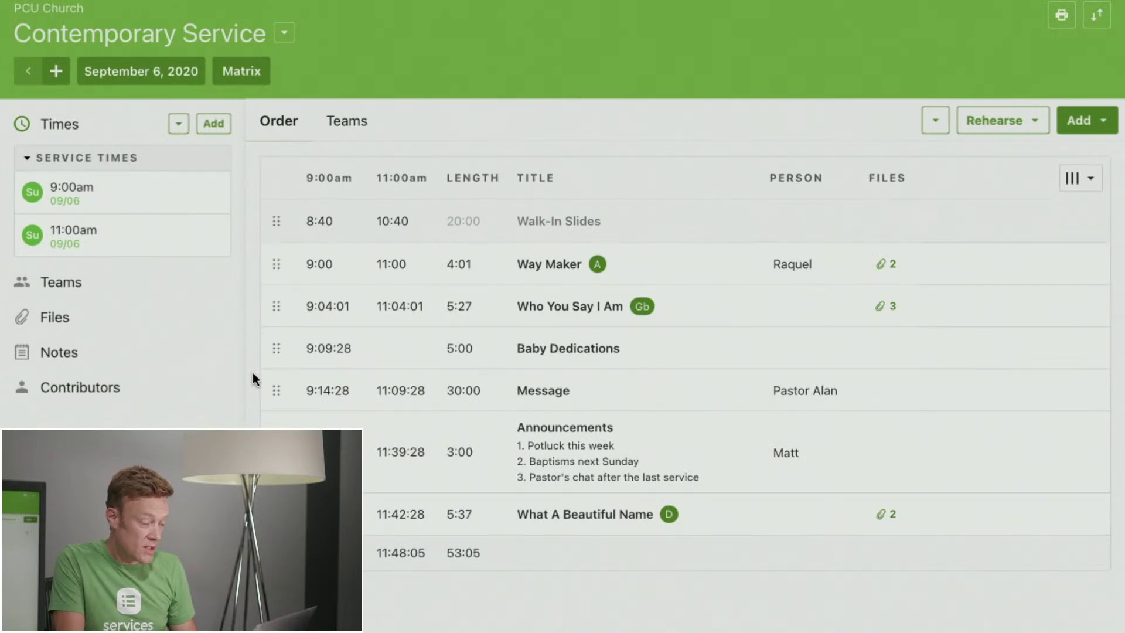
key("shift+slash")
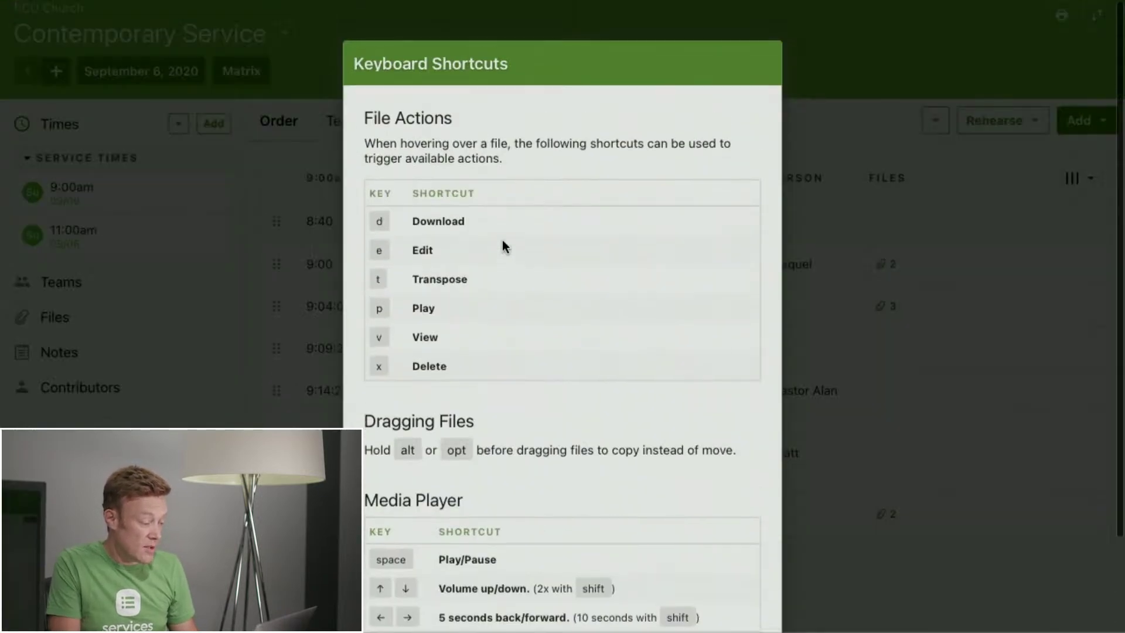
scroll(527, 293, "down", 3)
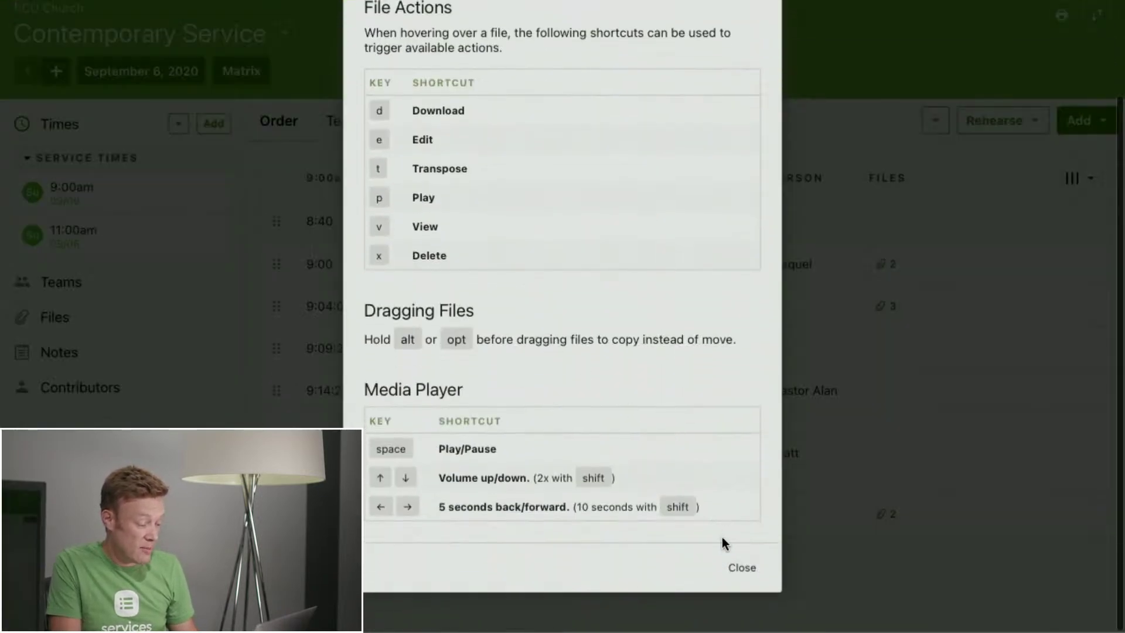
left_click(742, 569)
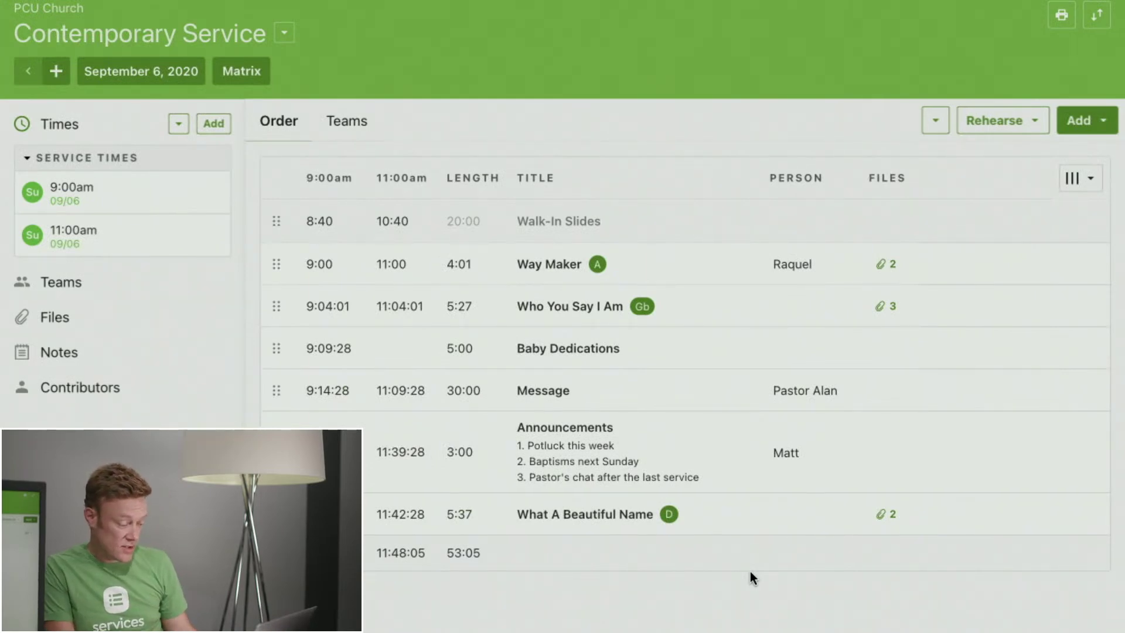
Add an item titled Prayer at the end of the service order.
left_click(1087, 126)
type("P")
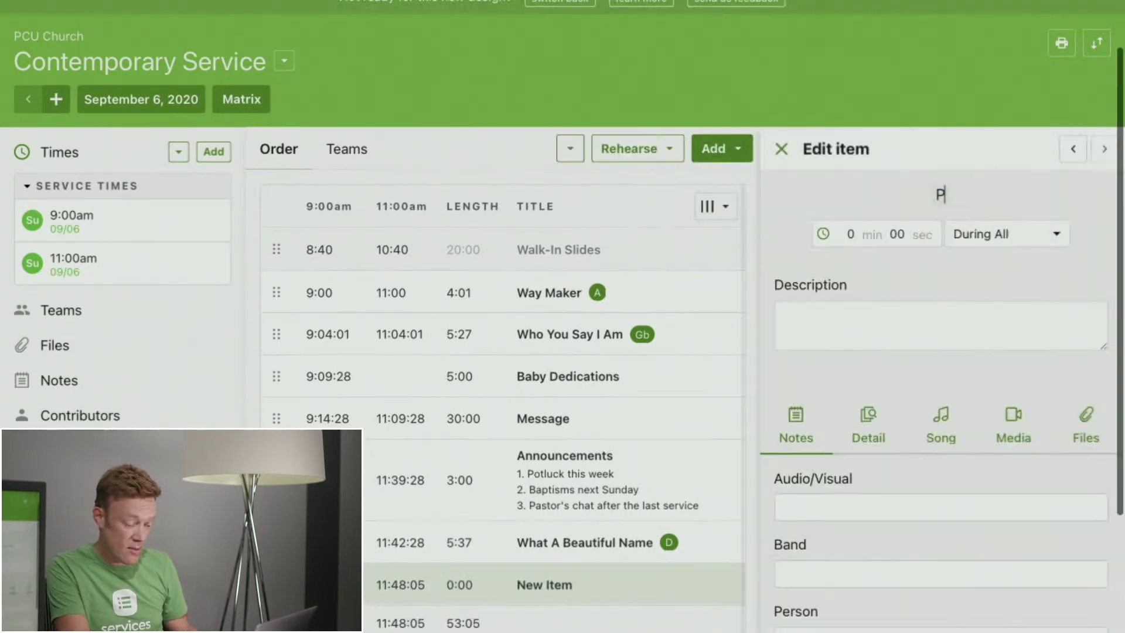
type("rayer")
key("Tab")
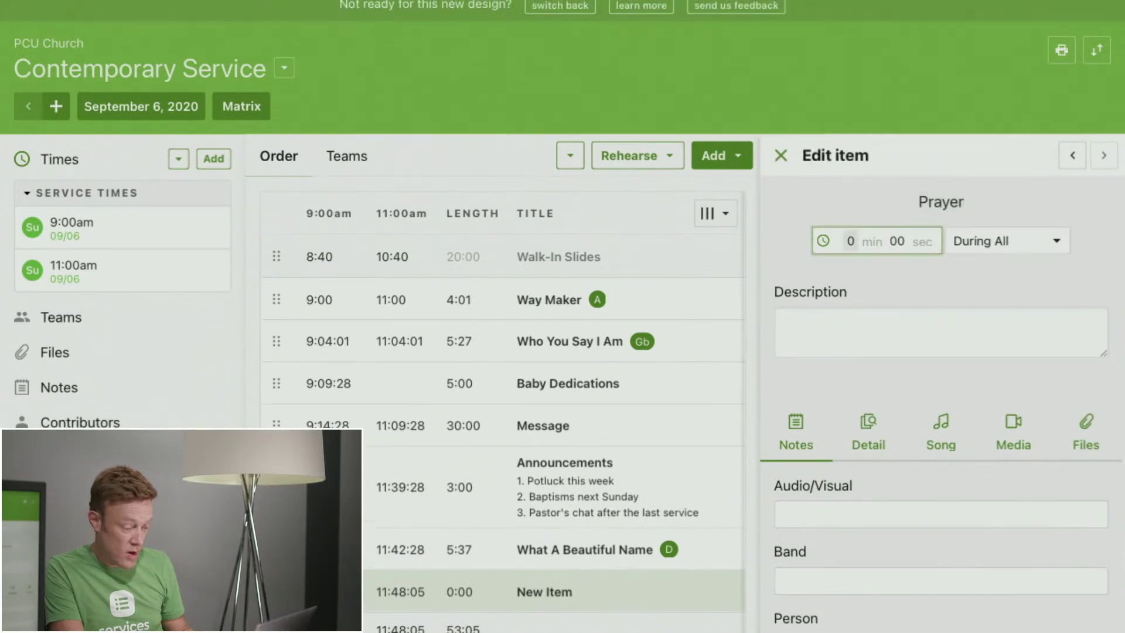
type("3")
key("Return")
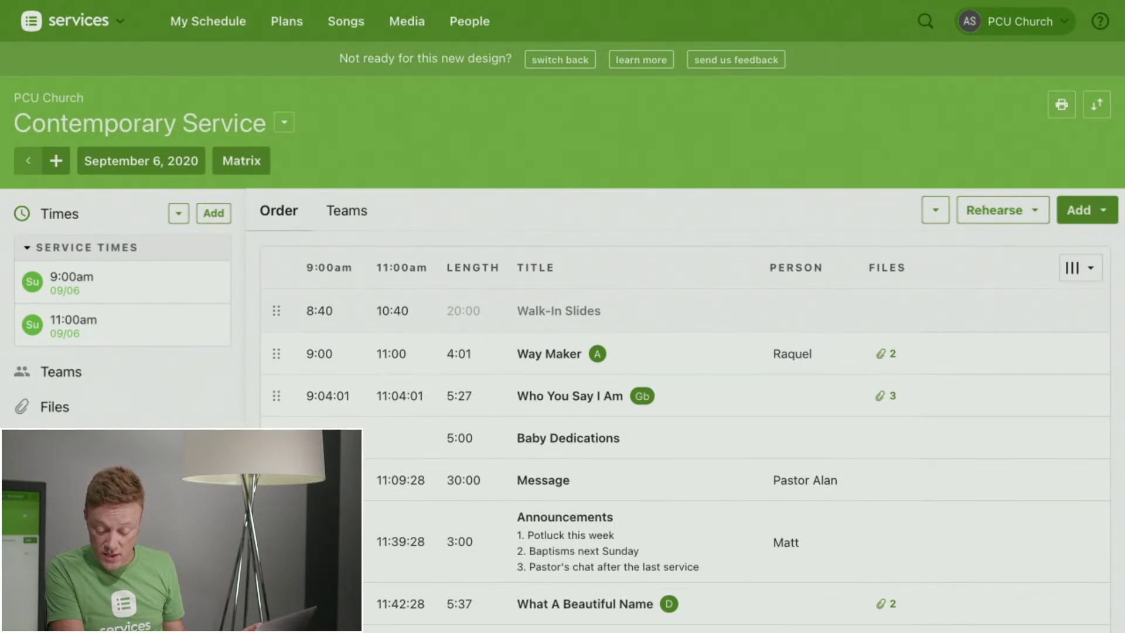
key("i")
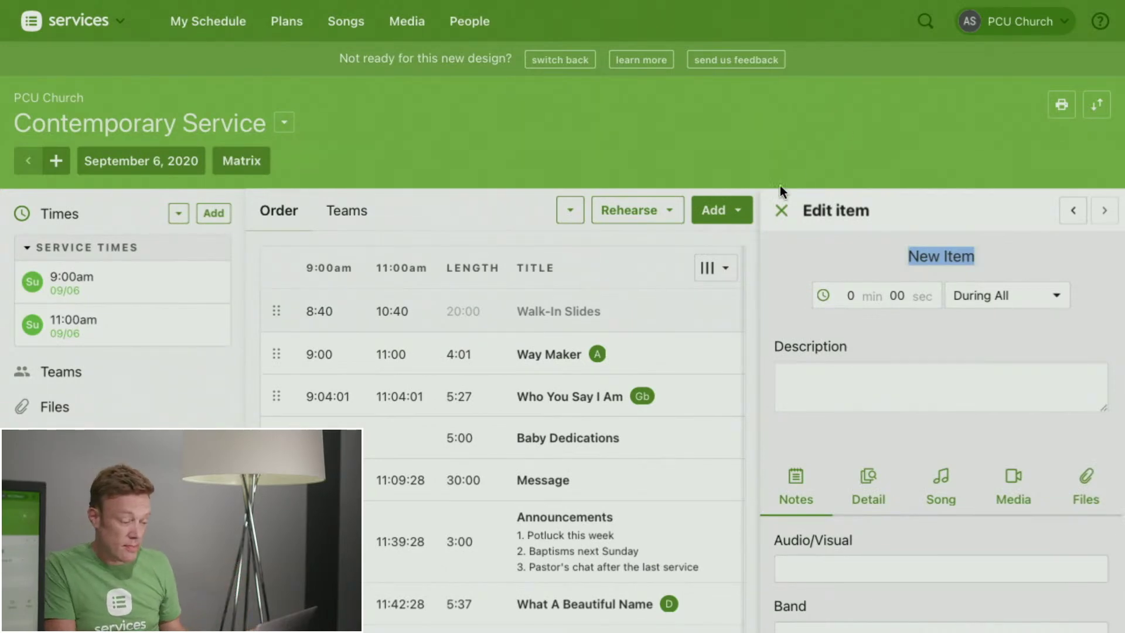
left_click(782, 214)
Move the Announcements item above the Message item in the service order.
scroll(696, 314, "down", 4)
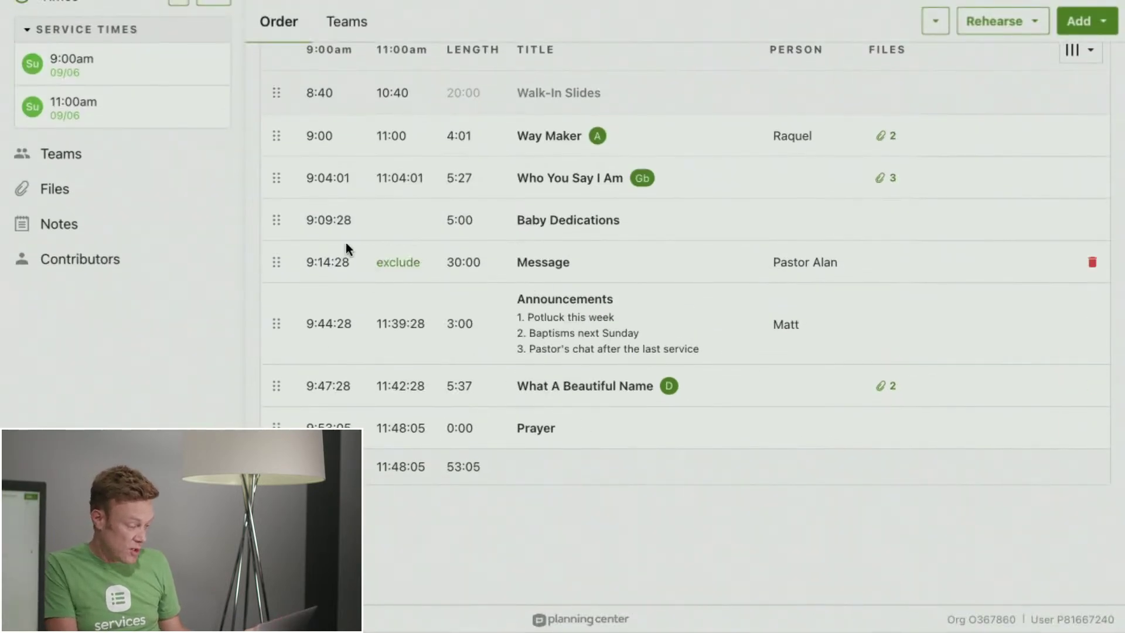
left_click_drag(273, 322, 276, 269)
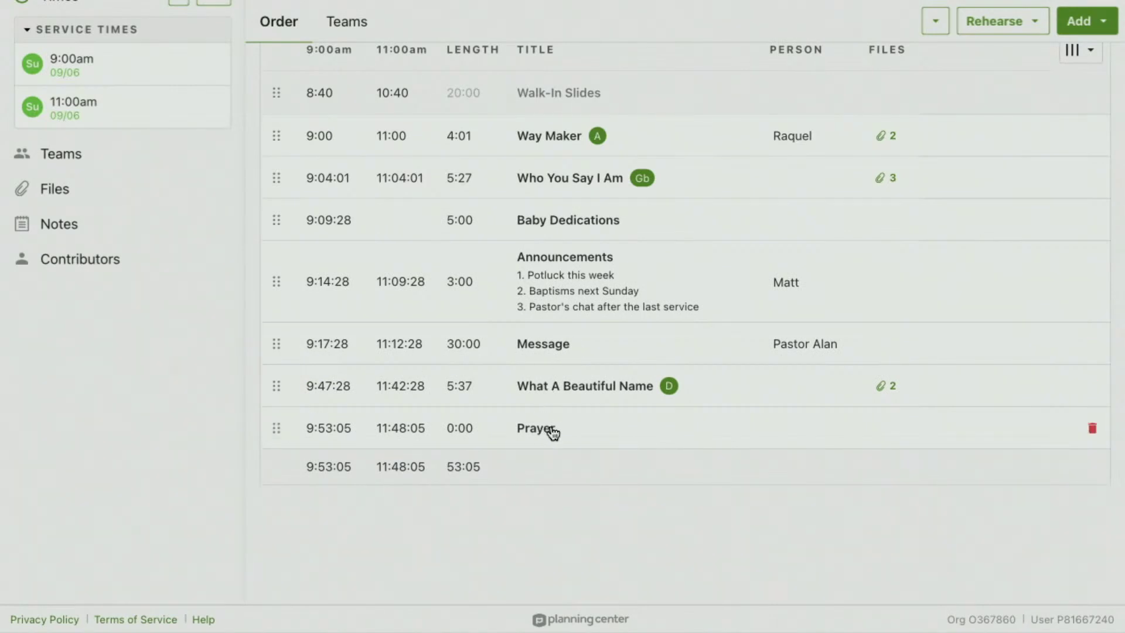
Insert a header titled Worship between Walk-In Slides and Way Maker in the service order.
scroll(553, 433, "up", 3)
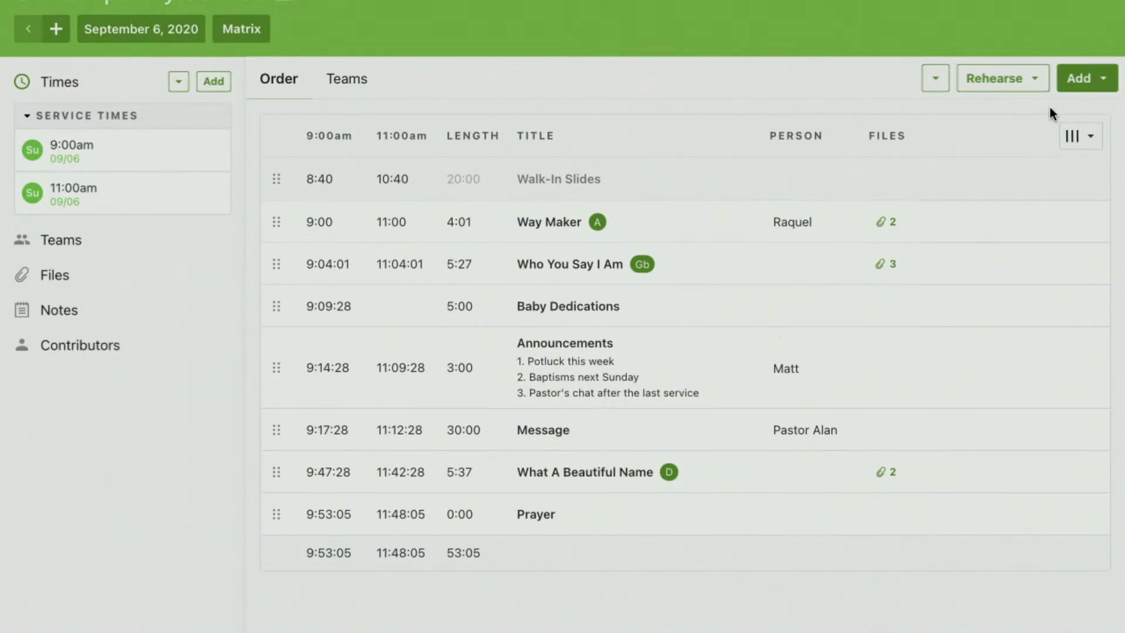
left_click(1088, 85)
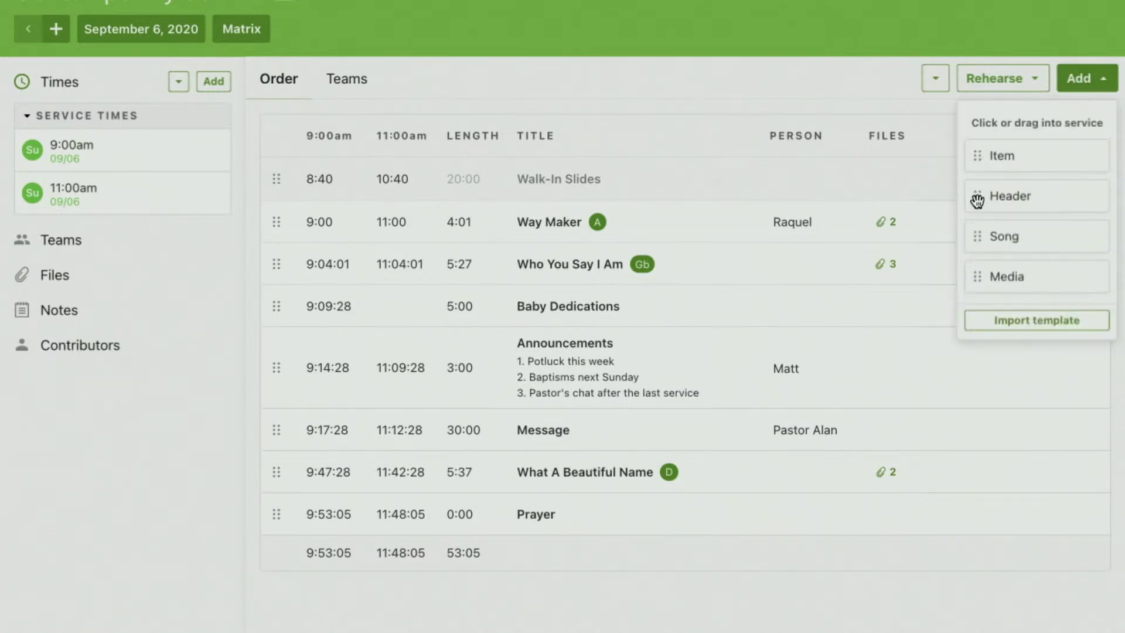
left_click_drag(977, 201, 396, 232)
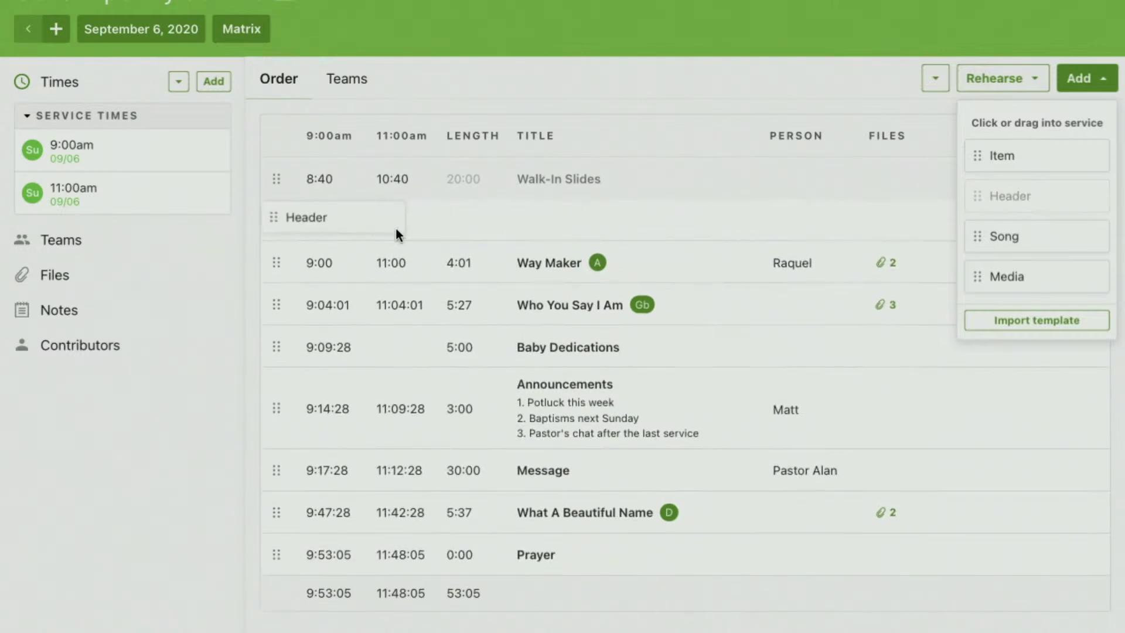
type("Worship")
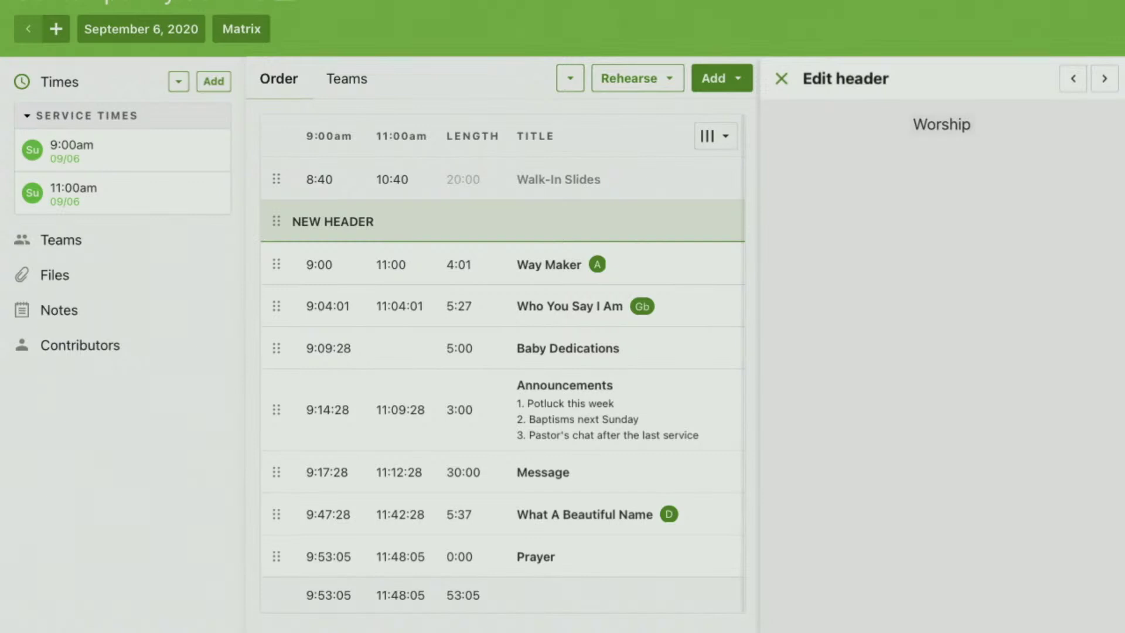
key("Return")
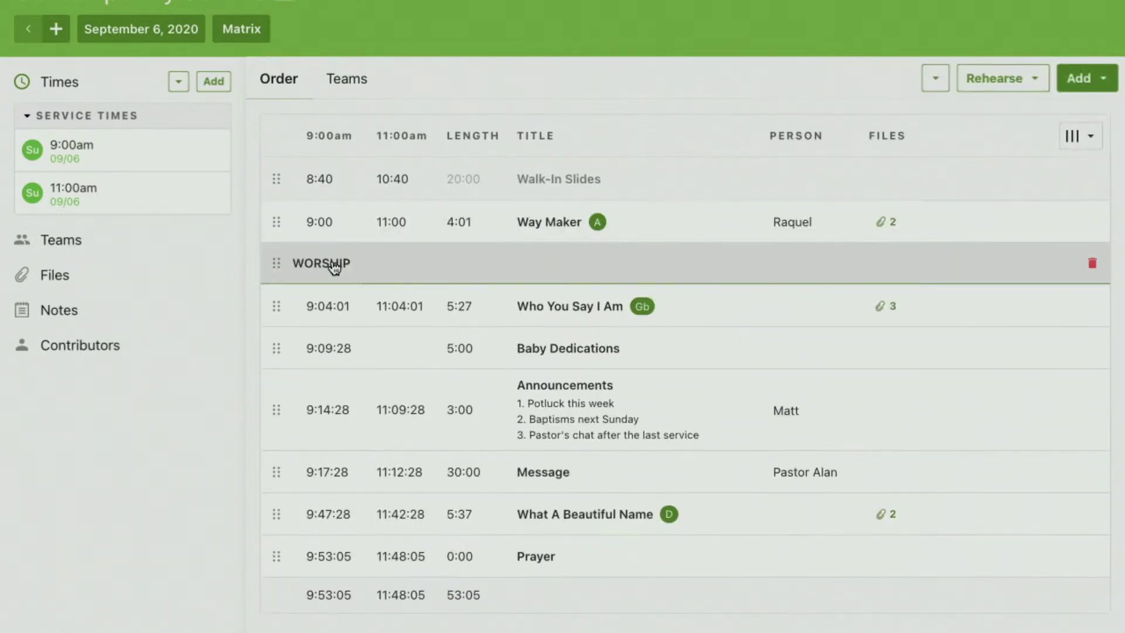
Insert a header titled Message between the Message item and What A Beautiful Name.
left_click(1086, 80)
left_click_drag(984, 196, 291, 479)
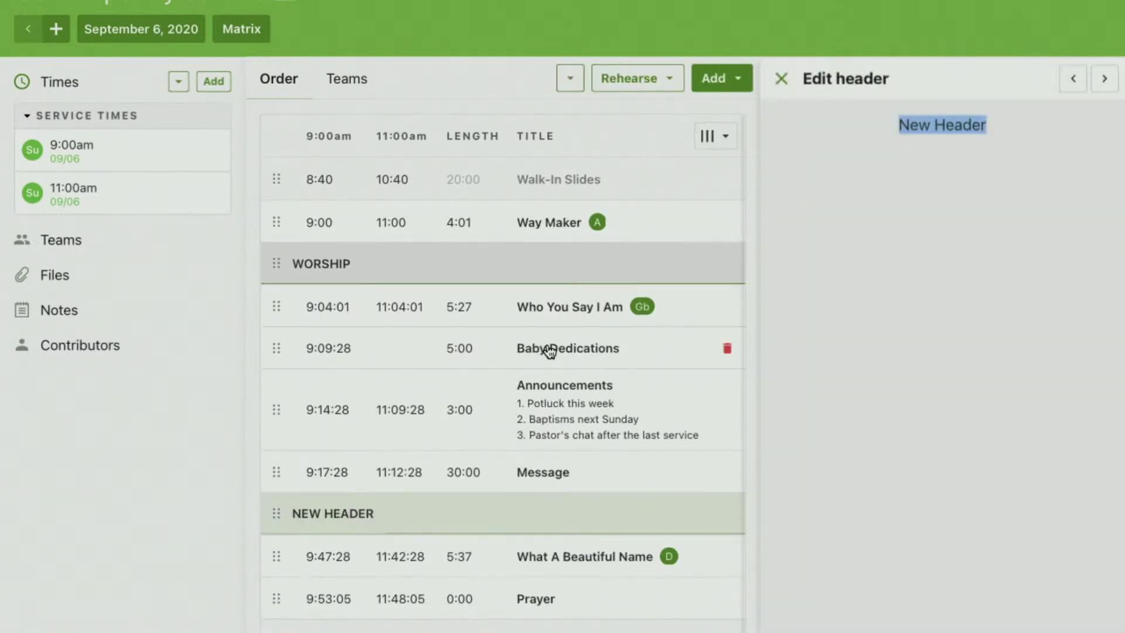
type("Message")
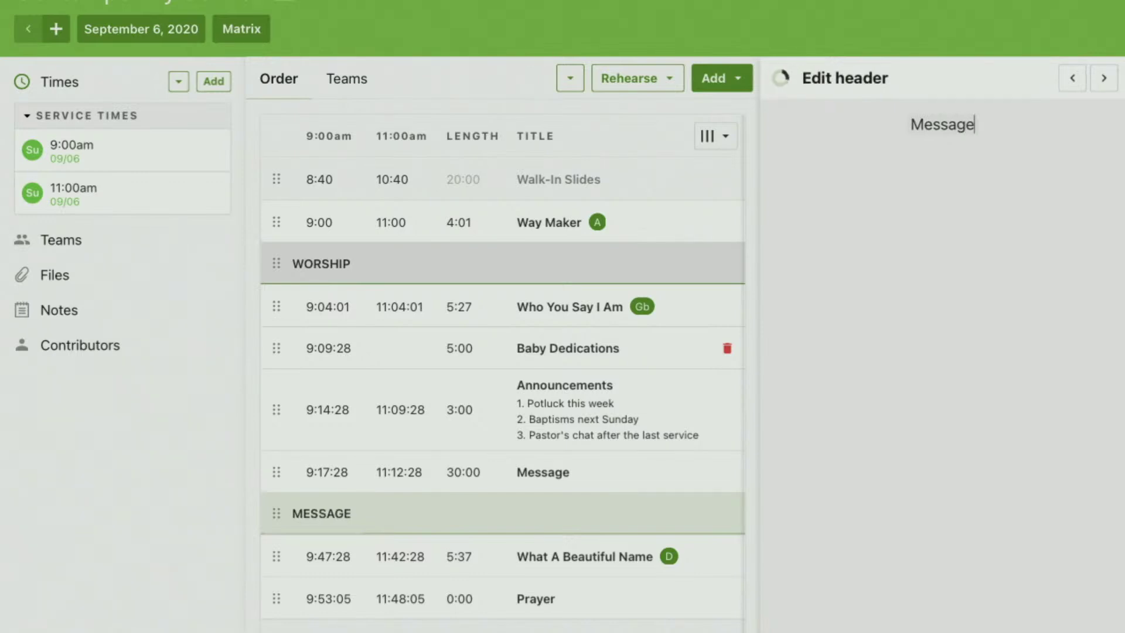
Move the Message header to directly above the Message item, following Announcements.
scroll(566, 404, "down", 2)
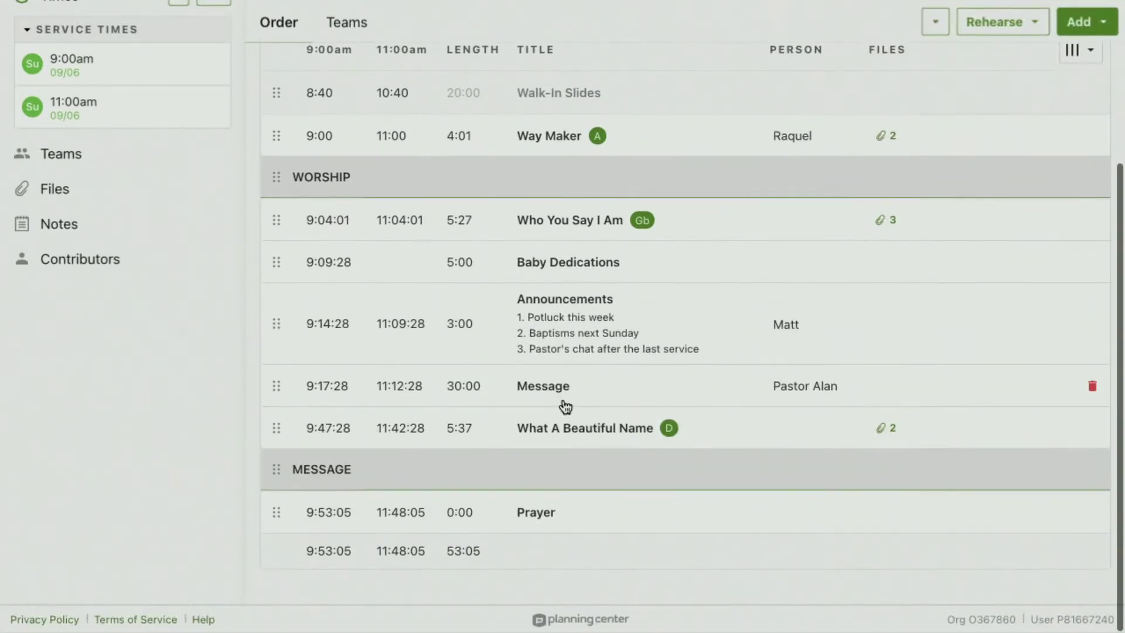
left_click_drag(276, 469, 271, 386)
left_click_drag(270, 383, 269, 383)
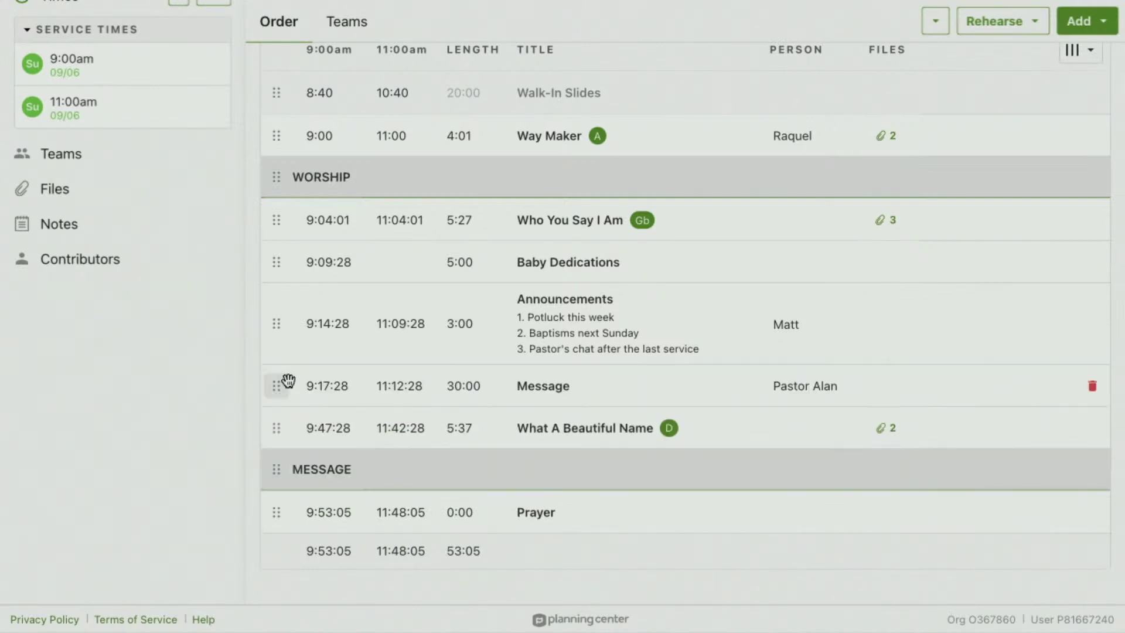
scroll(442, 427, "up", 1)
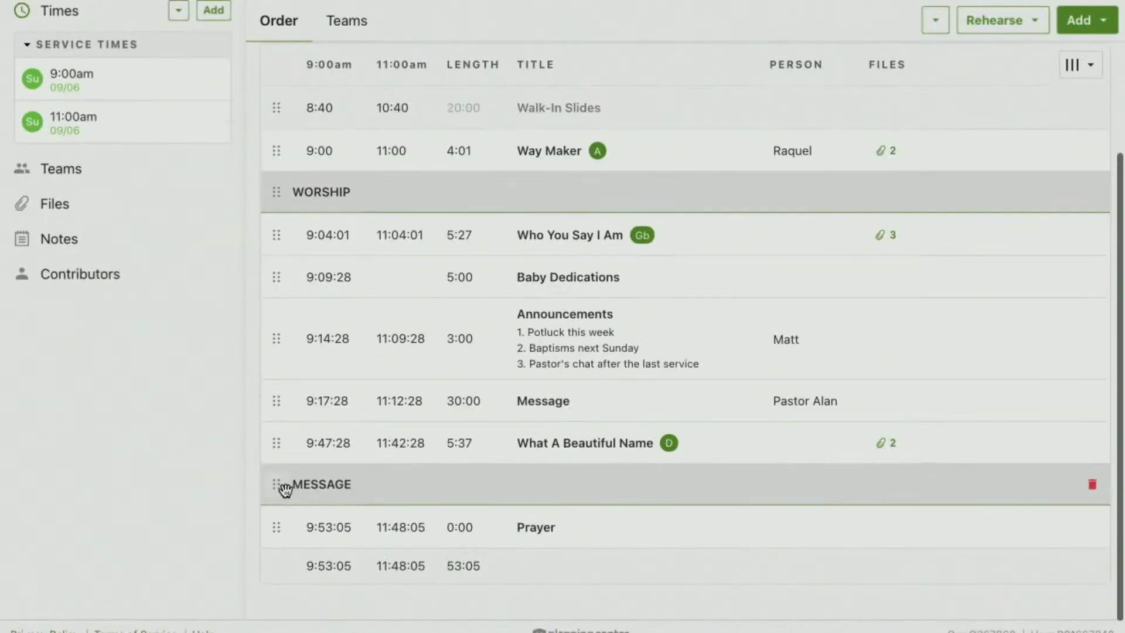
left_click_drag(281, 489, 278, 398)
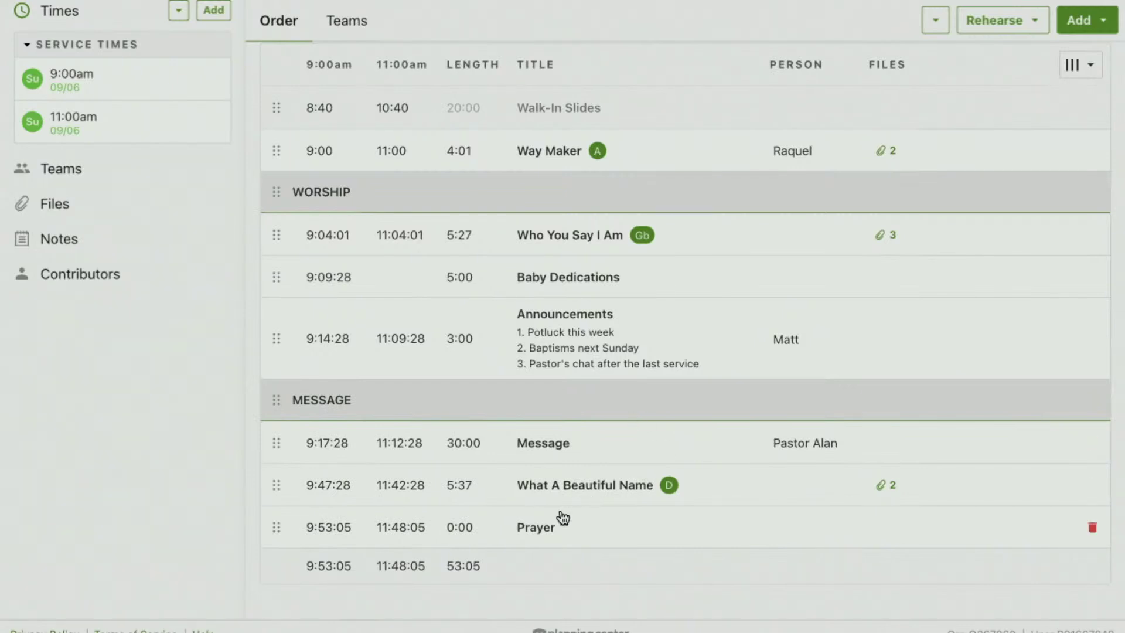
Create a new series titled Pursued for the September 6, 2020 plan.
scroll(508, 522, "up", 3)
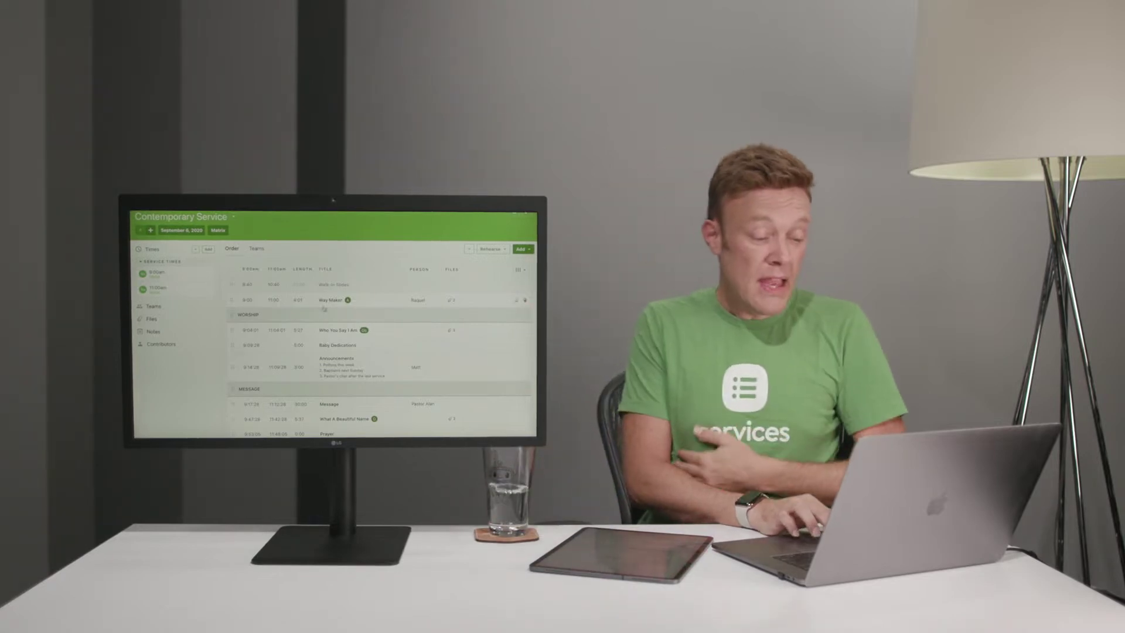
scroll(334, 364, "up", 3)
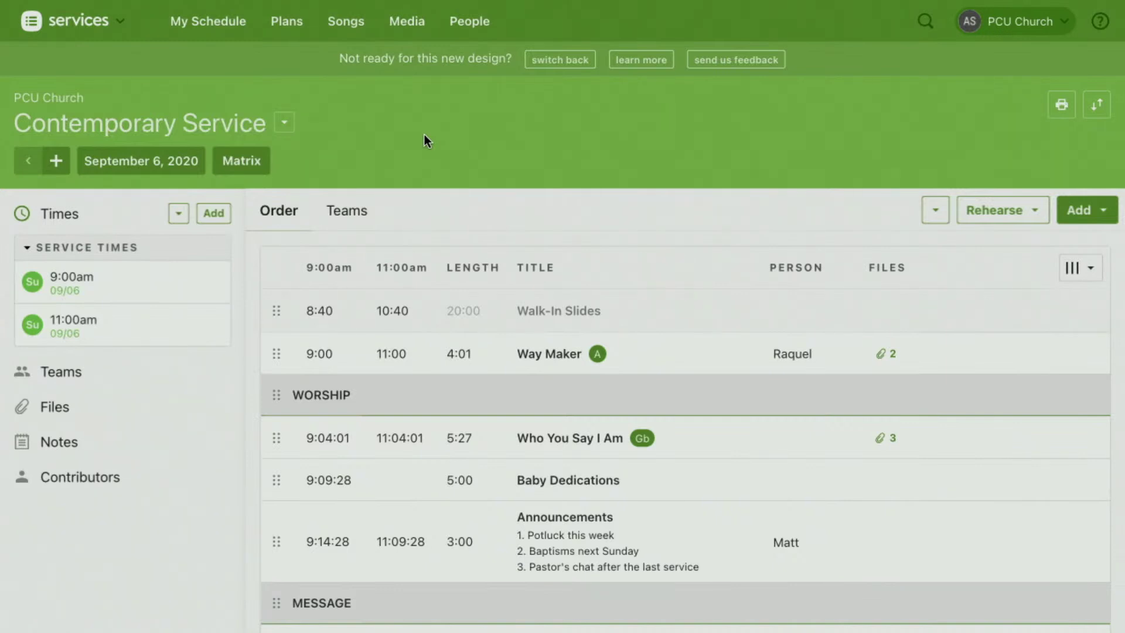
left_click(285, 122)
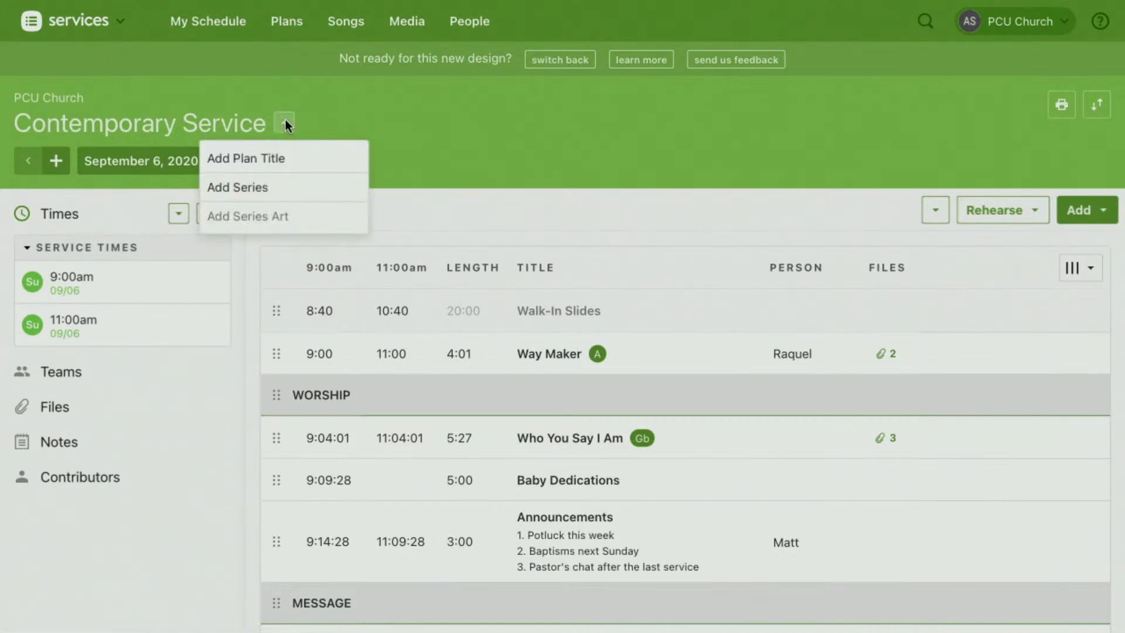
left_click(240, 189)
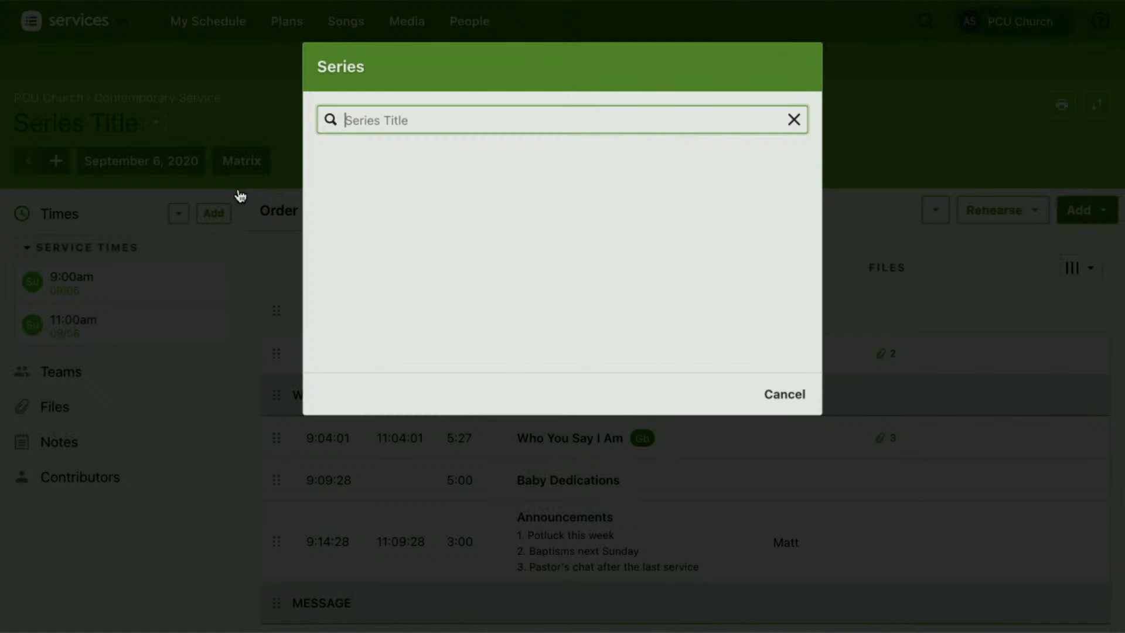
type("Pur")
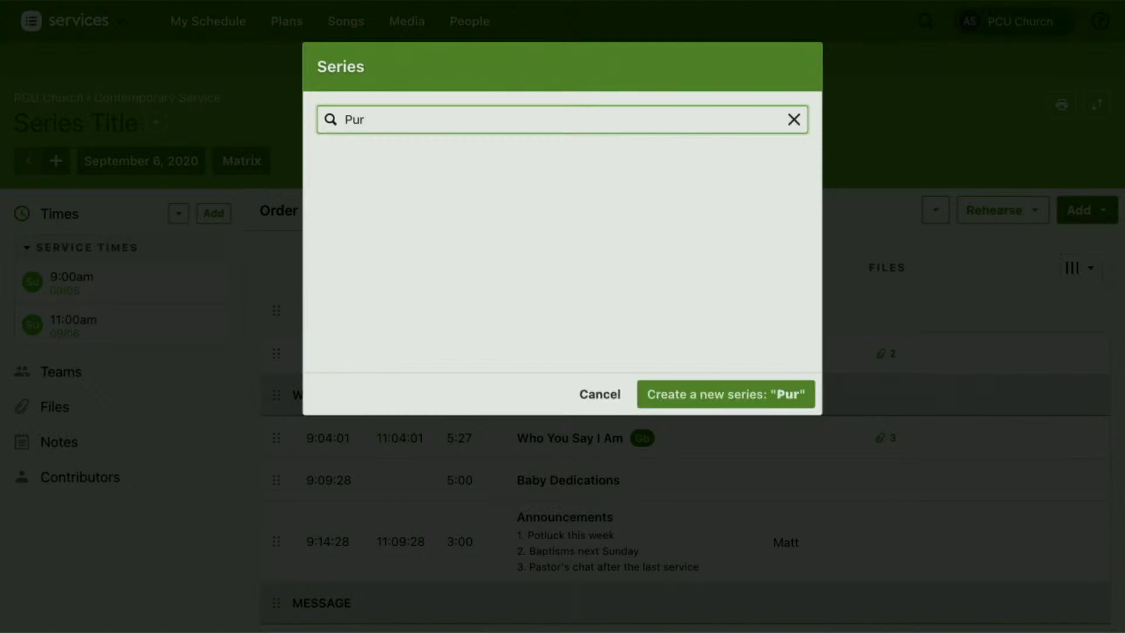
type("sued")
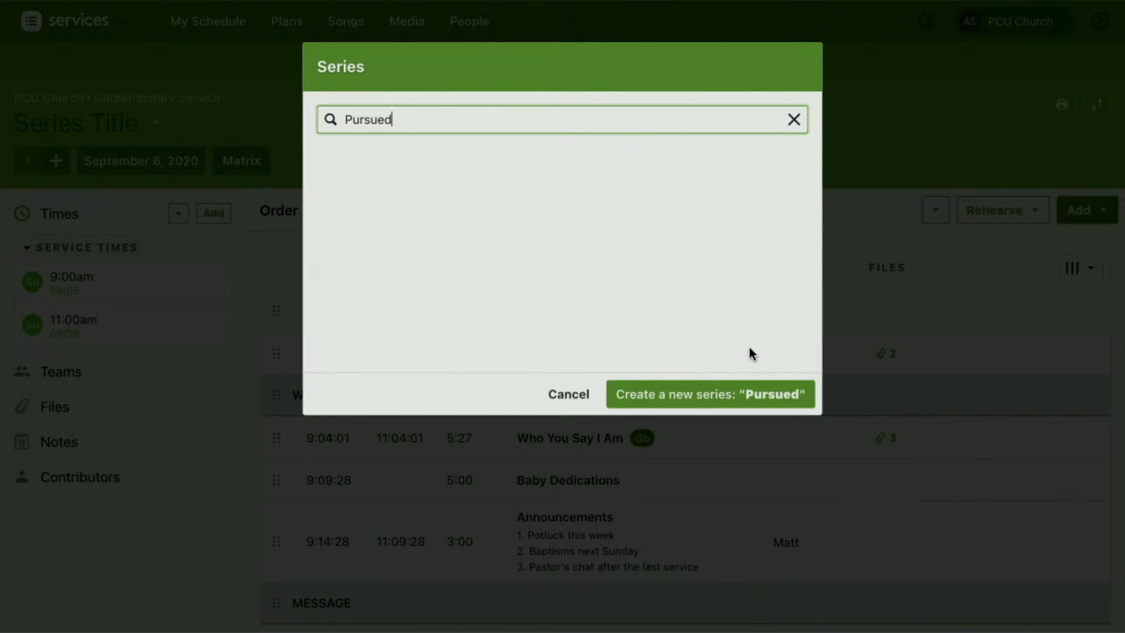
left_click(761, 393)
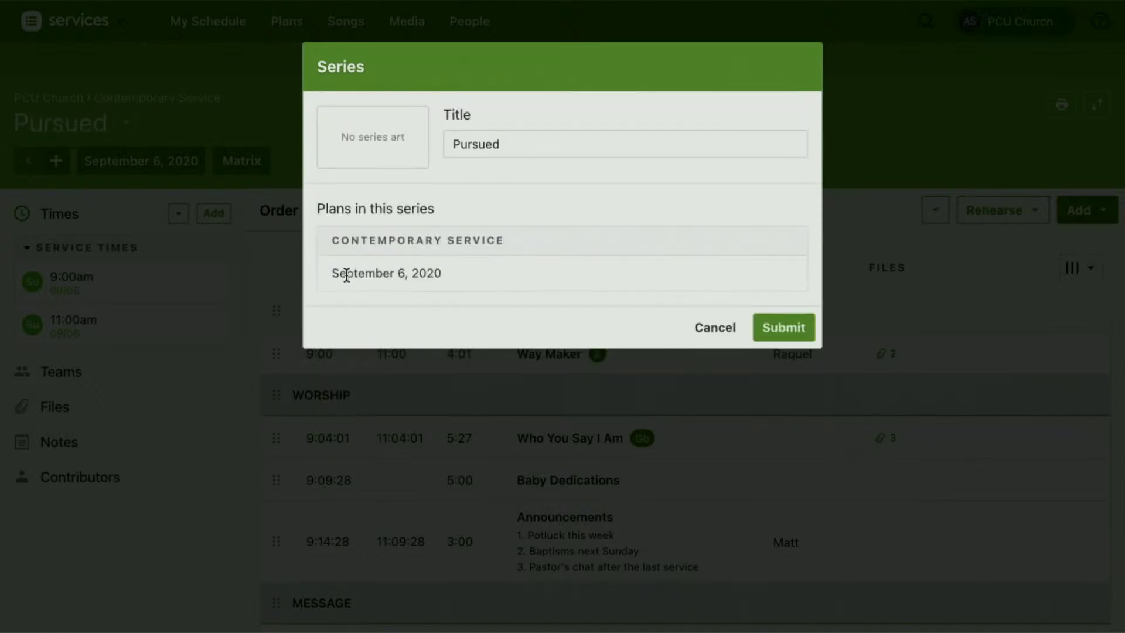
Upload Pursued.jpg from the Desktop folder as the artwork of the Pursued series.
mouse_move(369, 130)
left_click(409, 157)
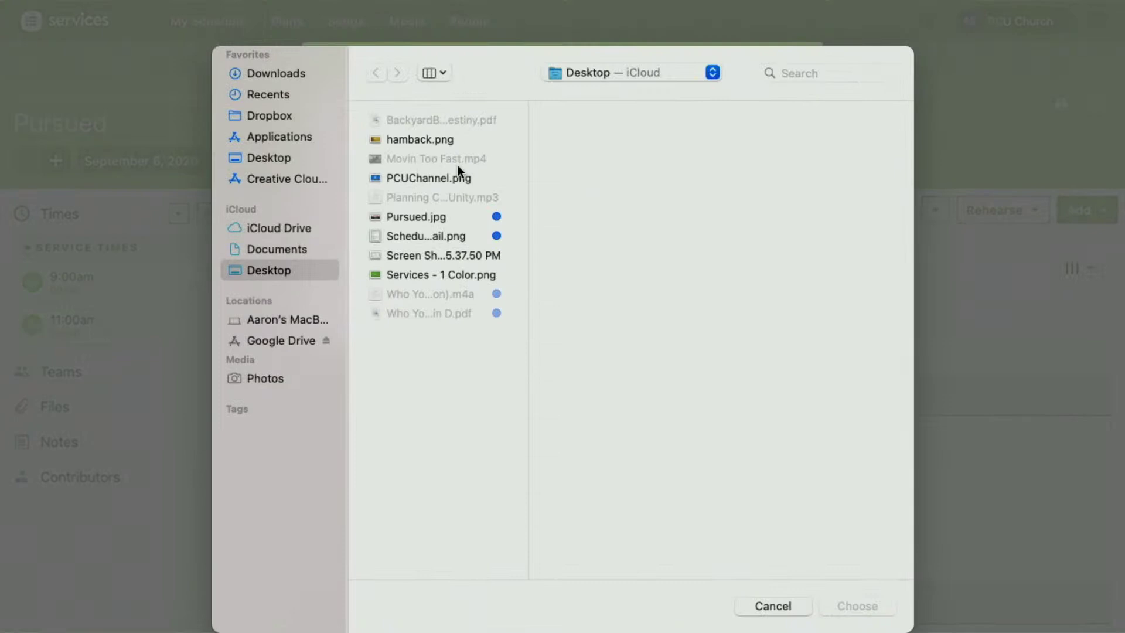
left_click(413, 217)
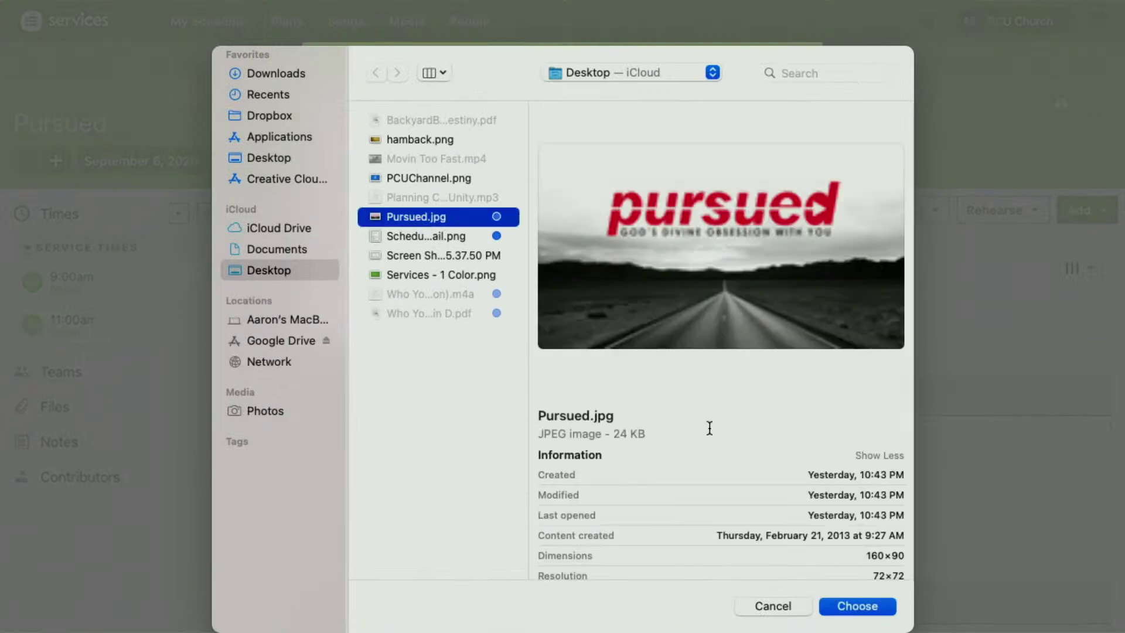
left_click(867, 603)
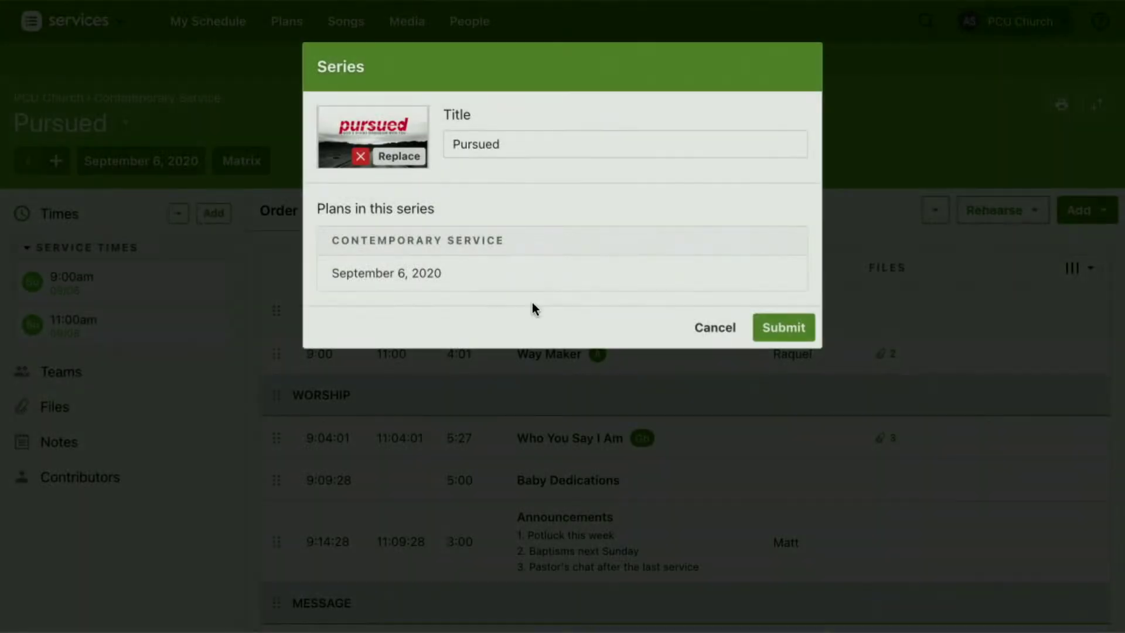
Save the Pursued series and title the September 6, 2020 plan Pursued by Love.
left_click(784, 327)
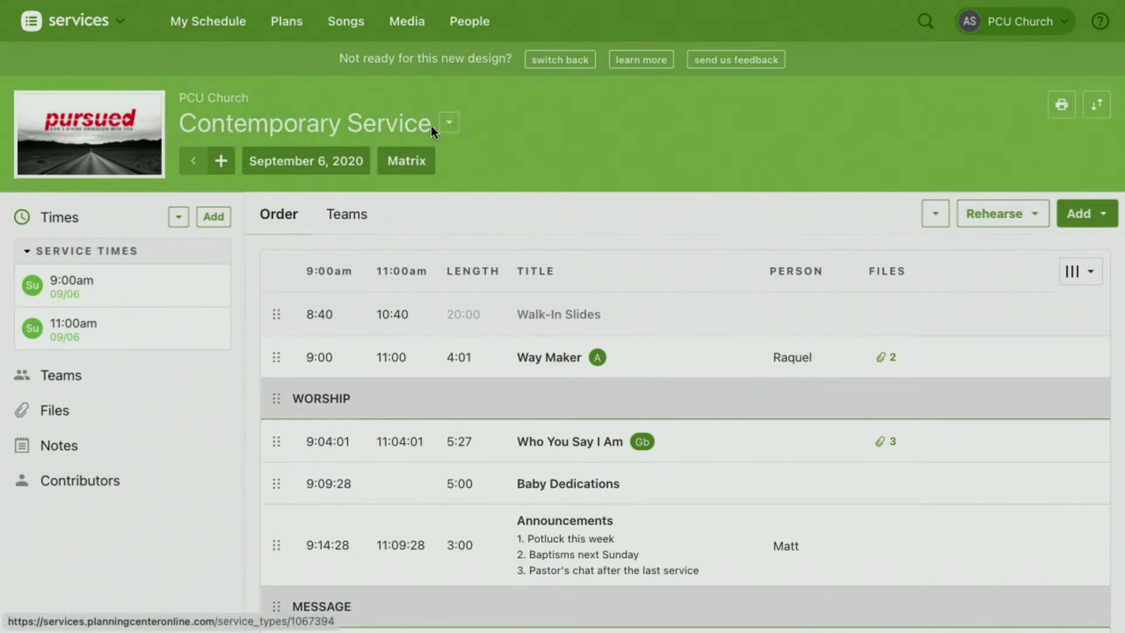
left_click(449, 124)
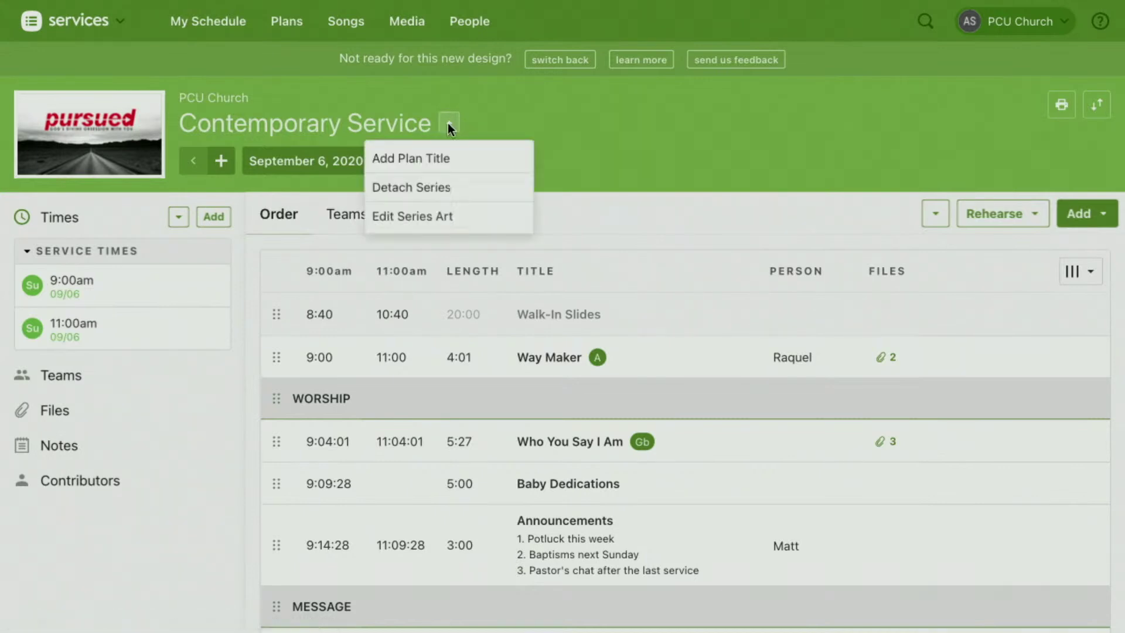
left_click(402, 159)
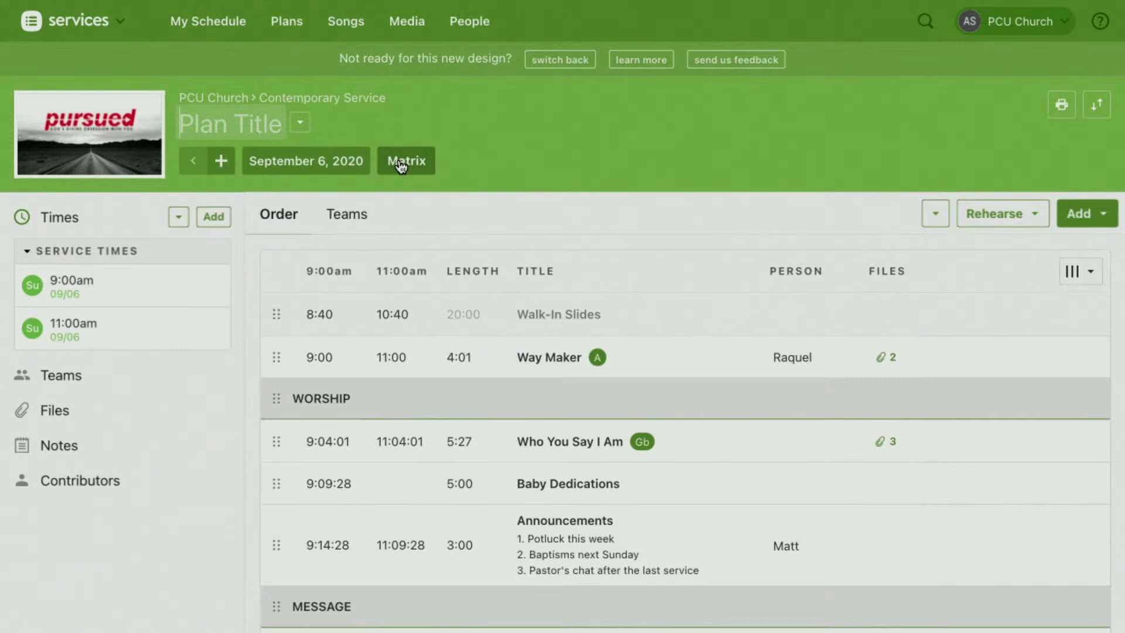
type("Pursued by Love")
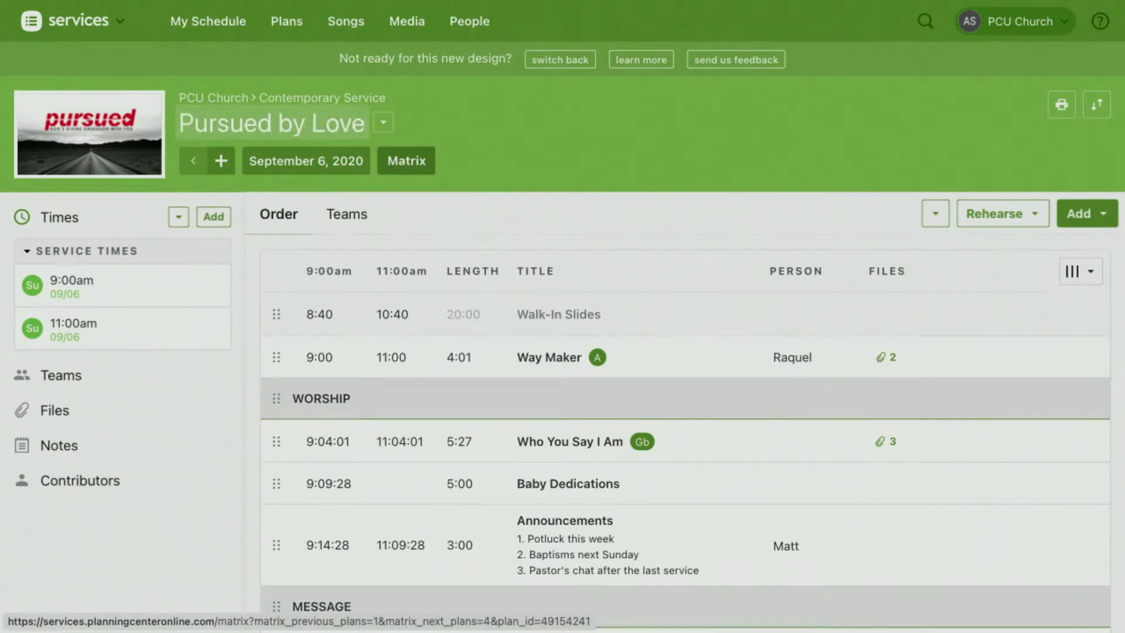
key("Return")
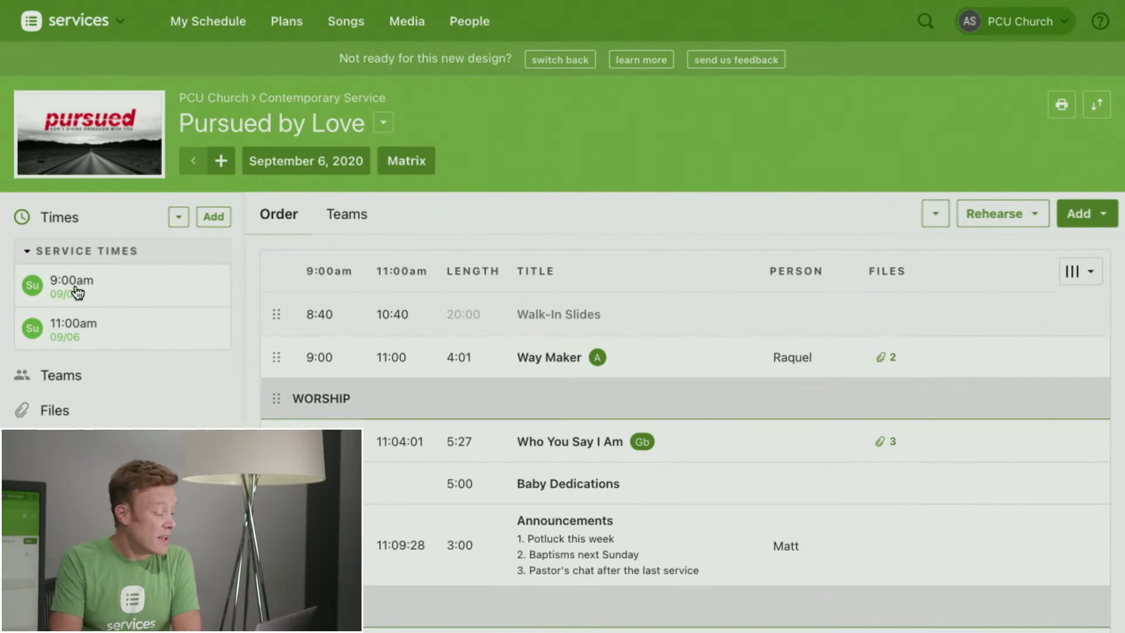
Begin adding a new time of type Rehearsal to the September 6, 2020 plan.
scroll(129, 354, "down", 1)
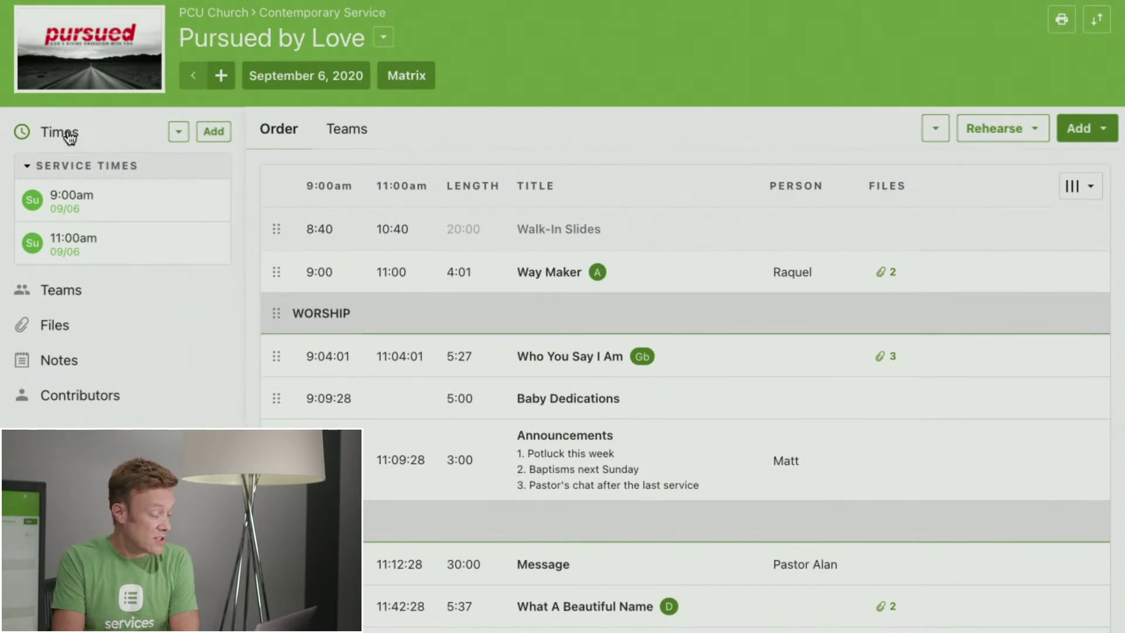
left_click(214, 133)
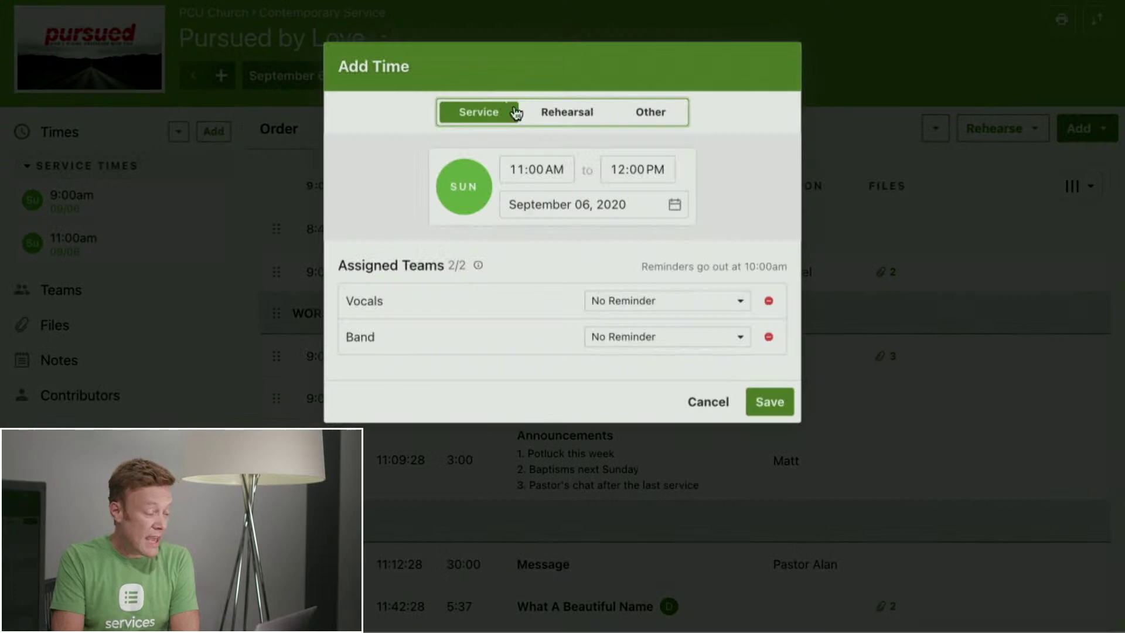
left_click(567, 117)
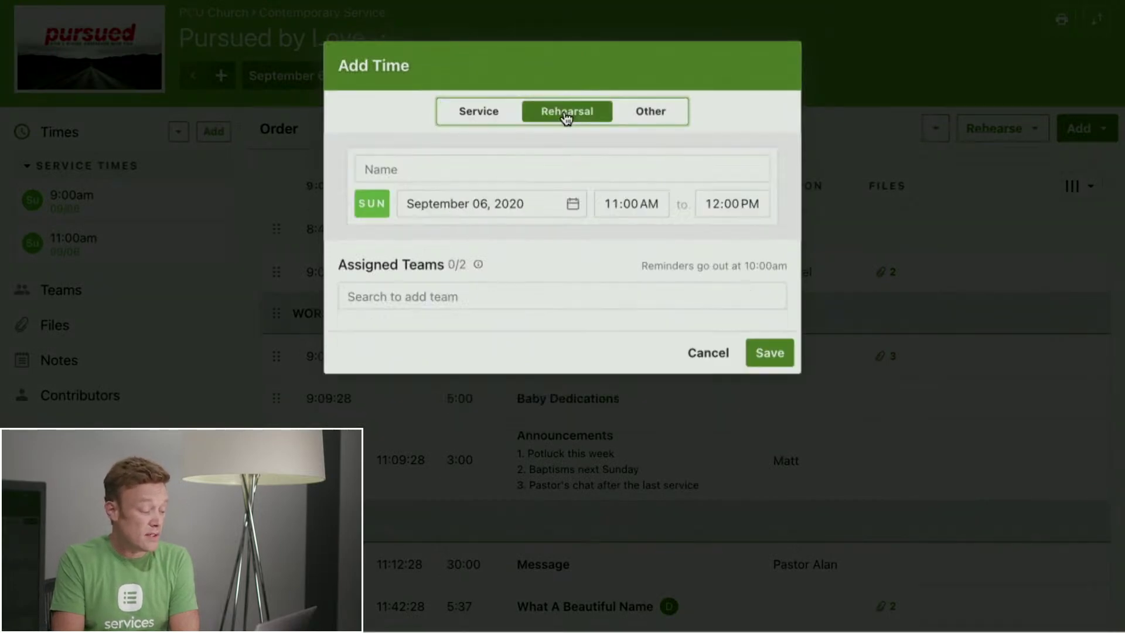
Schedule the new rehearsal for September 3, 2020, from 7:00 PM to 8:30 PM.
left_click(481, 207)
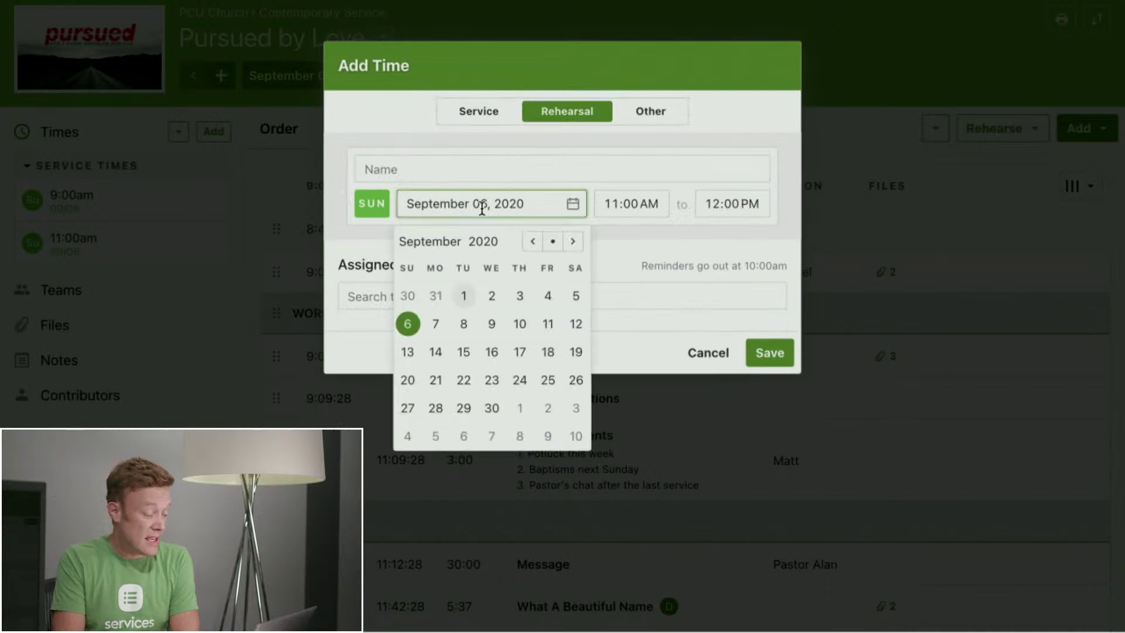
left_click(519, 297)
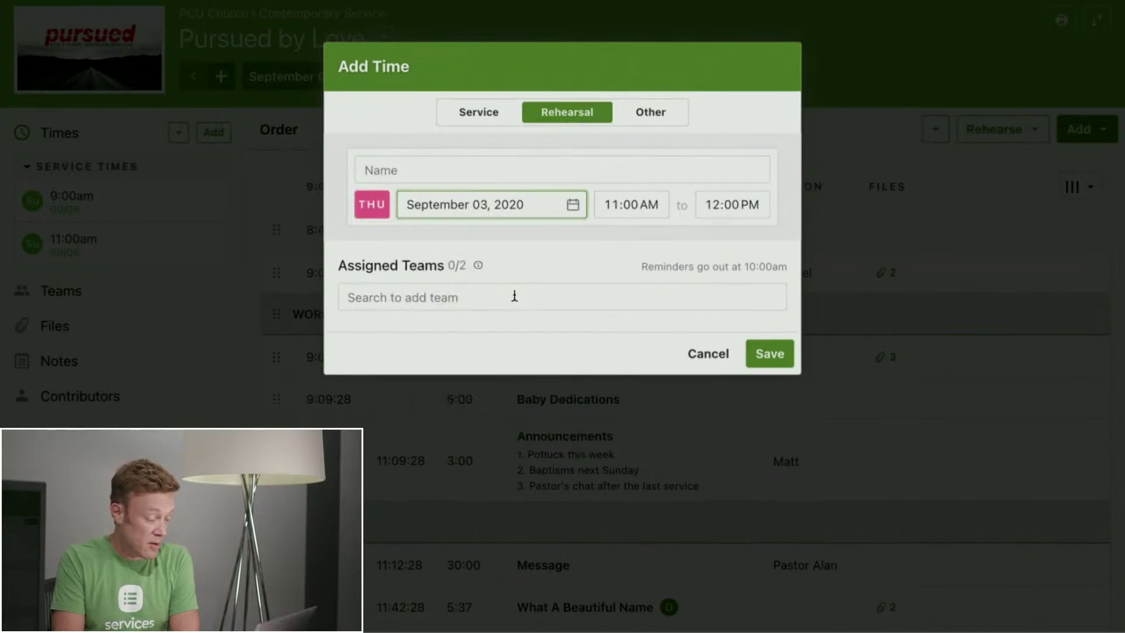
left_click(609, 204)
type("07")
left_click(652, 204)
type("p")
left_click(729, 207)
type("30")
left_click(621, 232)
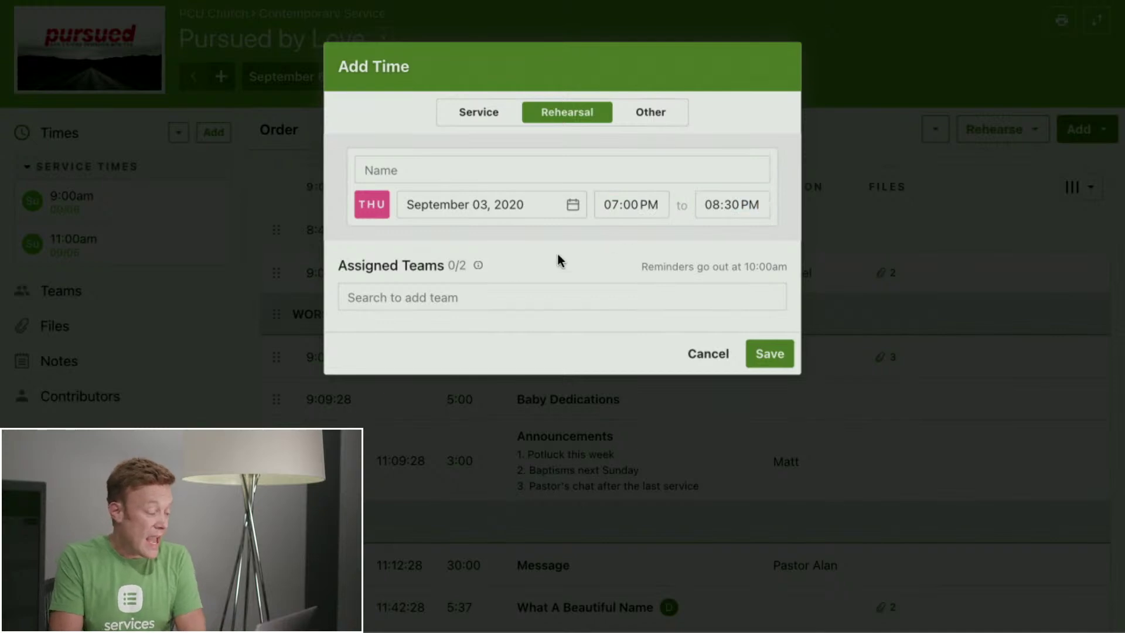
Assign the Band team to the rehearsal time and name it "Band Rehearsal".
left_click(490, 297)
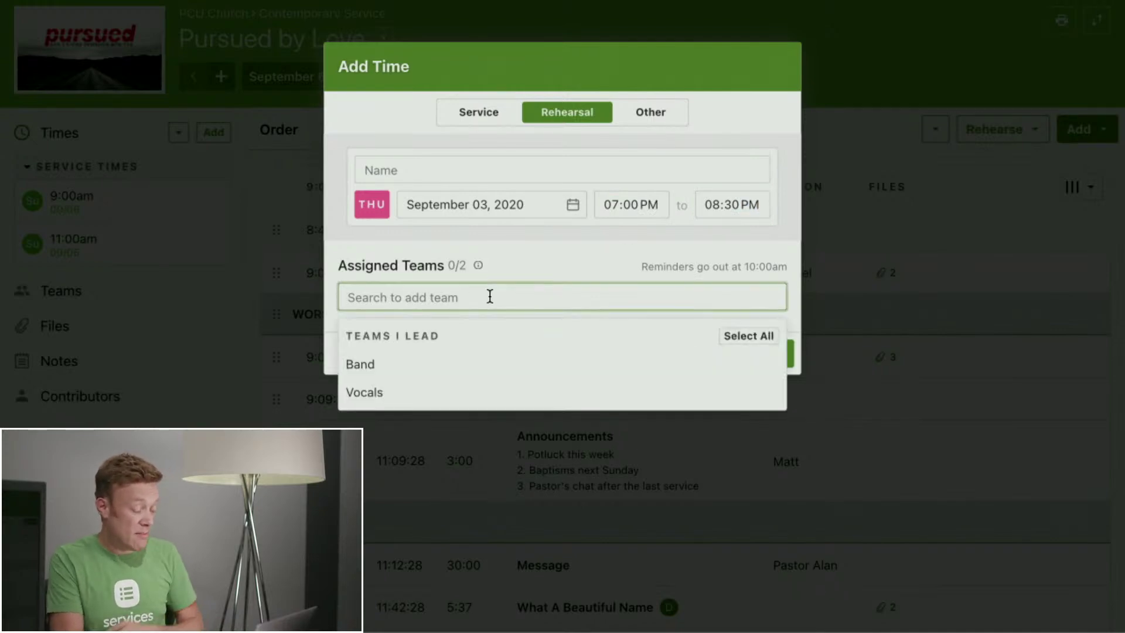
left_click(366, 366)
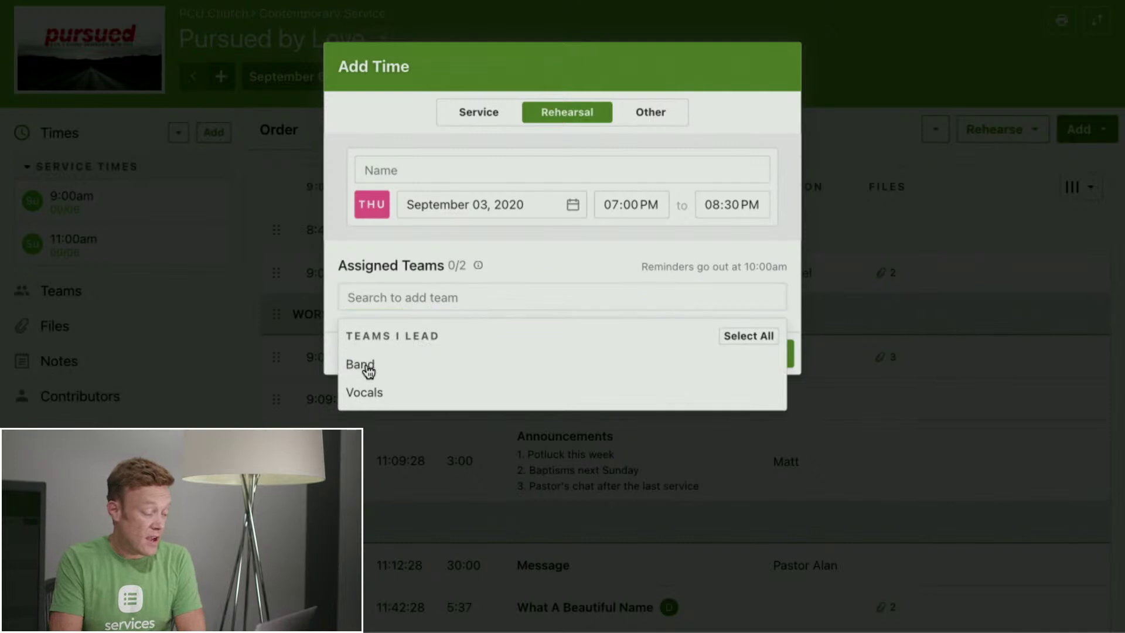
left_click(415, 175)
type("Rehearsal")
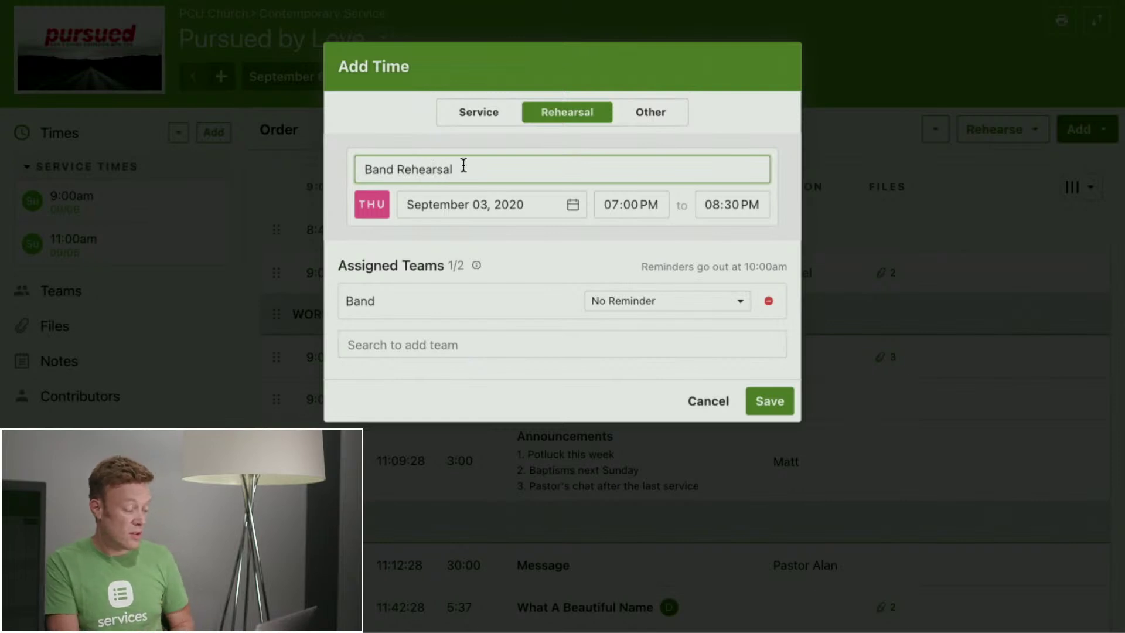
left_click(432, 247)
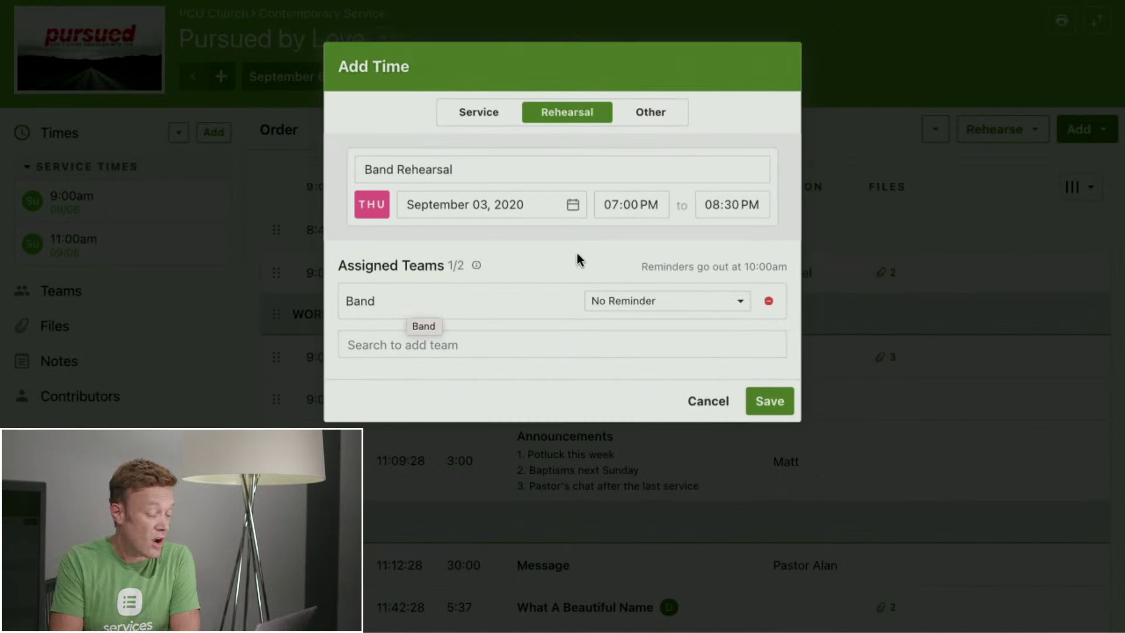
Set the Band reminder to 3 days before on Mon 8/31, save the time, and expand the plan's rehearsal times.
left_click(742, 304)
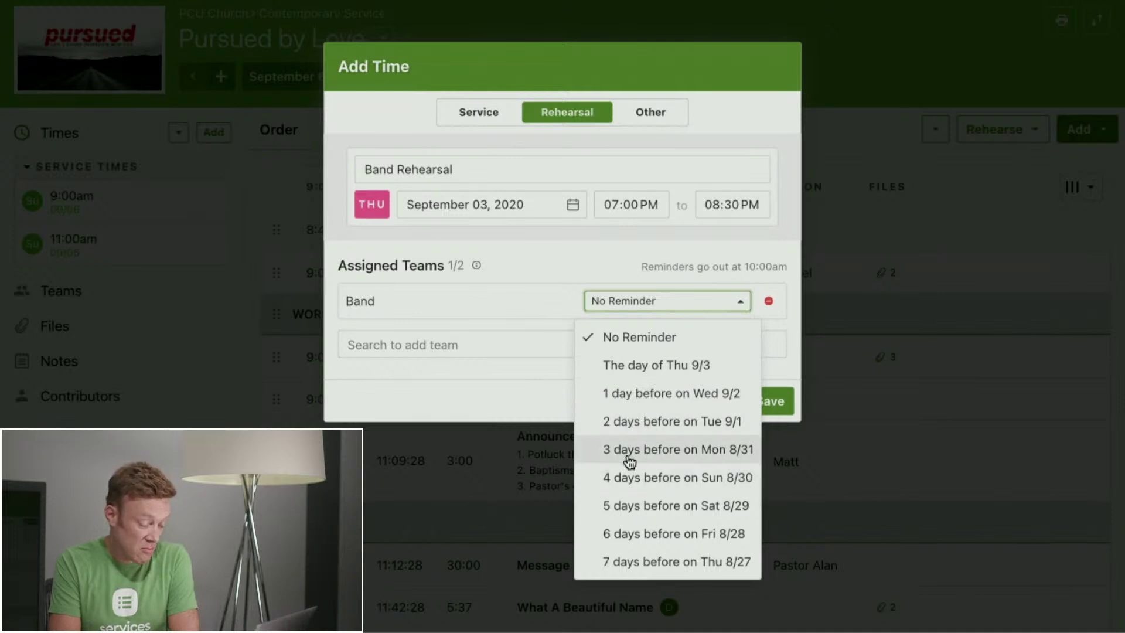
left_click(655, 456)
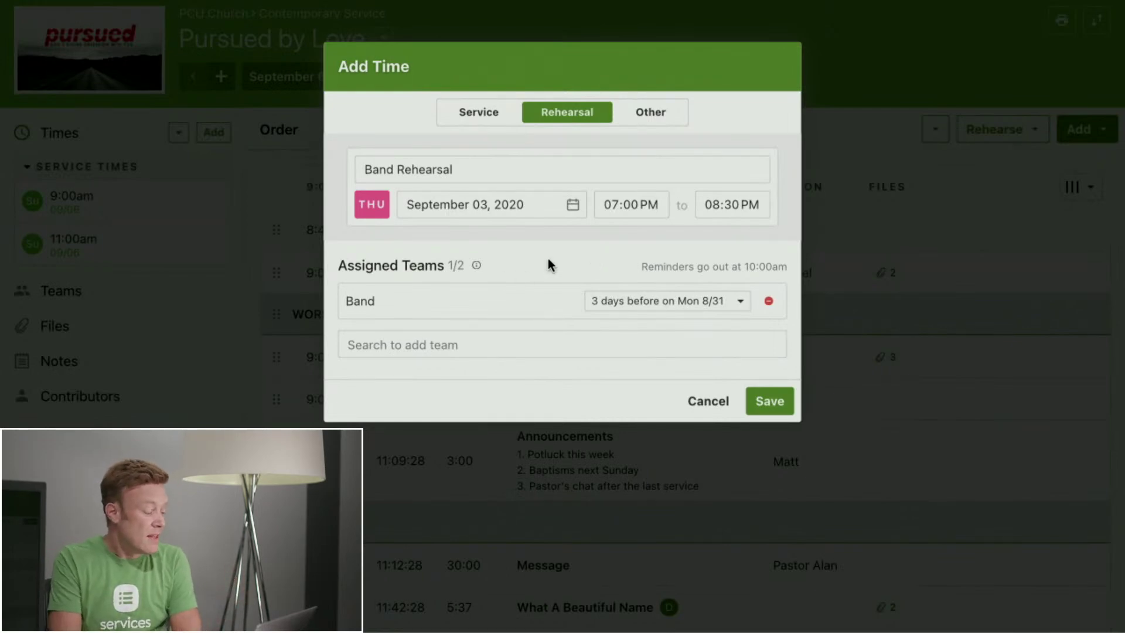
left_click(770, 401)
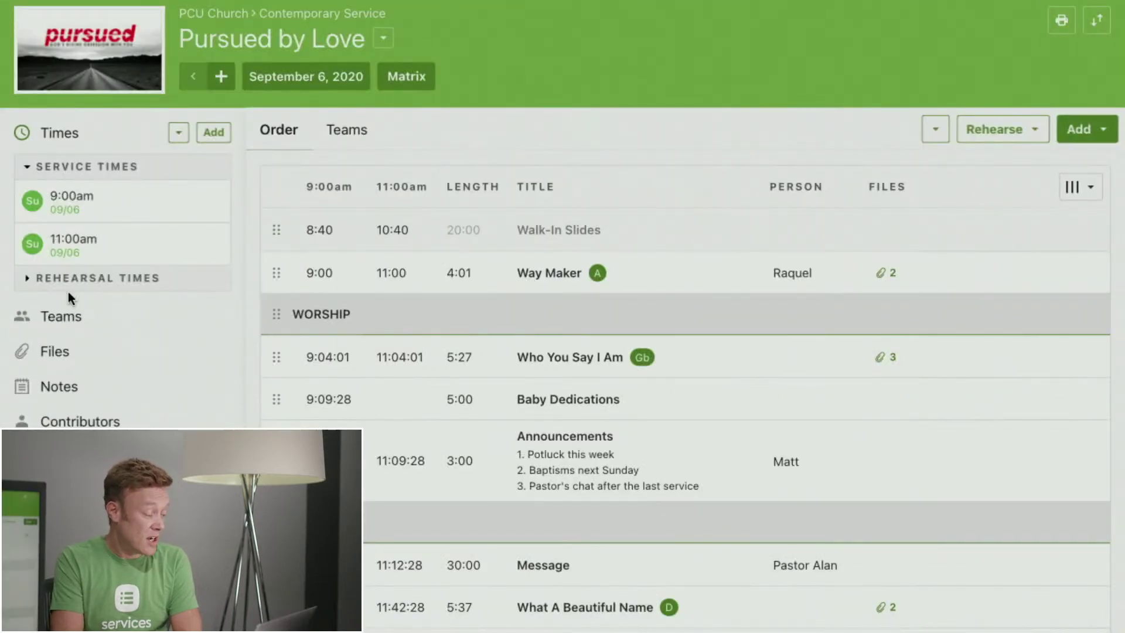
left_click(36, 280)
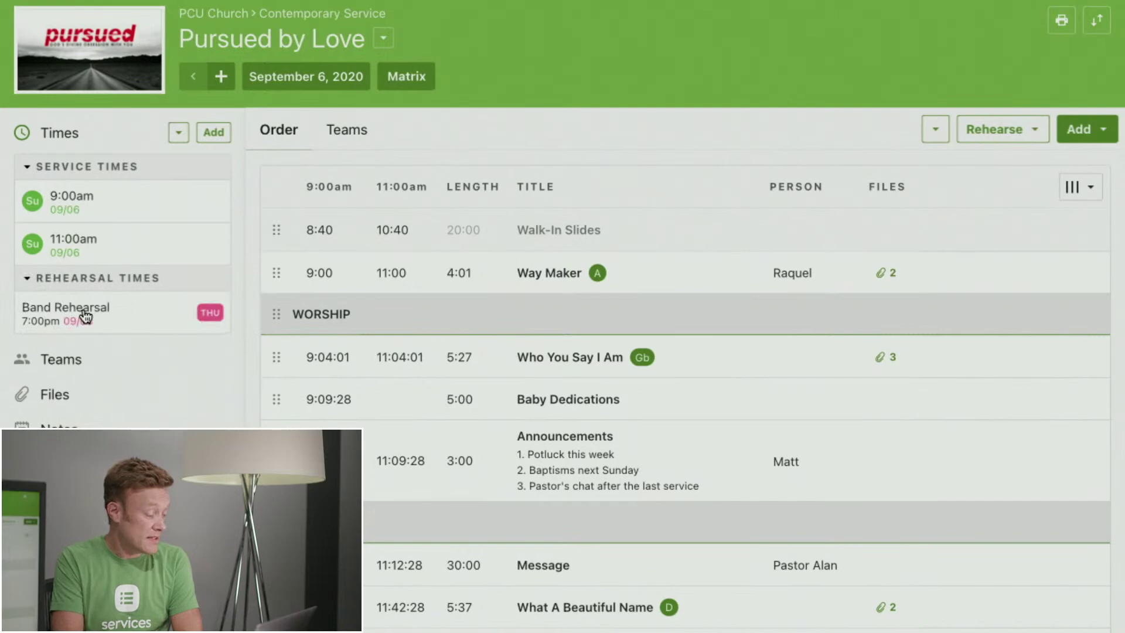
Start a new time of type Other named "Call Time", running 7:30 AM to 8:00 AM on September 6, 2020.
left_click(216, 135)
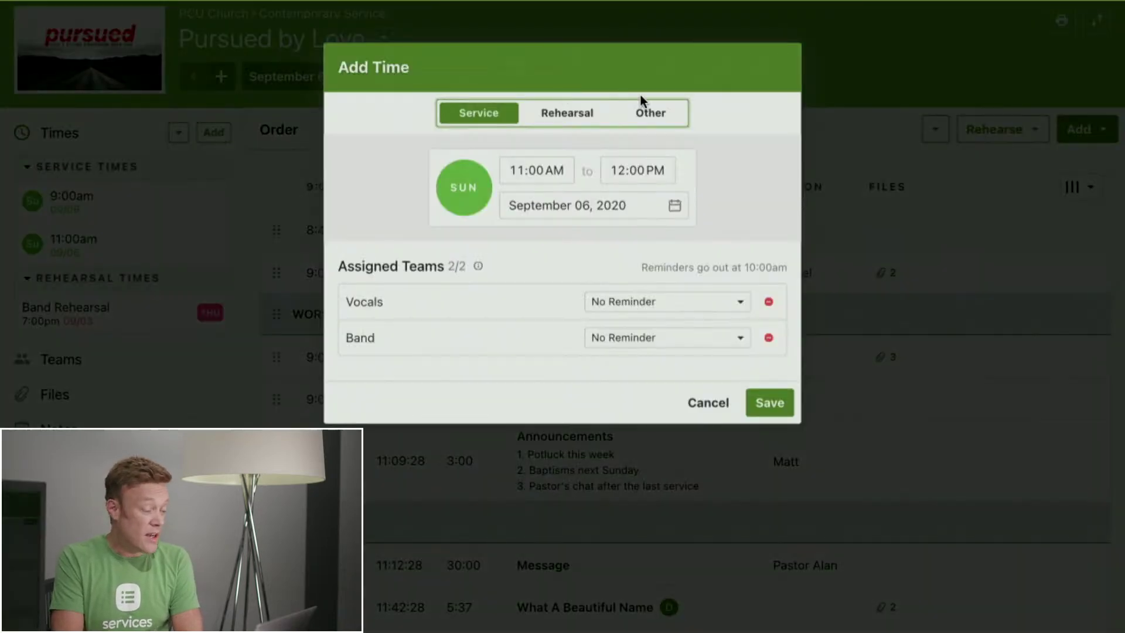
left_click(654, 115)
left_click(505, 172)
type("Call Time")
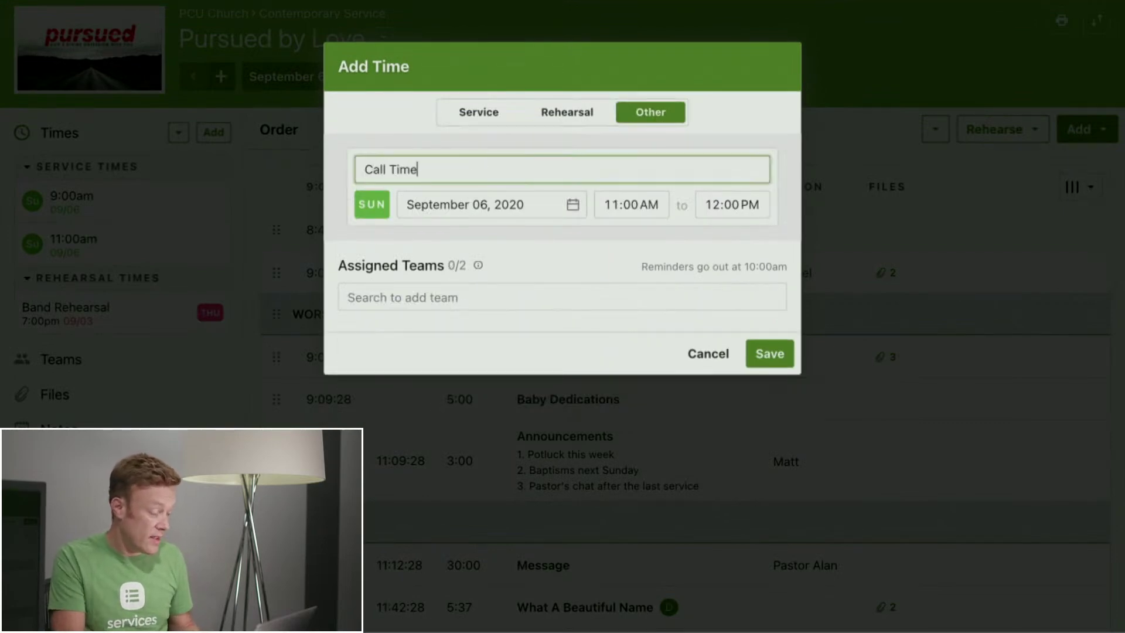
left_click(612, 205)
type("0730")
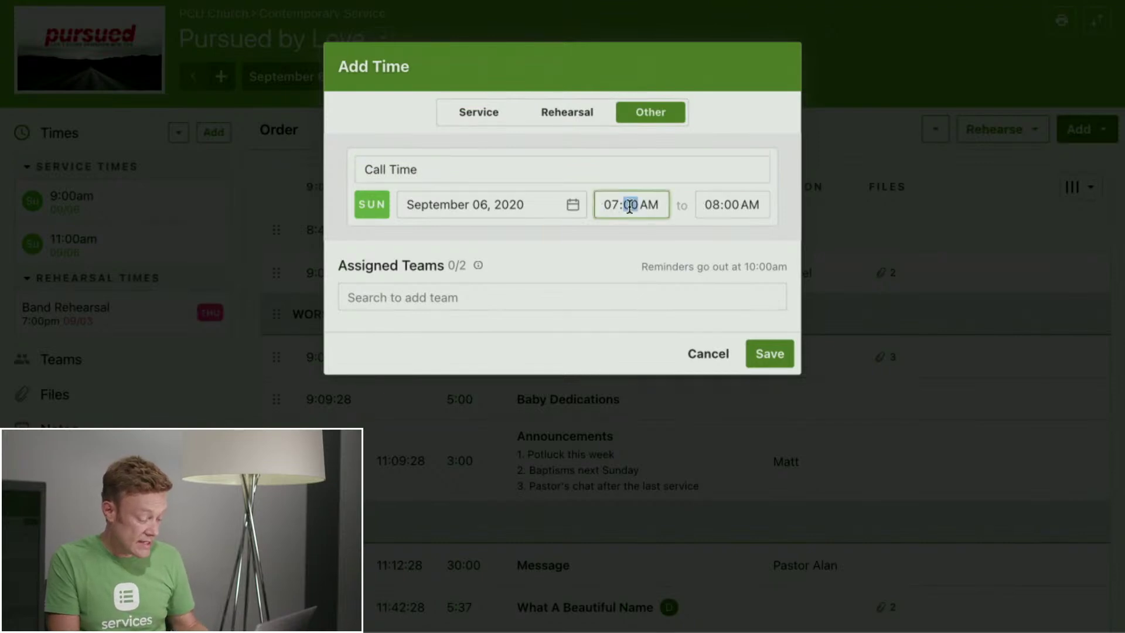
left_click(731, 203)
type("0")
Assign the Band and Vocals teams to the Call Time, save it, and expand the plan's other times.
left_click(552, 295)
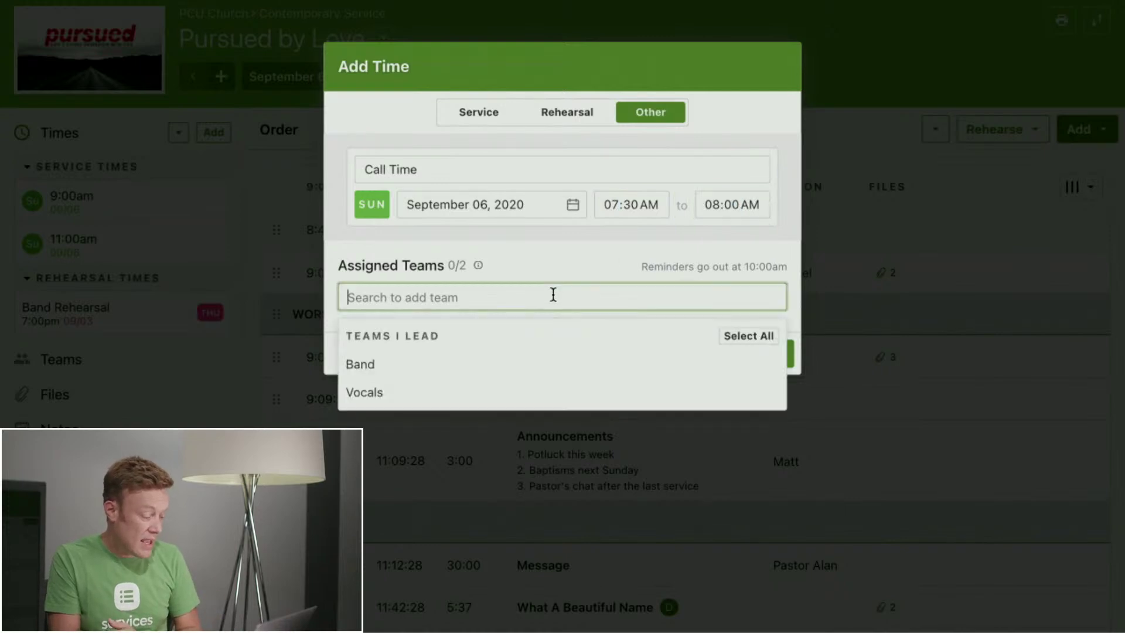
left_click(368, 364)
left_click(367, 411)
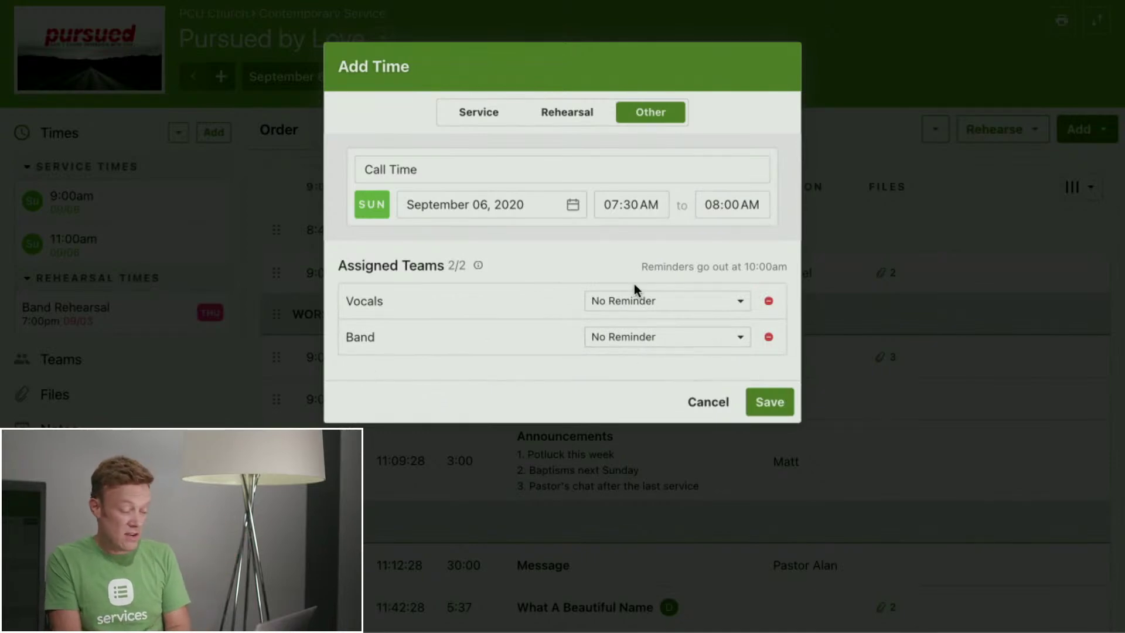
left_click(769, 404)
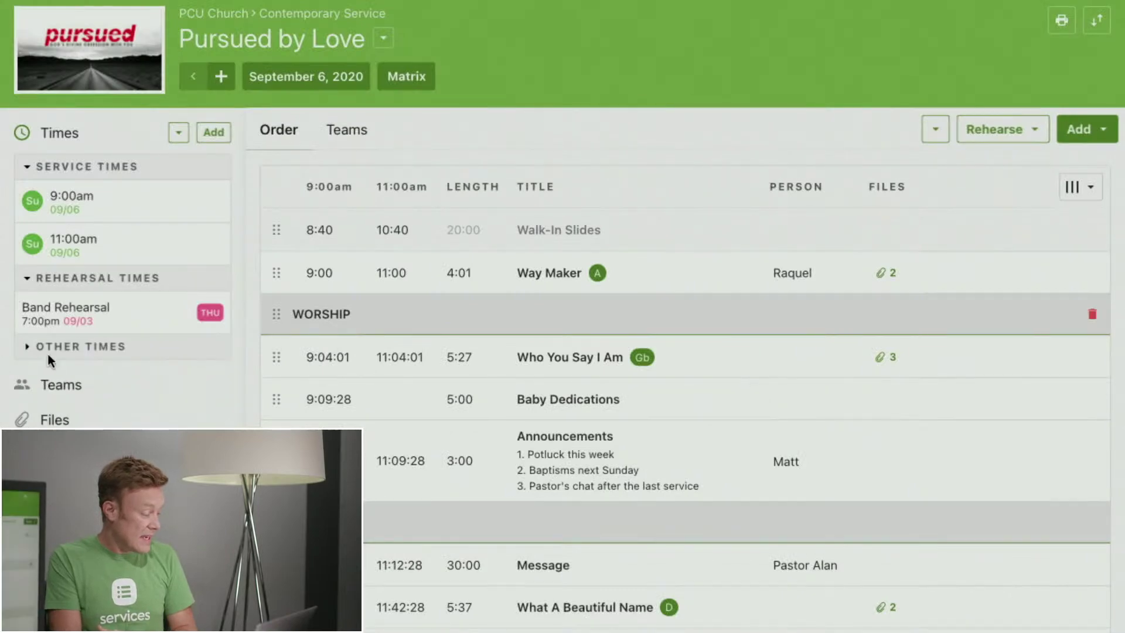
left_click(61, 352)
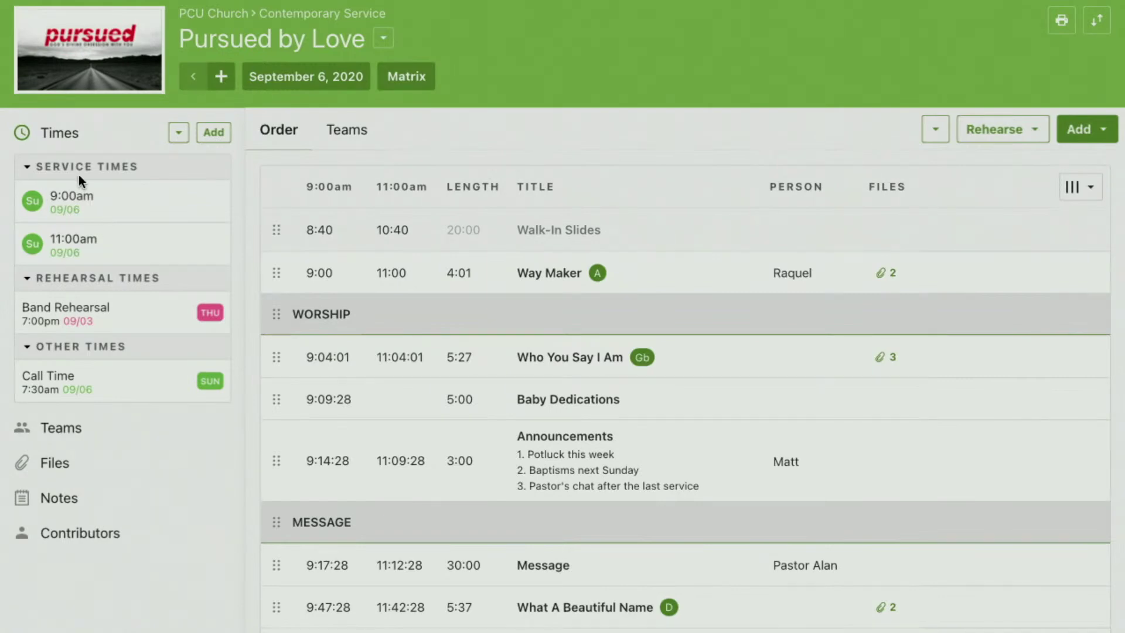
Collapse and reopen the Times section to compare the service order's layout, leaving the section collapsed.
left_click(56, 141)
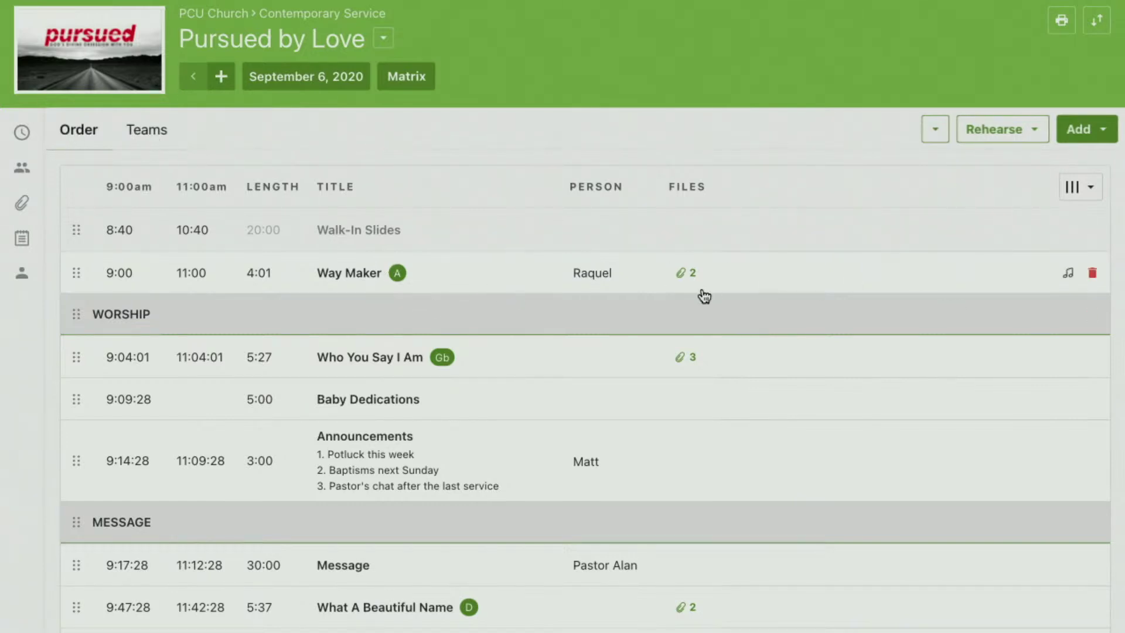
left_click(22, 135)
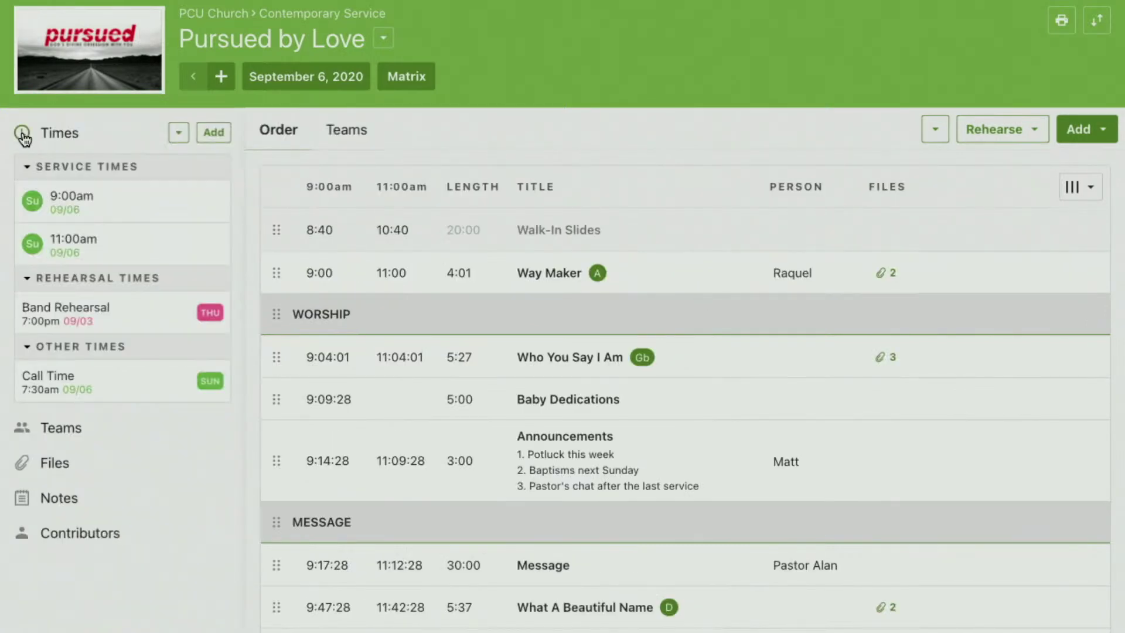
left_click(22, 135)
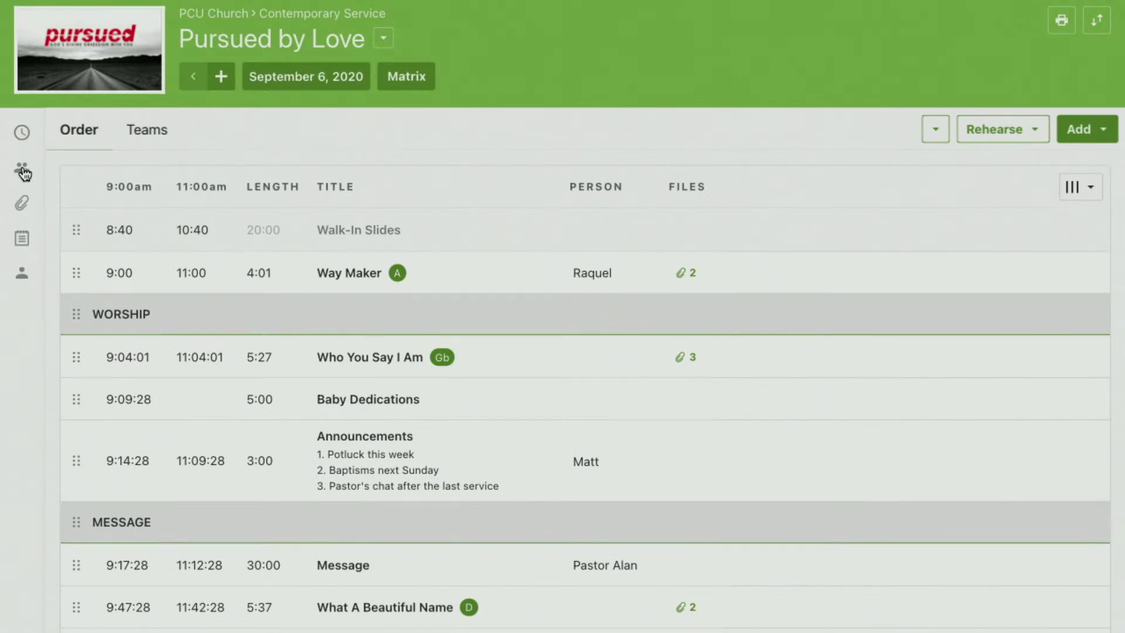
Open the plan's Files section and view the available ways to add a file, closing without adding one.
left_click(22, 207)
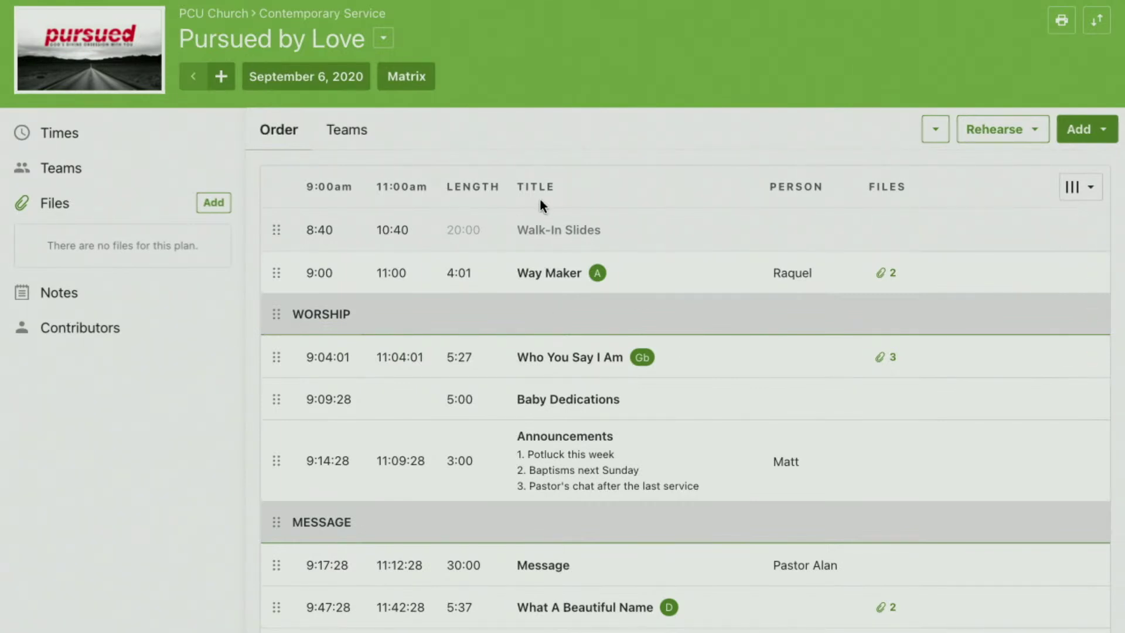
scroll(539, 202, "up", 3)
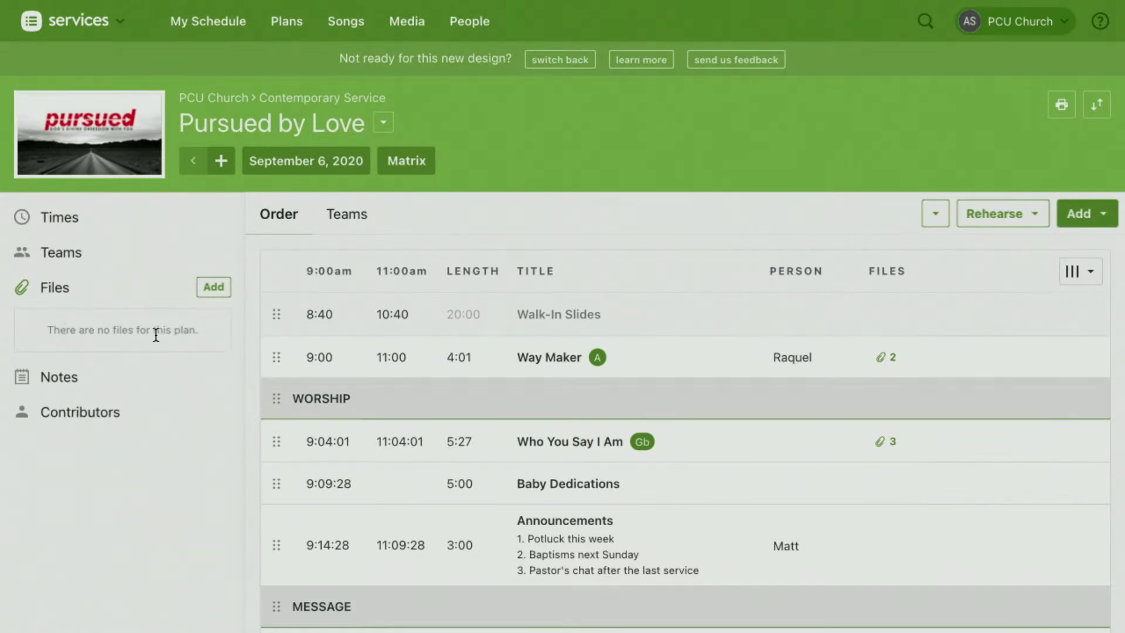
left_click(216, 290)
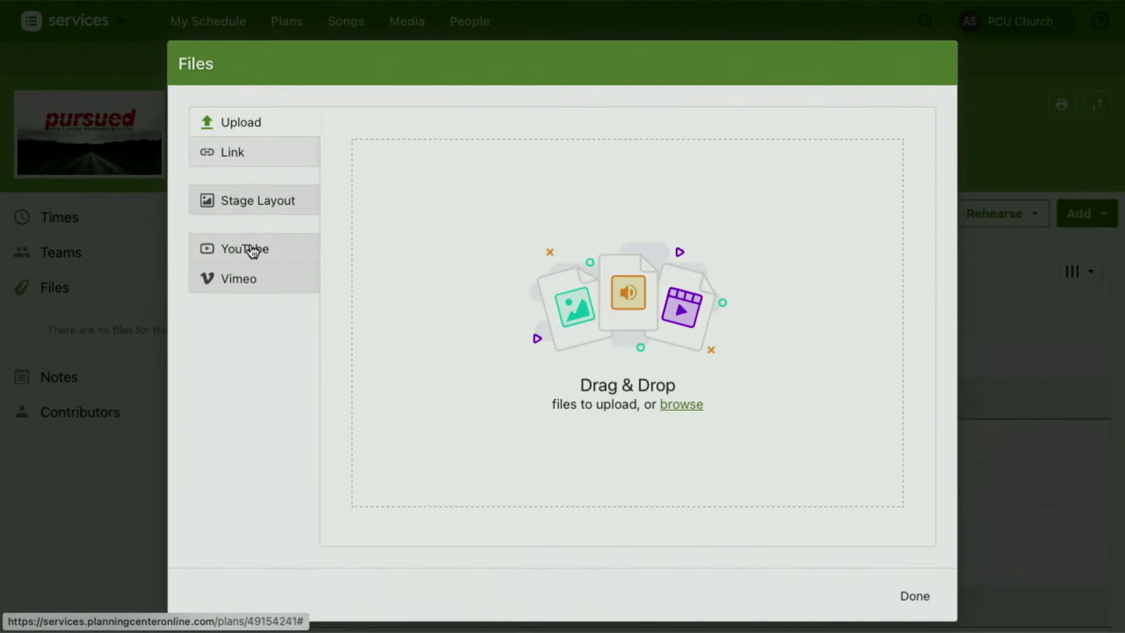
left_click(916, 595)
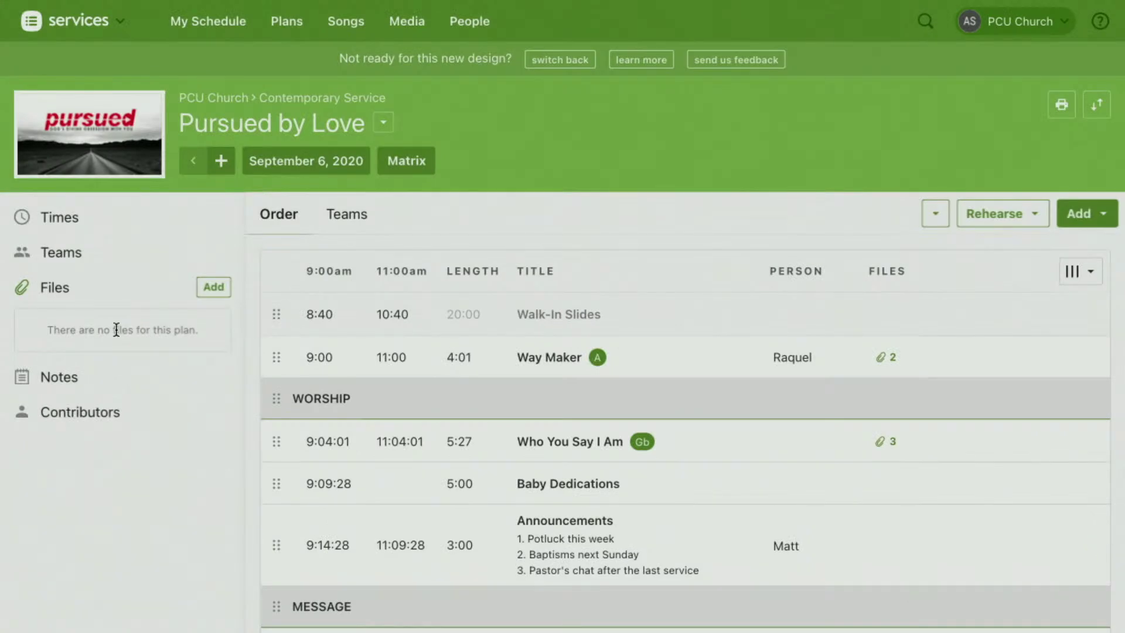
Add a plan note in the Band category reading "Notes about all my songs".
left_click(58, 293)
left_click(23, 324)
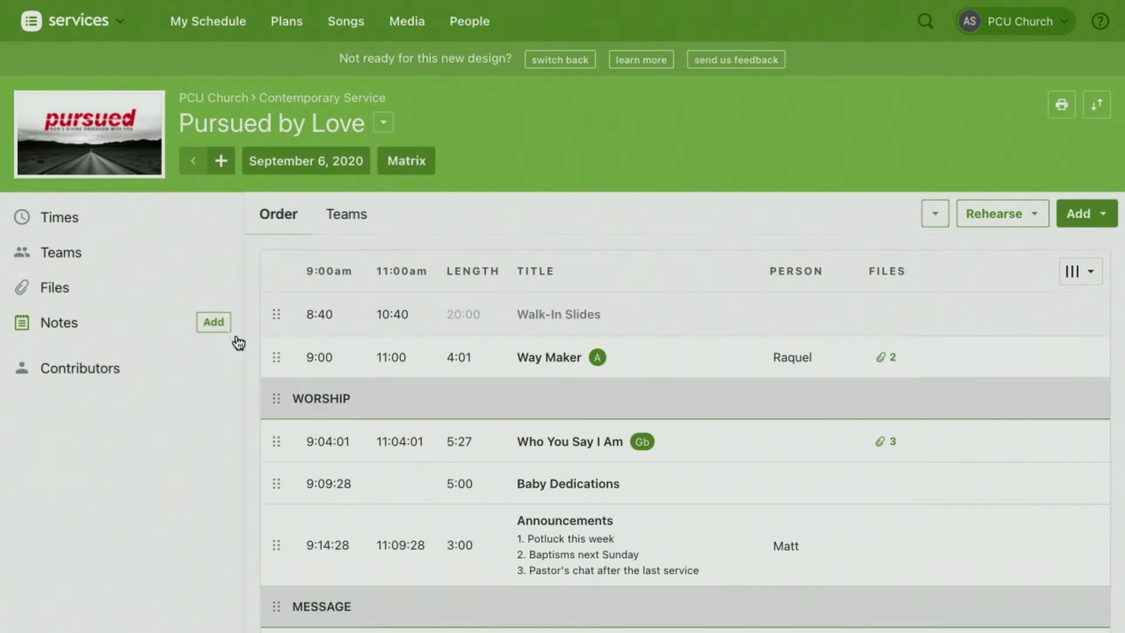
left_click(214, 322)
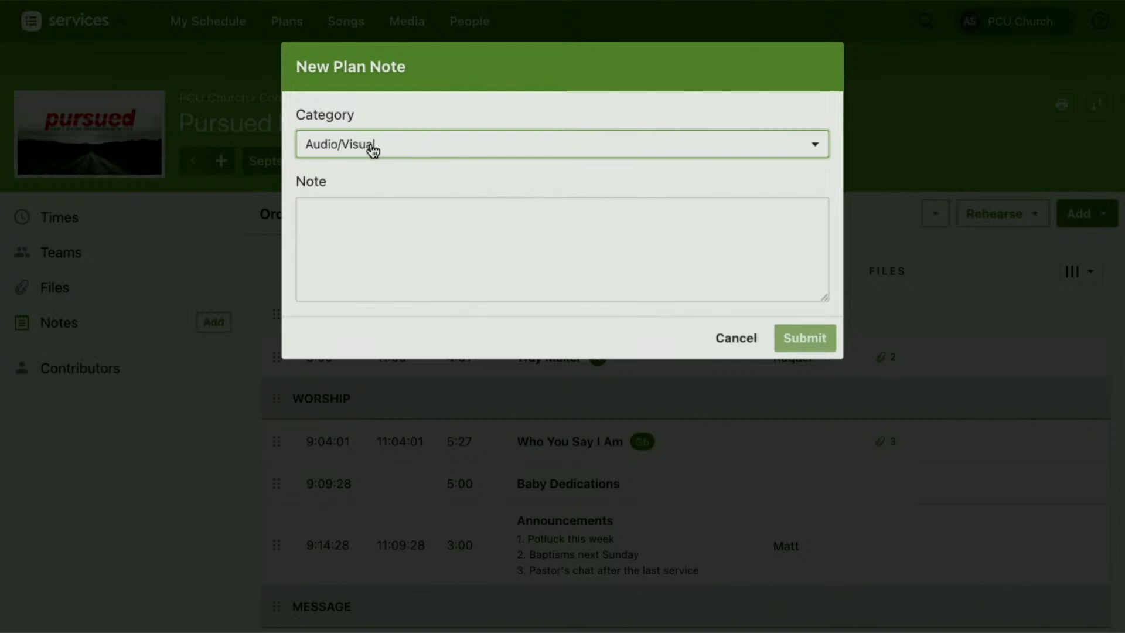
left_click(373, 150)
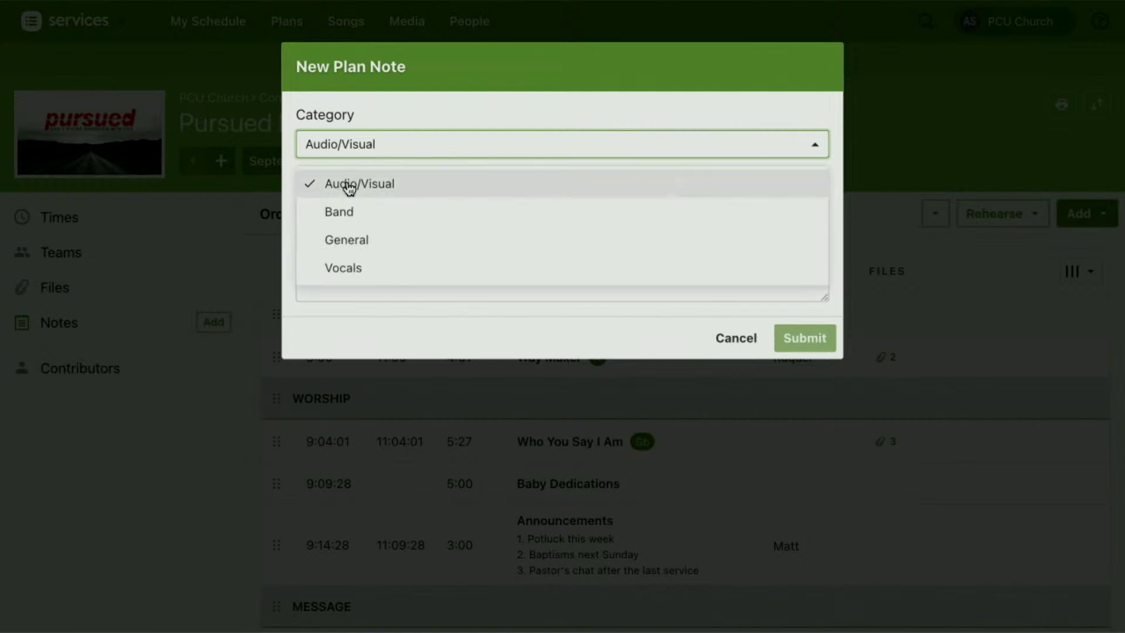
left_click(345, 215)
left_click(393, 211)
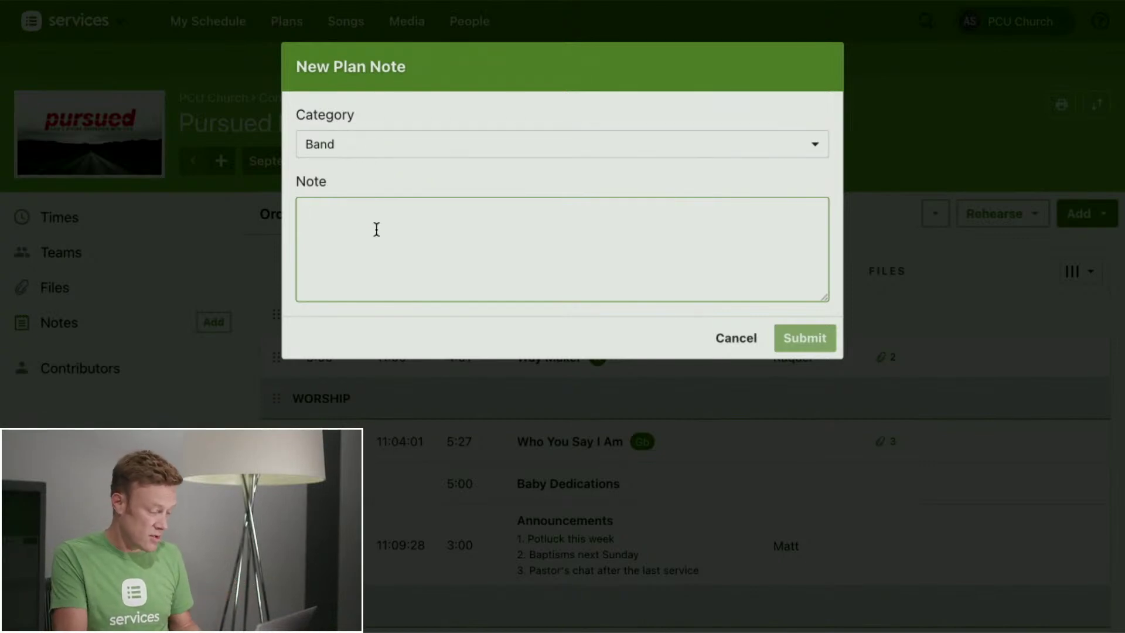
type("Notes ")
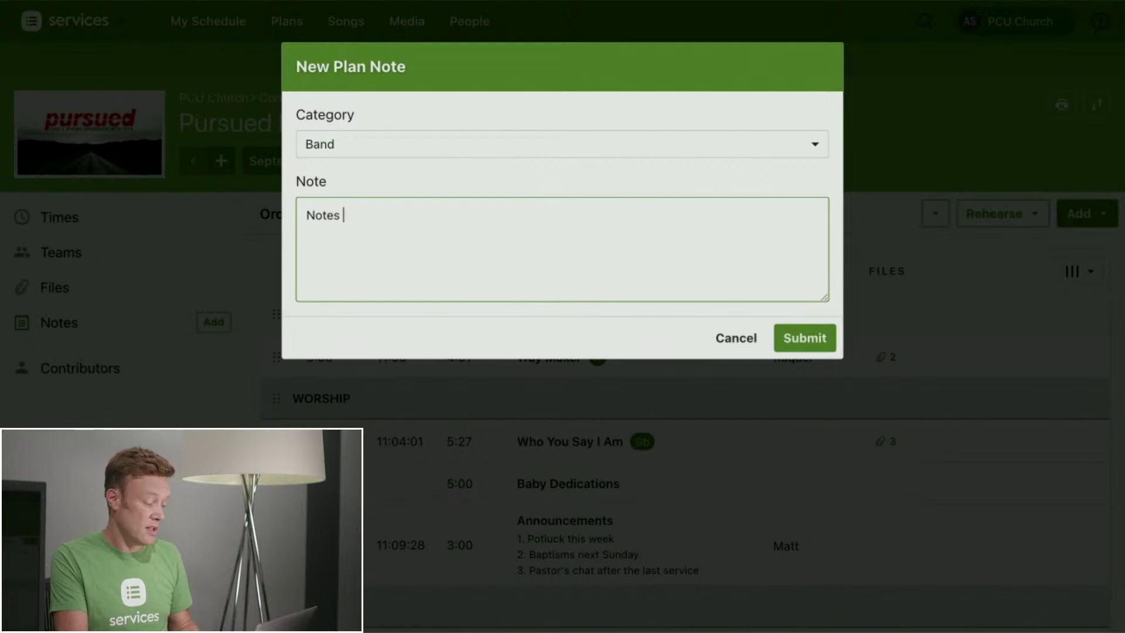
type("about all my songs")
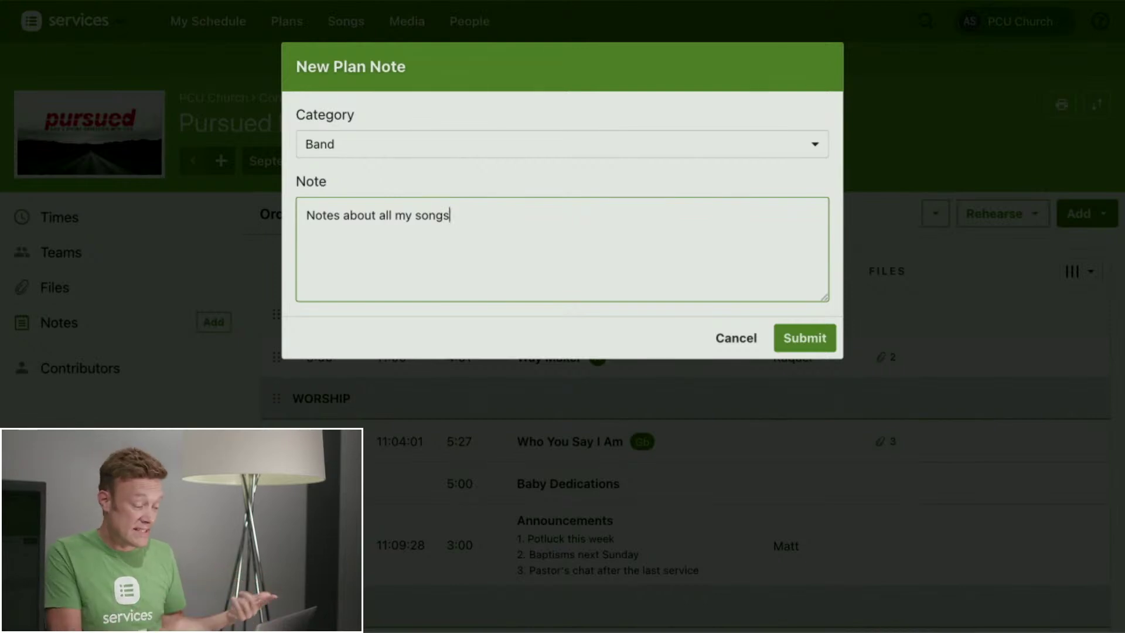
left_click(805, 336)
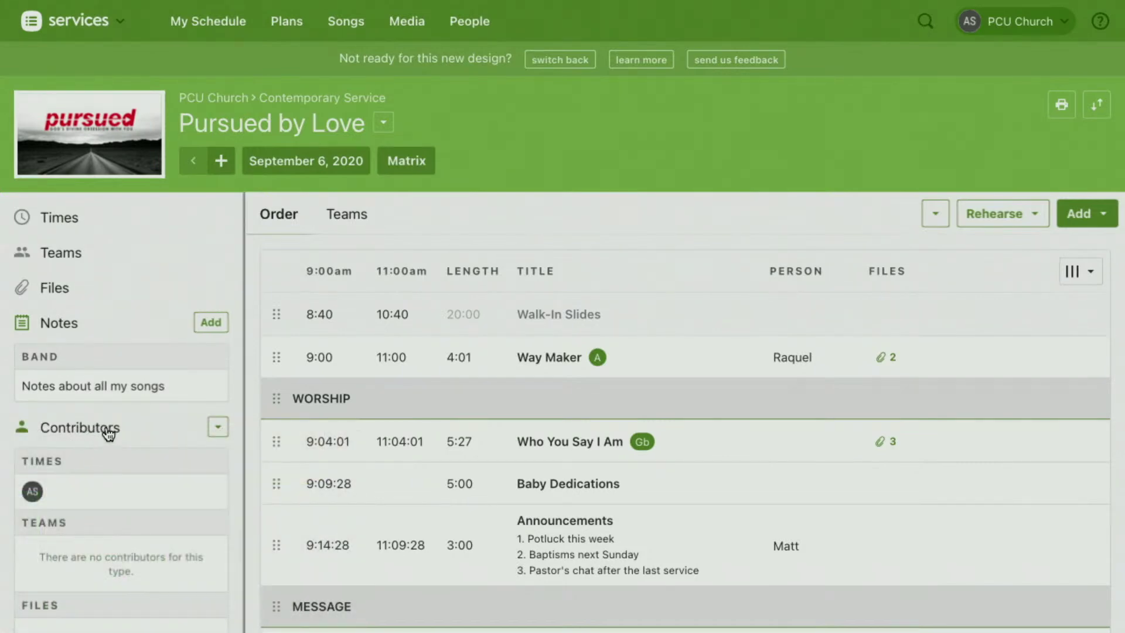
Review the plan's contributors from Times through General, checking the activity details of the Times contributor.
scroll(108, 432, "down", 2)
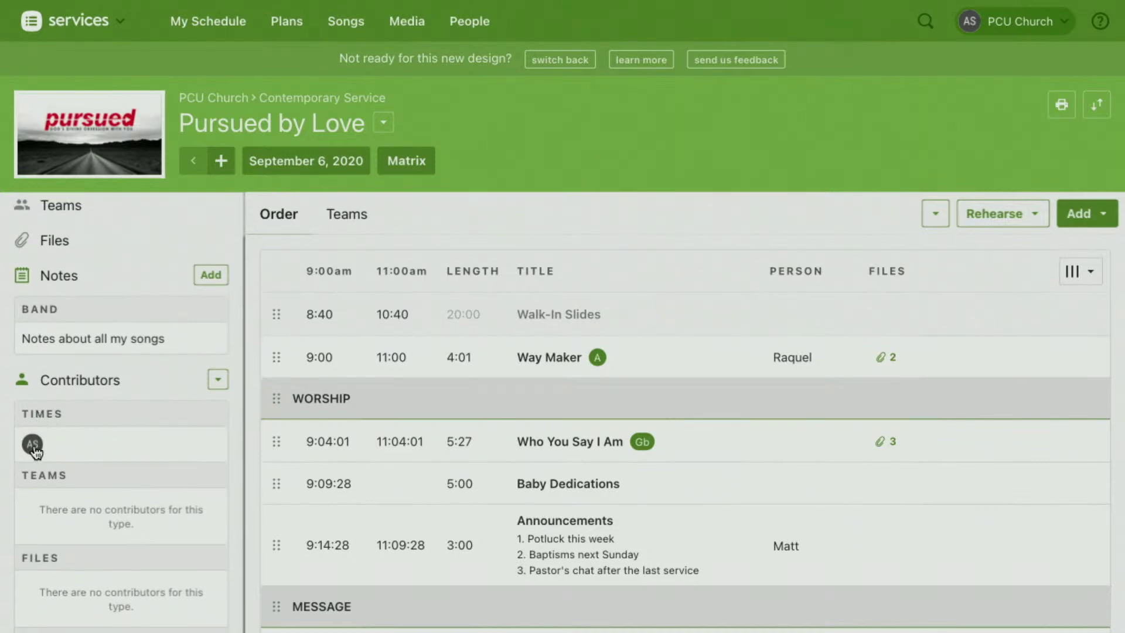
mouse_move(35, 451)
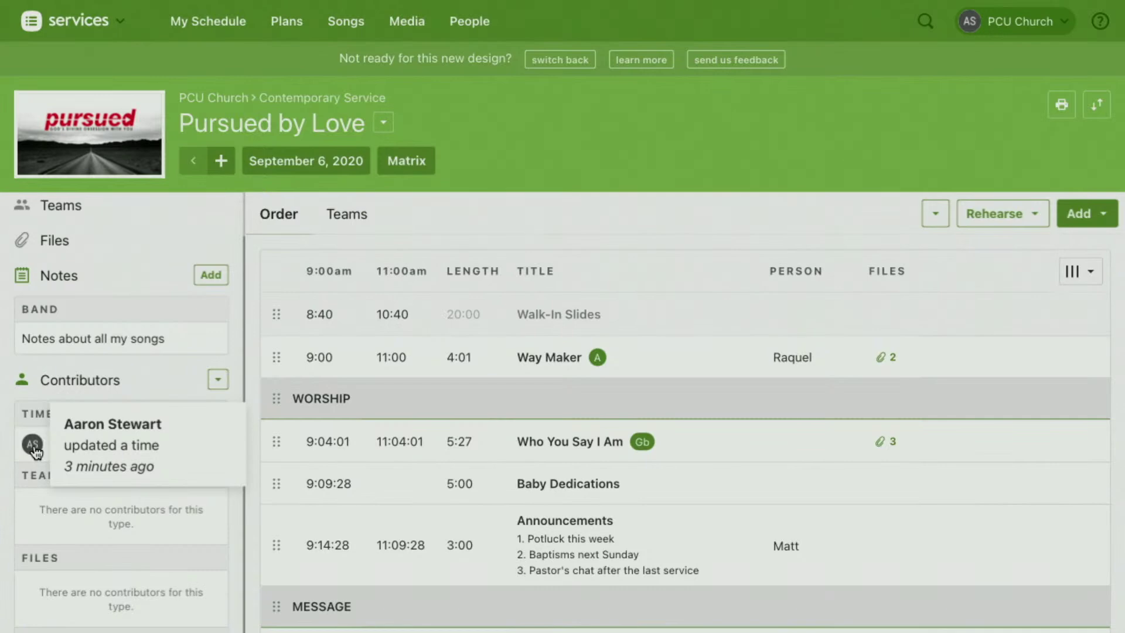
scroll(115, 450, "down", 1)
scroll(113, 445, "down", 4)
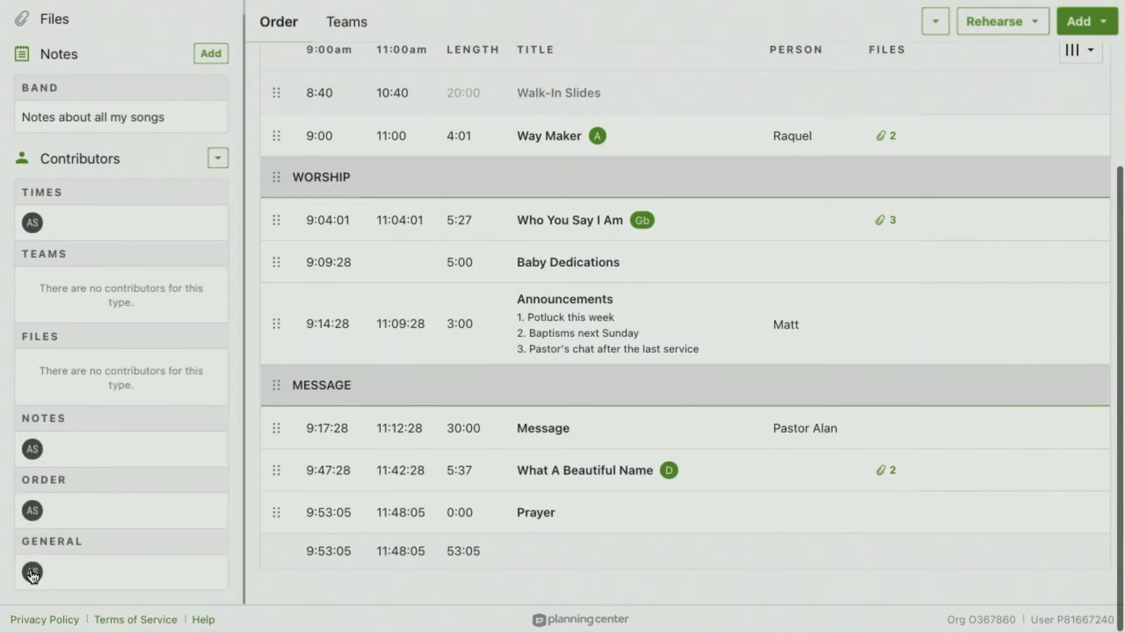
Check the General contributor's activity details, and collapse the plan's Contributors and Notes sections.
mouse_move(33, 574)
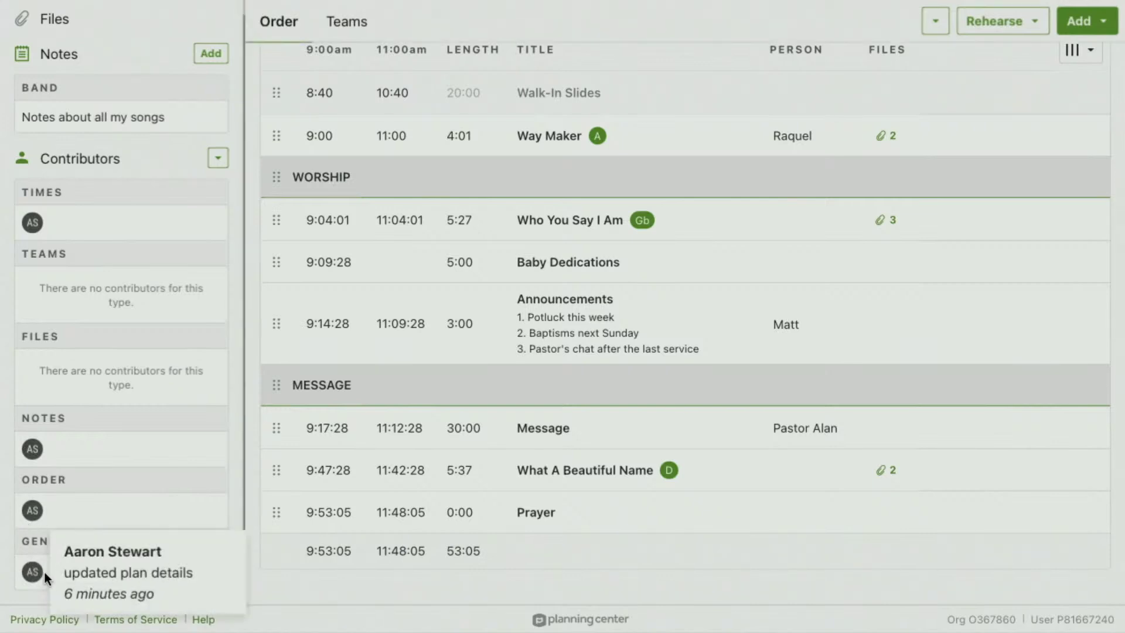
scroll(83, 445, "up", 1)
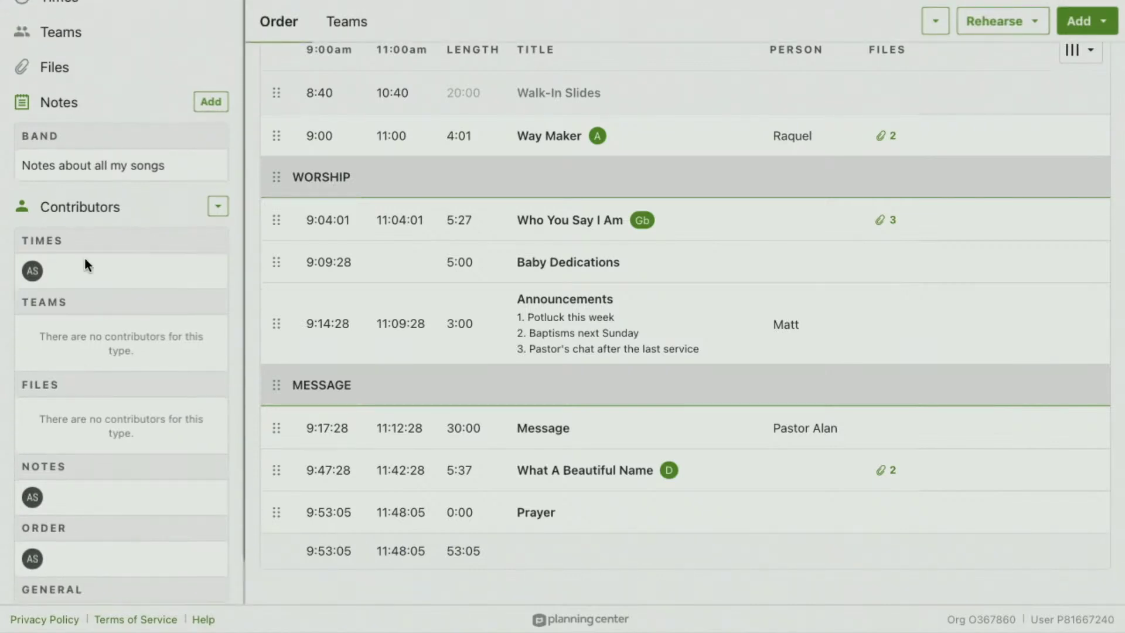
left_click(76, 212)
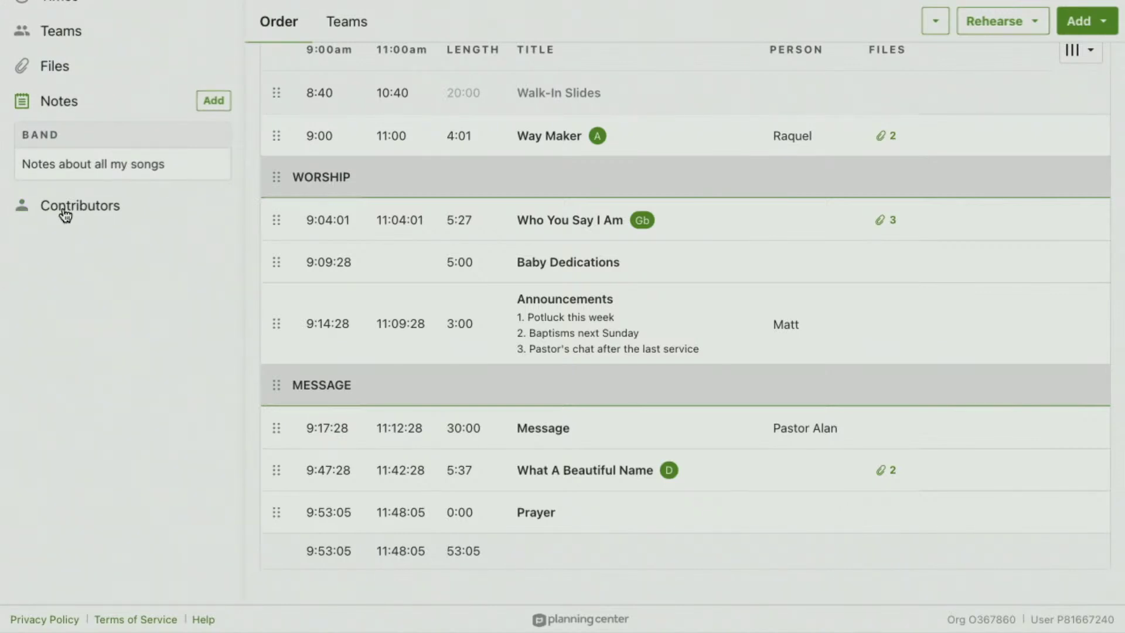
left_click(62, 108)
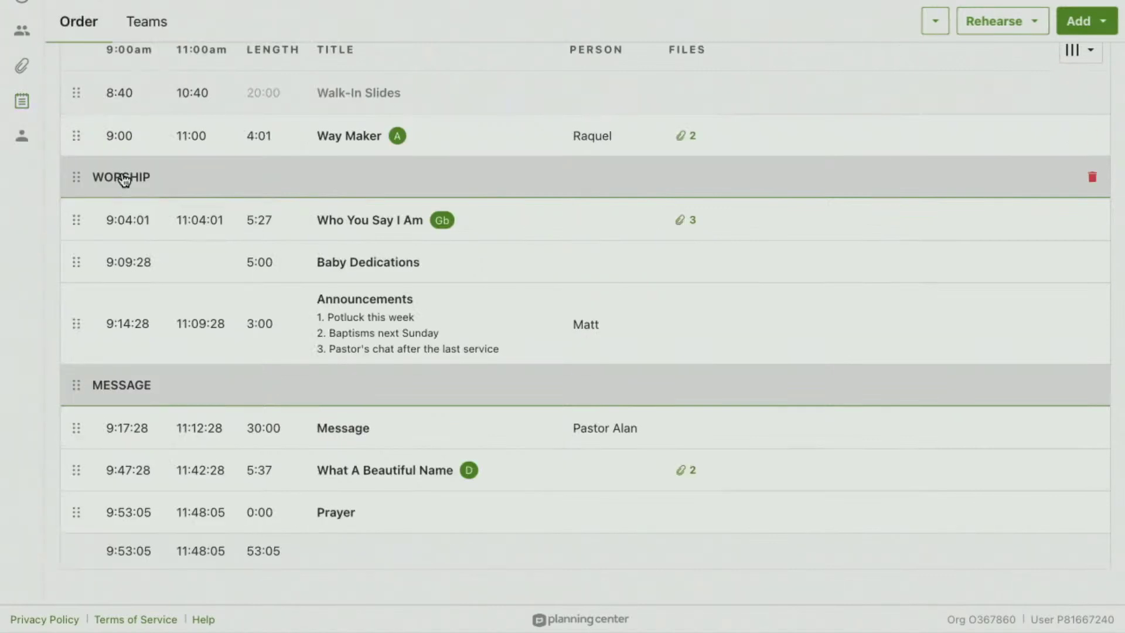
Review the plan's print options with the 9:00am time included and the available report types, closing without printing.
scroll(244, 219, "up", 4)
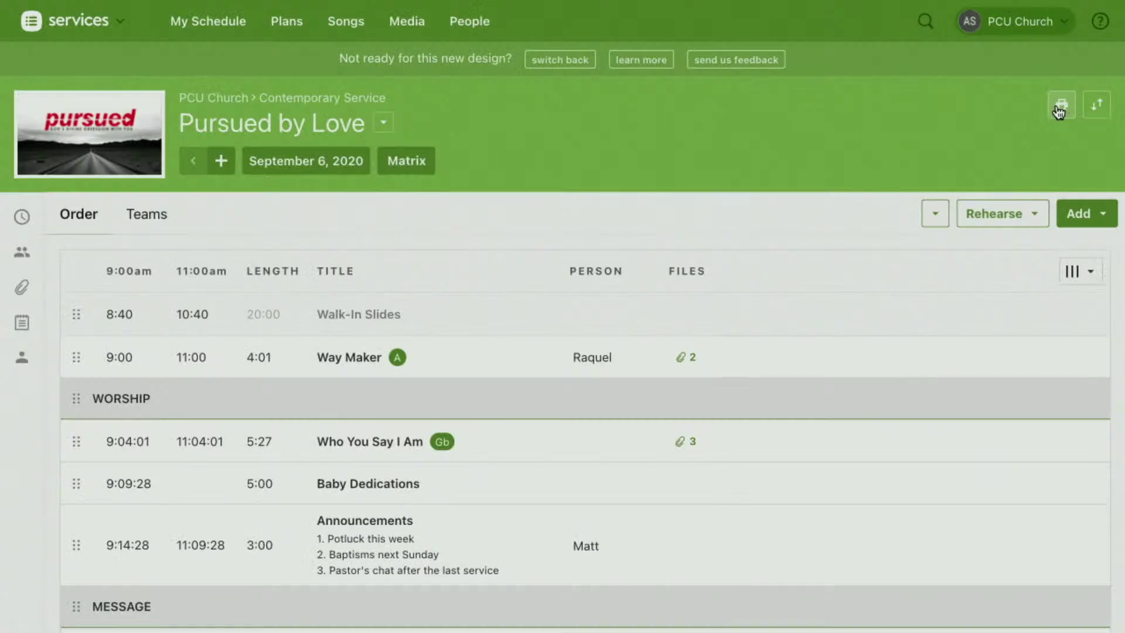
left_click(1062, 112)
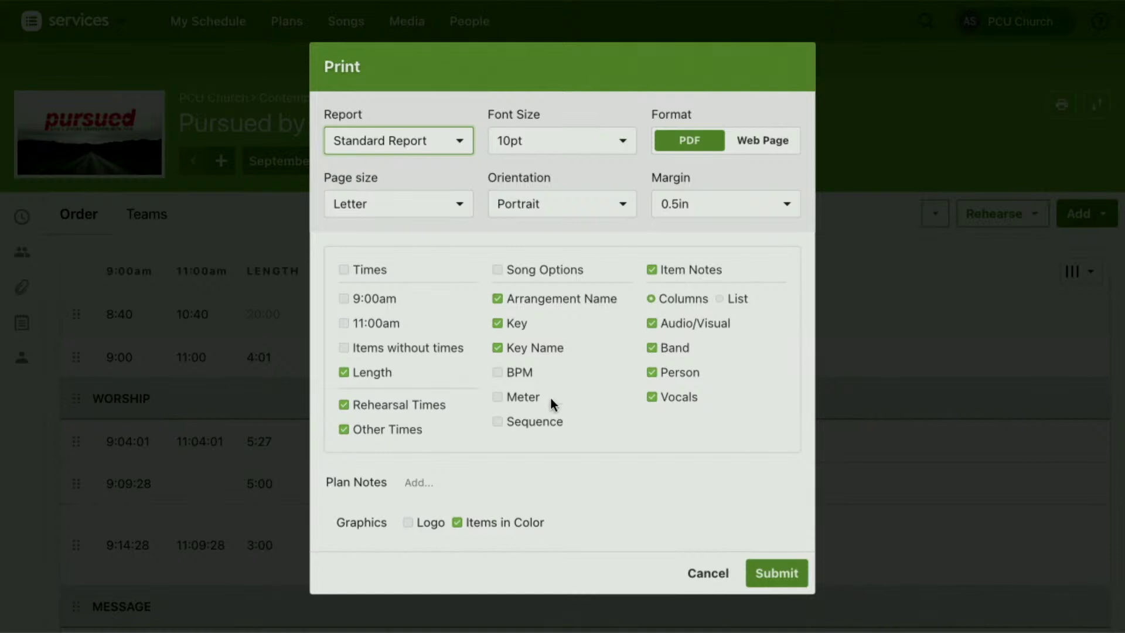
left_click(344, 299)
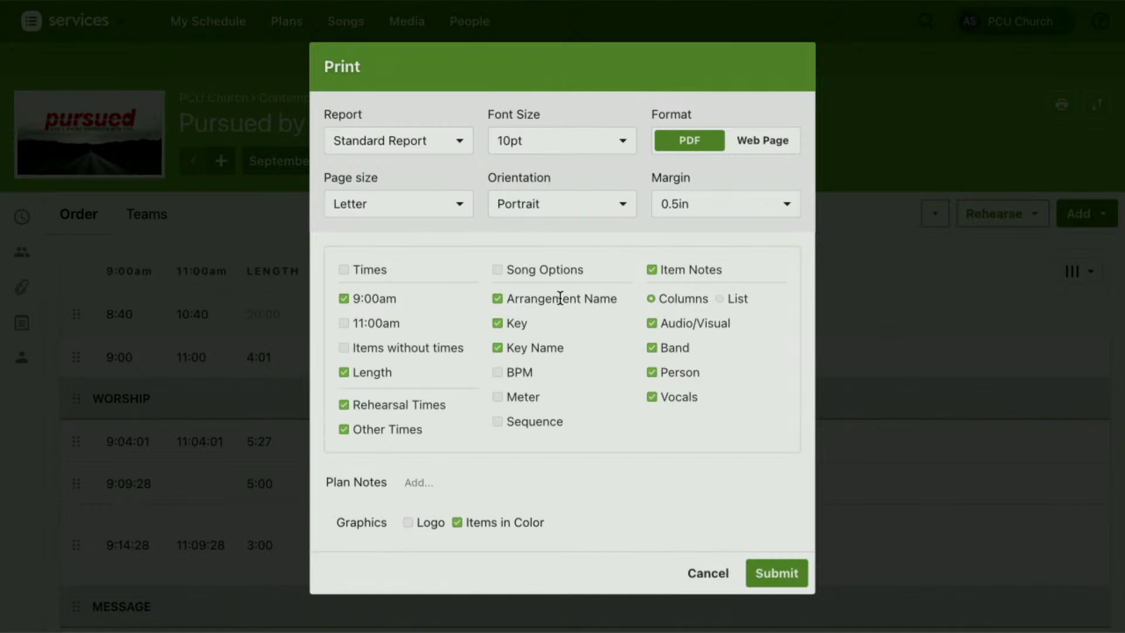
left_click(438, 151)
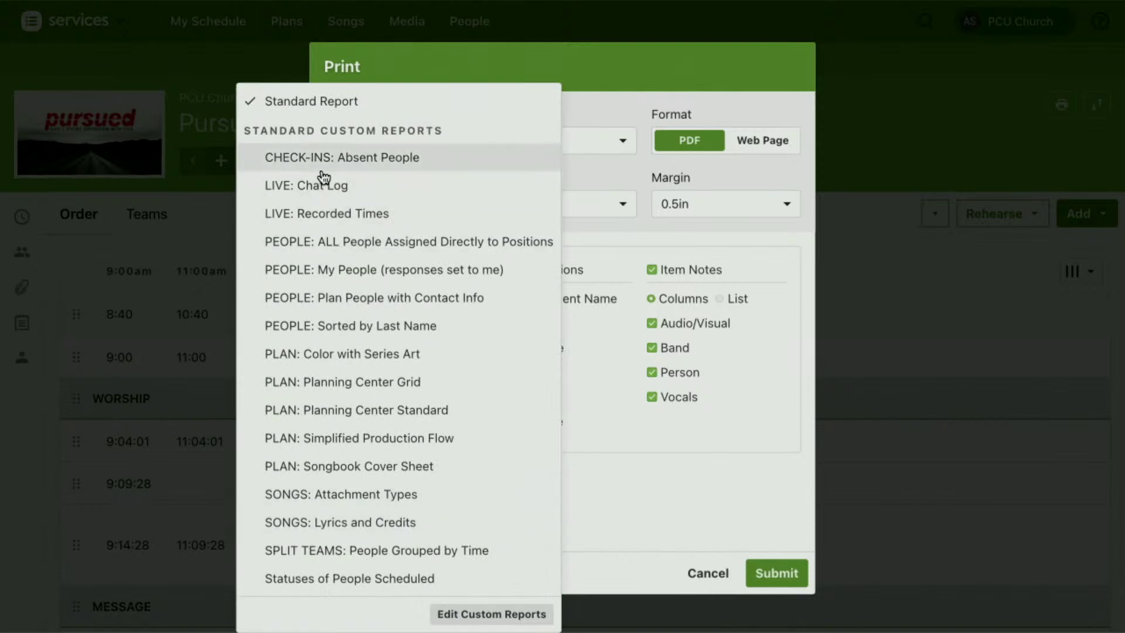
left_click(621, 238)
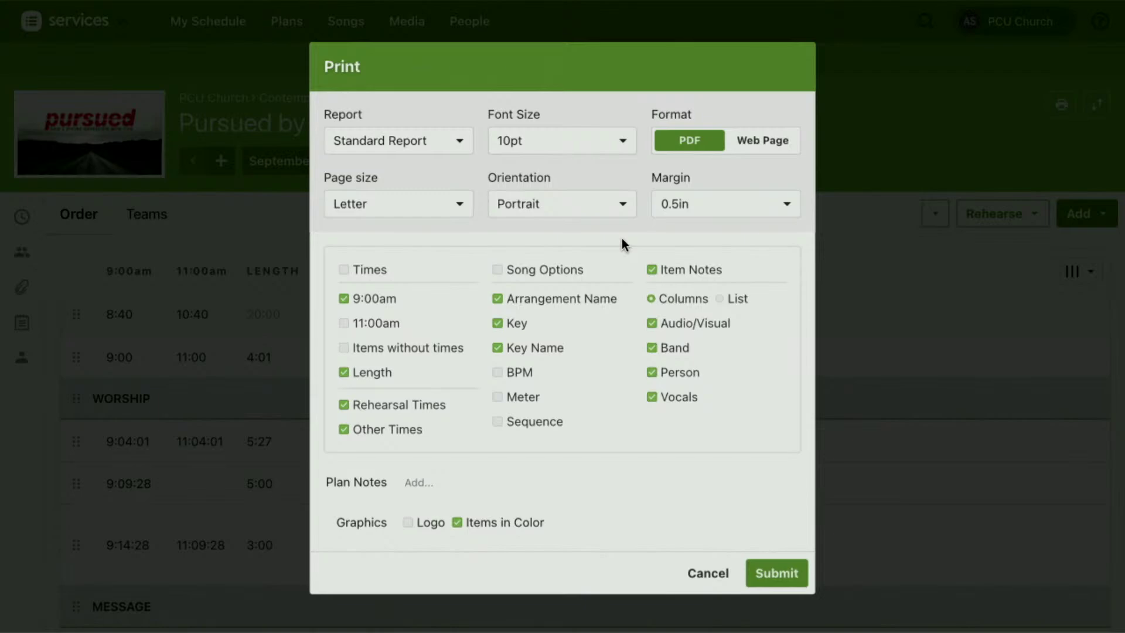
left_click(705, 580)
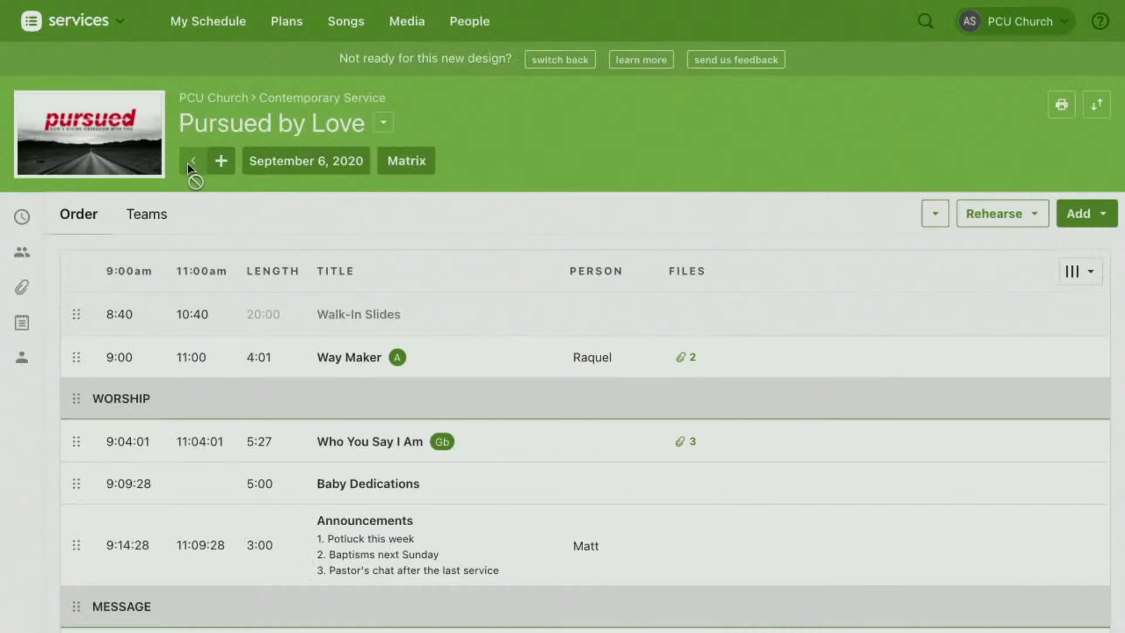
Add four plans starting on September 13, 2020, copying times from September 6, 2020 and using no template.
left_click(222, 165)
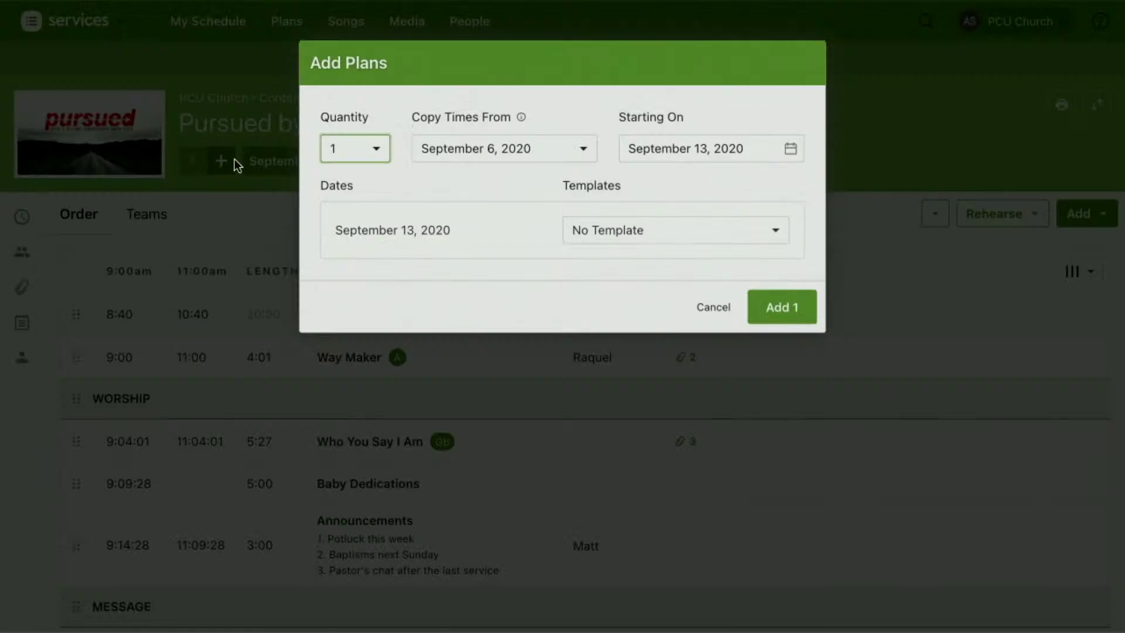
left_click(376, 156)
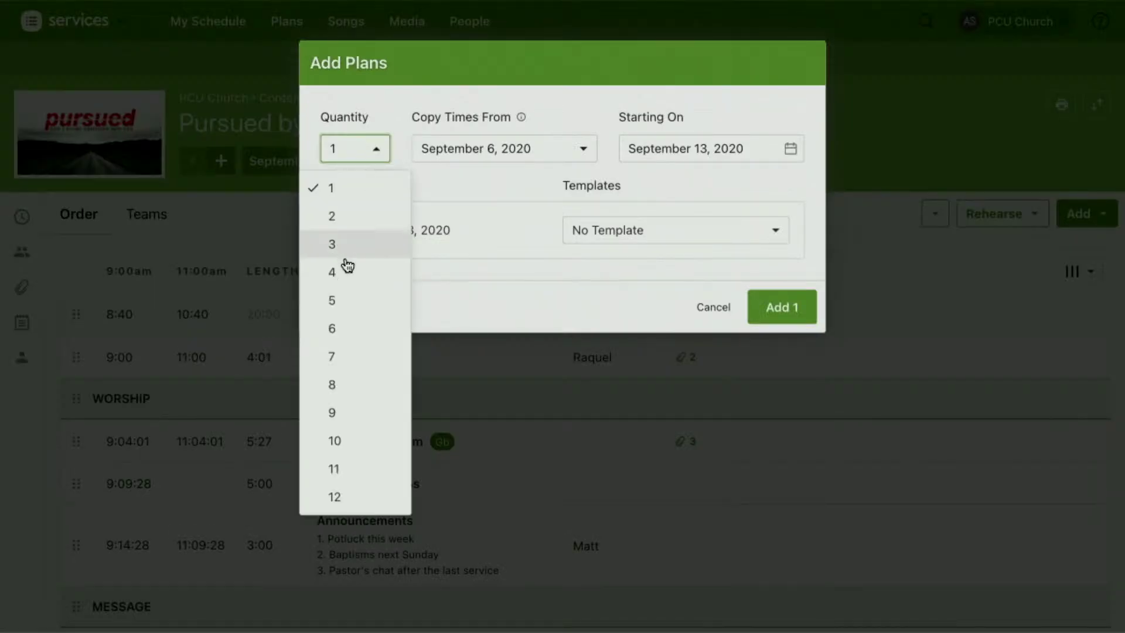
left_click(343, 270)
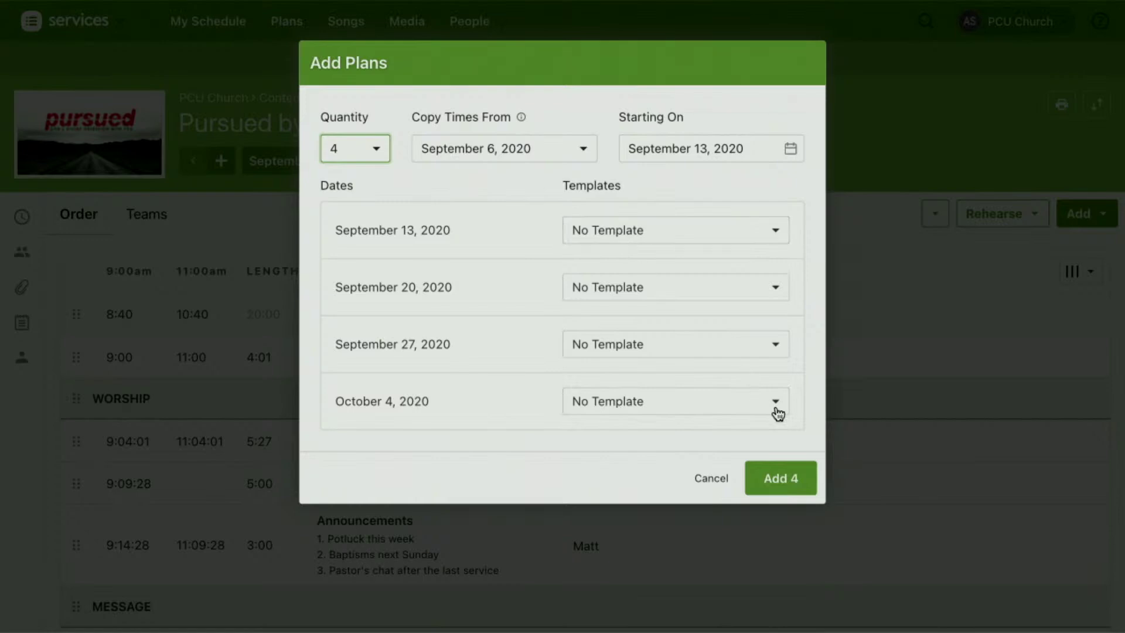
left_click(784, 481)
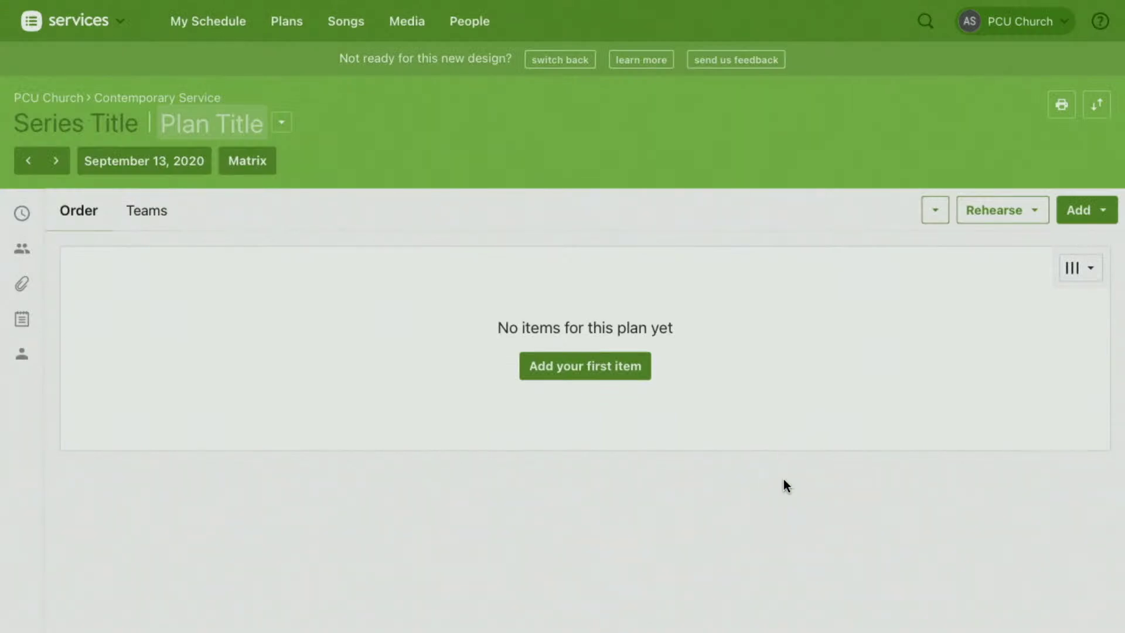
left_click(149, 162)
left_click(427, 159)
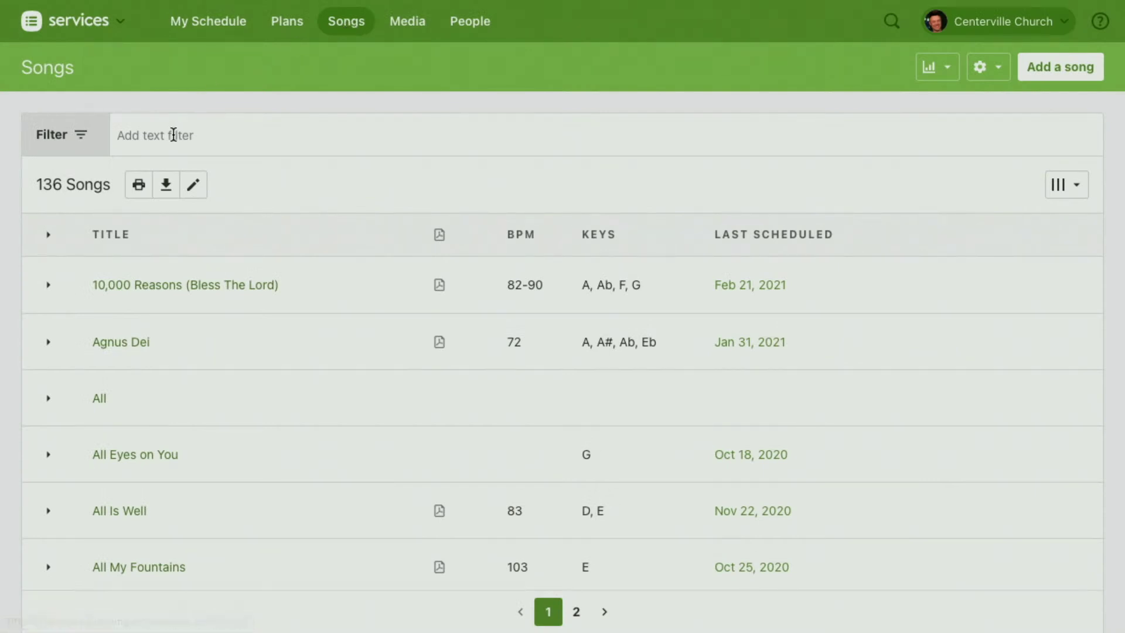
Filter the song library by "Who You Say" and open the song Who You Say I Am.
left_click(135, 140)
type("Who You Say")
key("Return")
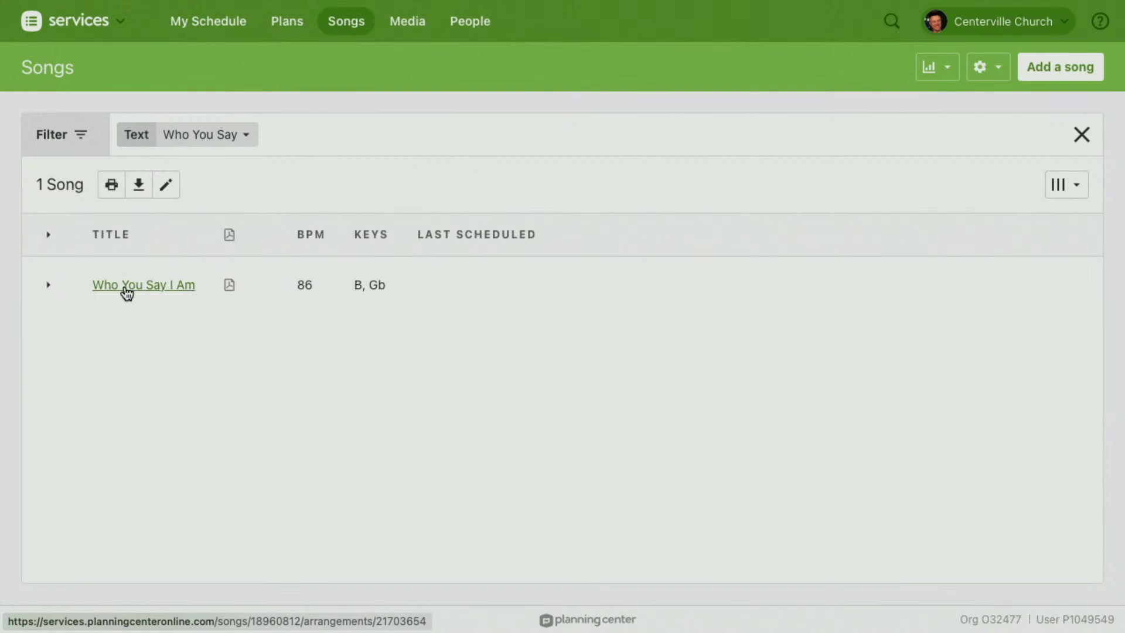
left_click(126, 291)
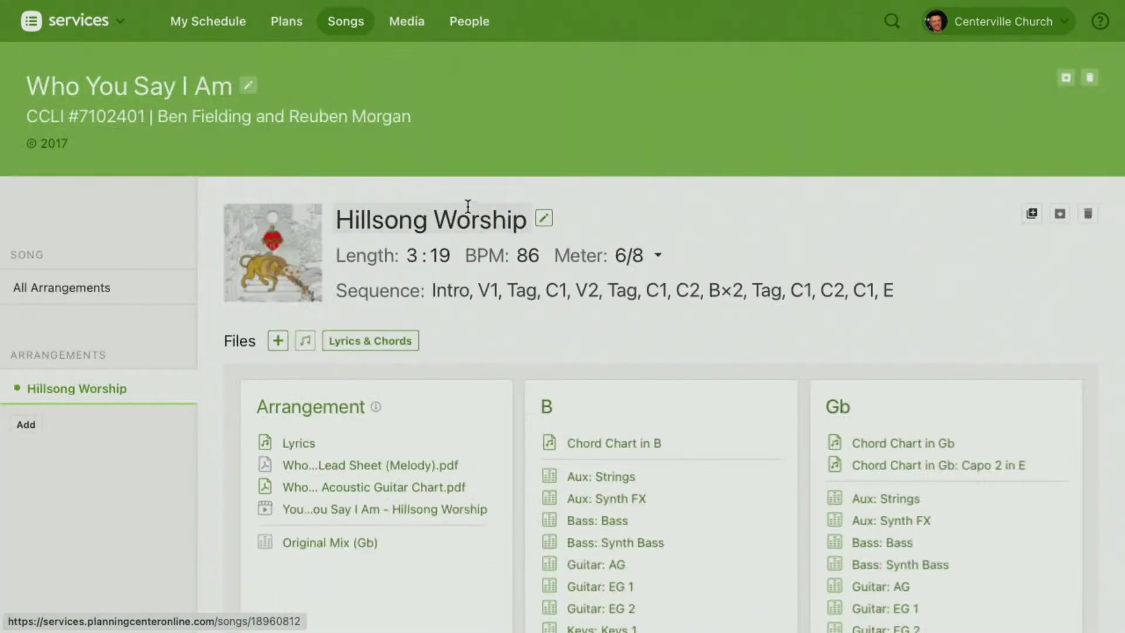
Start a new custom arrangement of the song named Acoustic, in the key of D major with no capo.
scroll(678, 193, "down", 1)
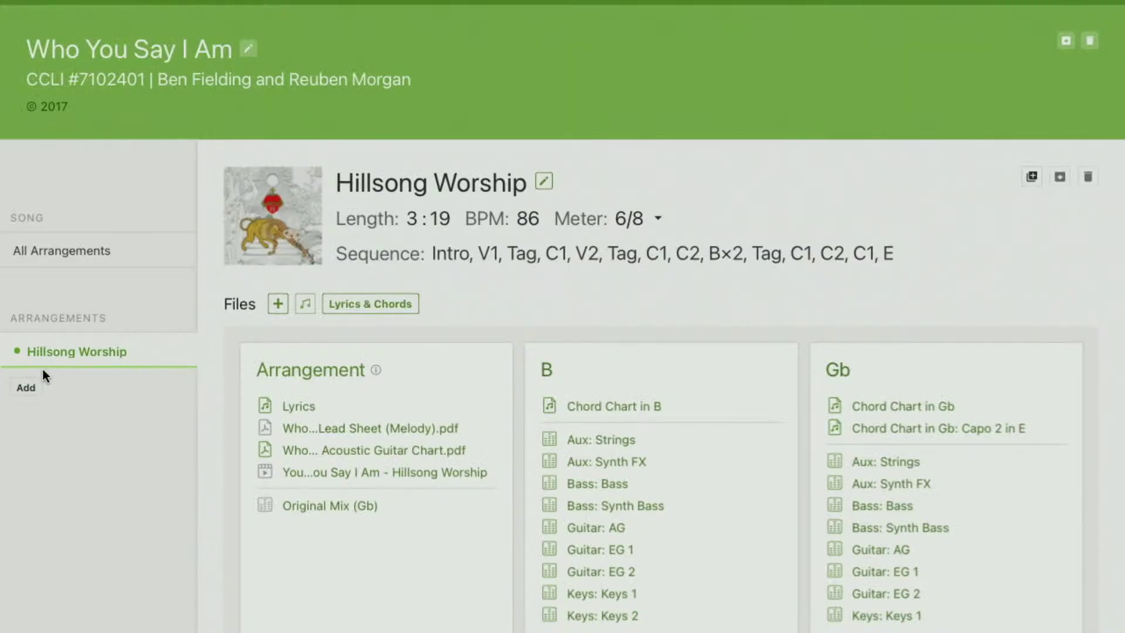
left_click(26, 390)
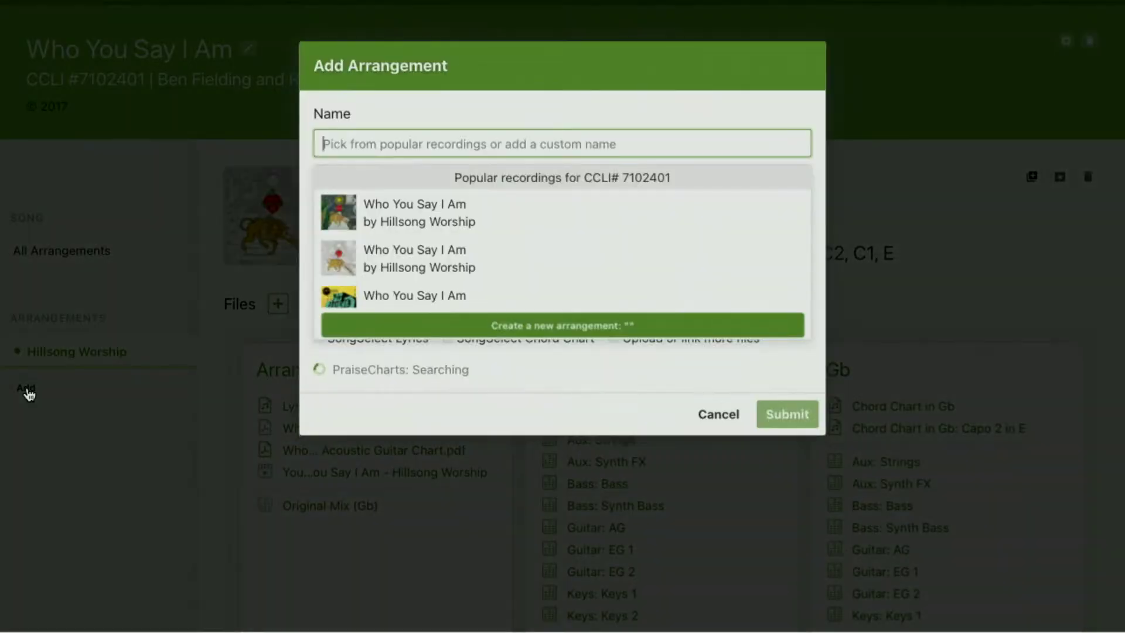
scroll(518, 239, "down", 3)
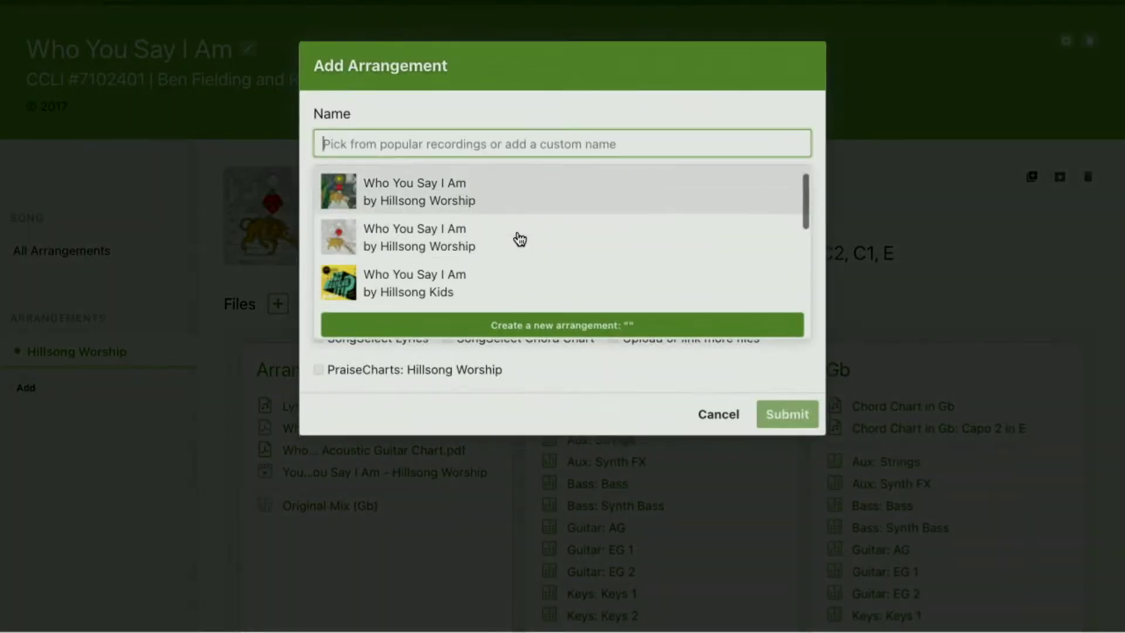
scroll(518, 238, "down", 1)
scroll(516, 237, "up", 5)
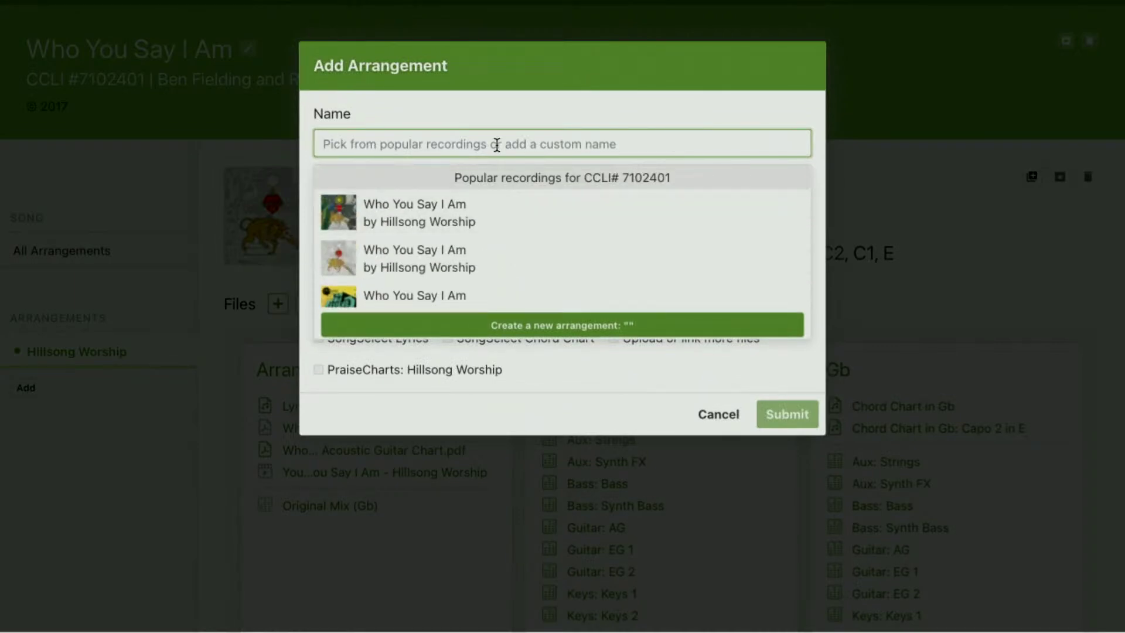
type("Acoustic")
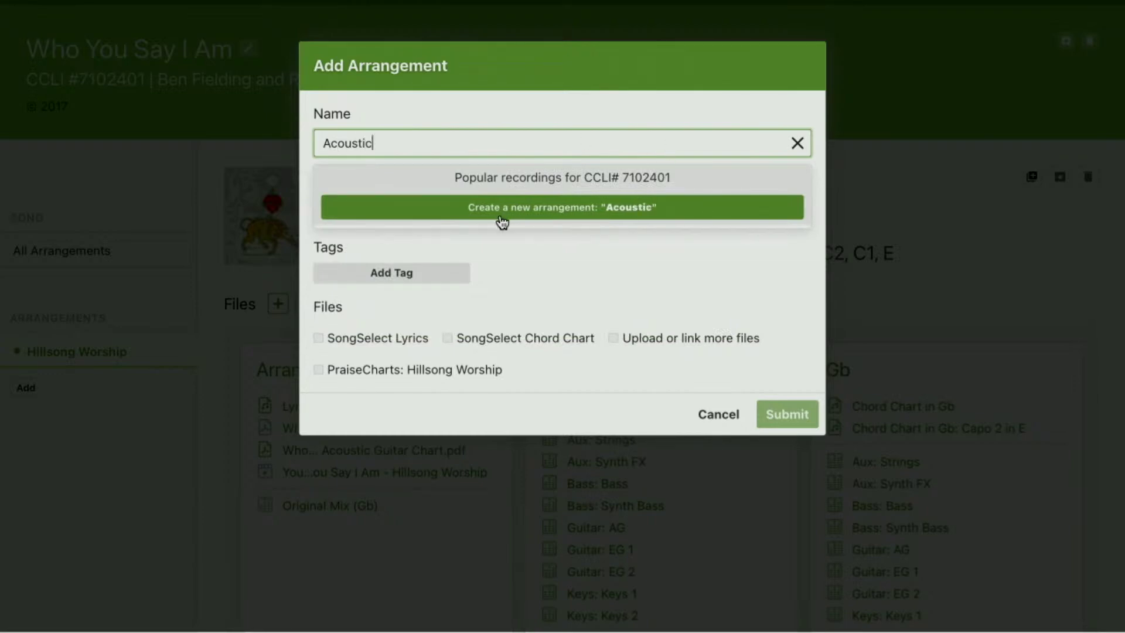
left_click(611, 213)
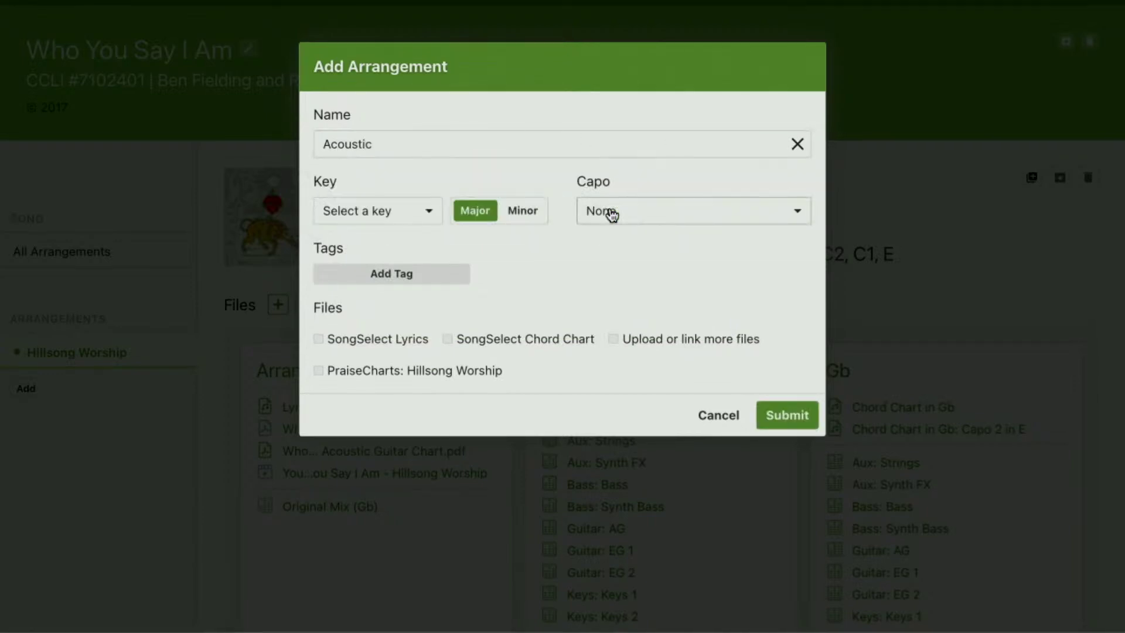
left_click(427, 214)
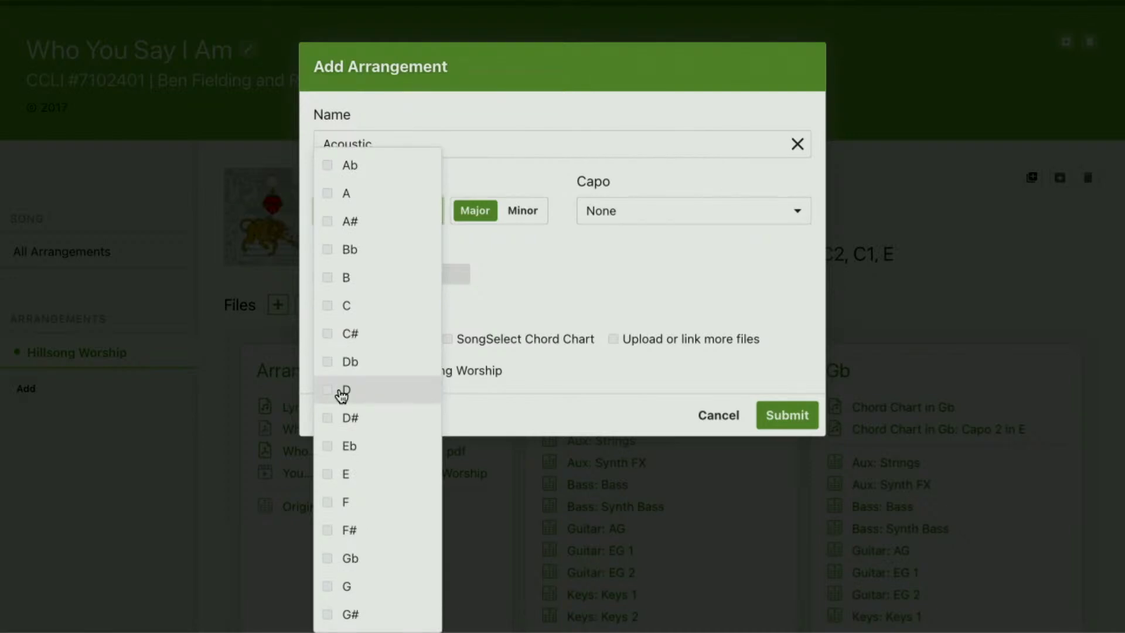
left_click(342, 393)
left_click(624, 265)
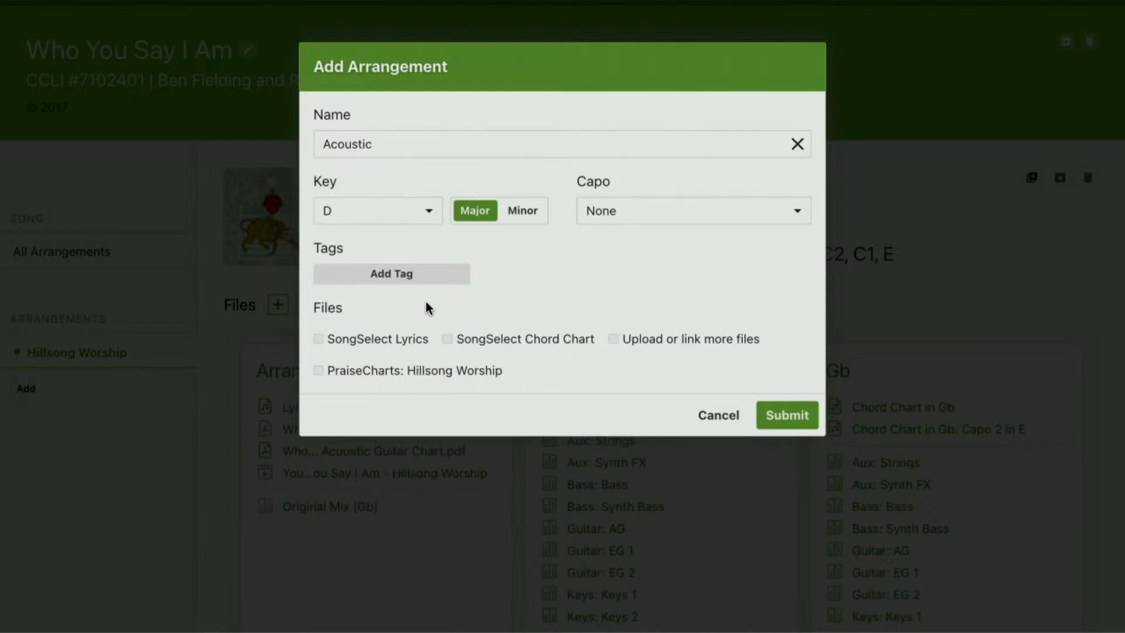
Include the SongSelect lyrics, SongSelect chord chart and PraiseCharts files with the Acoustic arrangement, and submit it.
left_click(318, 339)
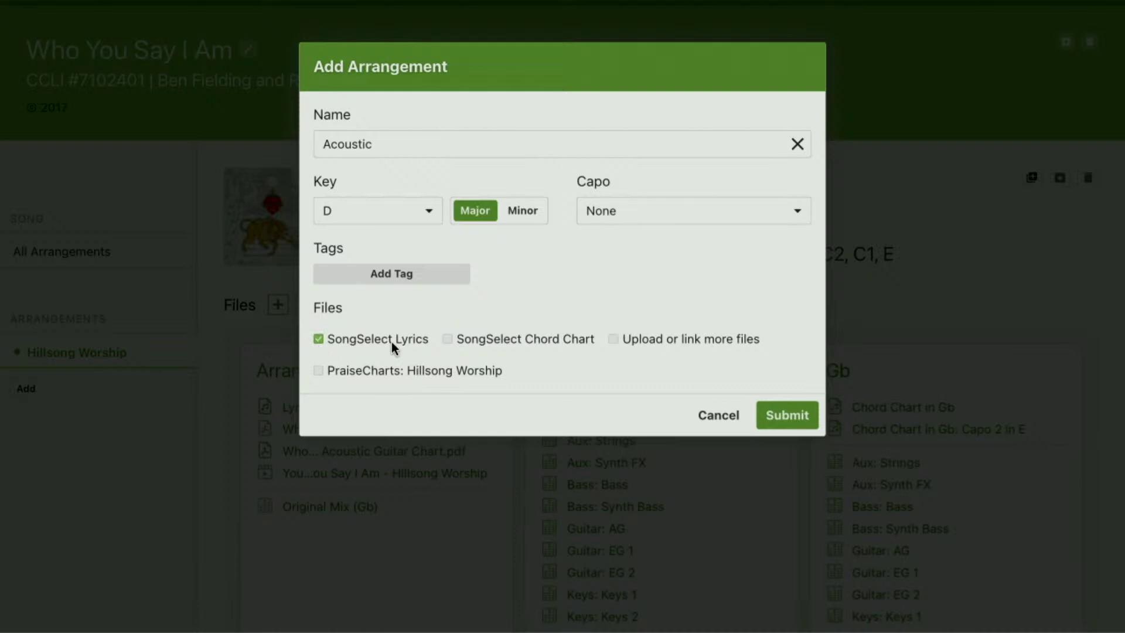
left_click(447, 339)
left_click(788, 417)
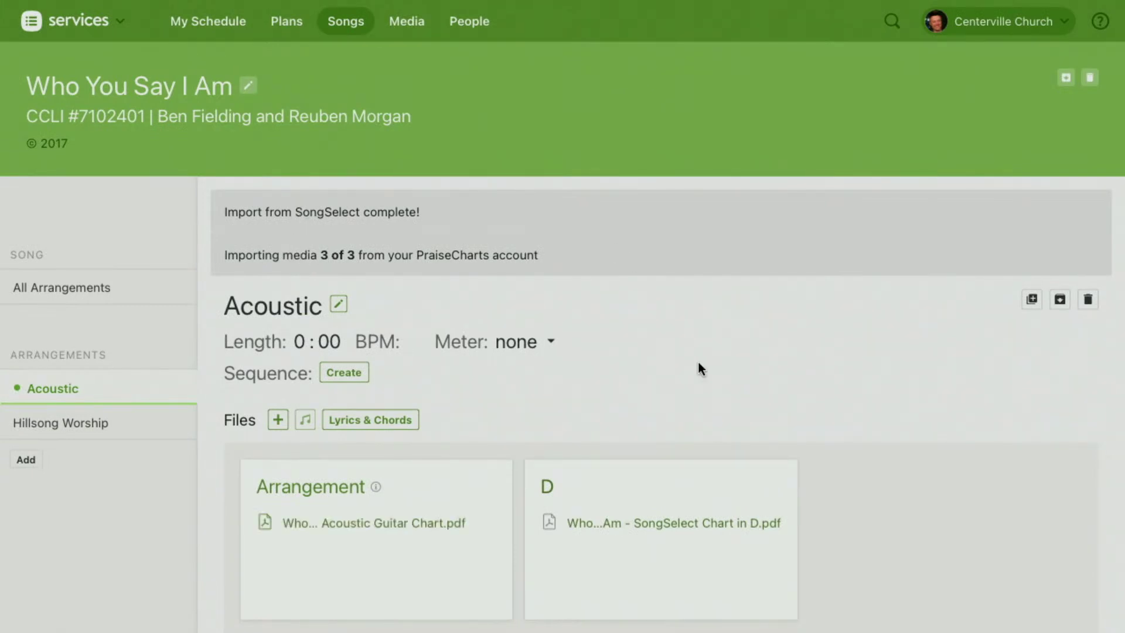
Add a C major key with the description "Low" to the Acoustic arrangement.
scroll(697, 360, "down", 3)
scroll(698, 365, "down", 1)
mouse_move(640, 323)
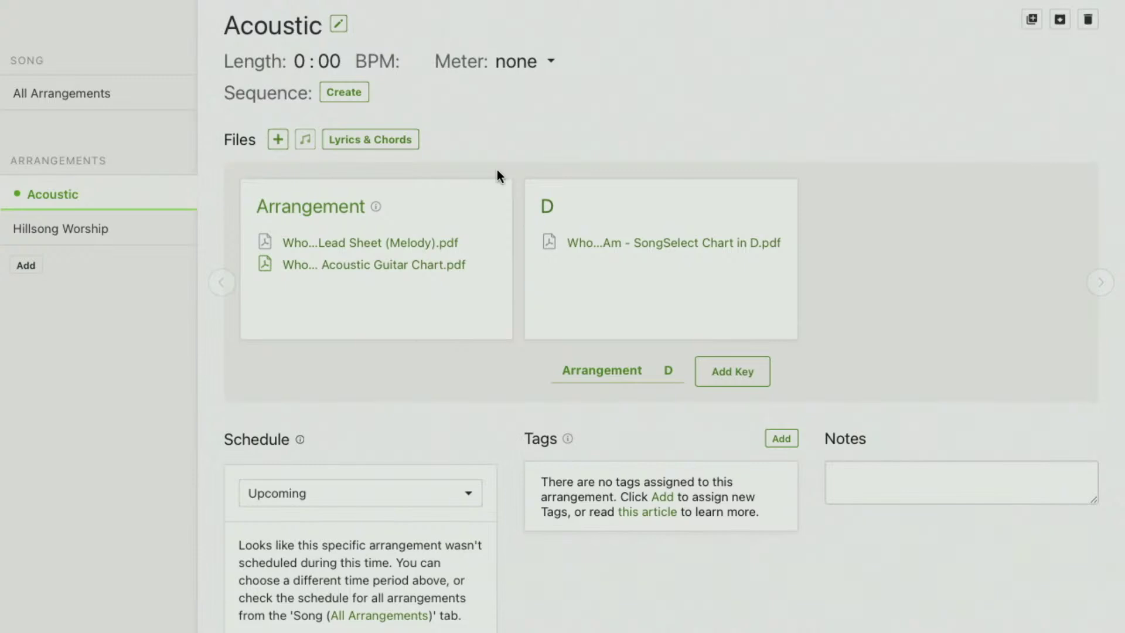
scroll(339, 199, "up", 1)
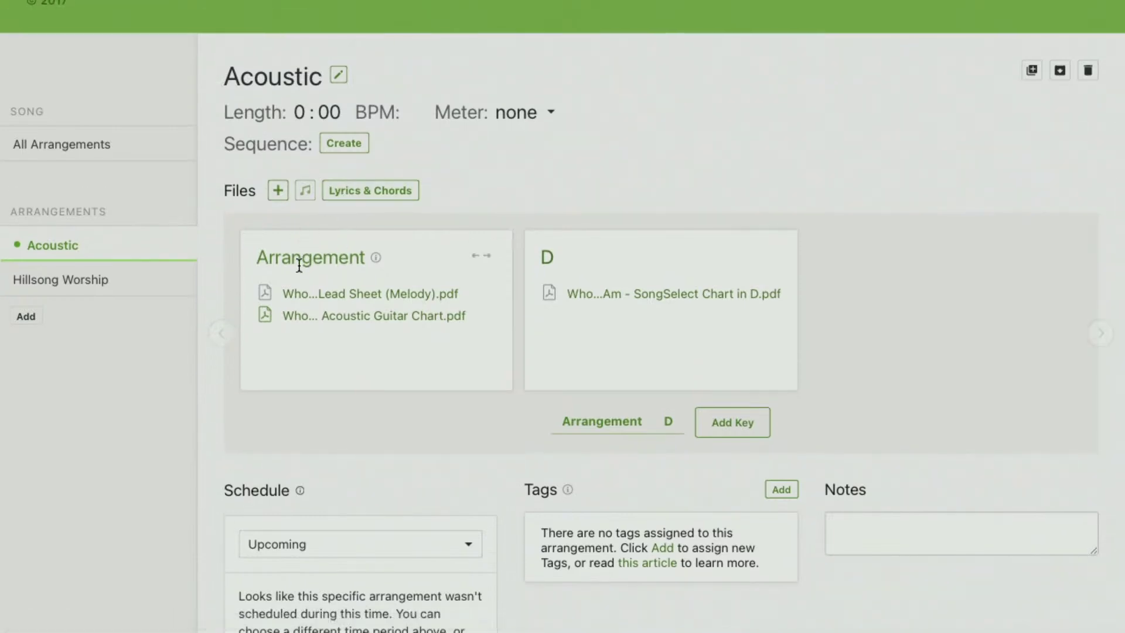
mouse_move(612, 300)
left_click(729, 426)
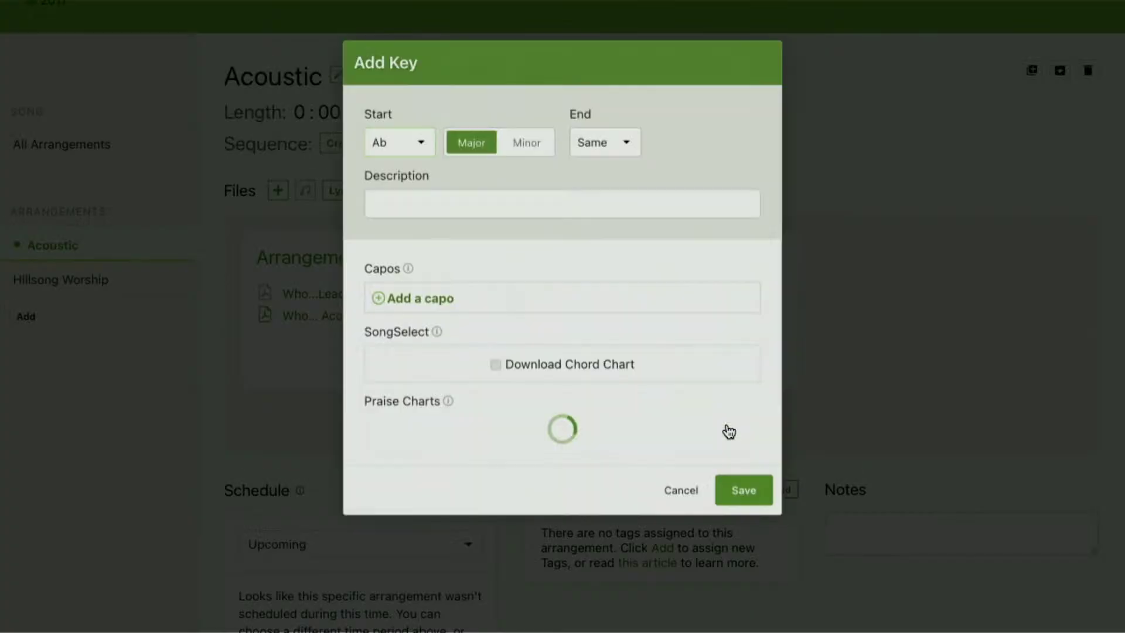
left_click(418, 141)
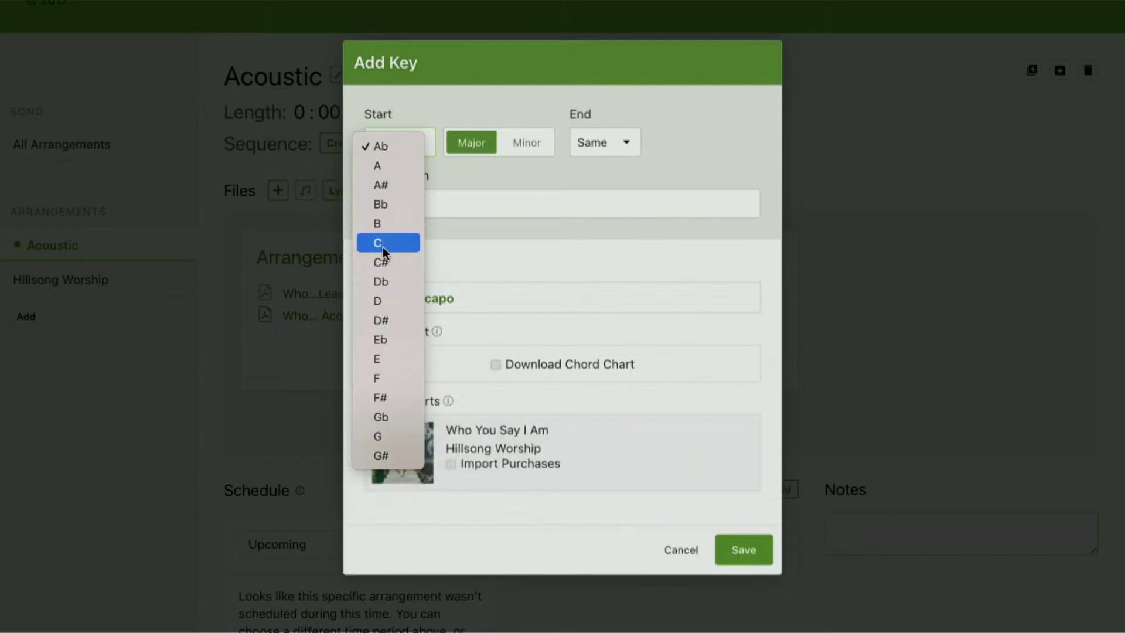
left_click(381, 243)
left_click(451, 207)
type("Low")
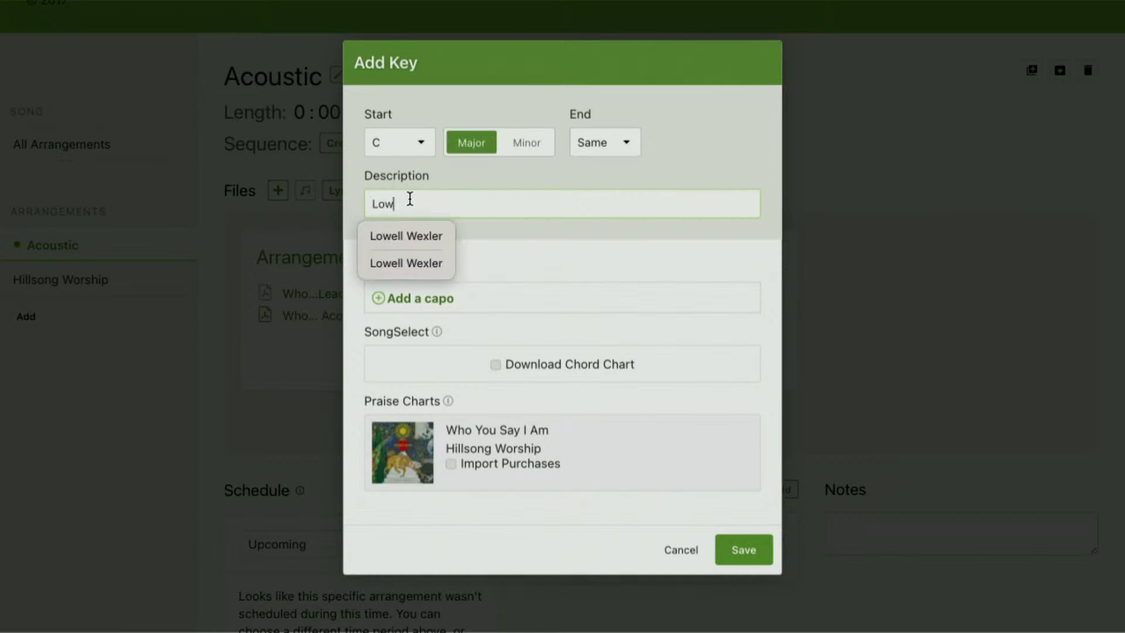
left_click(484, 177)
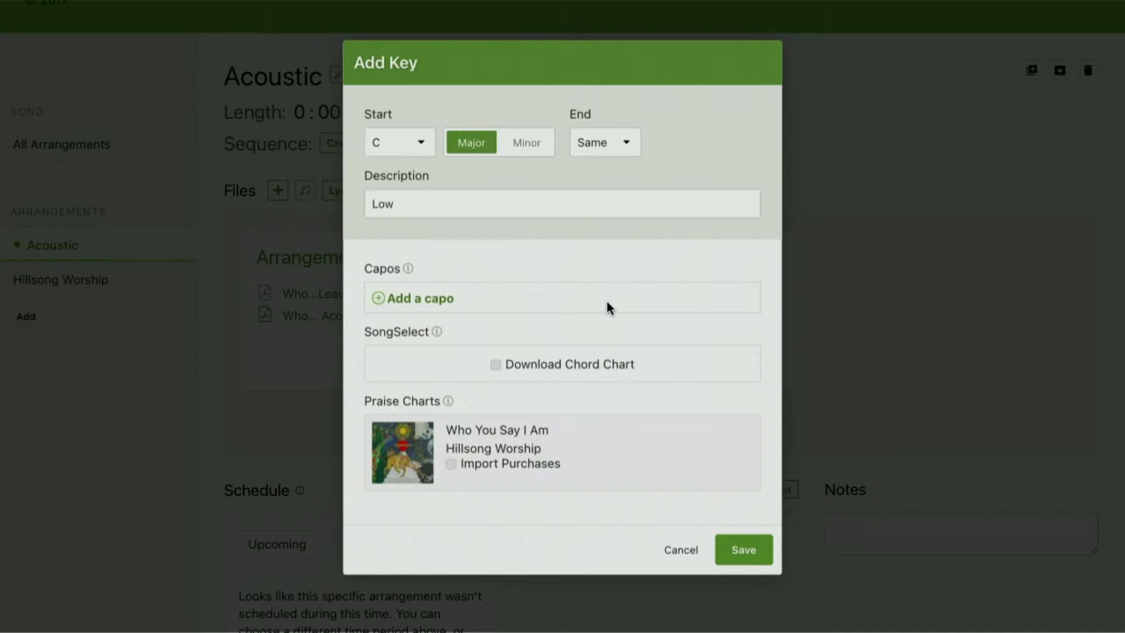
left_click(744, 550)
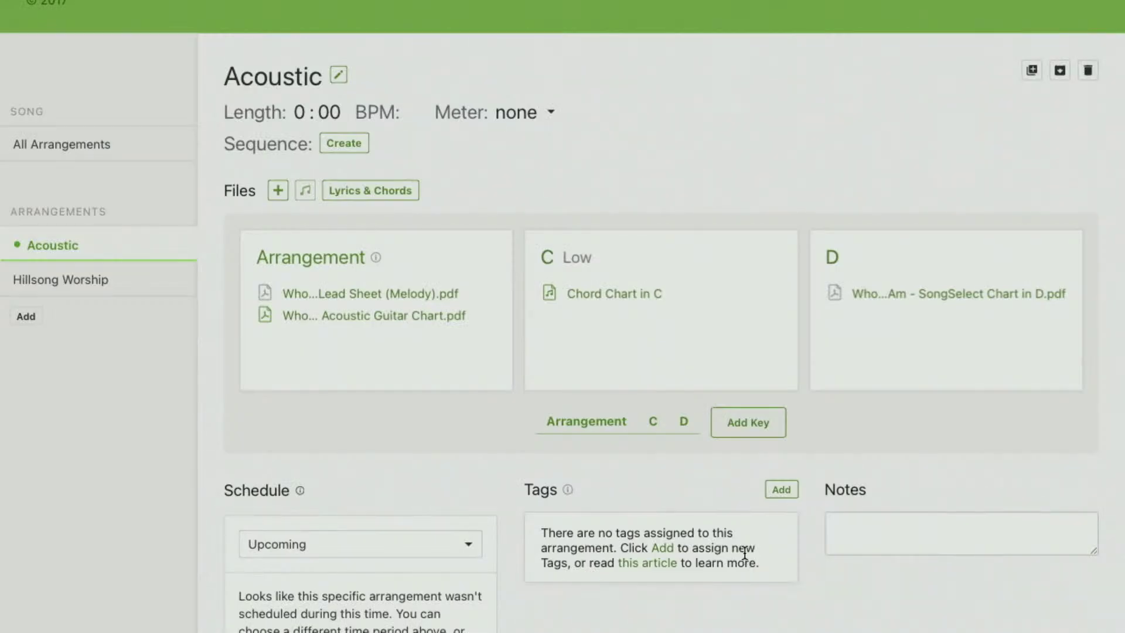
mouse_move(600, 263)
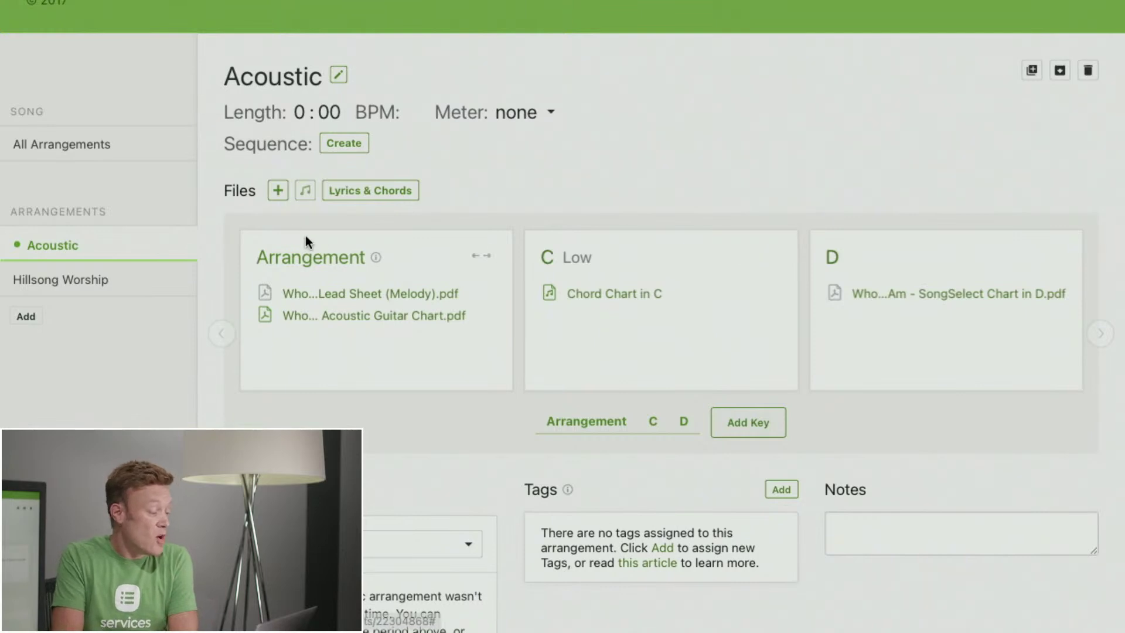
Attach the YouTube video "Who You Say I Am (Acoustic) - Hillsong Worship" to the Acoustic arrangement and preview it.
left_click(278, 193)
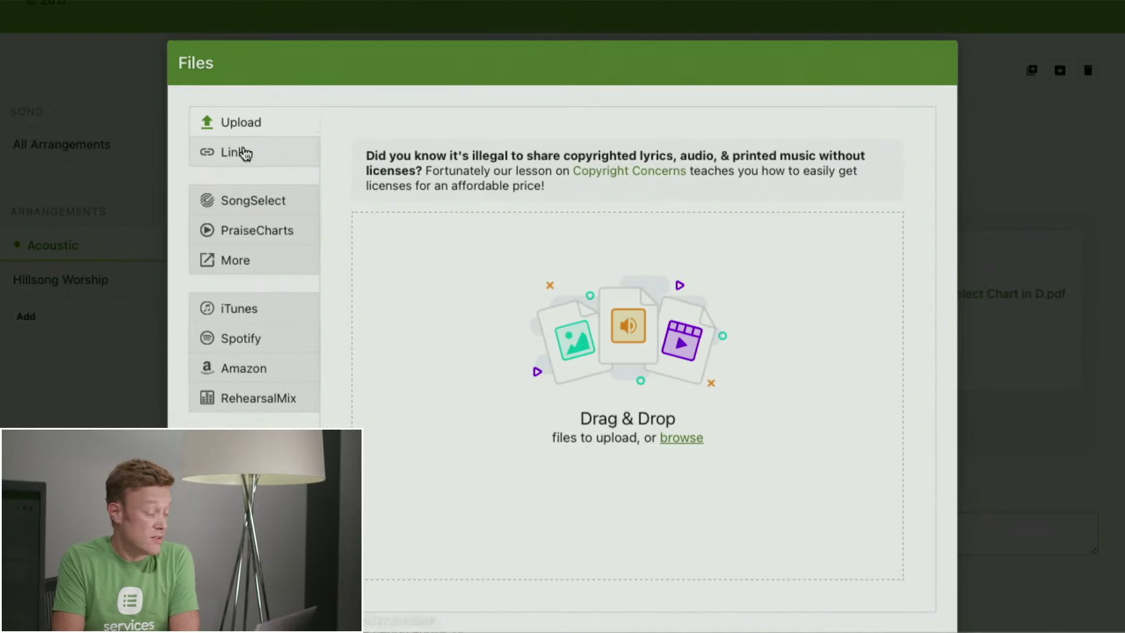
left_click(222, 156)
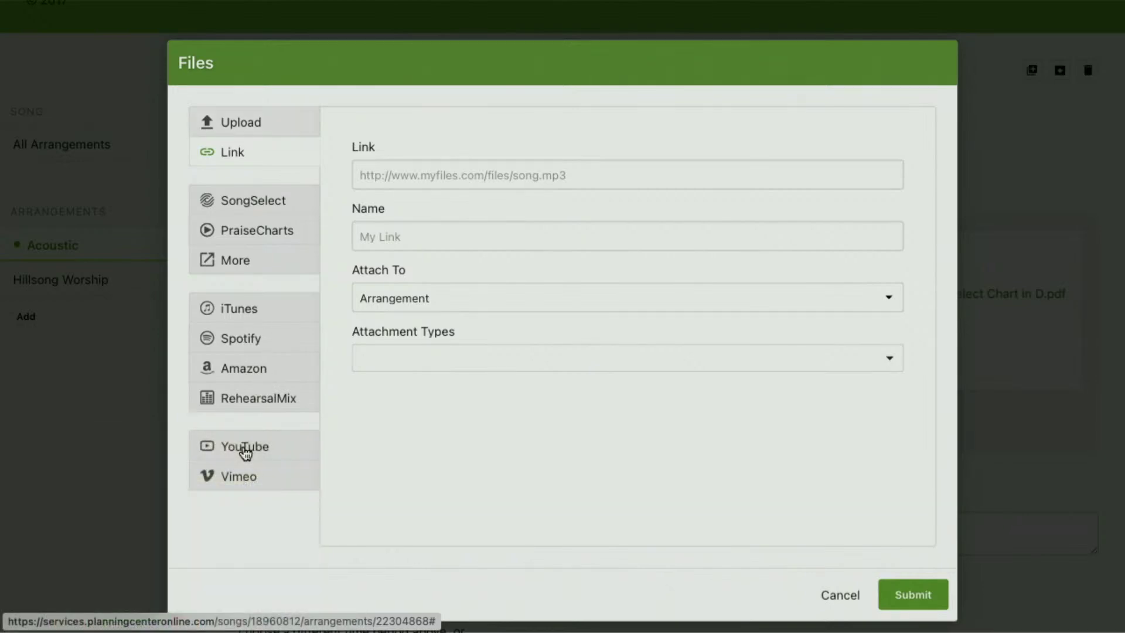
left_click(244, 448)
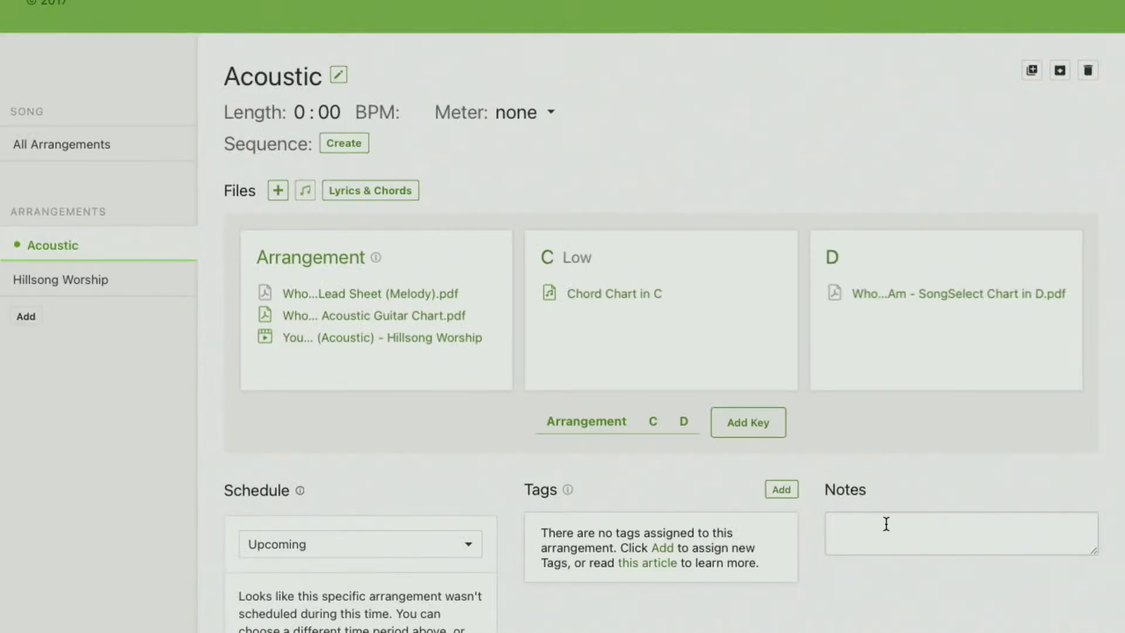
mouse_move(296, 344)
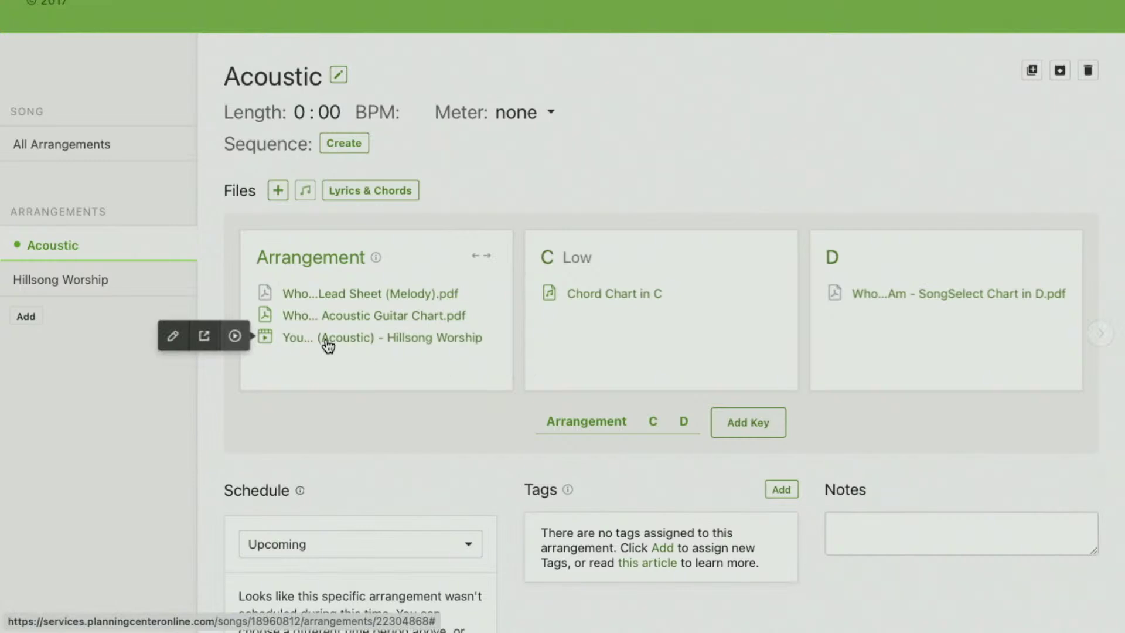
left_click(414, 339)
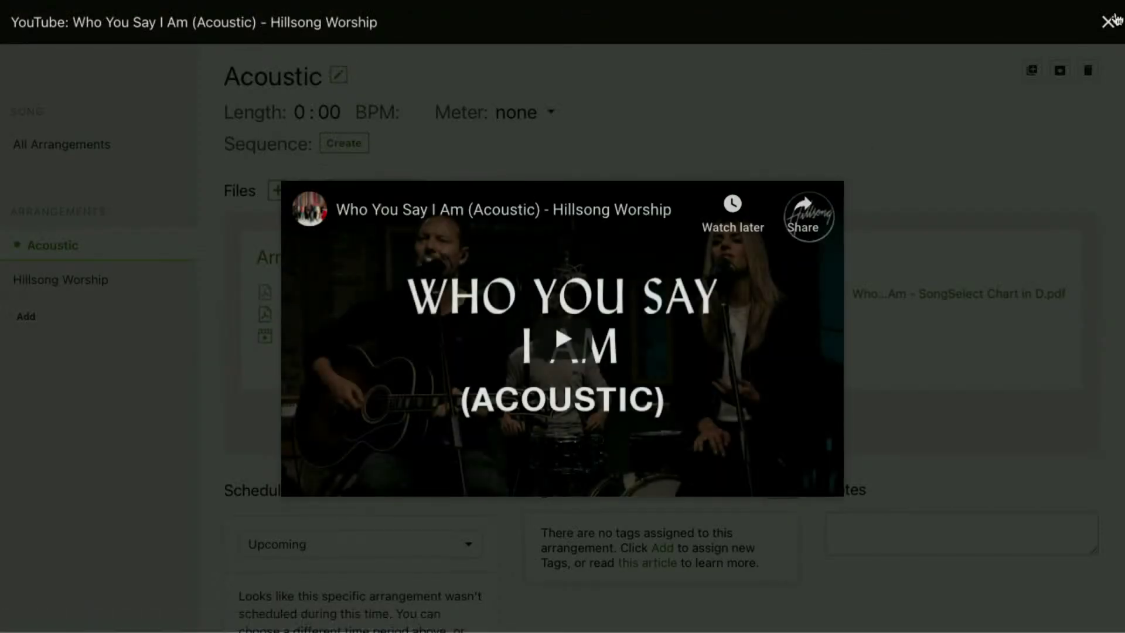
left_click(1107, 24)
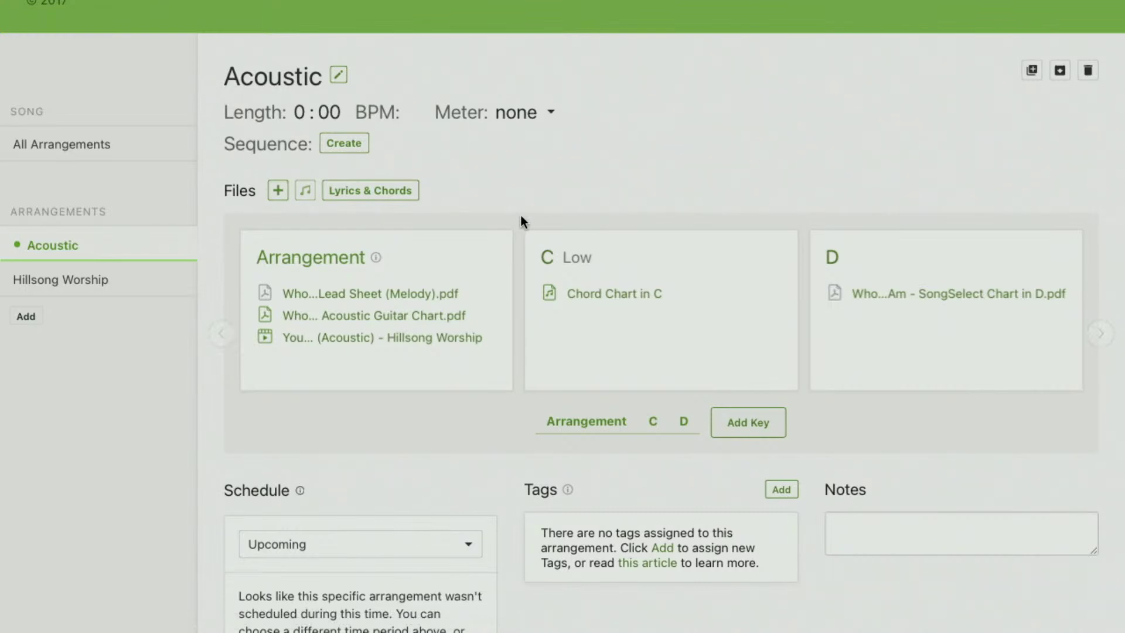
Upload the Who You Say I Am acoustic chart PDF in D and the Acoustic Version .m4a from the desktop to the D key.
key("super+Tab")
key("super+Tab")
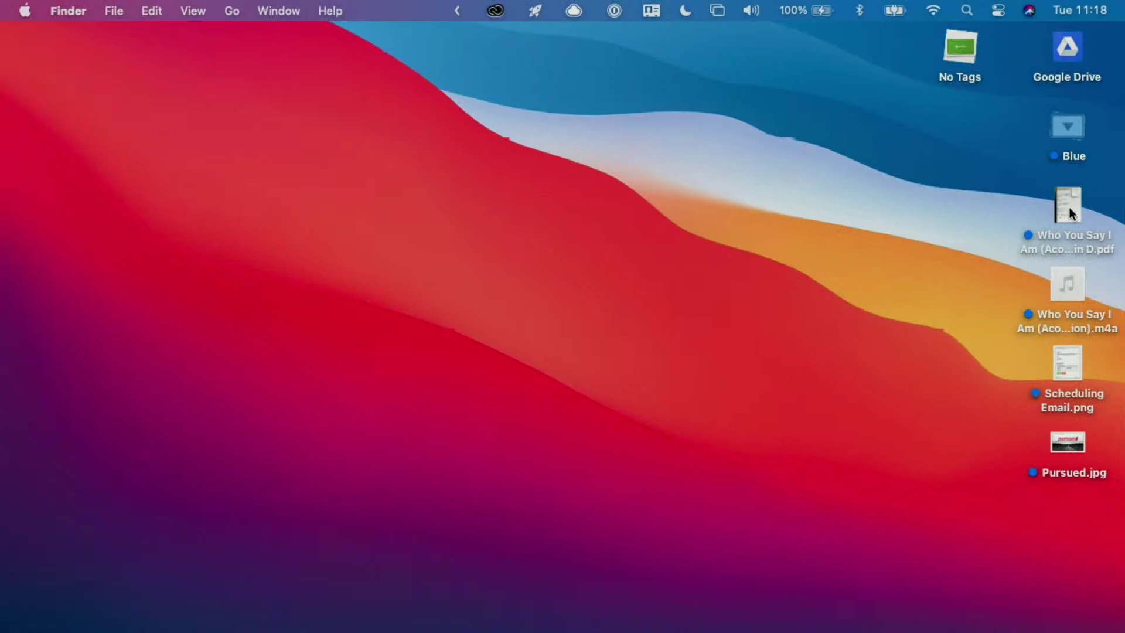
left_click(1070, 201)
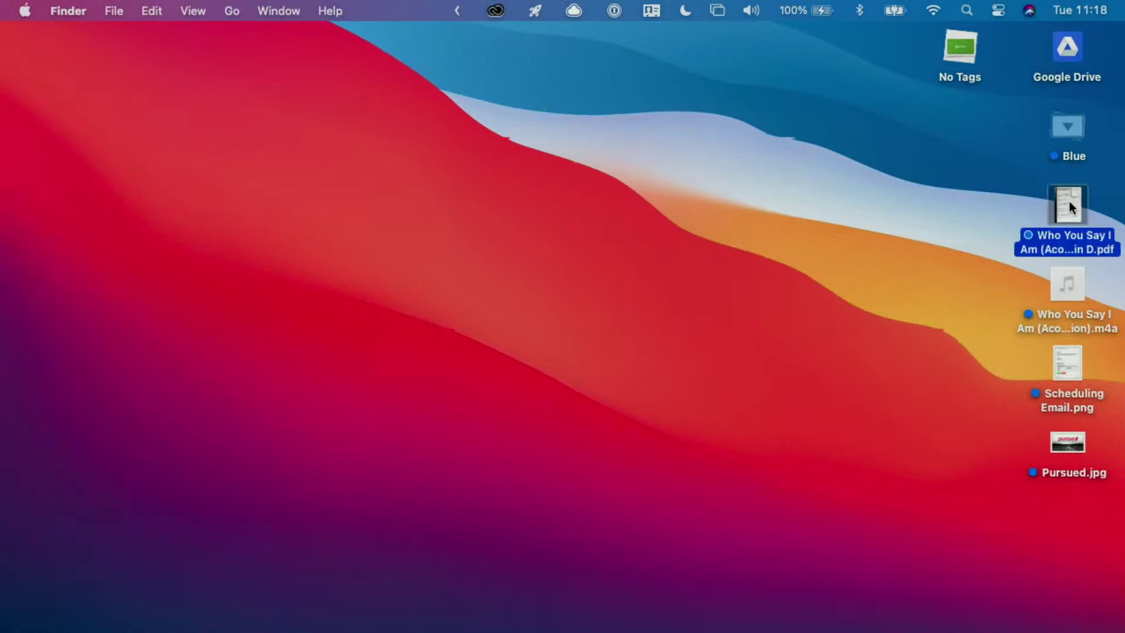
left_click(1067, 281, "super")
left_click_drag(1071, 280, 1038, 304)
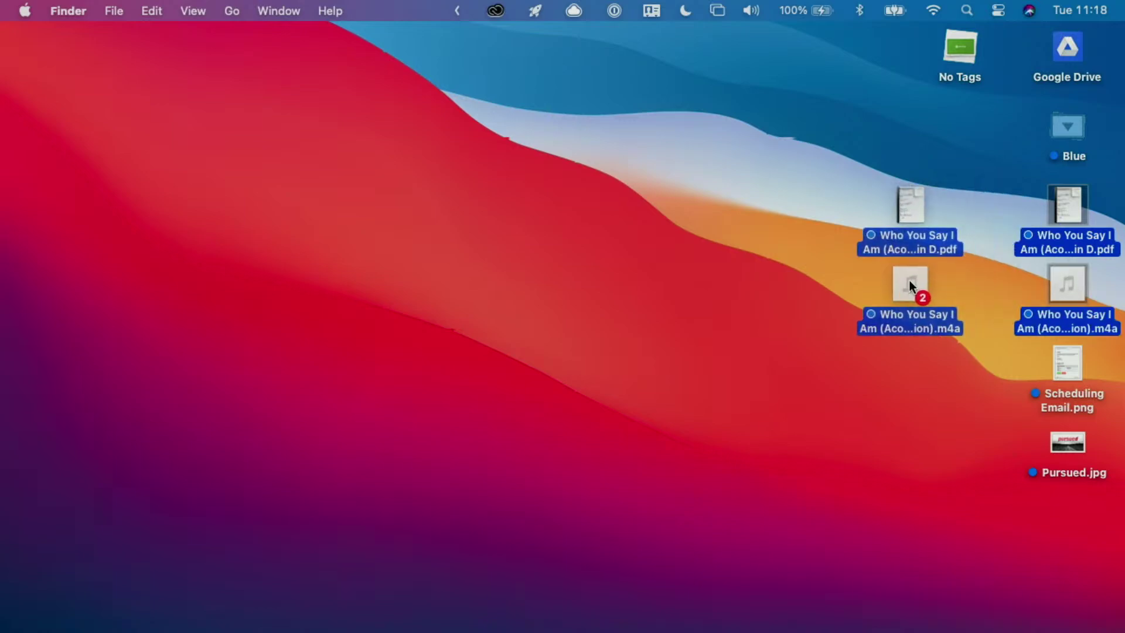
left_click_drag(844, 301, 906, 329)
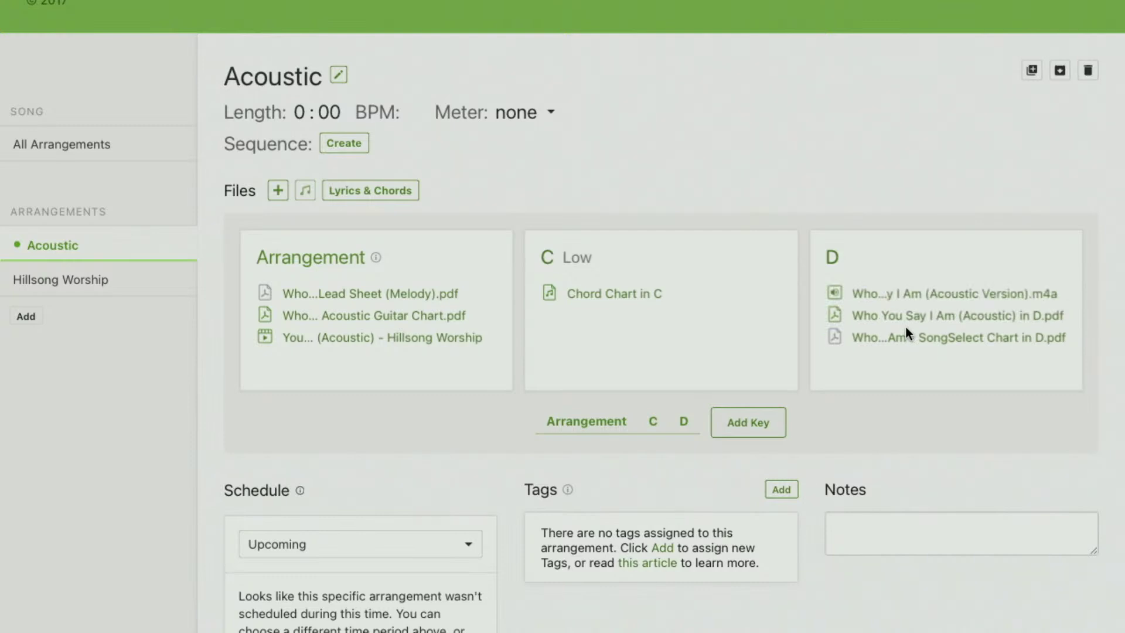
mouse_move(910, 297)
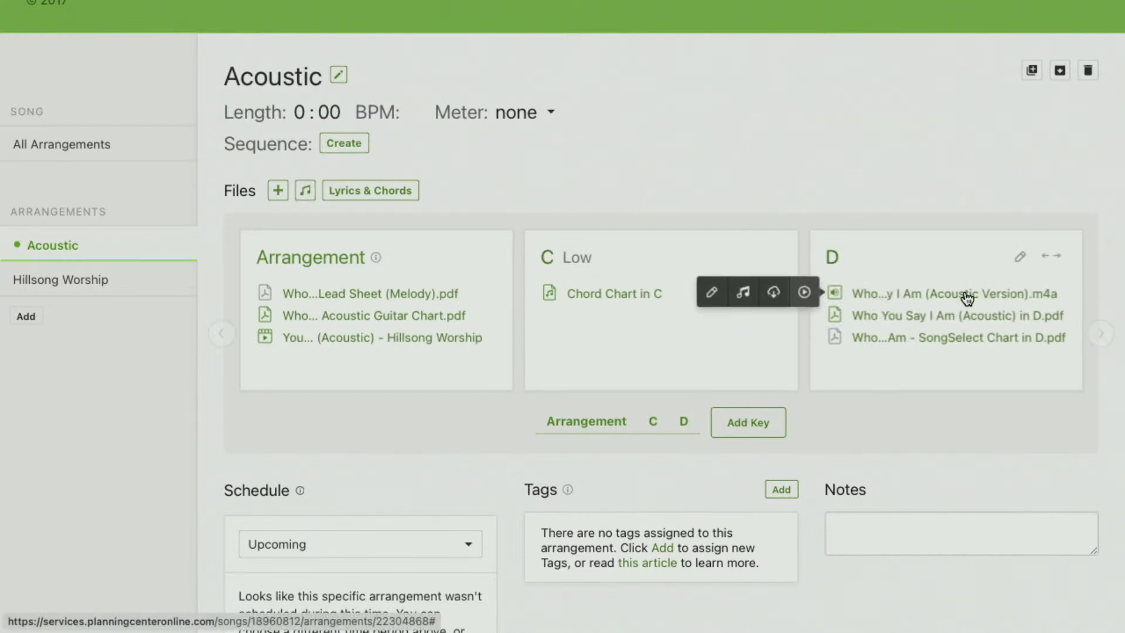
mouse_move(908, 321)
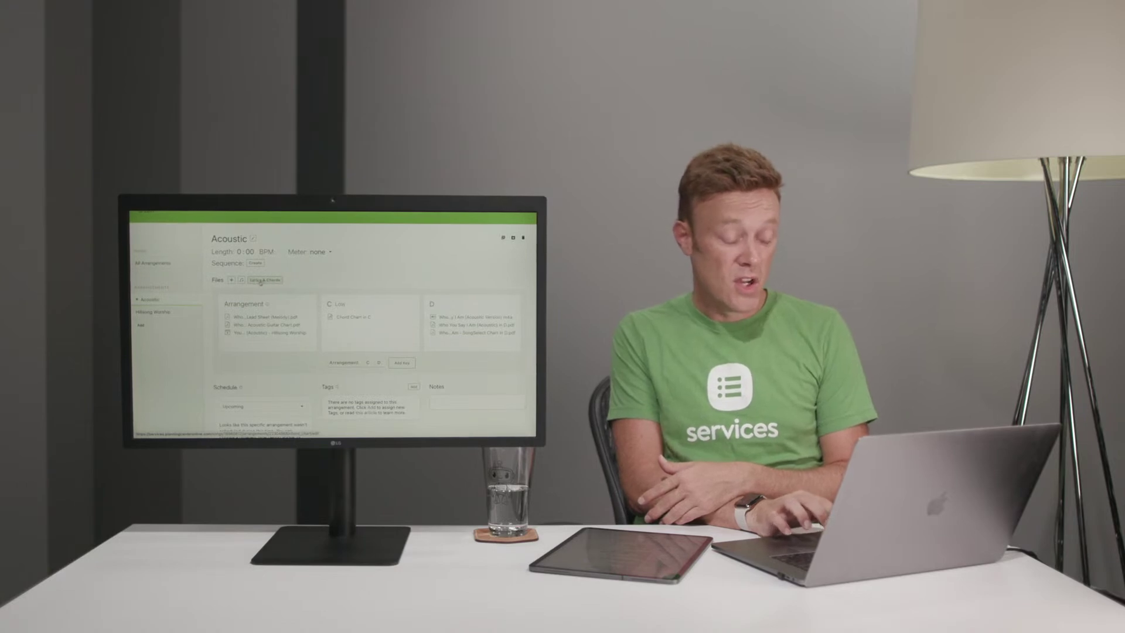
Insert a Gb/Bb chord before "highest" in Verse 1 of the lyrics and chords, and return to the Acoustic arrangement.
left_click(262, 281)
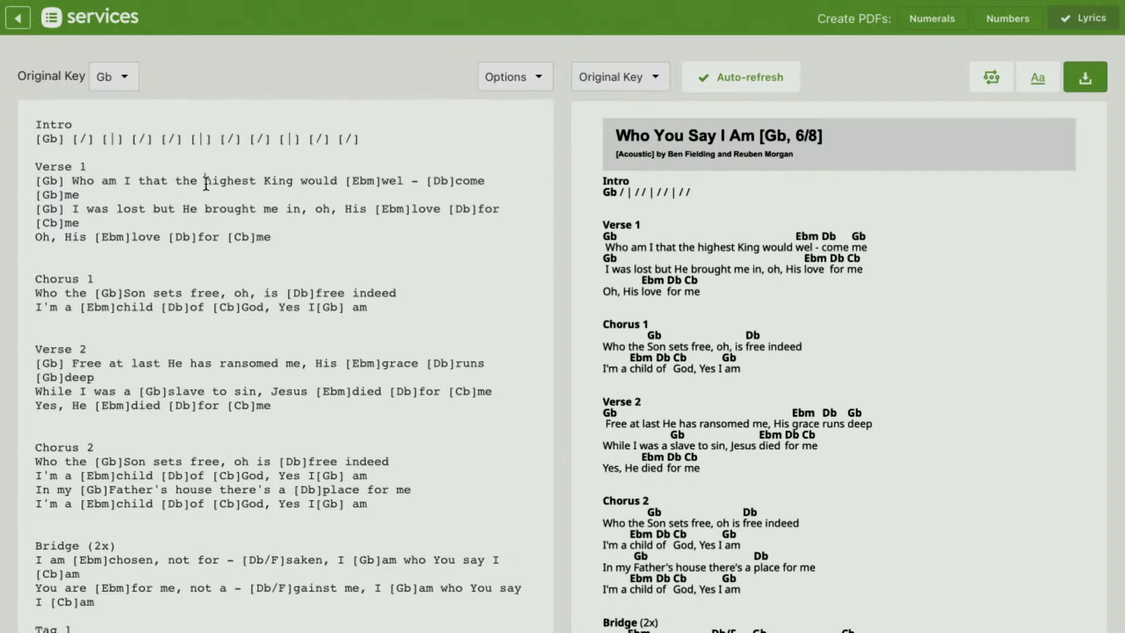
type("[Gb/Bb/")
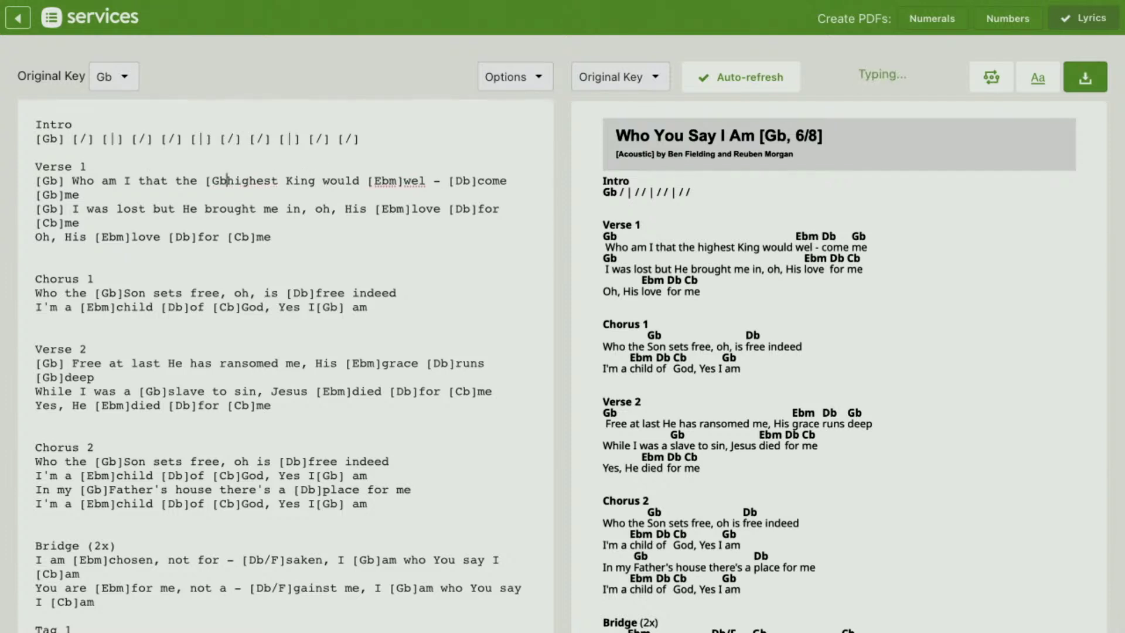
key("BackSpace")
type("]")
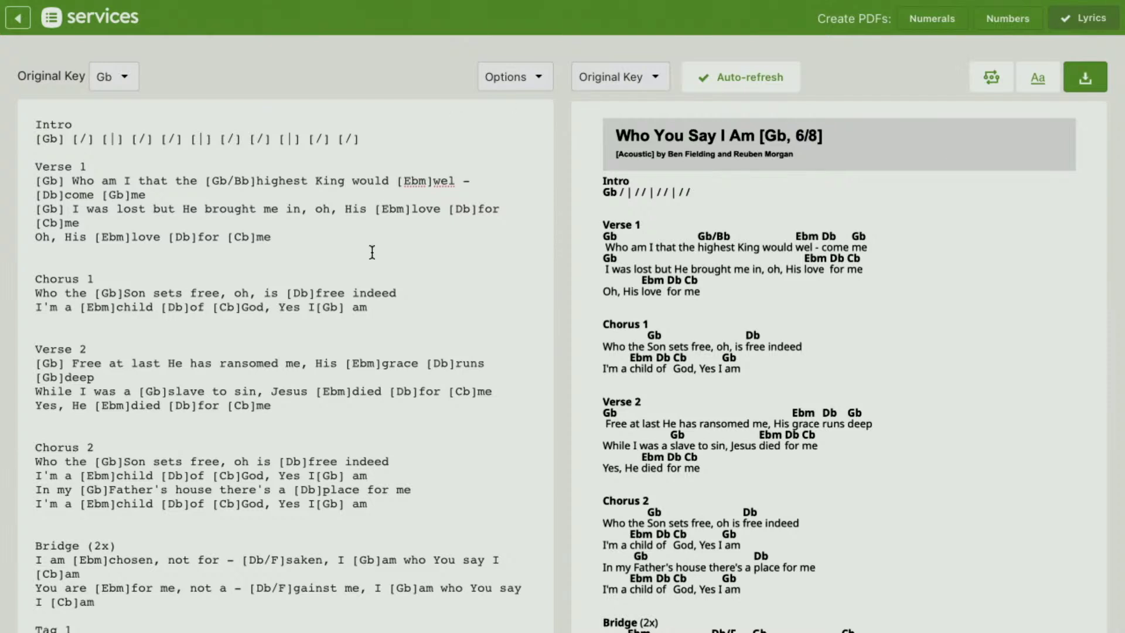
left_click(19, 21)
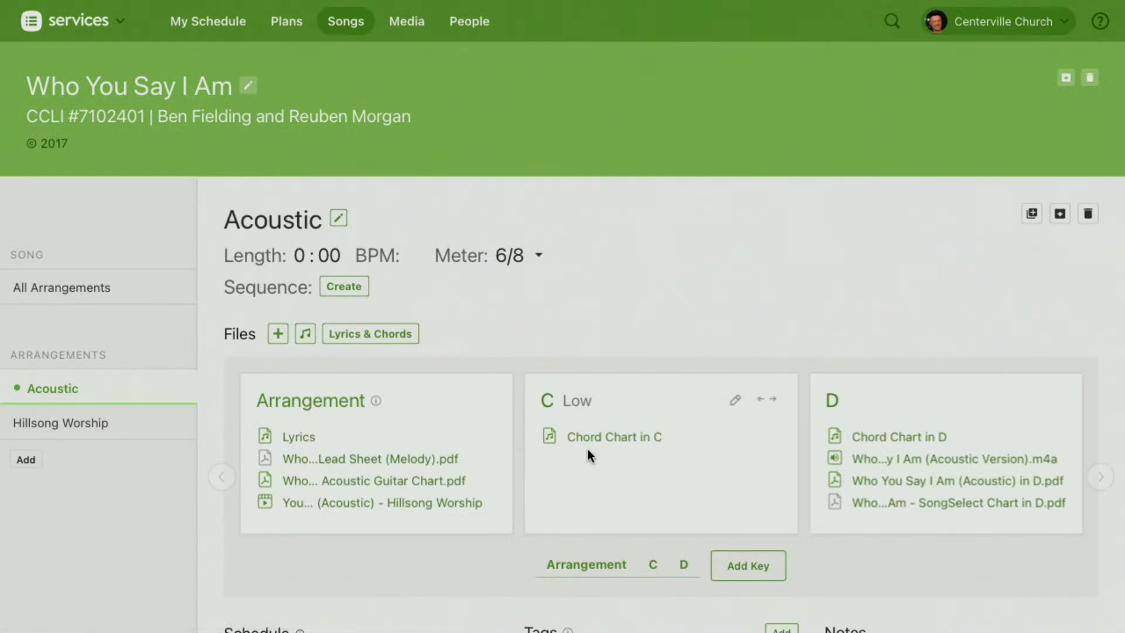
Preview the generated Chord Chart in C and check its transposed chords.
mouse_move(597, 440)
left_click(625, 439)
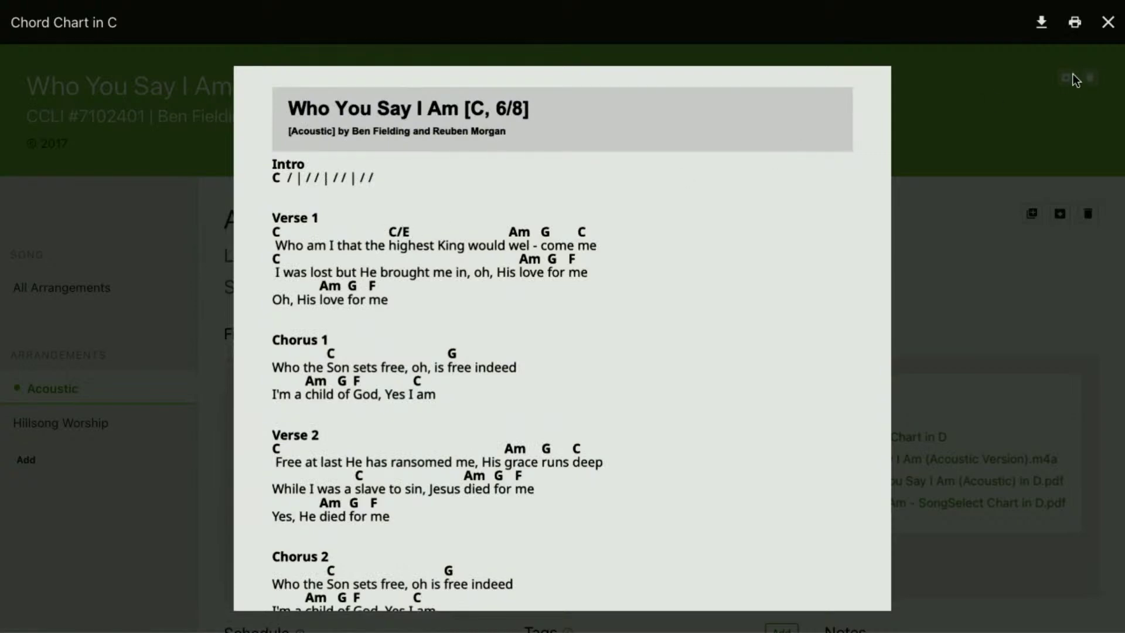
left_click(1107, 26)
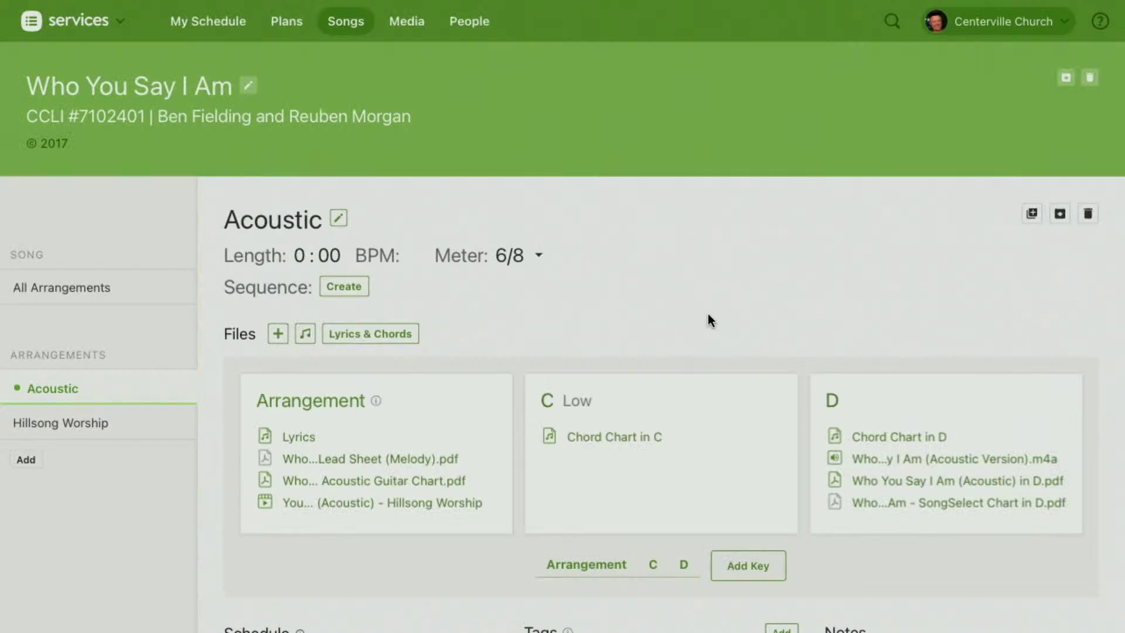
Transpose the audio file Who You Say I Am (Acoustic Version).m4a down from D to C.
scroll(708, 316, "down", 2)
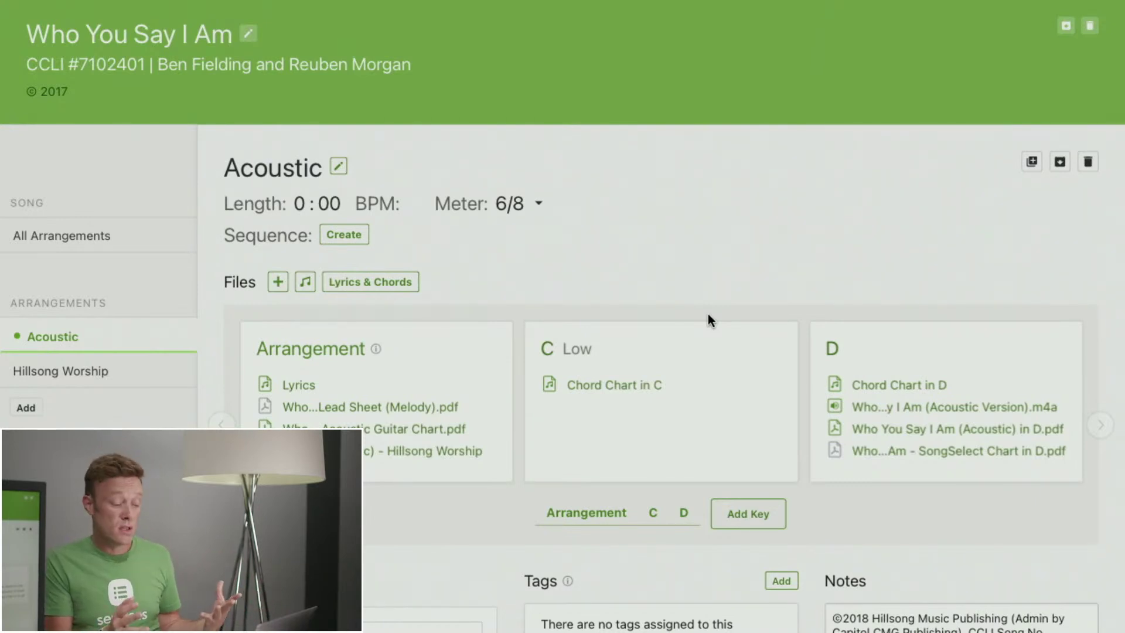
mouse_move(974, 406)
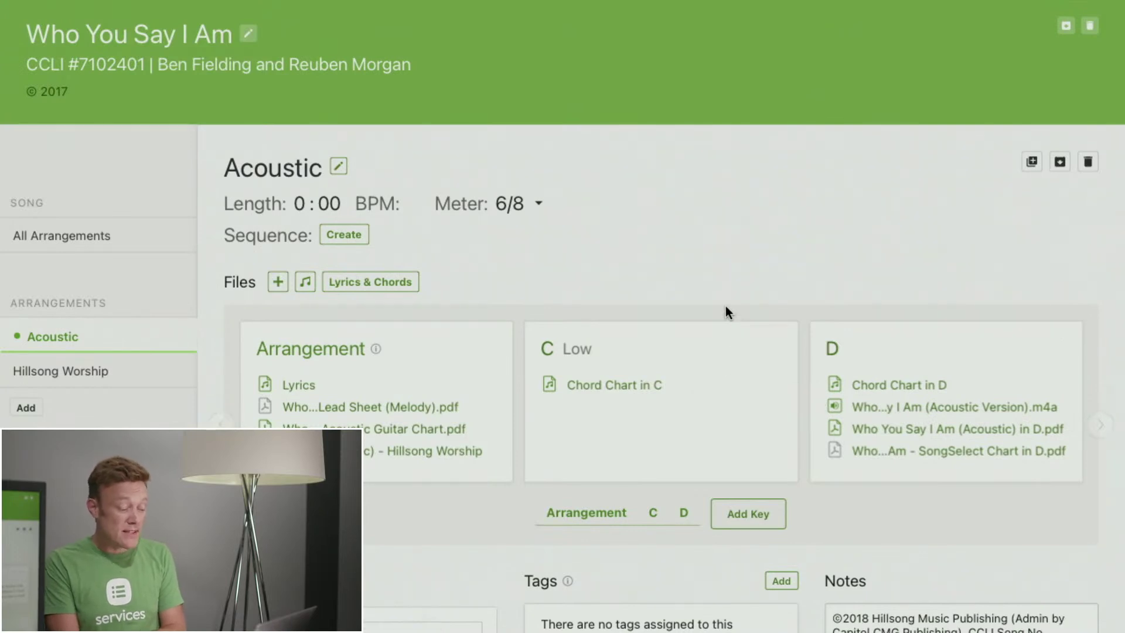
left_click(306, 287)
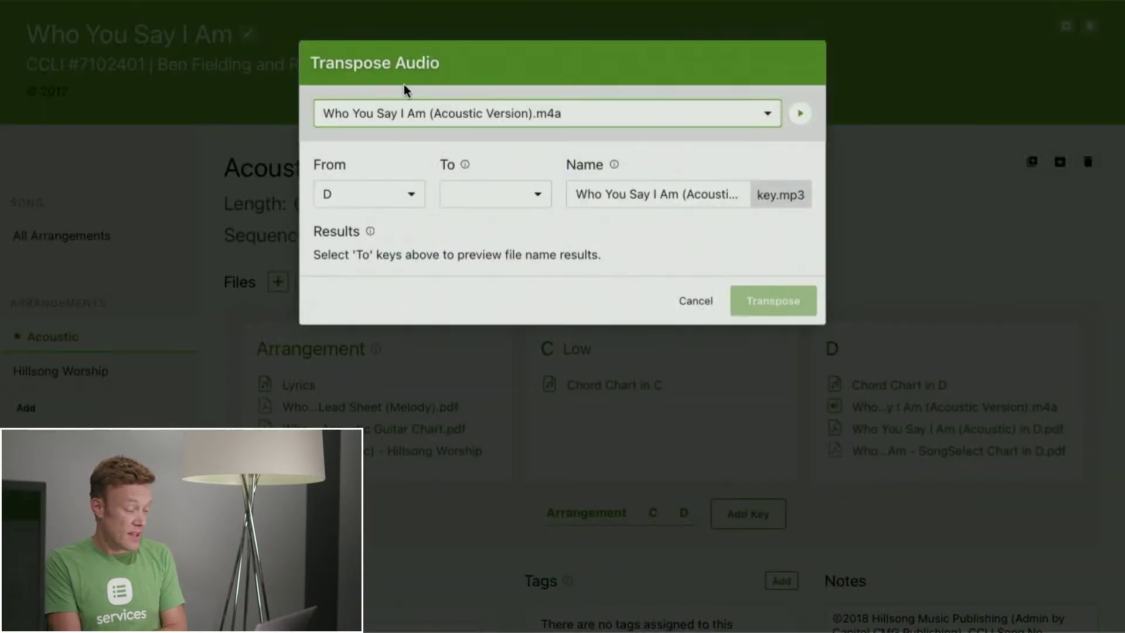
left_click(470, 122)
left_click(471, 117)
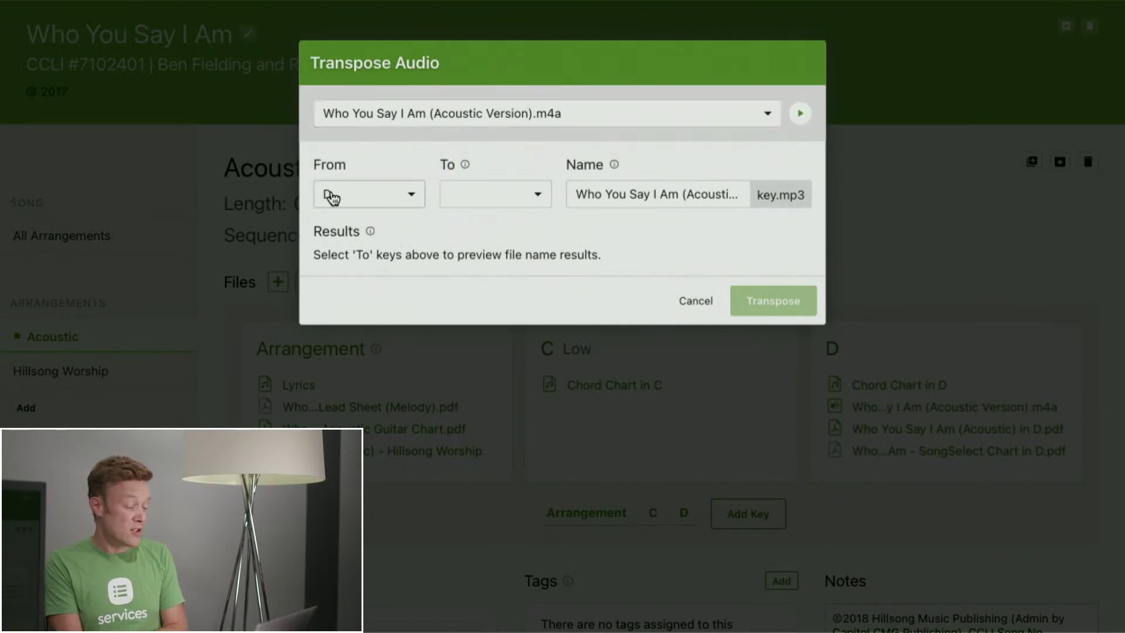
left_click(532, 198)
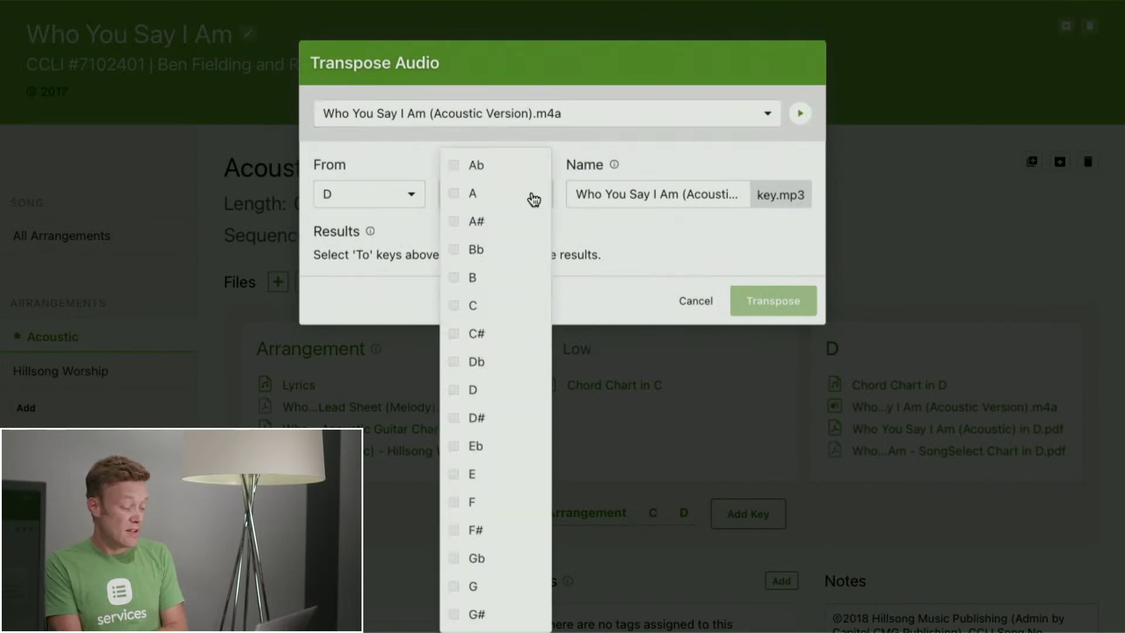
left_click(455, 307)
left_click(606, 225)
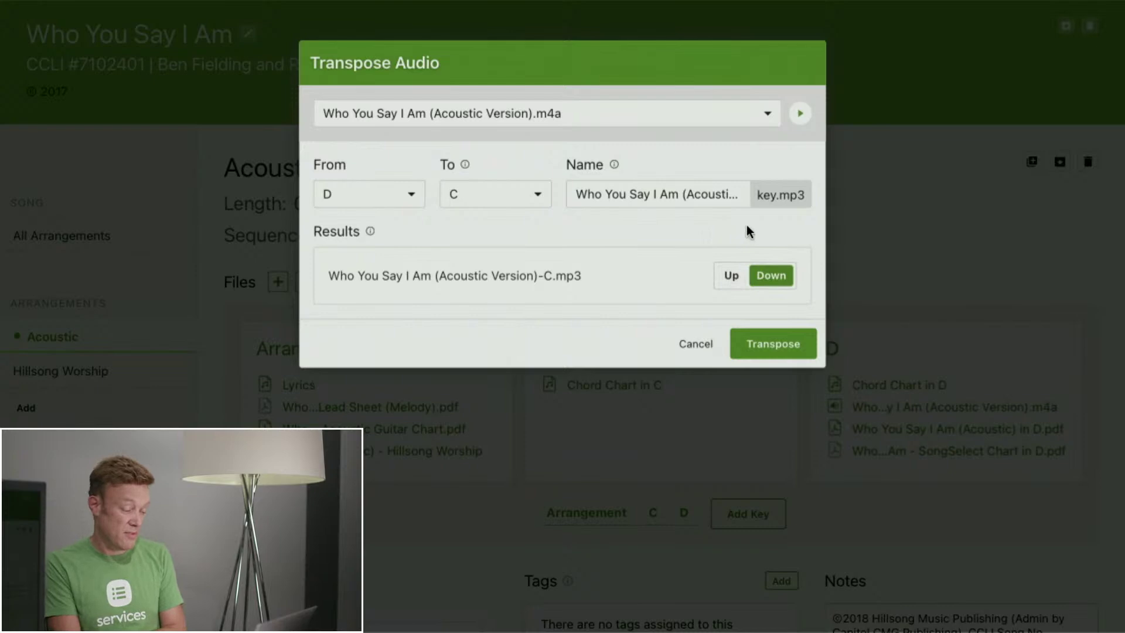
left_click(774, 345)
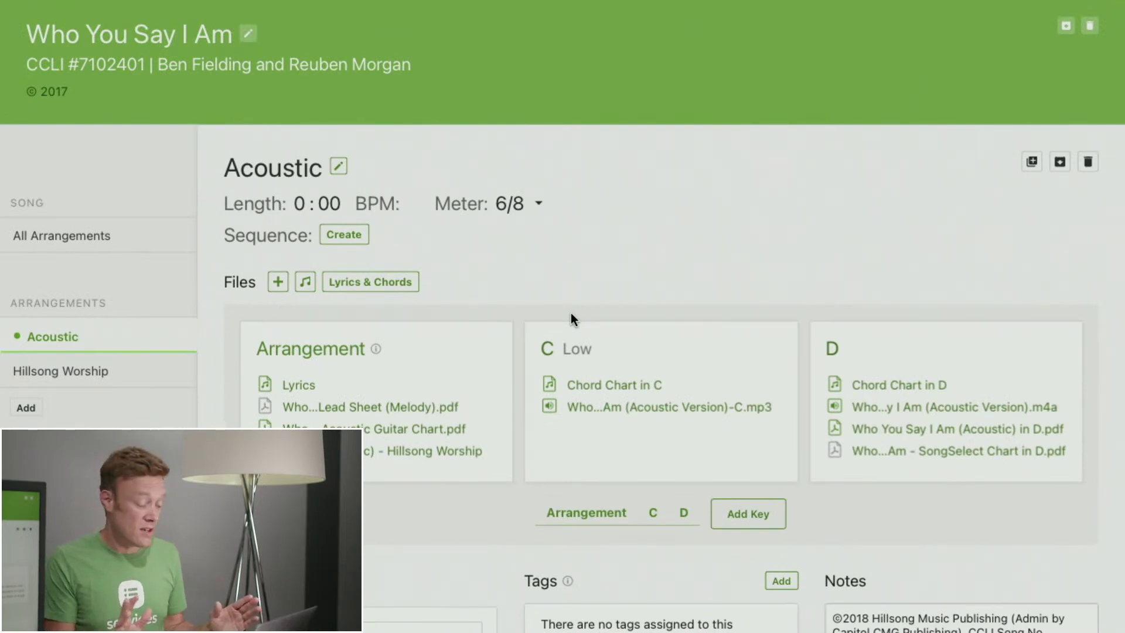
mouse_move(610, 416)
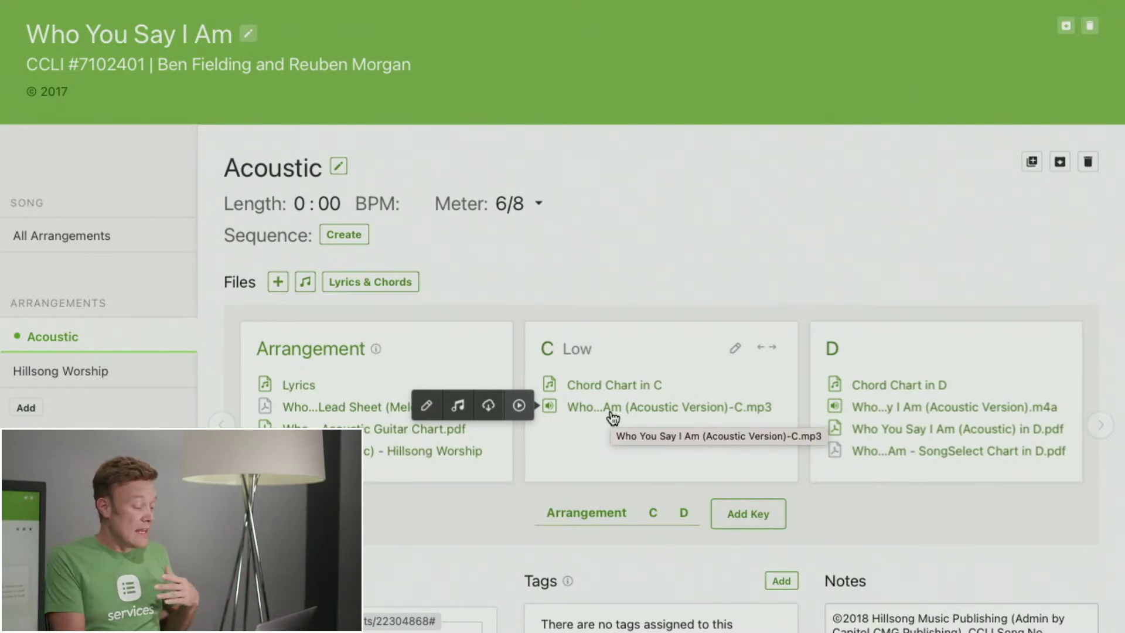
Assign the Speed tag Medium to the Acoustic arrangement and finish editing its tags.
scroll(677, 394, "down", 4)
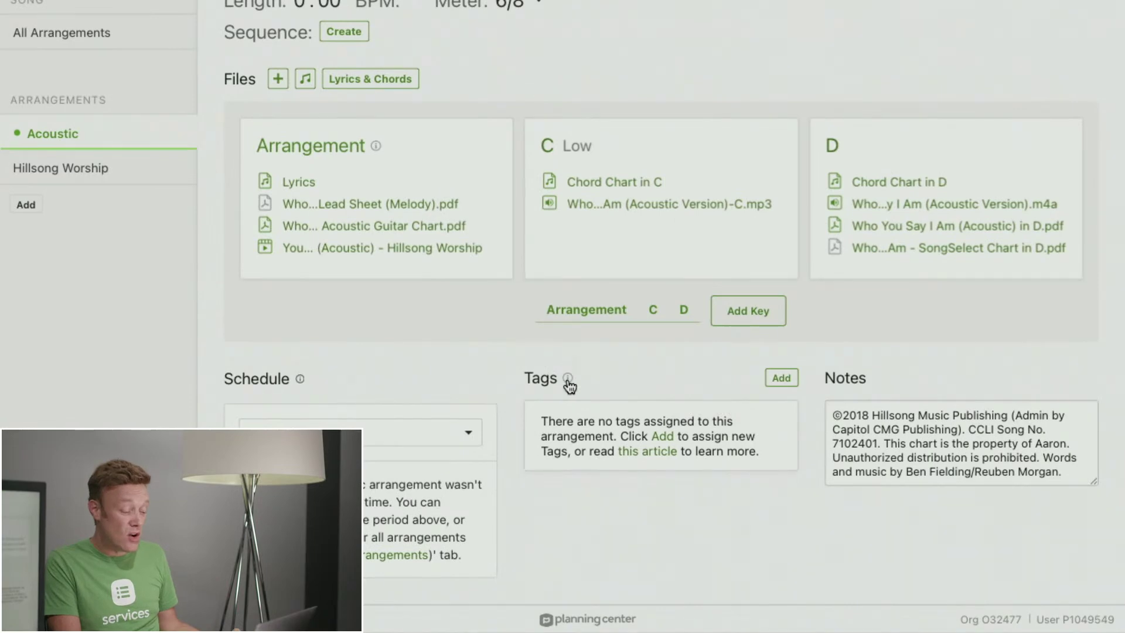
scroll(601, 372, "up", 3)
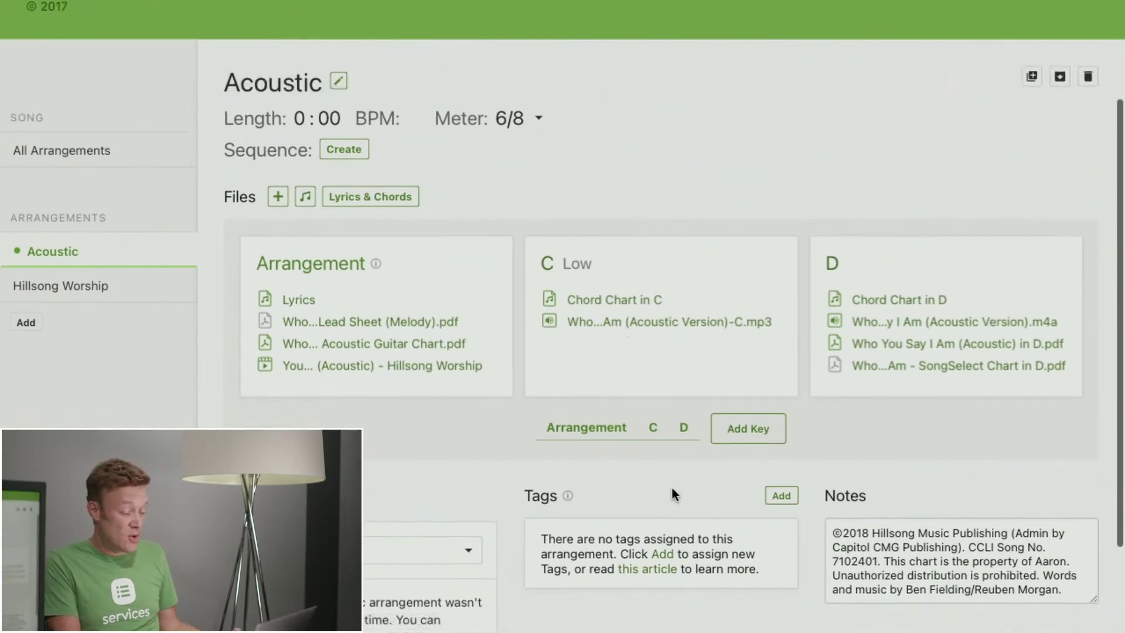
scroll(668, 487, "down", 2)
scroll(672, 488, "down", 1)
left_click(780, 383)
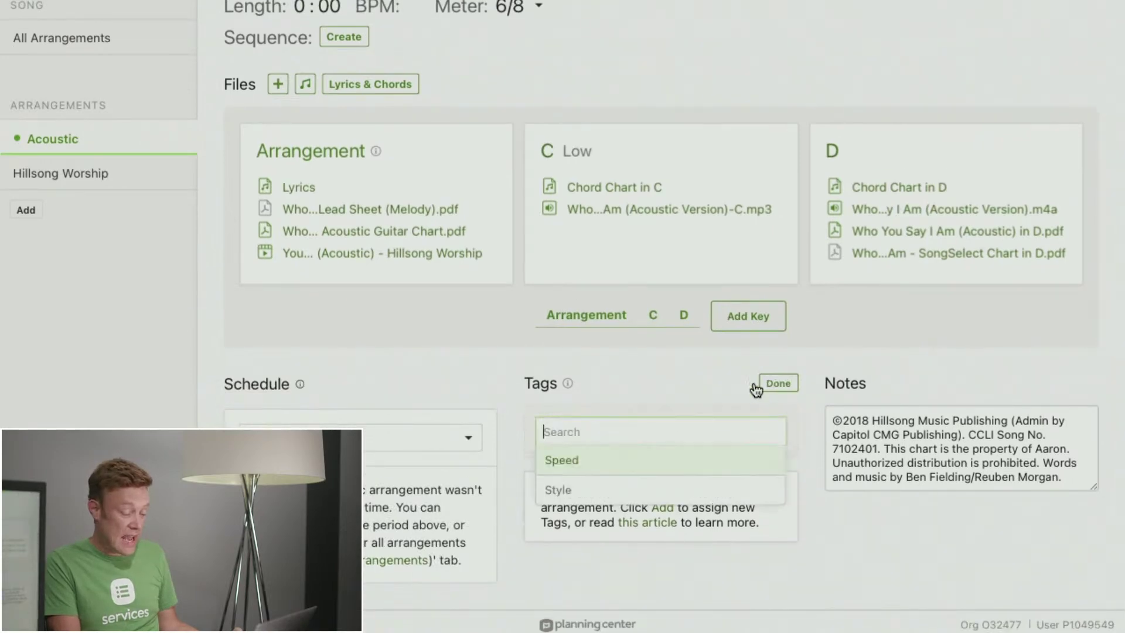
left_click(562, 459)
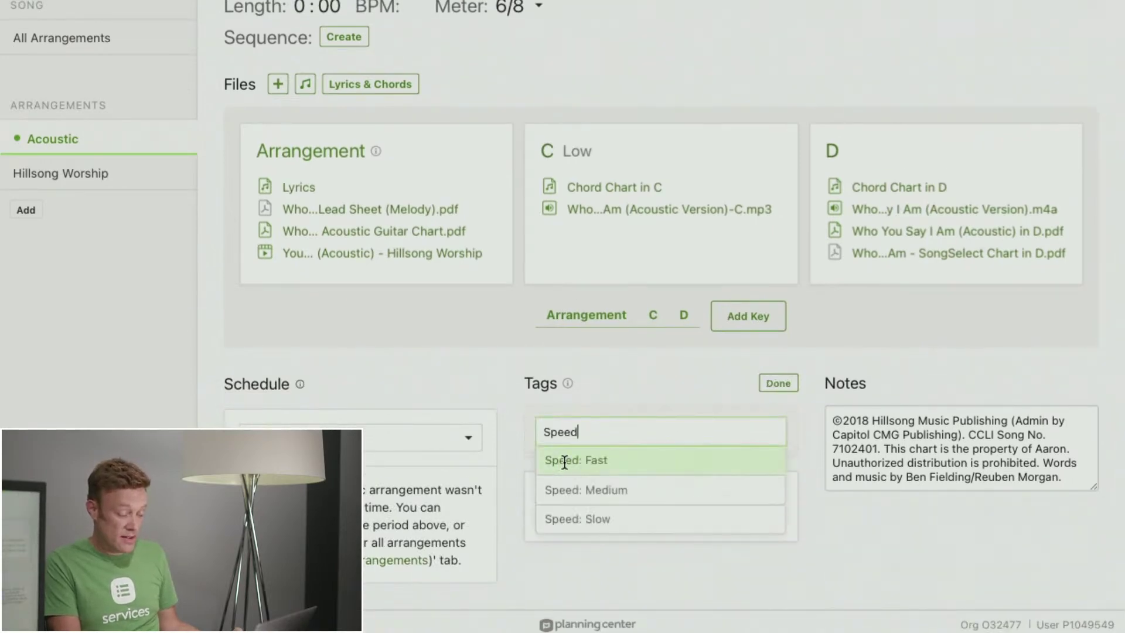
left_click(611, 491)
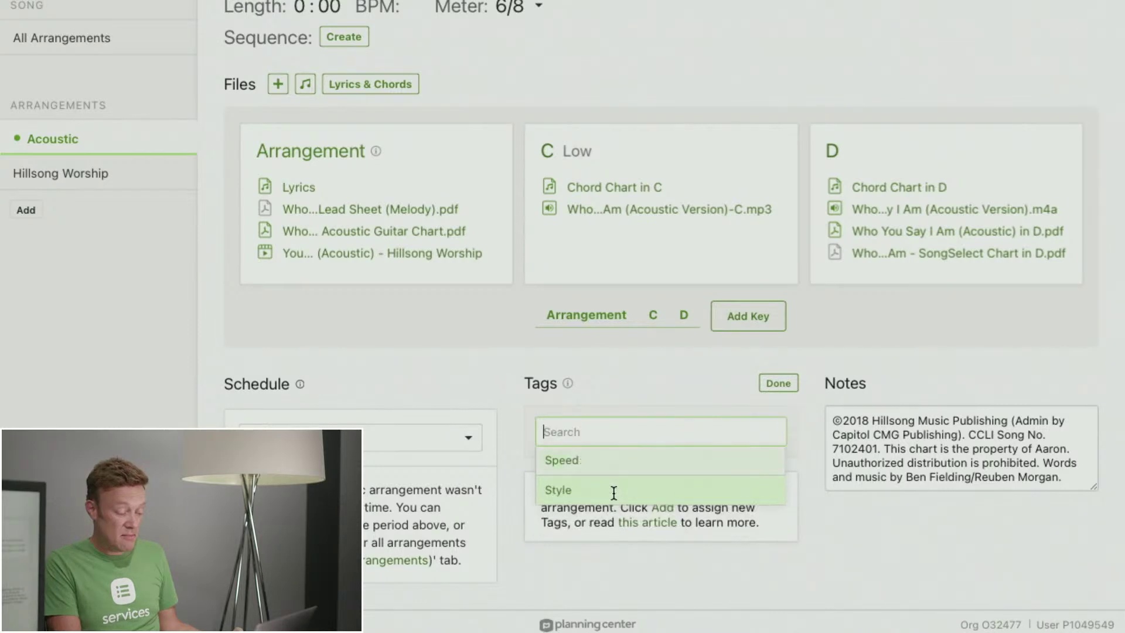
left_click(655, 377)
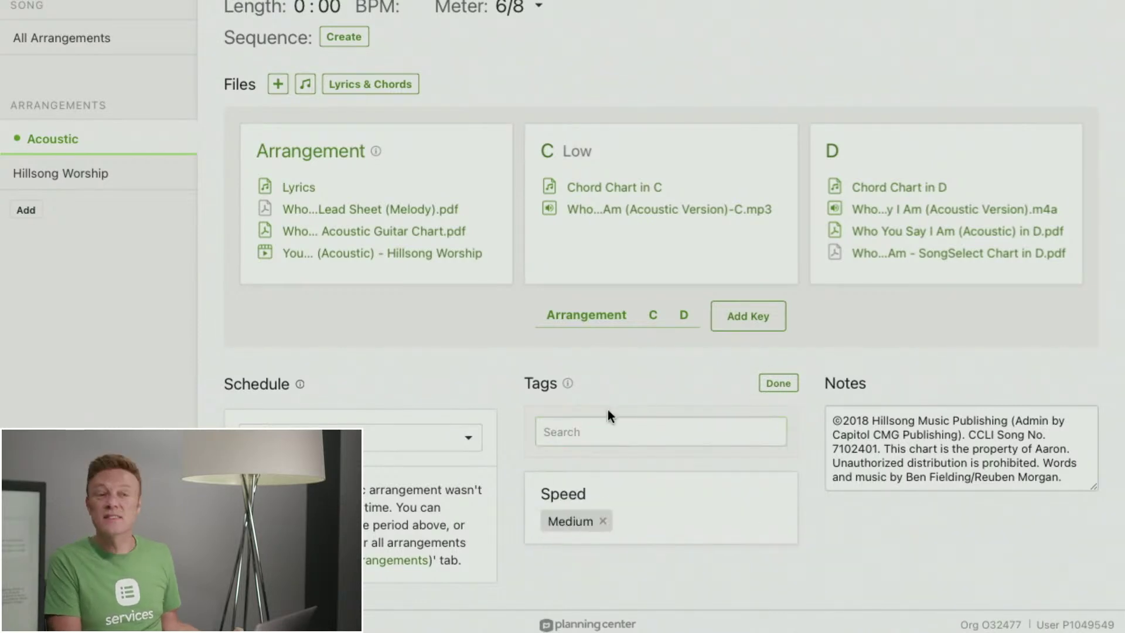
left_click(783, 385)
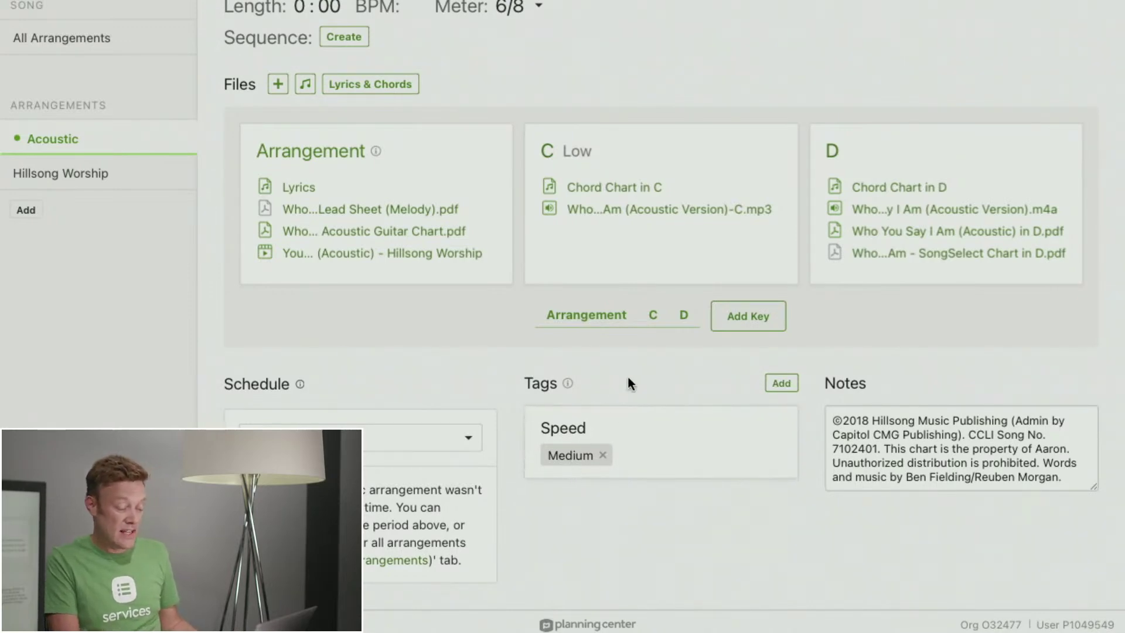
Go to the full song library and filter it to songs with Start Key D.
scroll(627, 384, "up", 5)
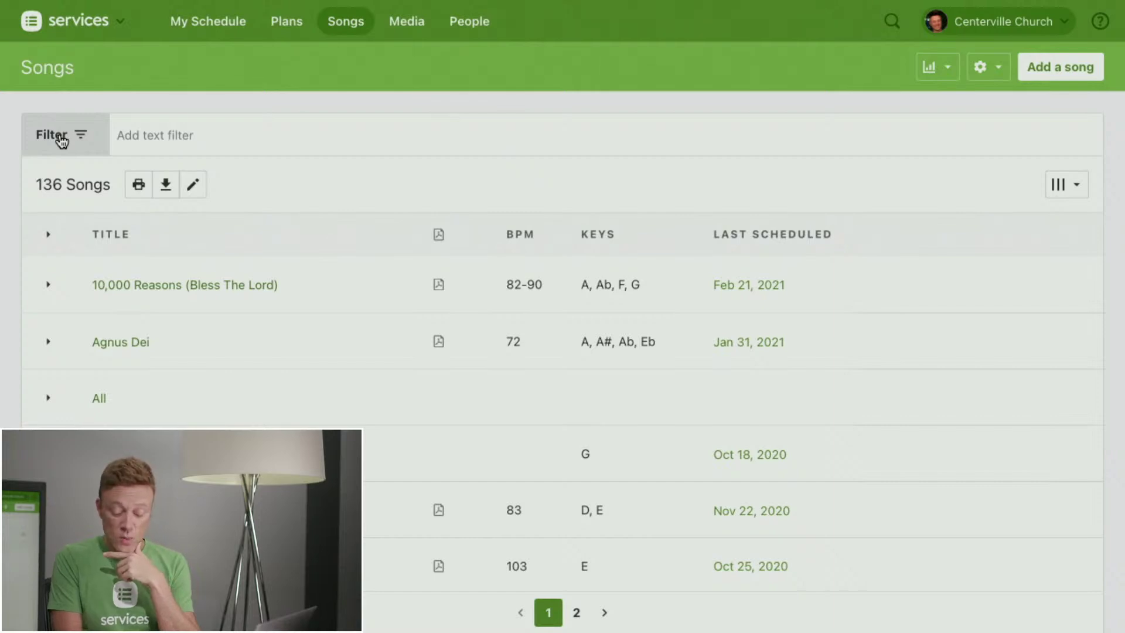
left_click(62, 139)
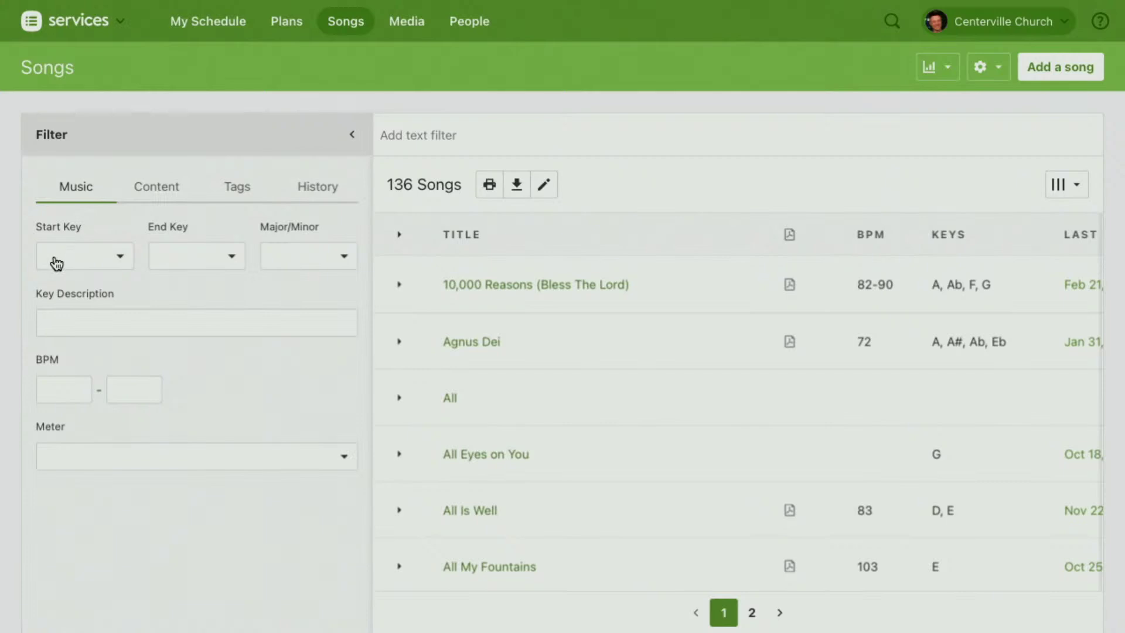
left_click(85, 258)
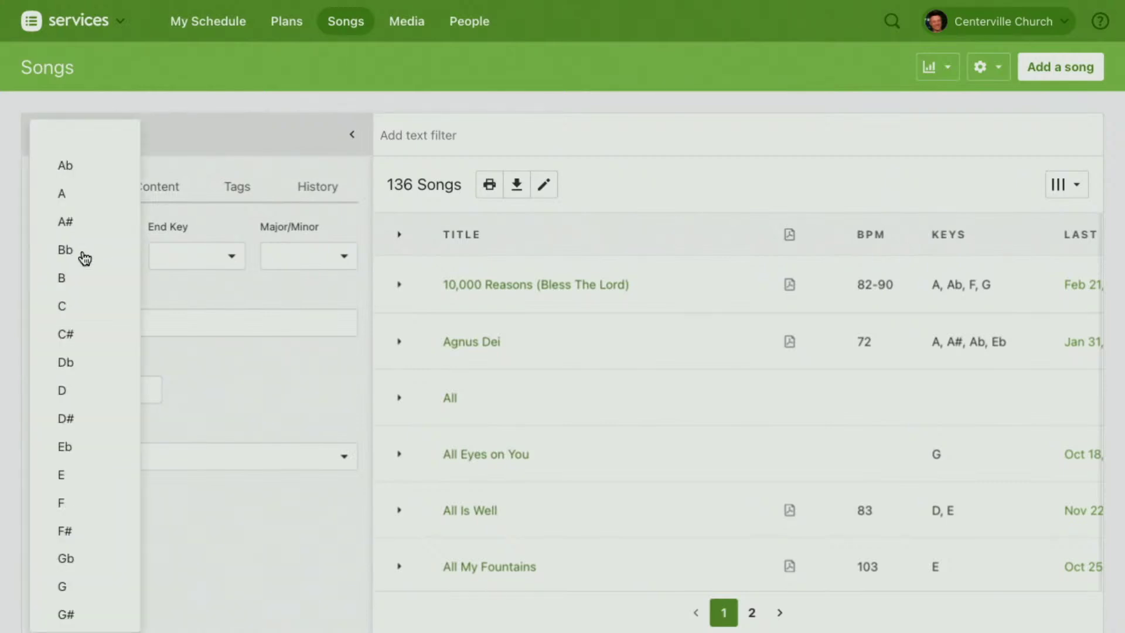
left_click(64, 392)
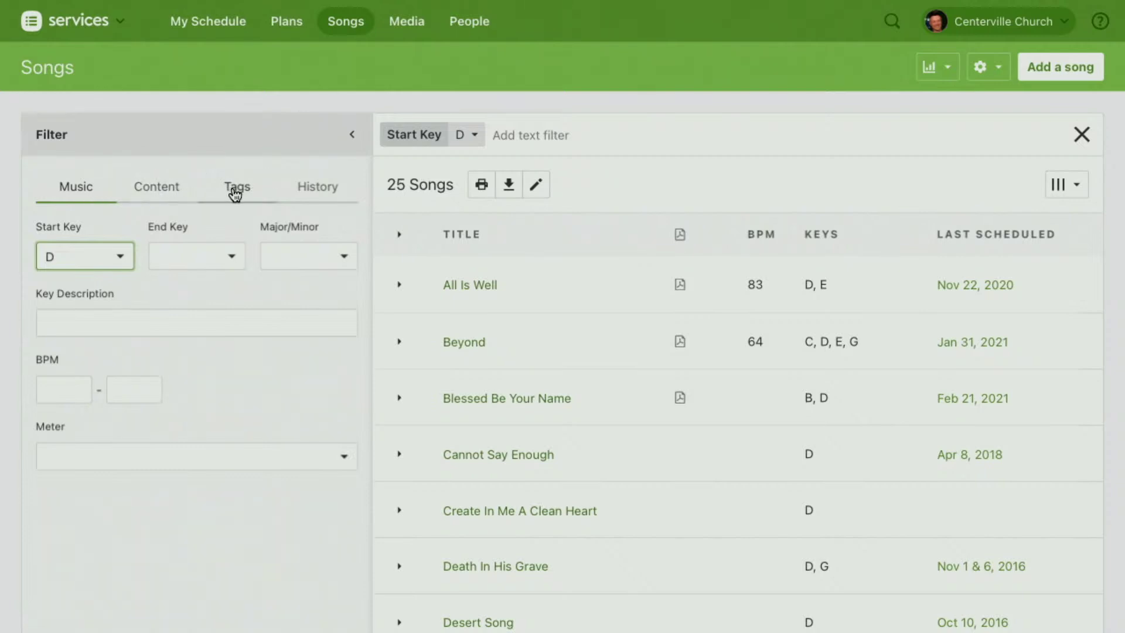
Narrow the filtered songs to those carrying the song Type tag Chorus.
left_click(235, 194)
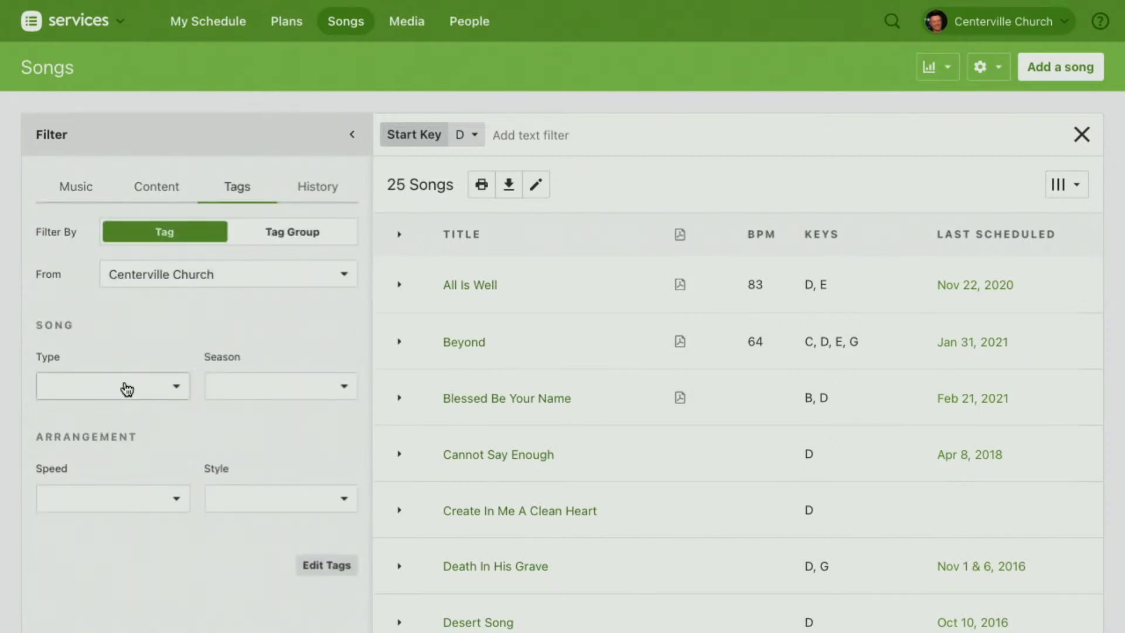
left_click(174, 387)
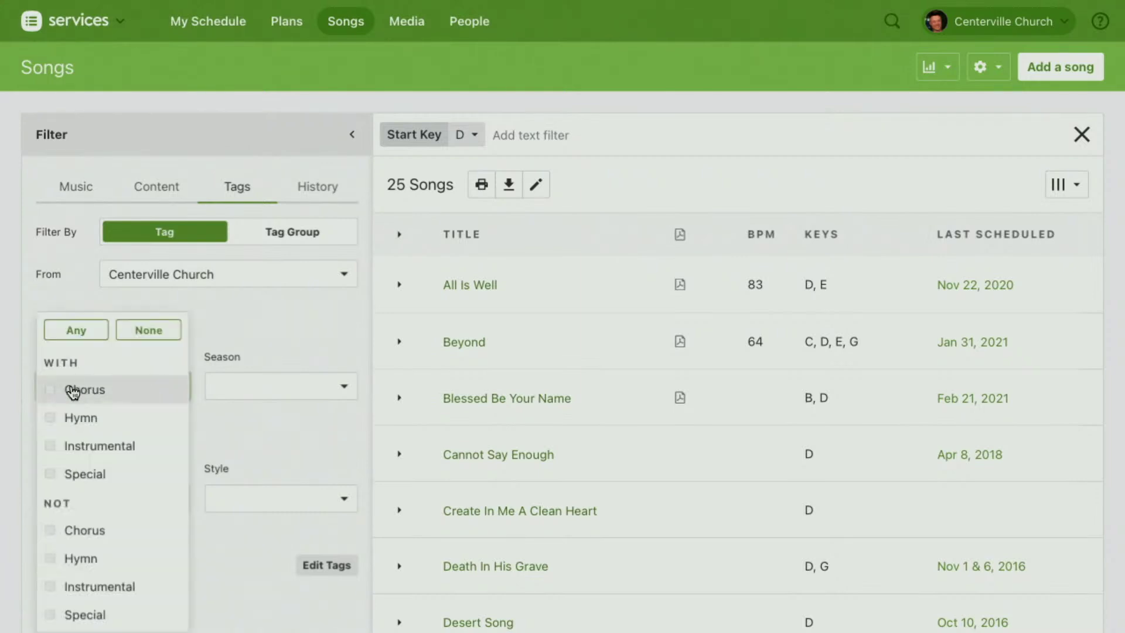
left_click(70, 390)
left_click(227, 311)
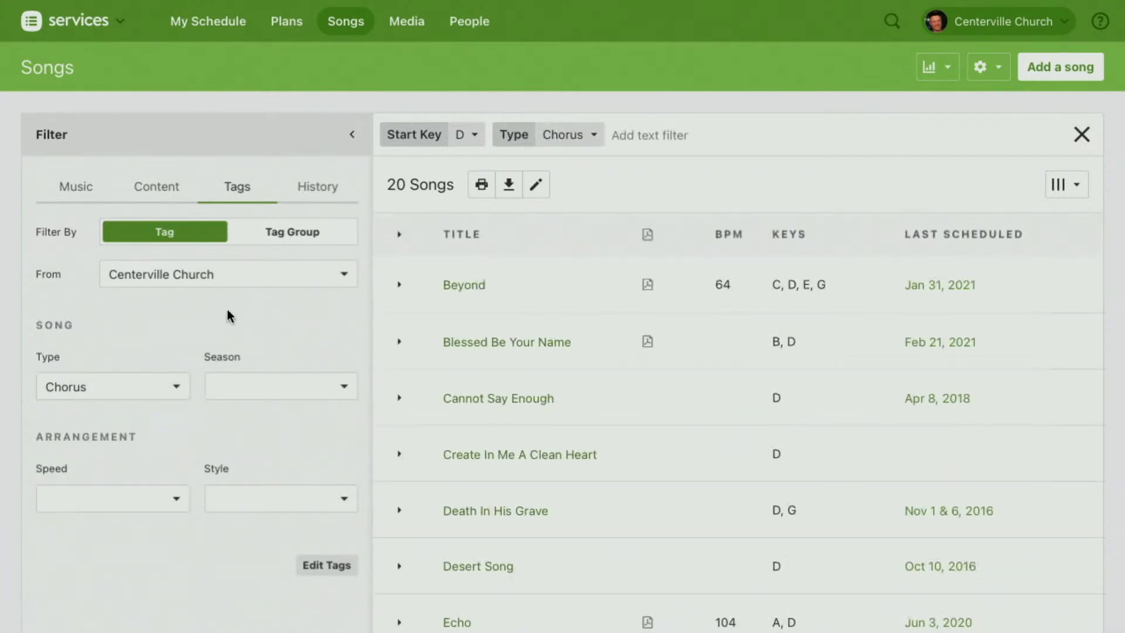
Limit the song list to arrangements with the Speed tags Fast and Medium.
left_click(128, 505)
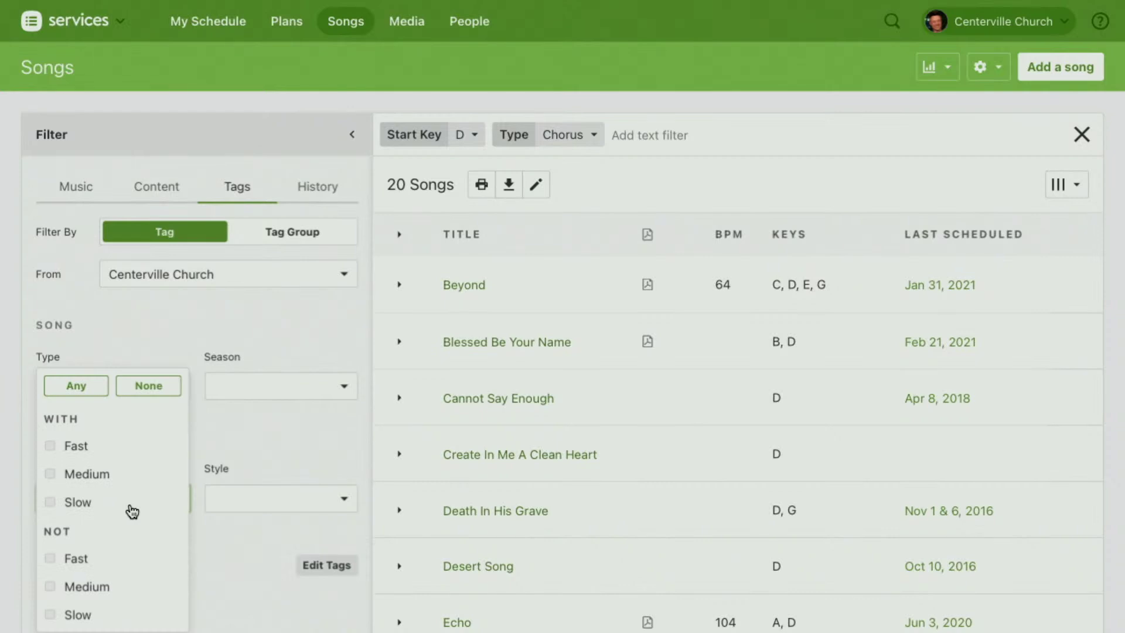
left_click(67, 447)
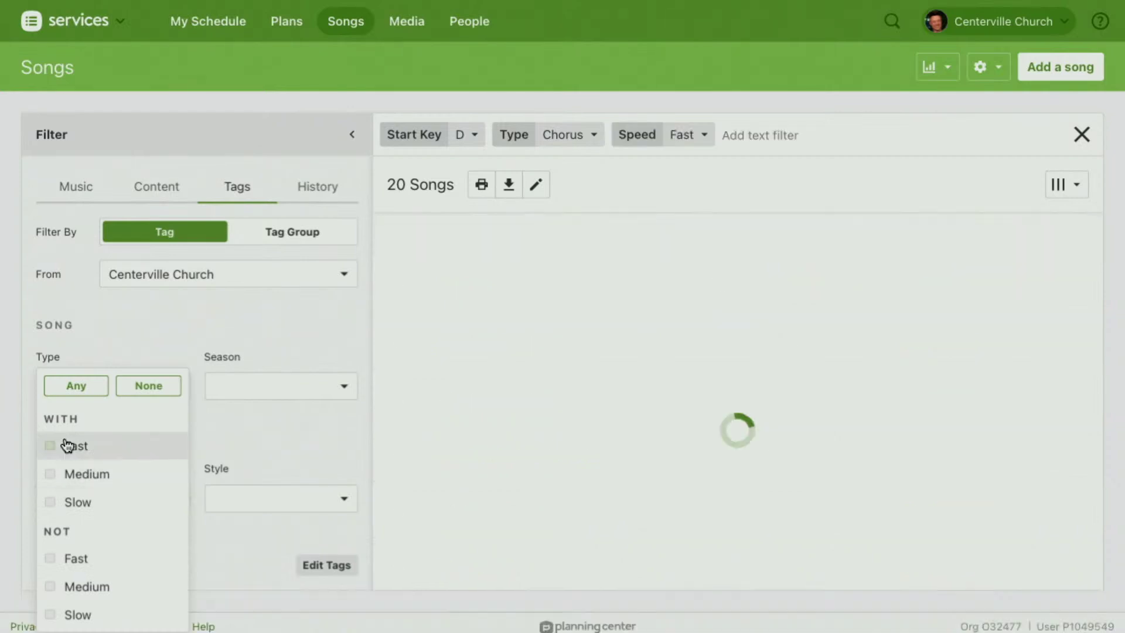
left_click(51, 478)
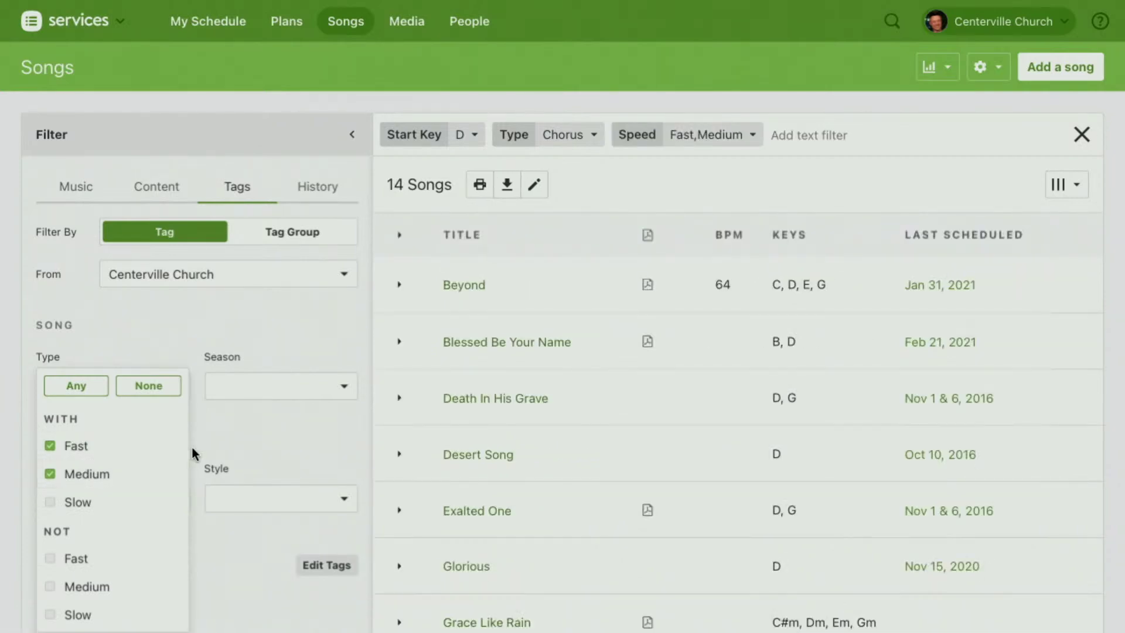
left_click(206, 435)
Look through the filtered songs down to Who You Say I Am and check the options of the applied Speed filter.
scroll(571, 523, "down", 5)
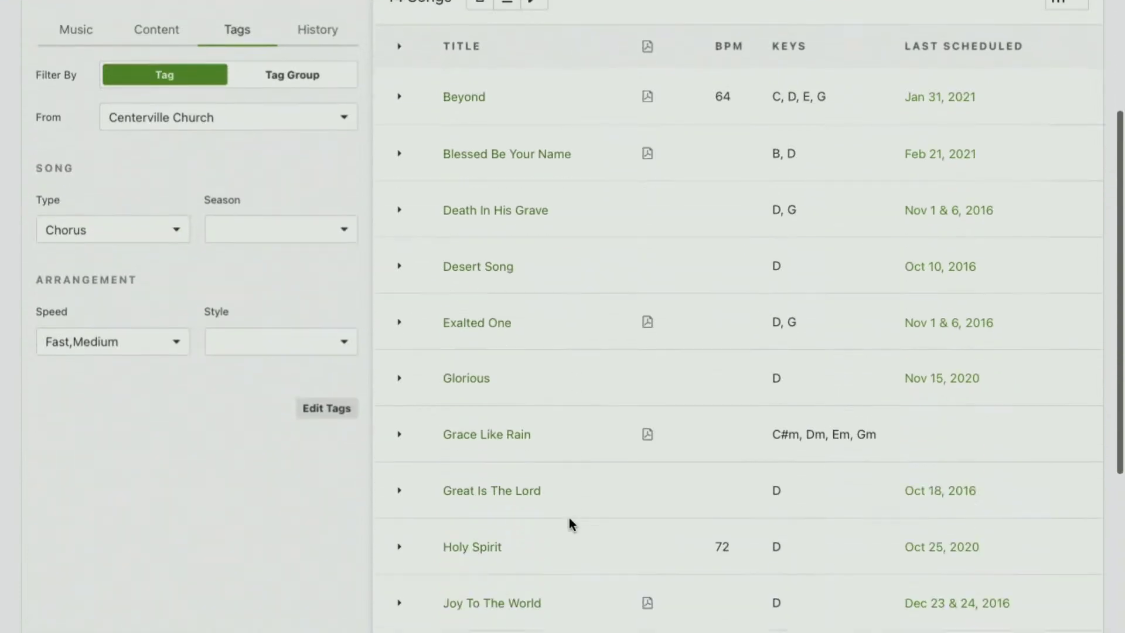
scroll(571, 523, "down", 3)
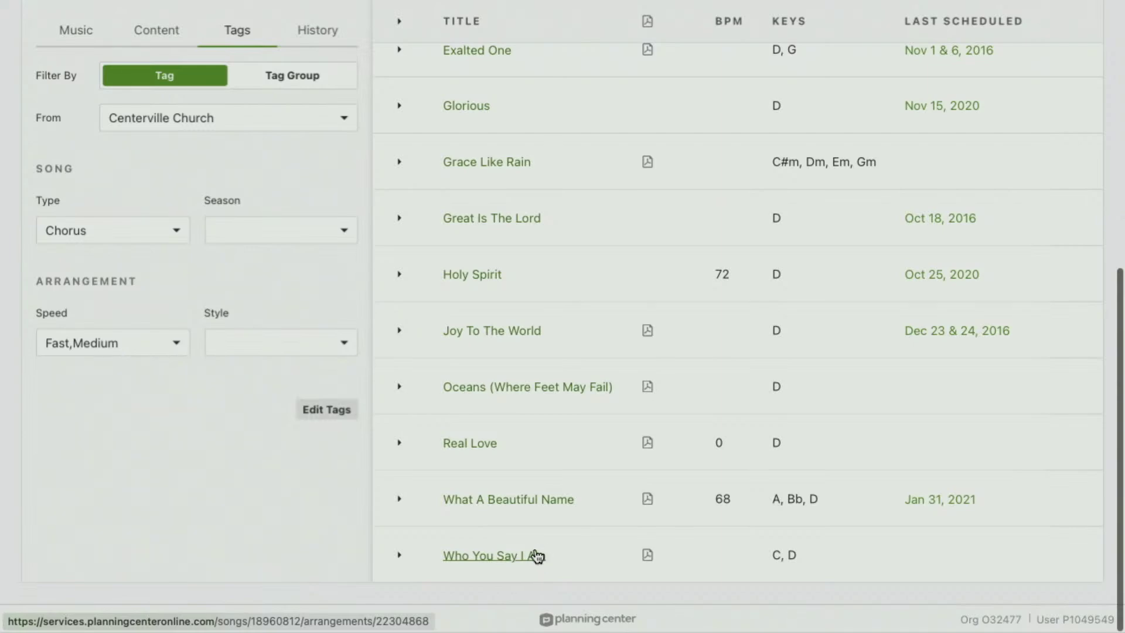
scroll(536, 555, "up", 8)
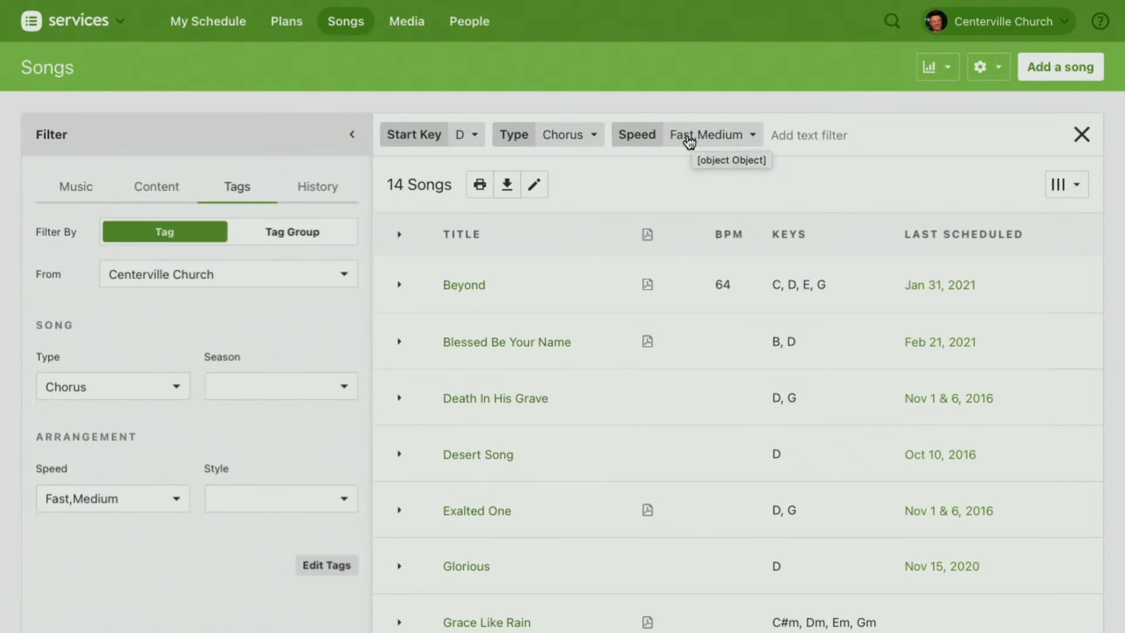
left_click(713, 139)
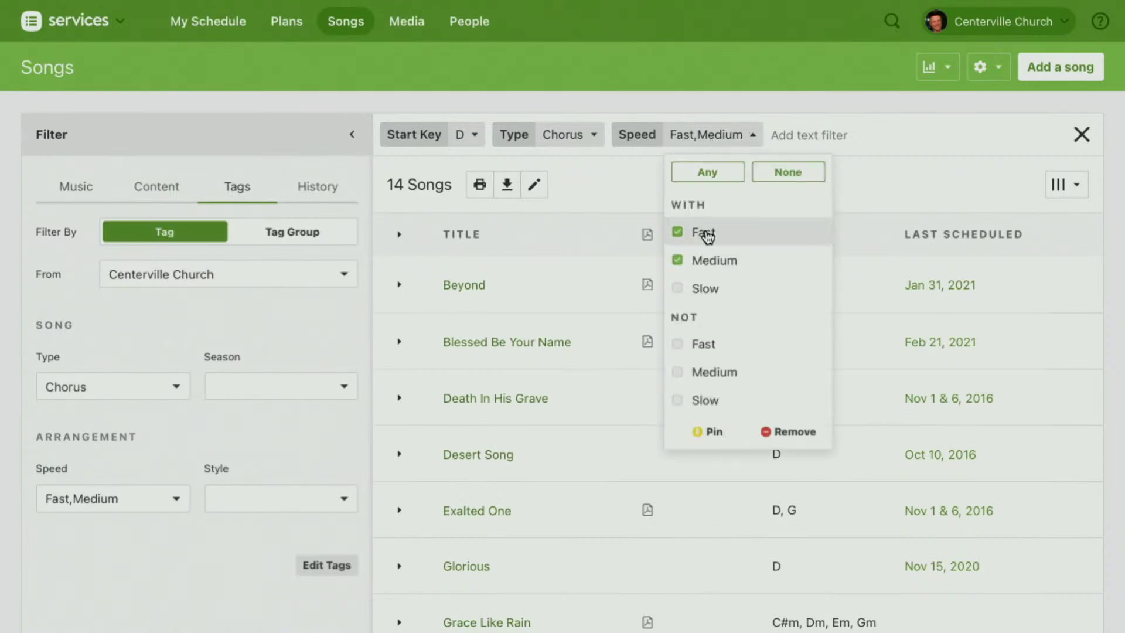
left_click(707, 147)
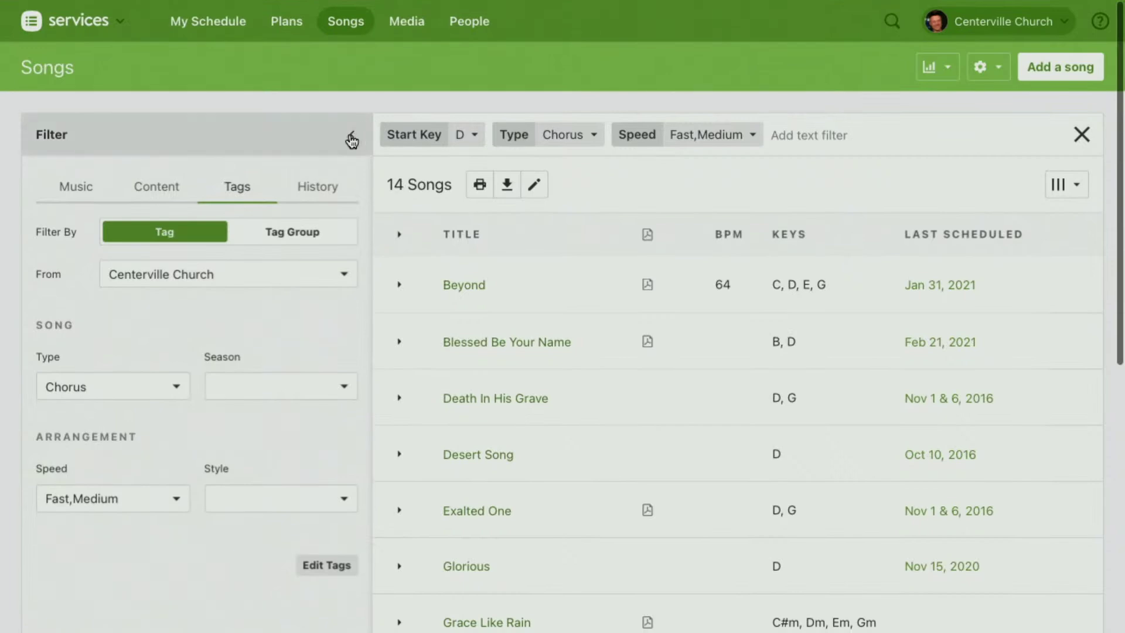
left_click(352, 135)
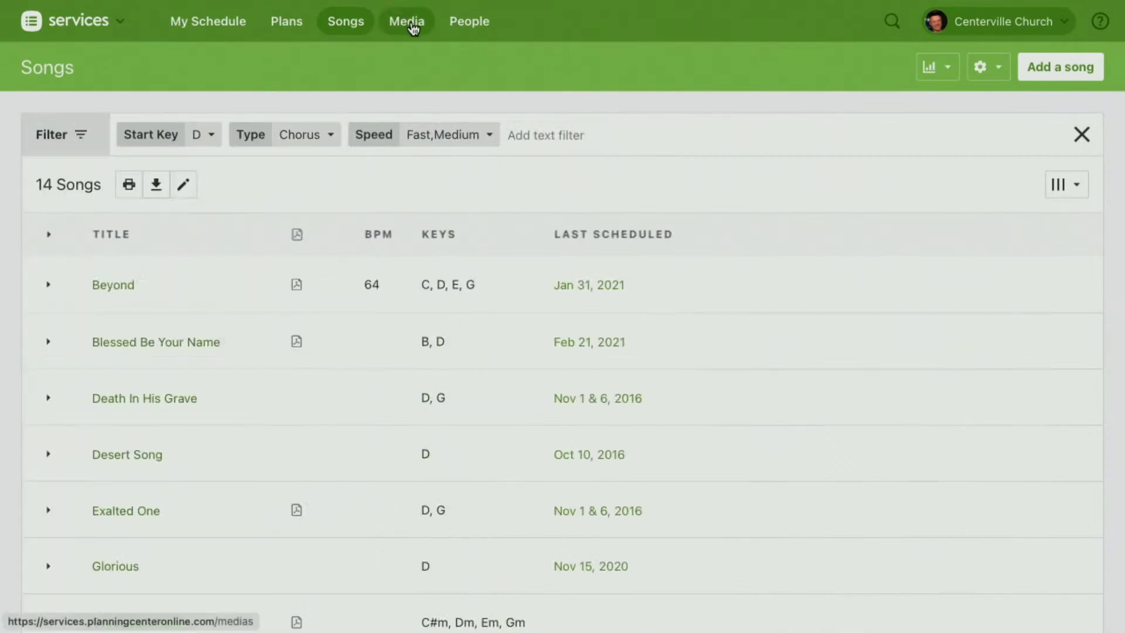
Leave the song list to reset its filters, and filter the whole library by the song Type tag Chorus.
left_click(412, 24)
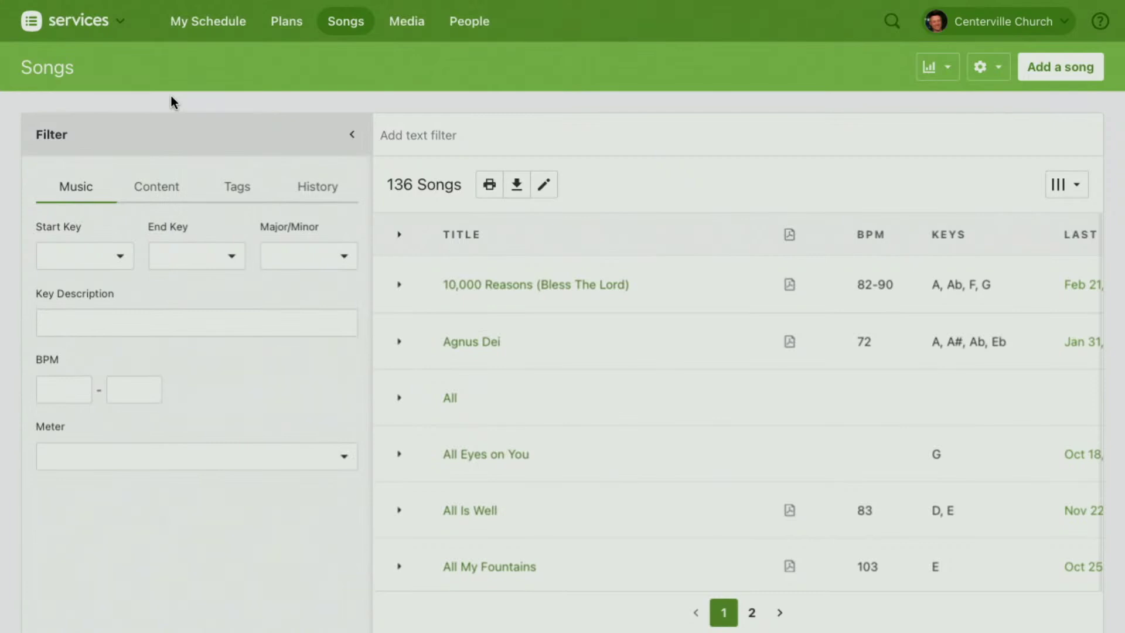
left_click(240, 190)
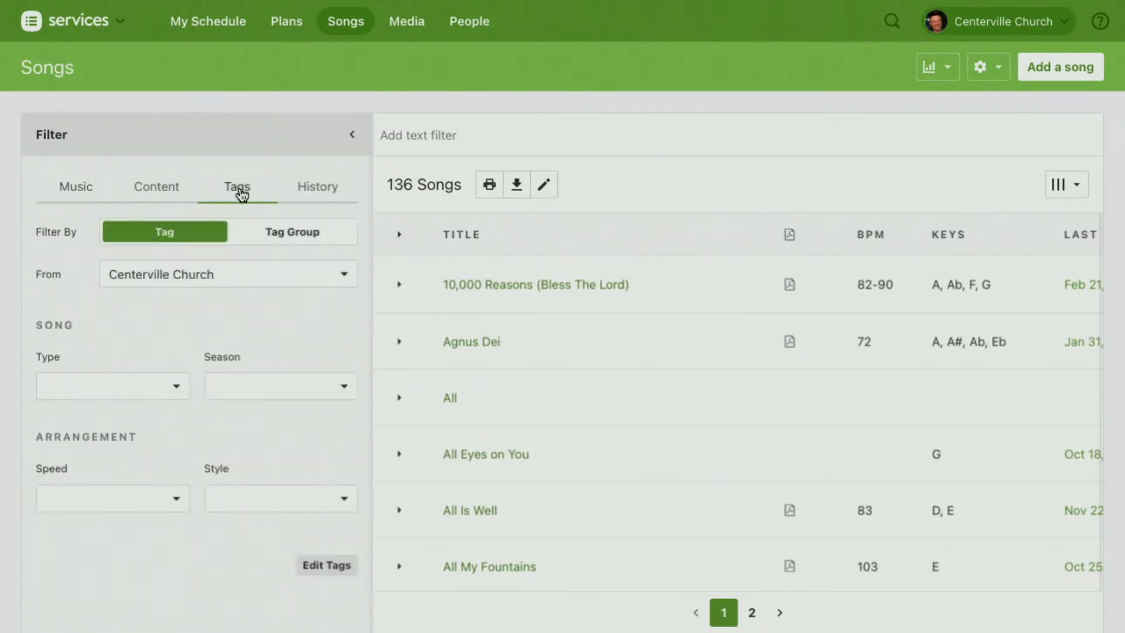
left_click(173, 389)
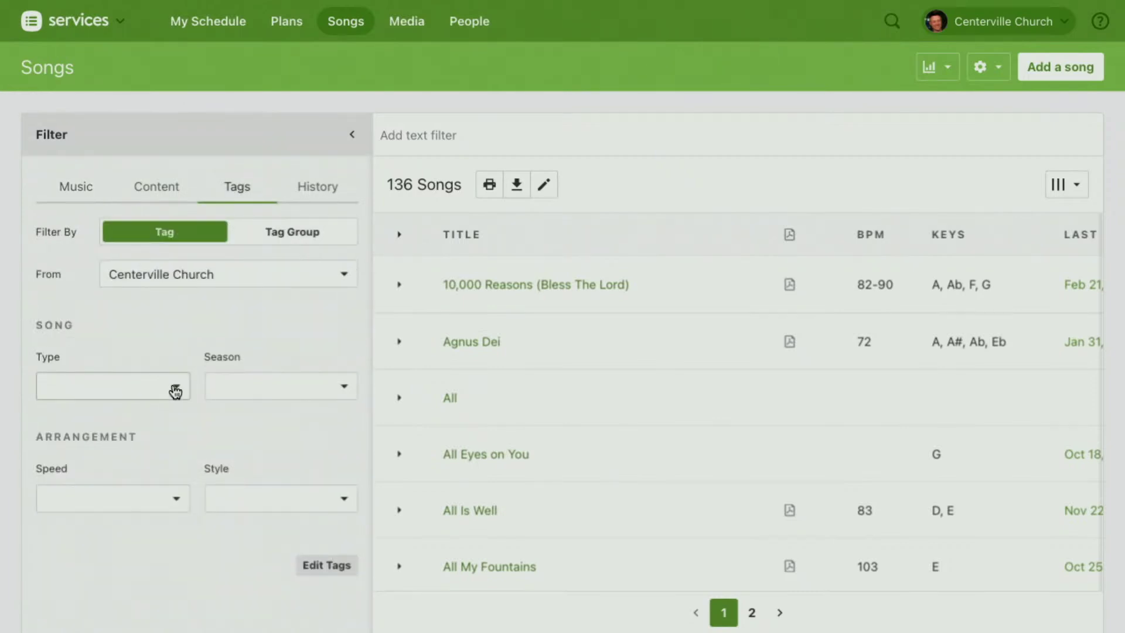
left_click(69, 392)
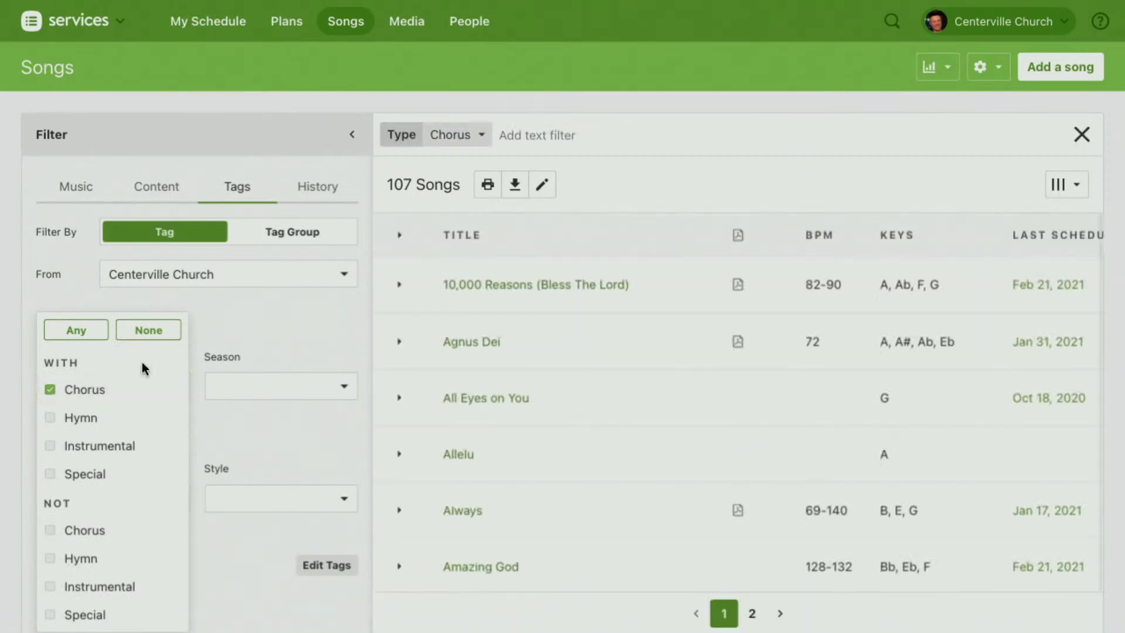
left_click(213, 311)
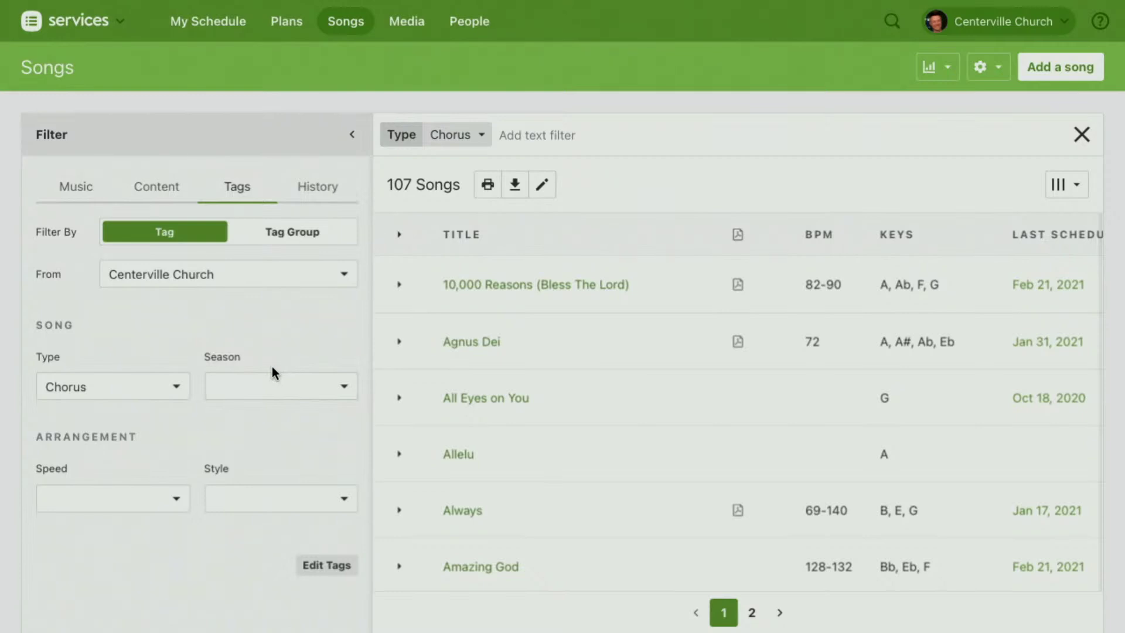
Restrict the Chorus songs to those with no Season tag by setting the Season filter to None.
left_click(249, 384)
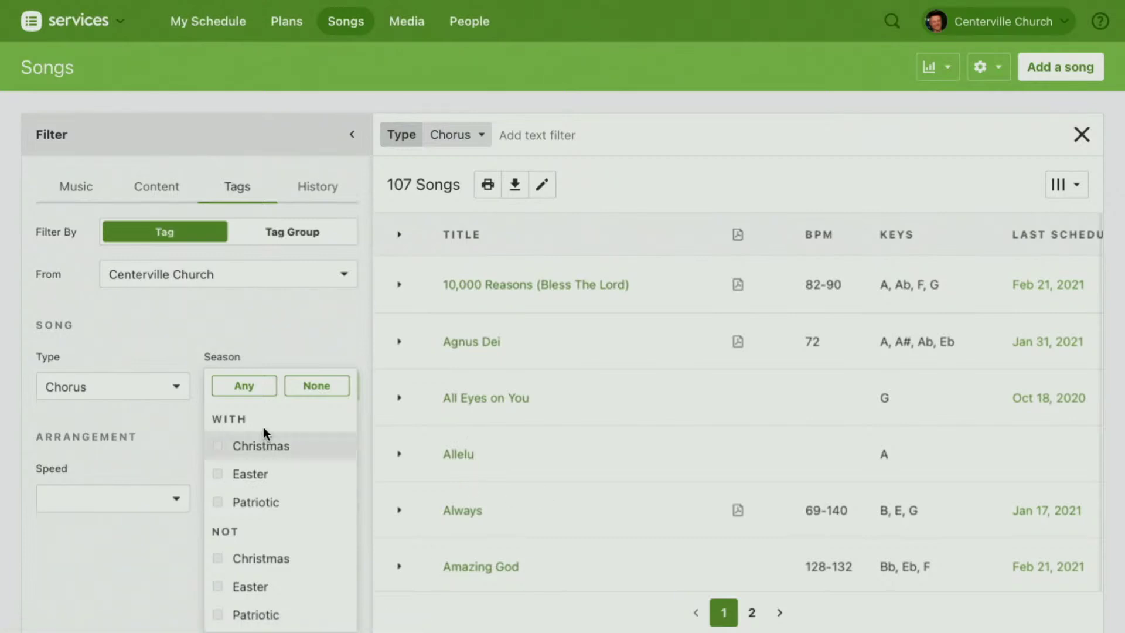
left_click(321, 390)
left_click(292, 328)
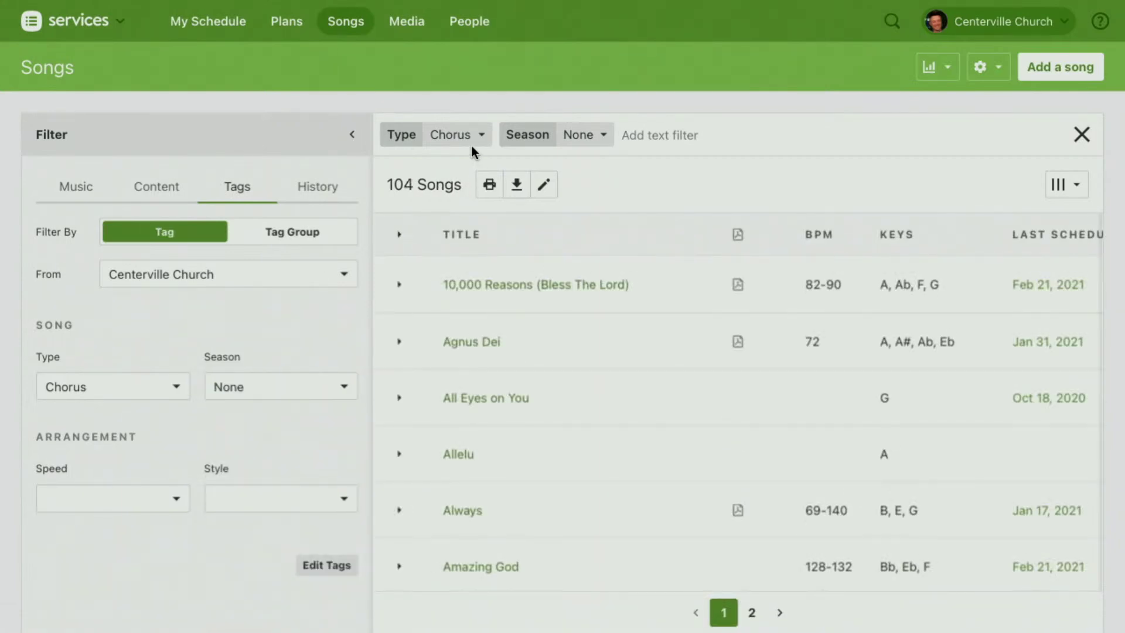
Pin both the Type Chorus filter and the Season None filter to the song library.
left_click(484, 137)
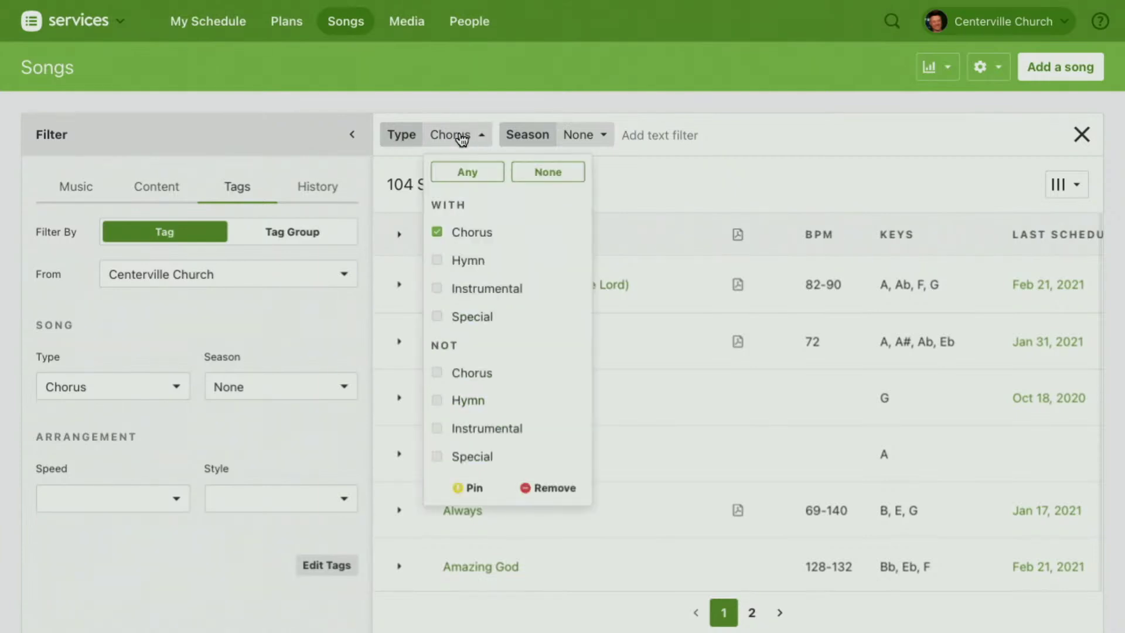
left_click(468, 488)
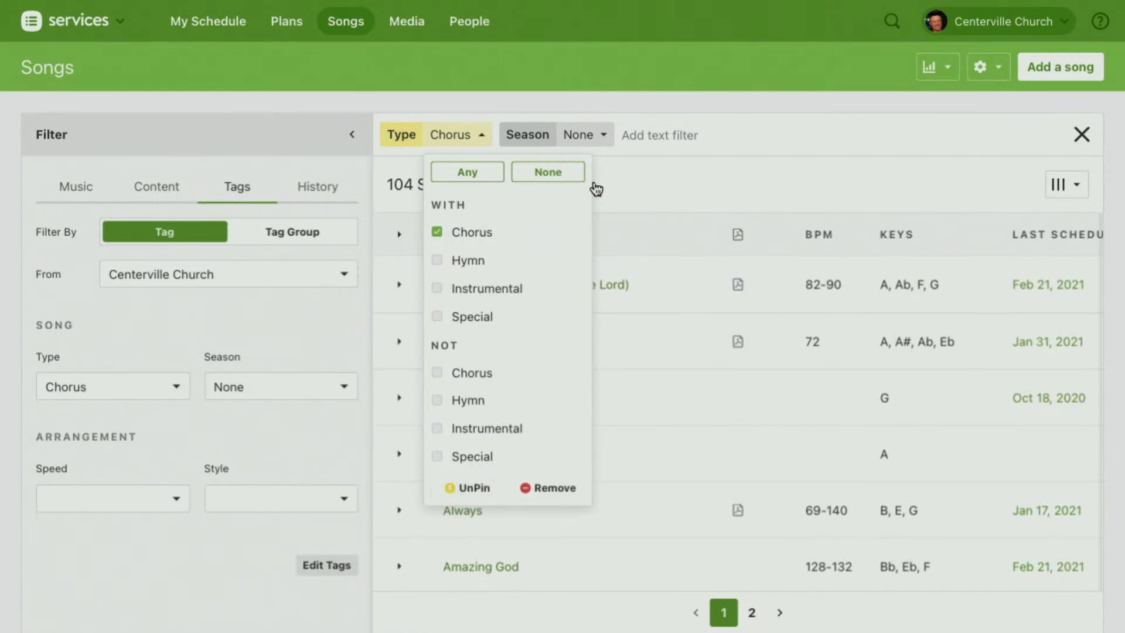
left_click(603, 136)
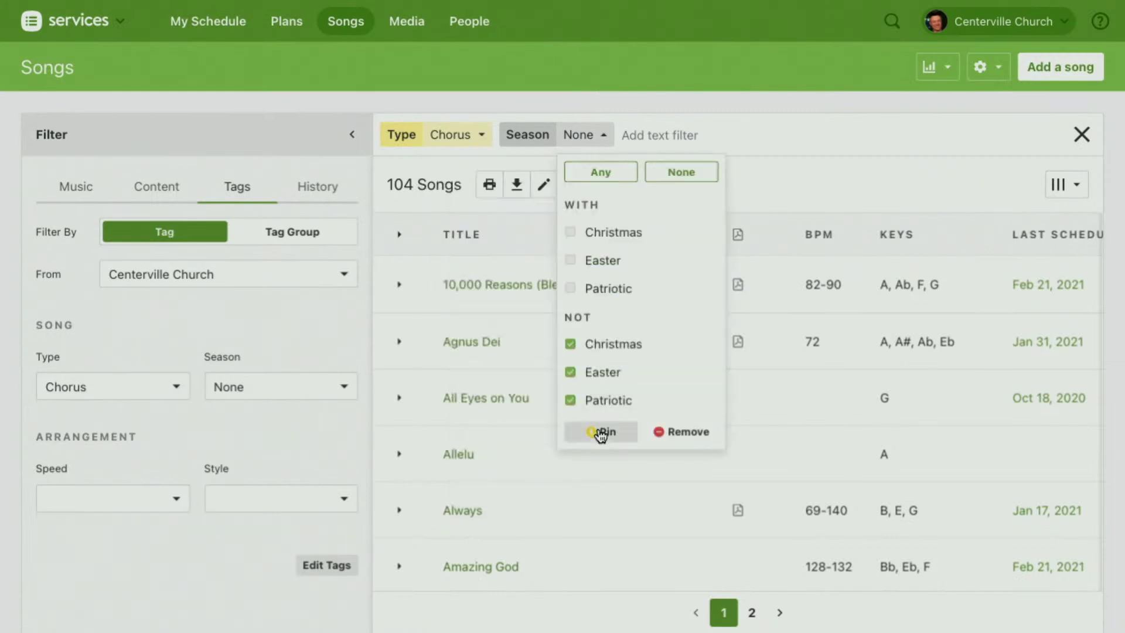
left_click(602, 431)
left_click(737, 101)
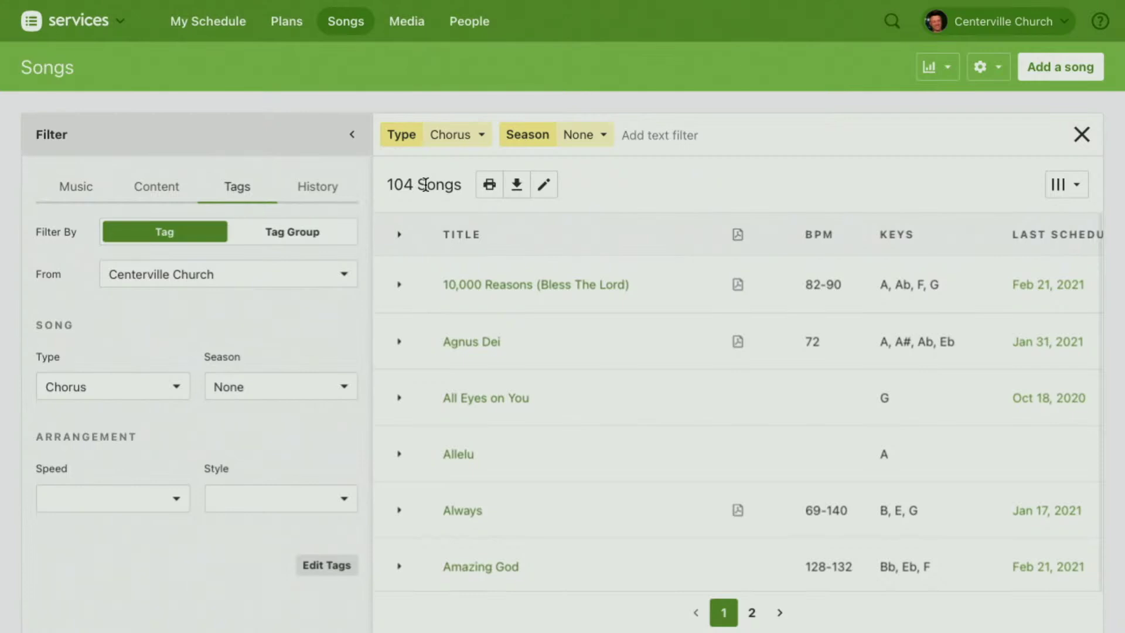
Switch the pinned Season filter to include Christmas songs, and set it back to None.
left_click(604, 141)
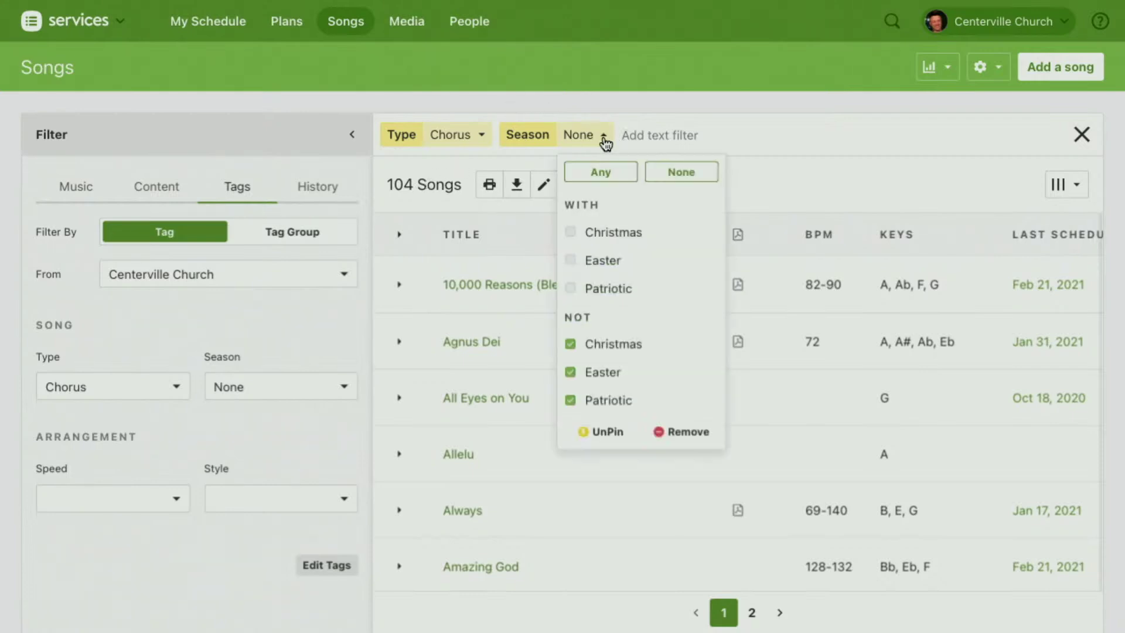
left_click(573, 236)
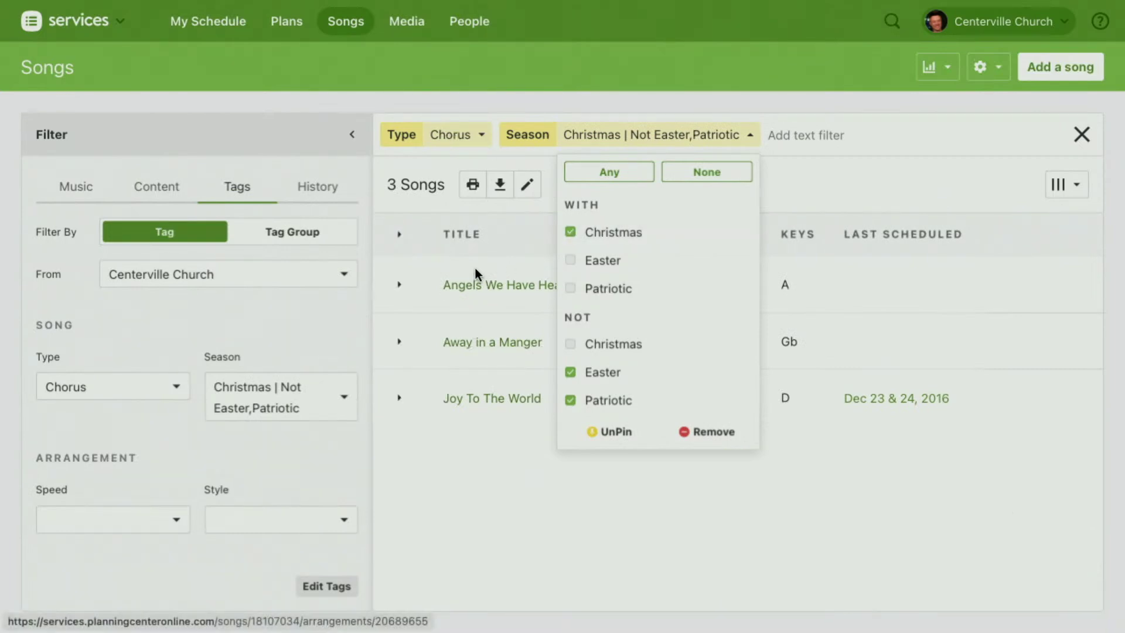
left_click(485, 475)
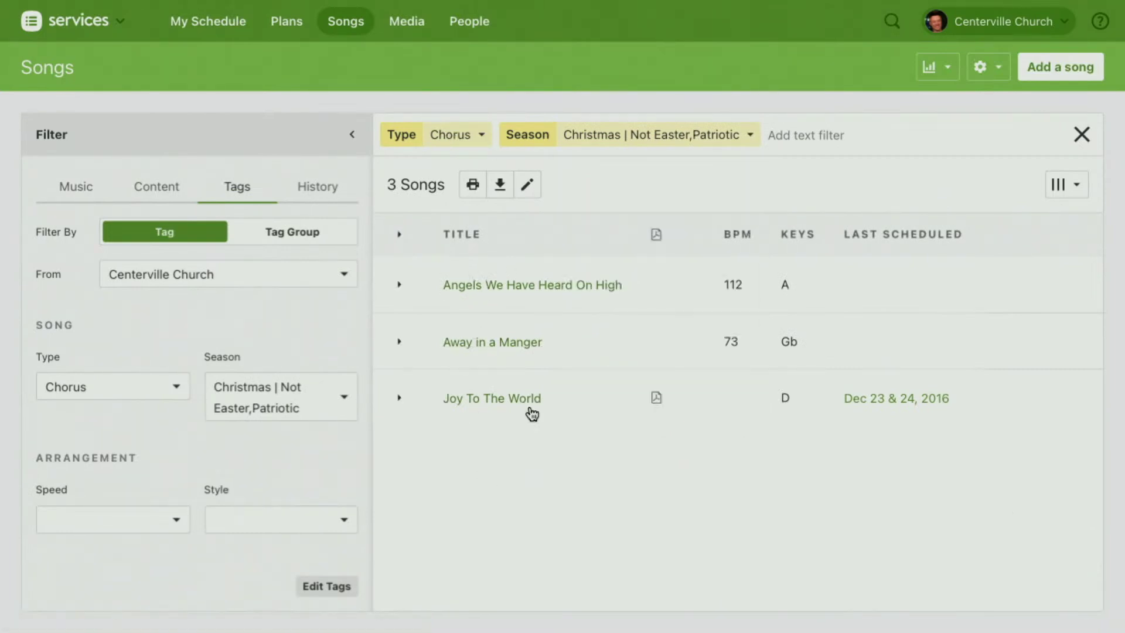
left_click(751, 134)
left_click(715, 175)
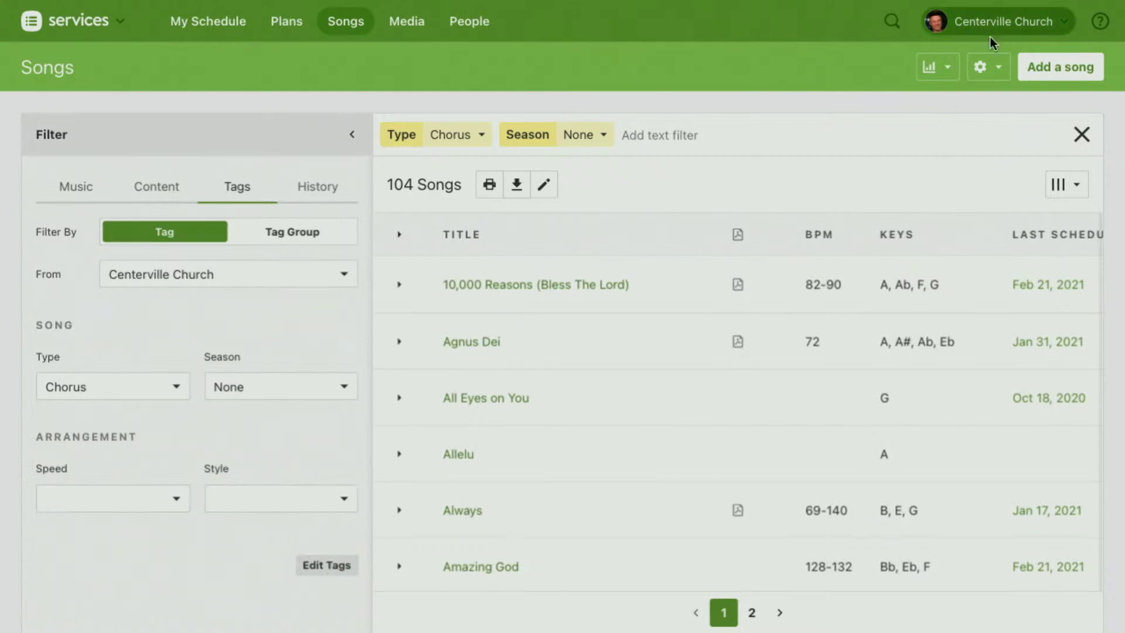
Examine the song library's settings and available reports, and collapse the filter options.
left_click(989, 70)
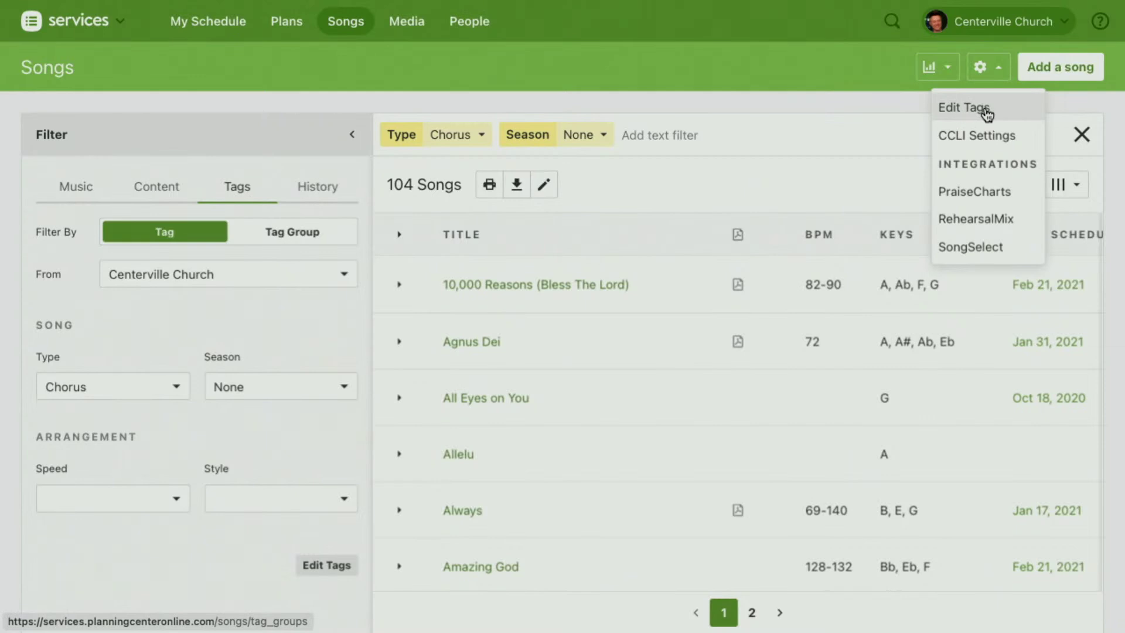
left_click(999, 66)
left_click(949, 69)
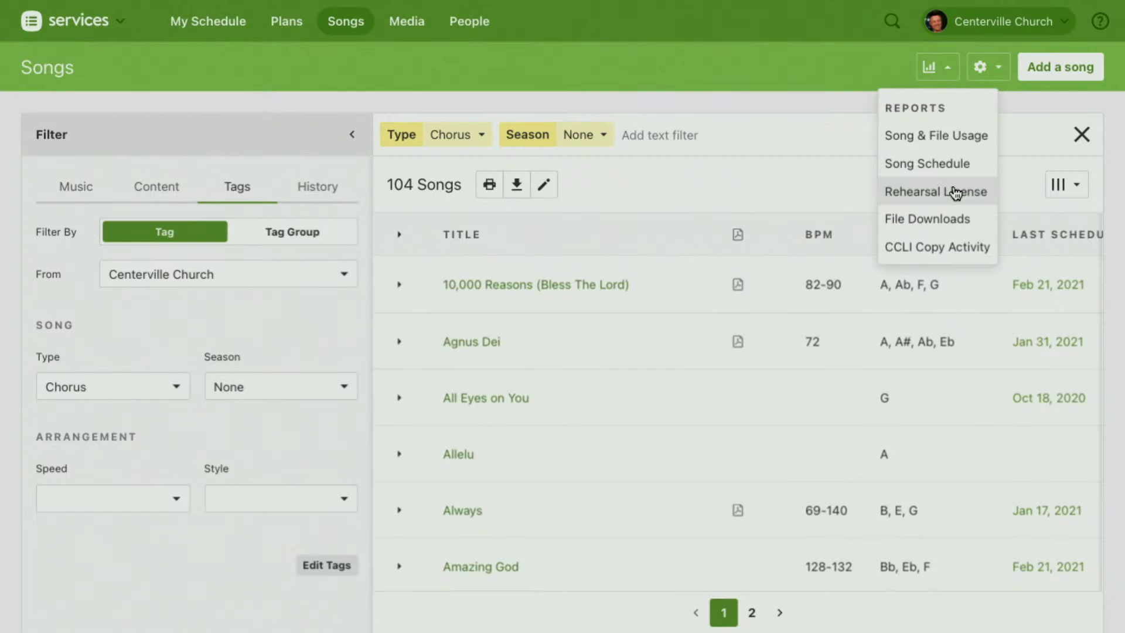
left_click(943, 69)
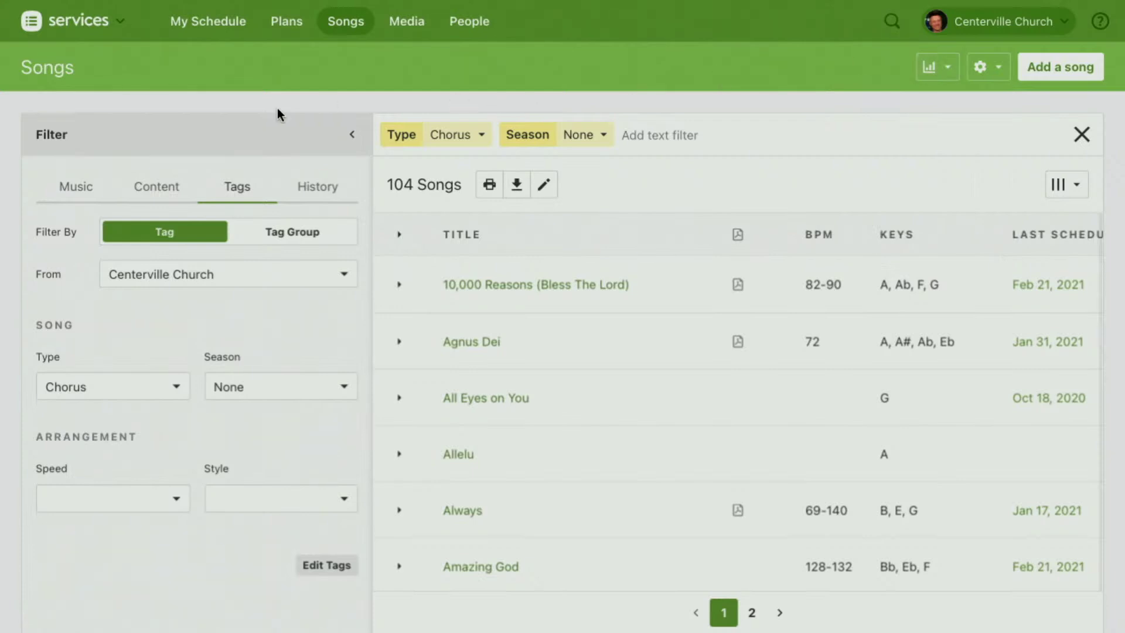
left_click(265, 146)
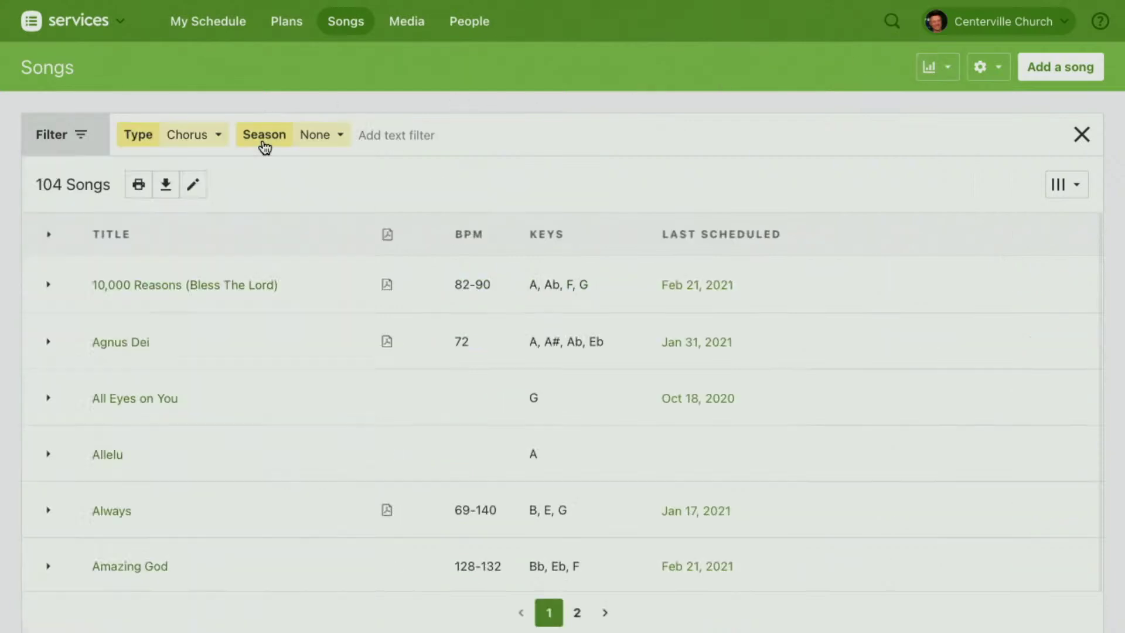
Open the media library.
left_click(414, 20)
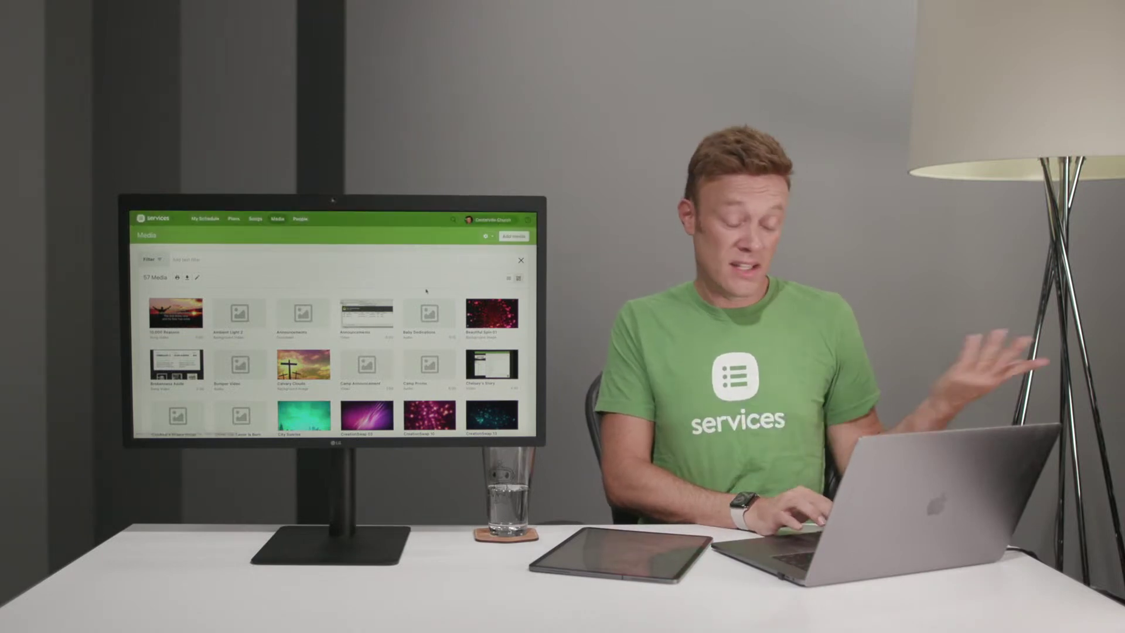
left_click(514, 236)
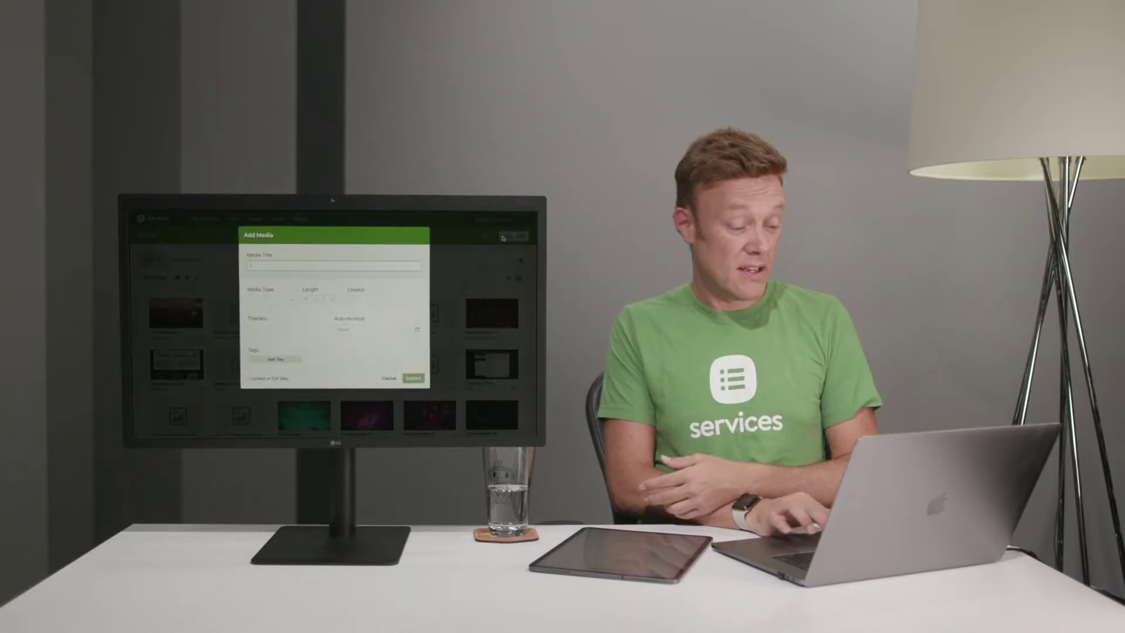
left_click(276, 300)
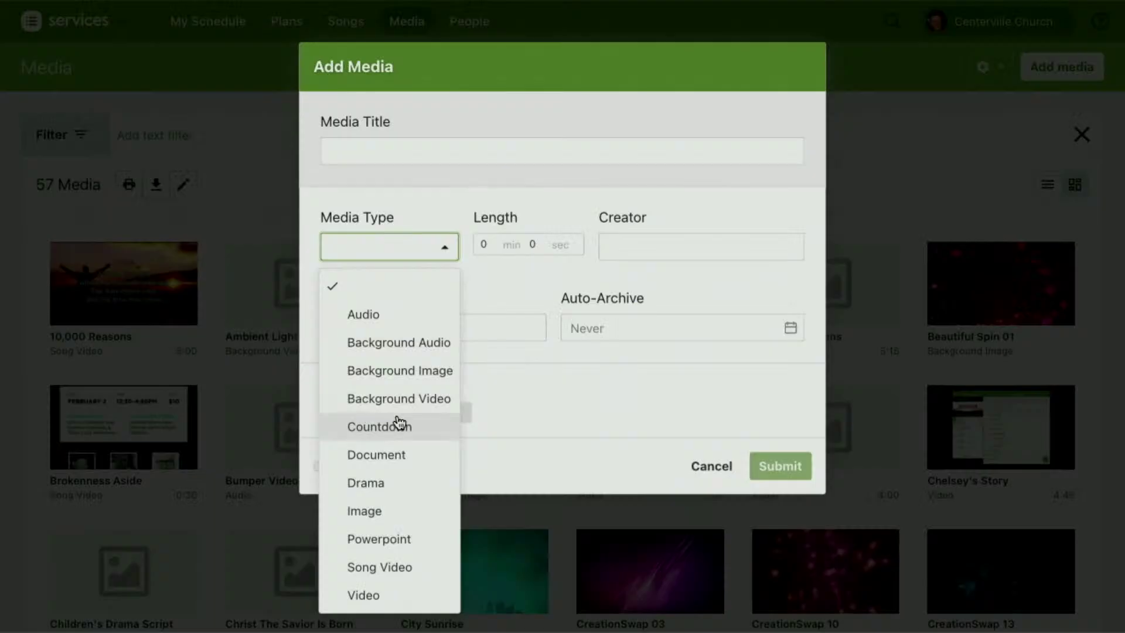
left_click(380, 455)
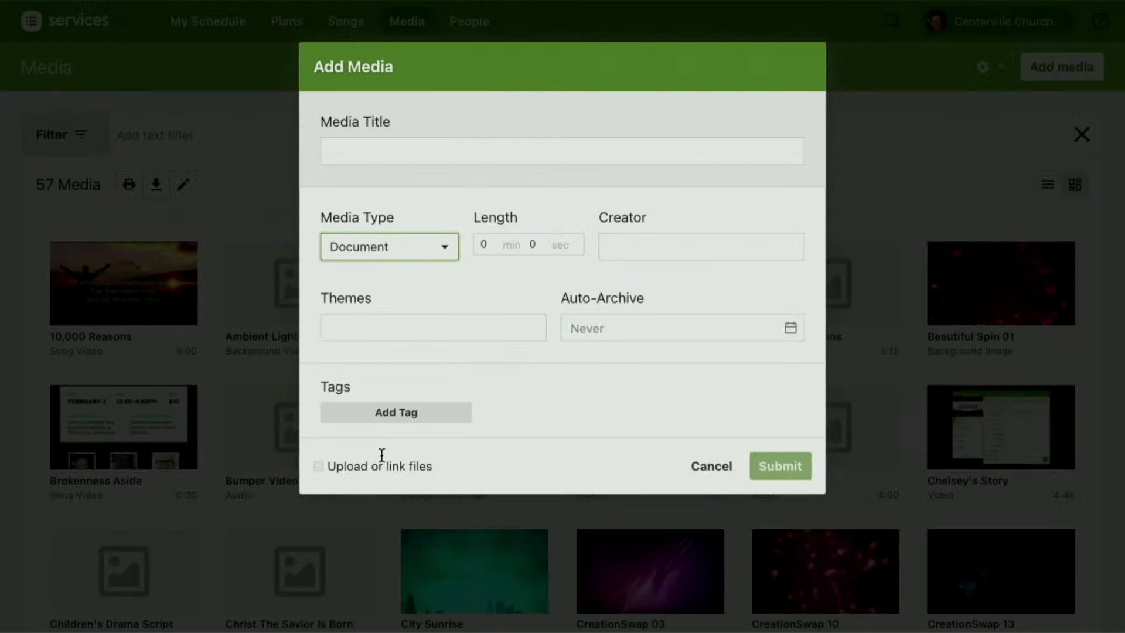
left_click(432, 153)
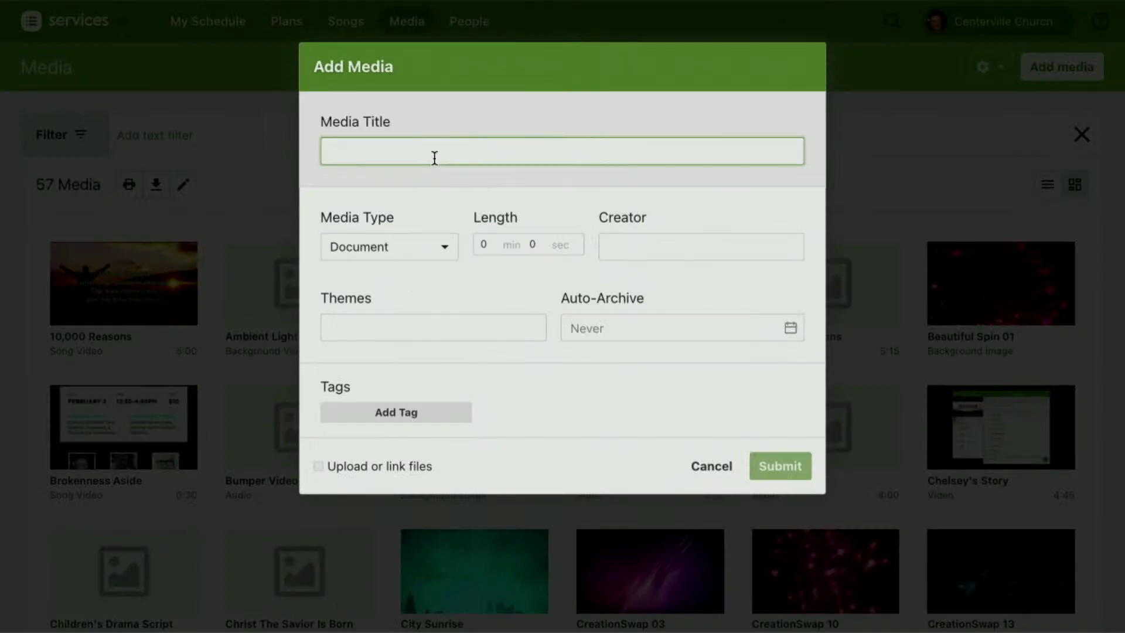
type("Reading")
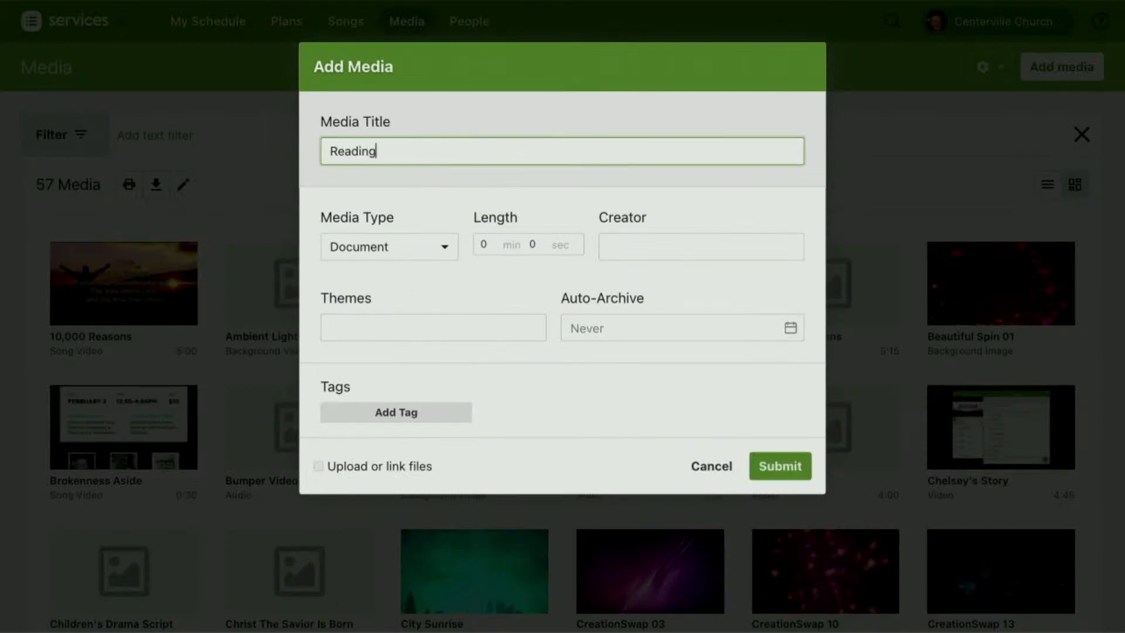
left_click(714, 468)
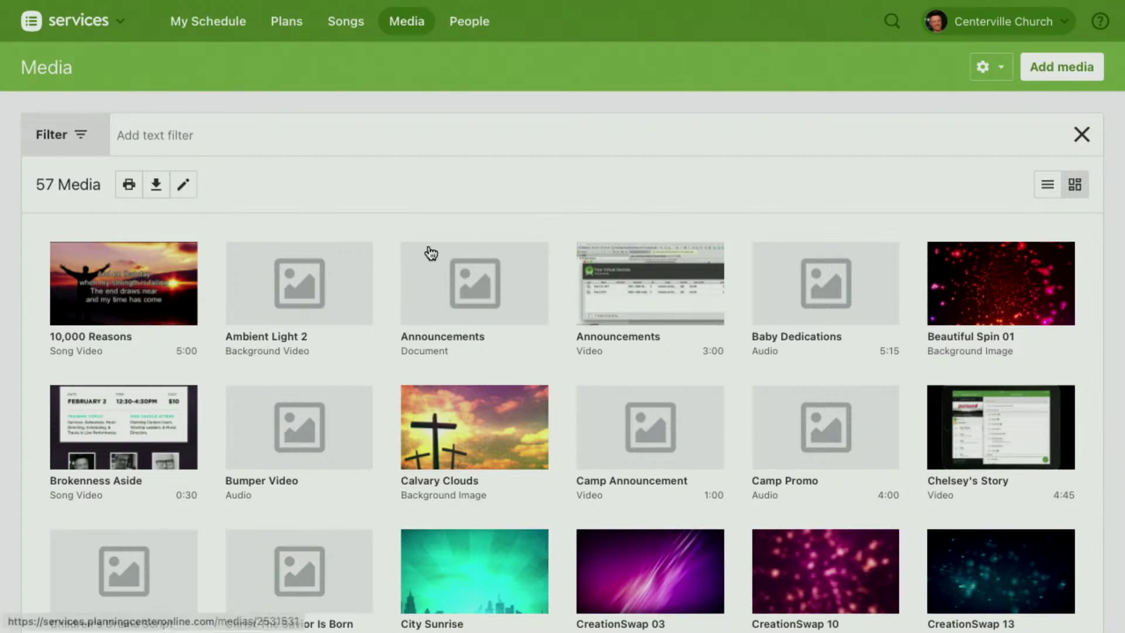
Examine the media library's filter options, and collapse them.
left_click(74, 140)
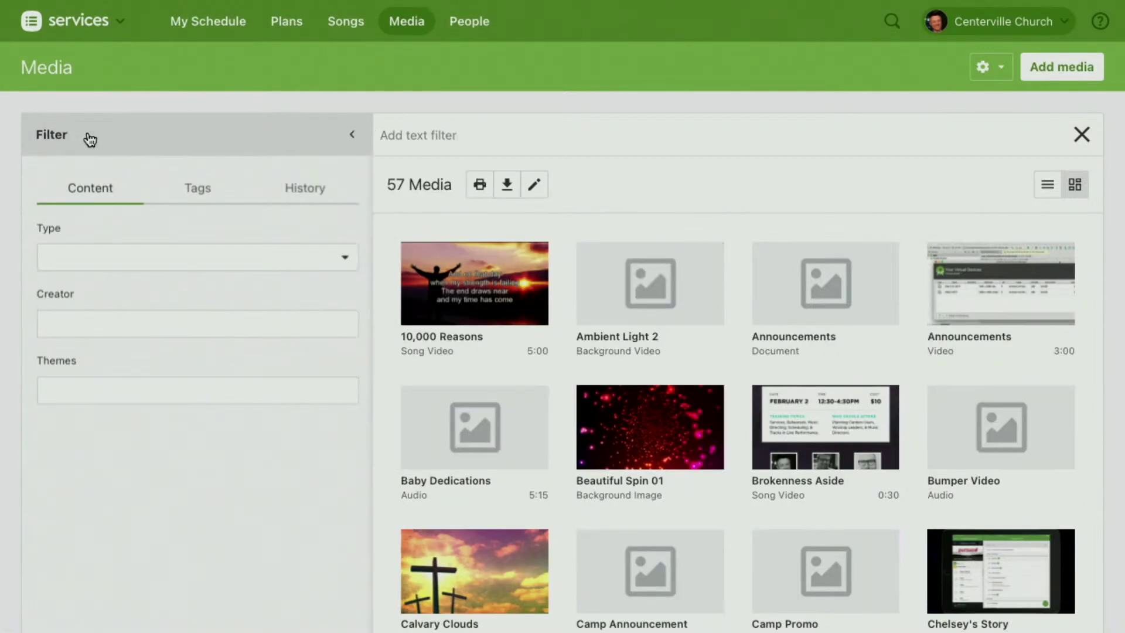
left_click(163, 137)
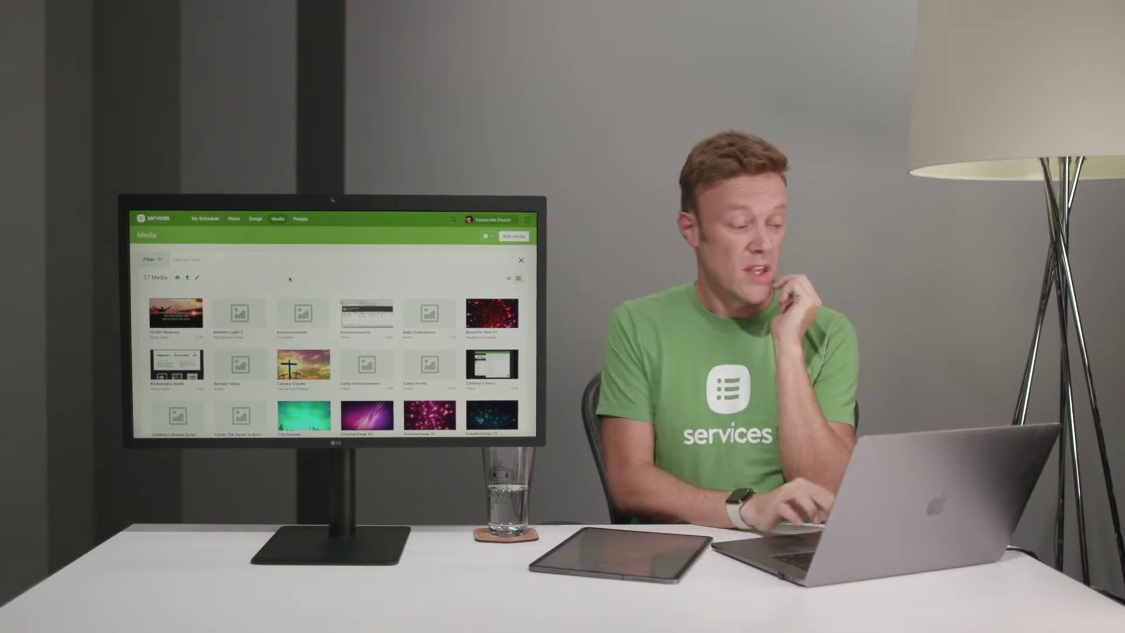
Open the Contemporary Service plan for September 27, 2020 and switch it to the new plan page design.
mouse_move(235, 225)
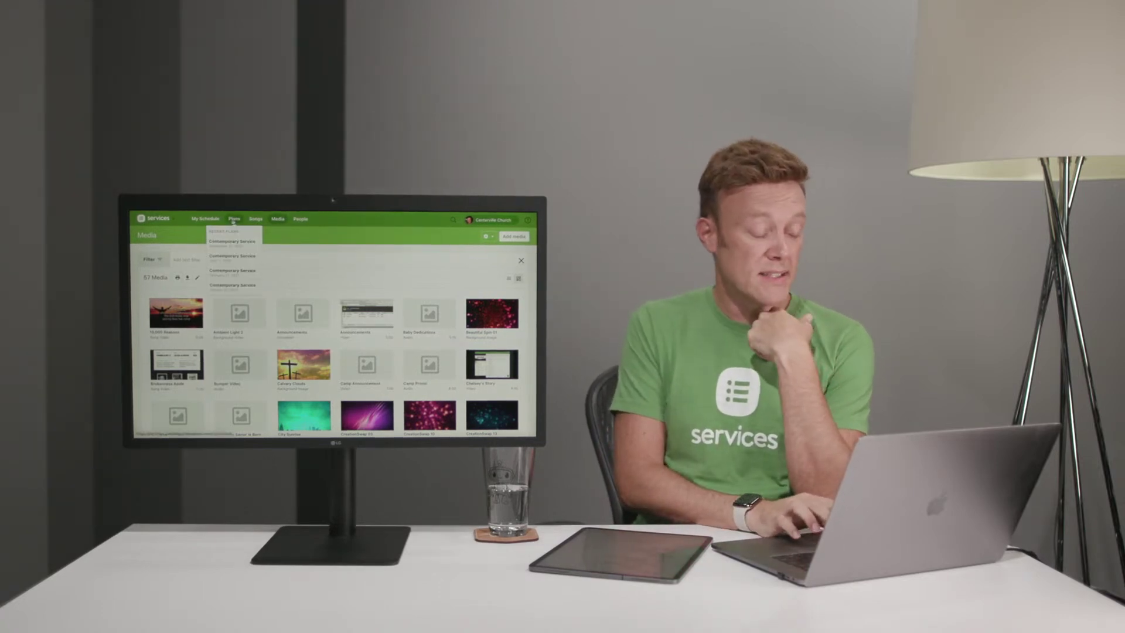
left_click(233, 219)
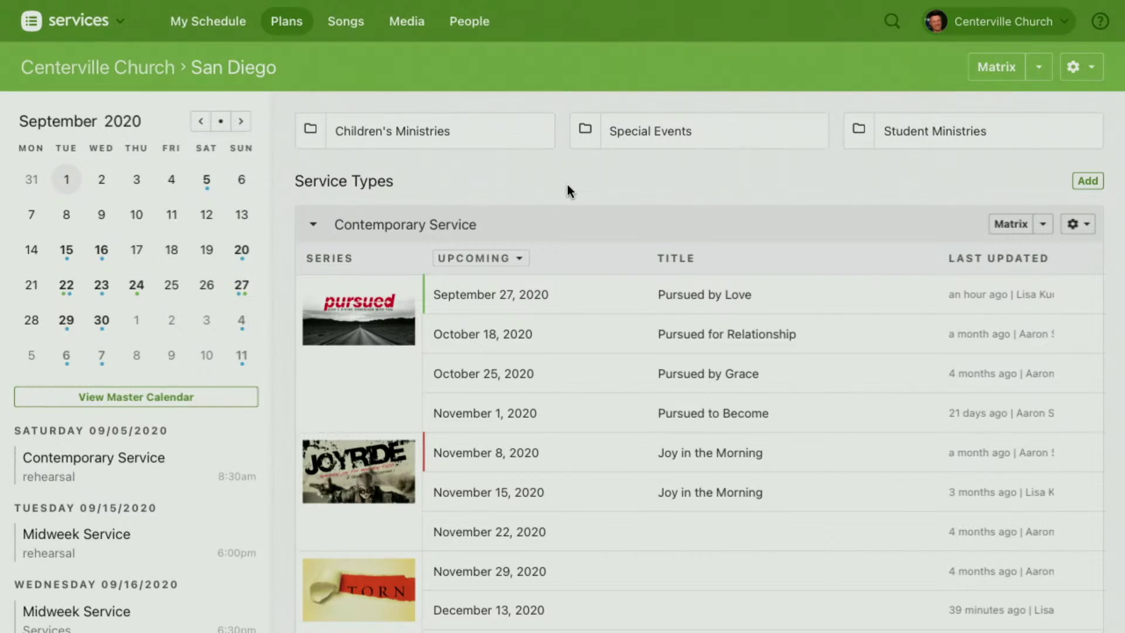
left_click(467, 302)
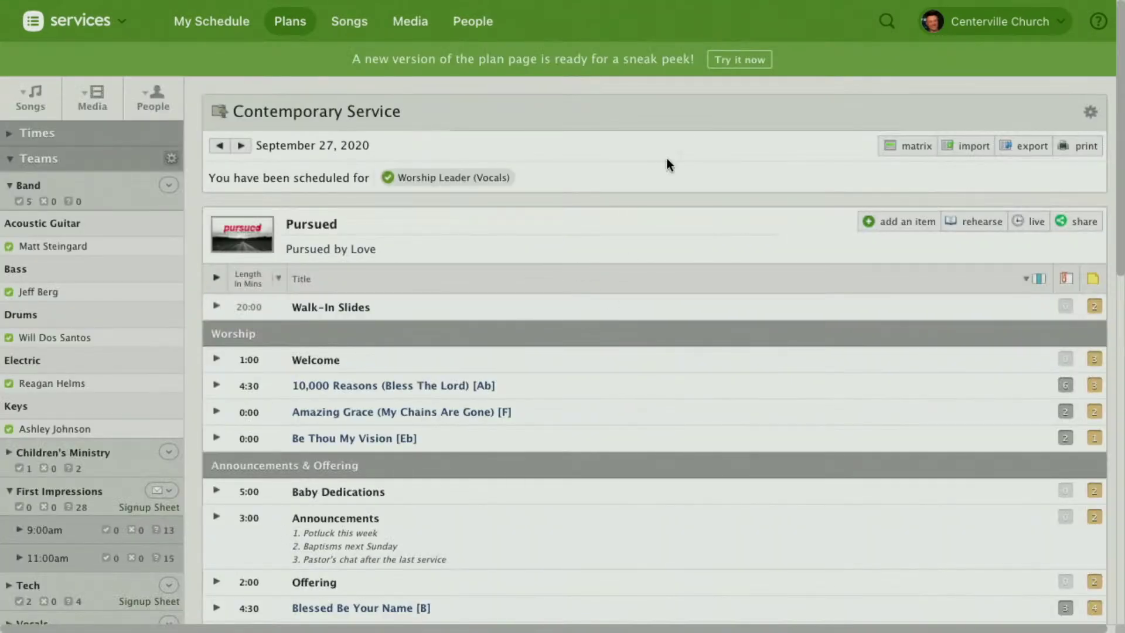
left_click(739, 61)
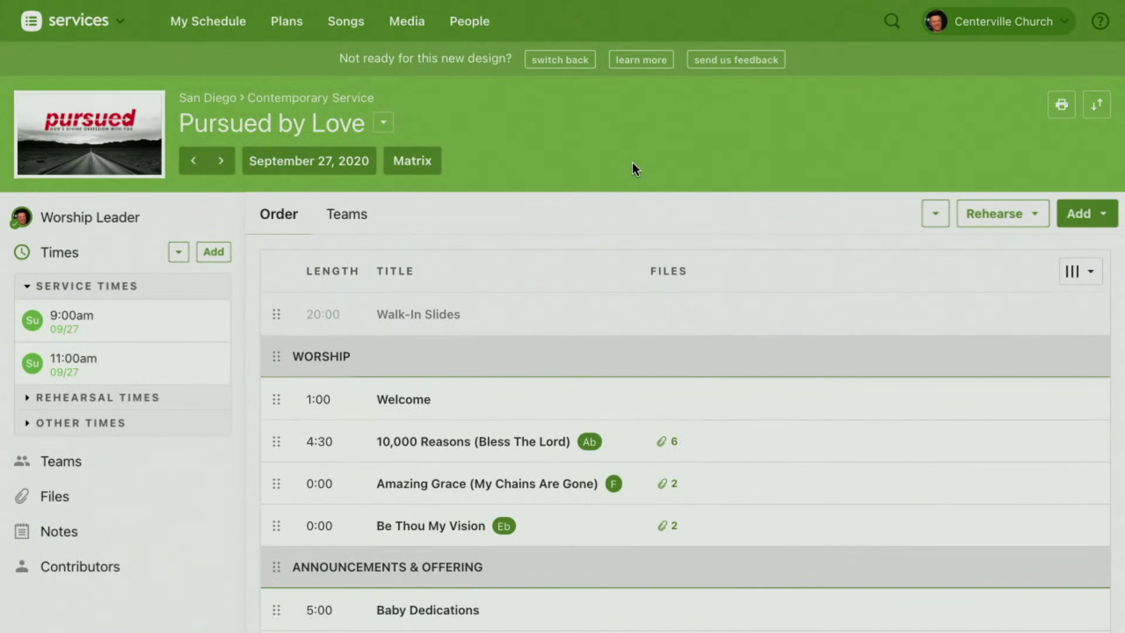
Import the items of the Communion template into the September 27, 2020 plan only.
scroll(632, 163, "down", 5)
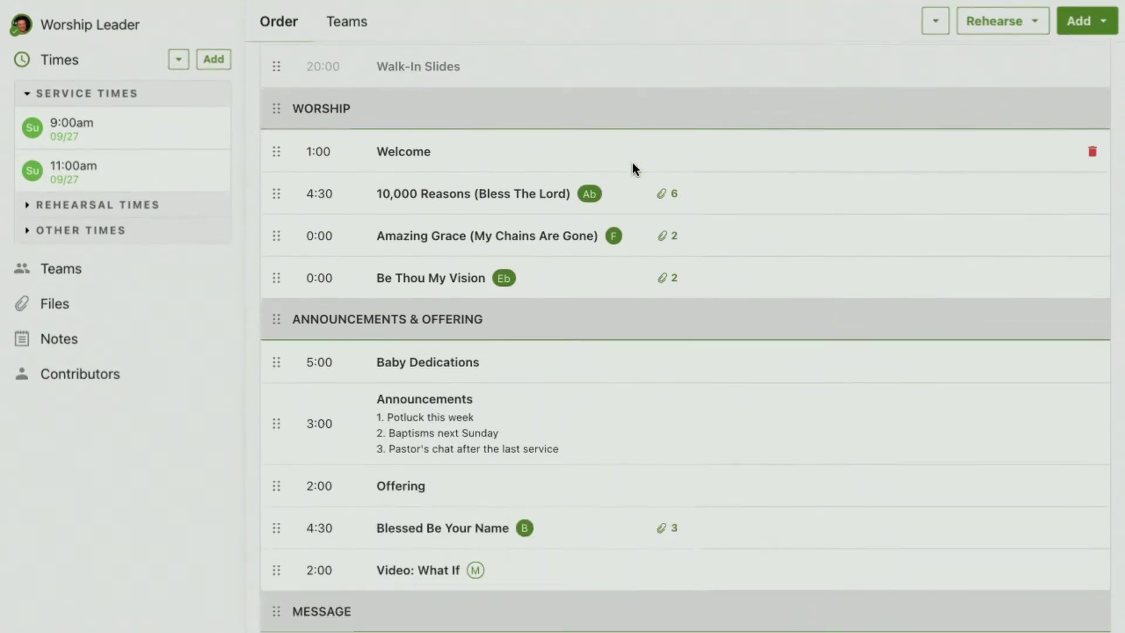
scroll(631, 163, "down", 5)
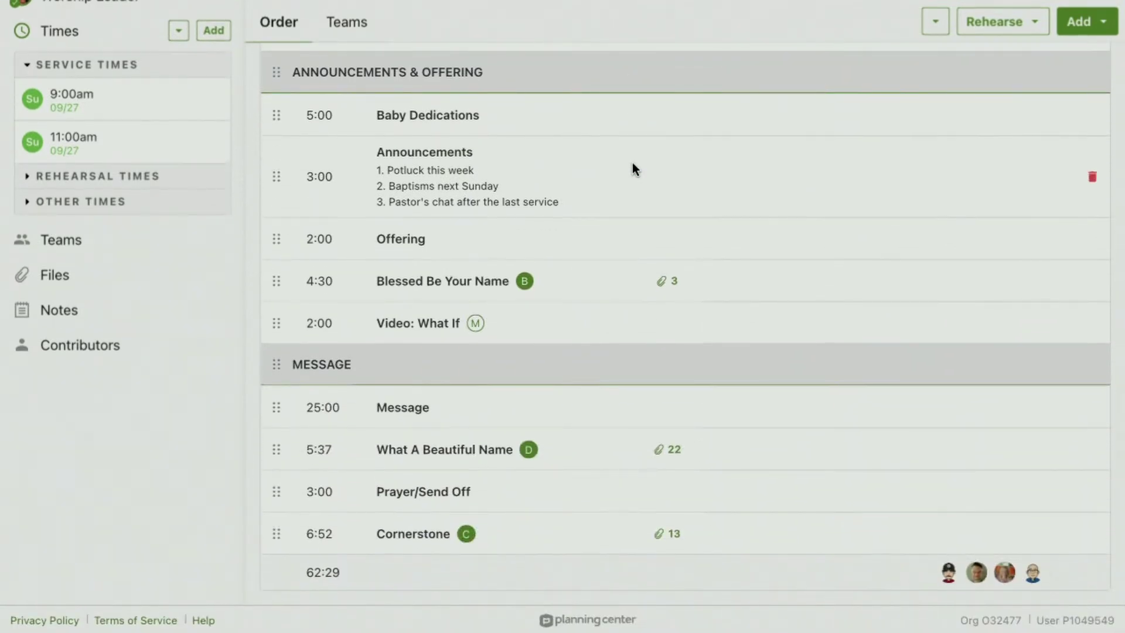
left_click(1080, 27)
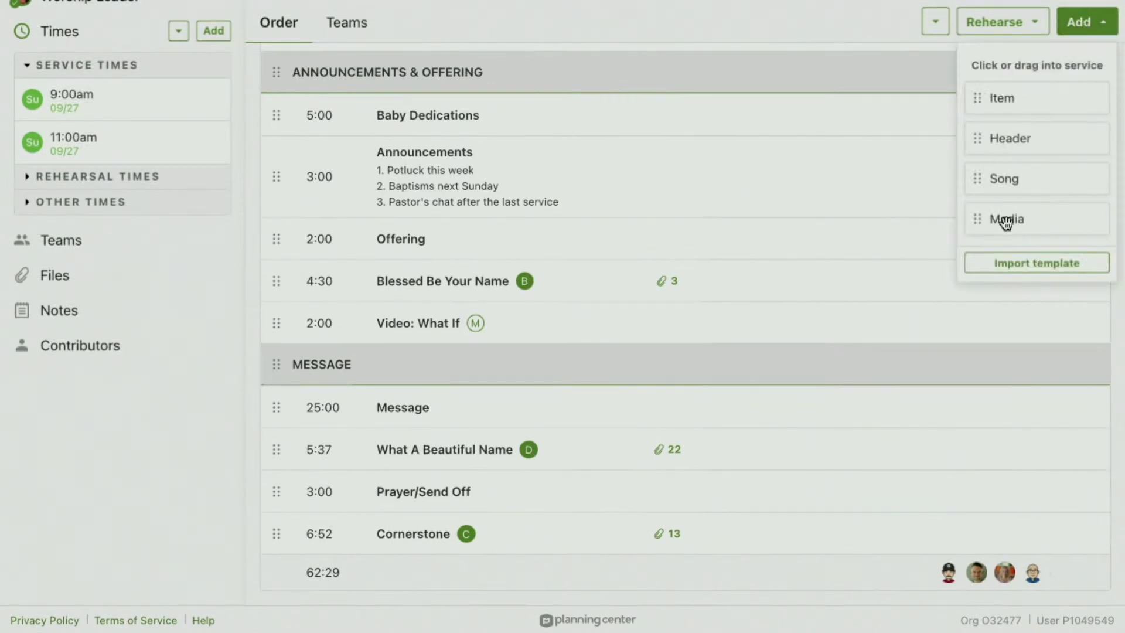
left_click(1027, 268)
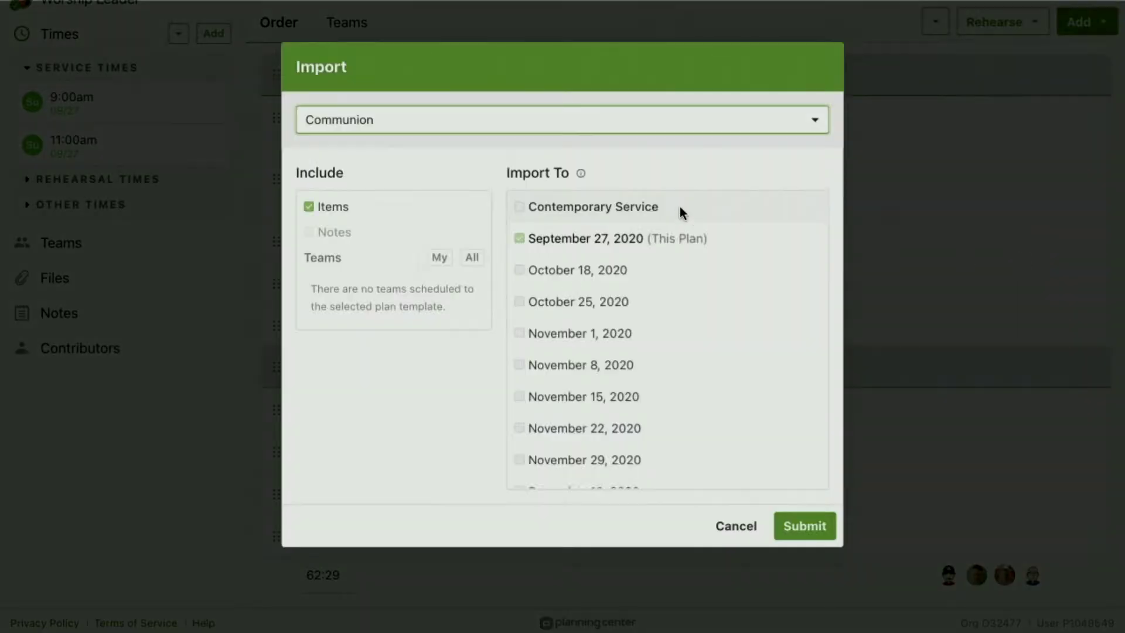
left_click(380, 124)
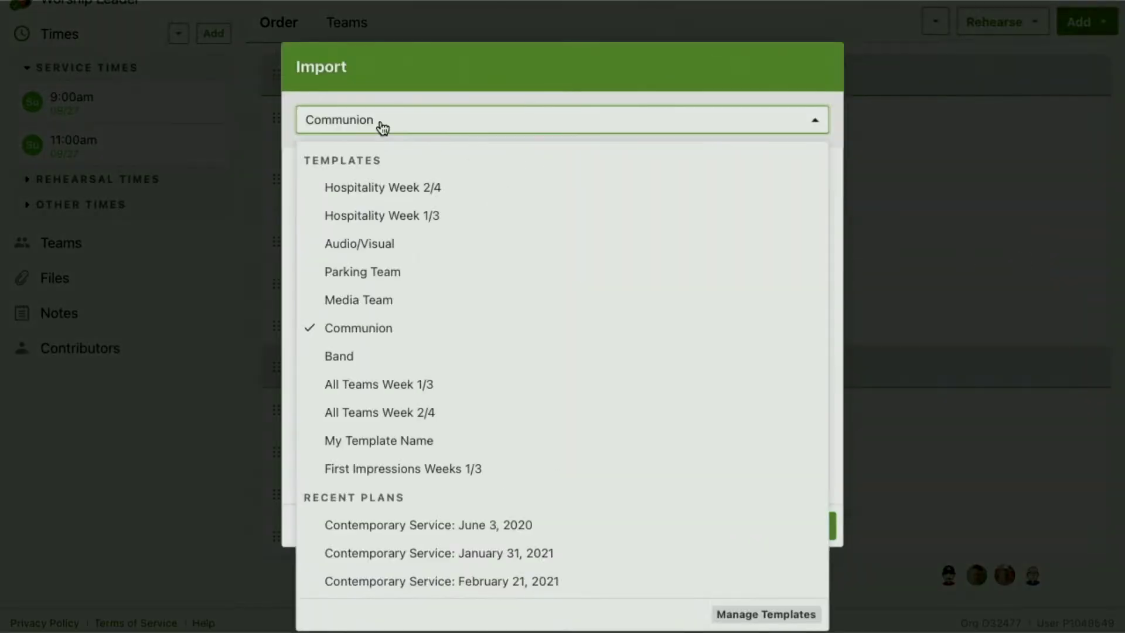
left_click(359, 327)
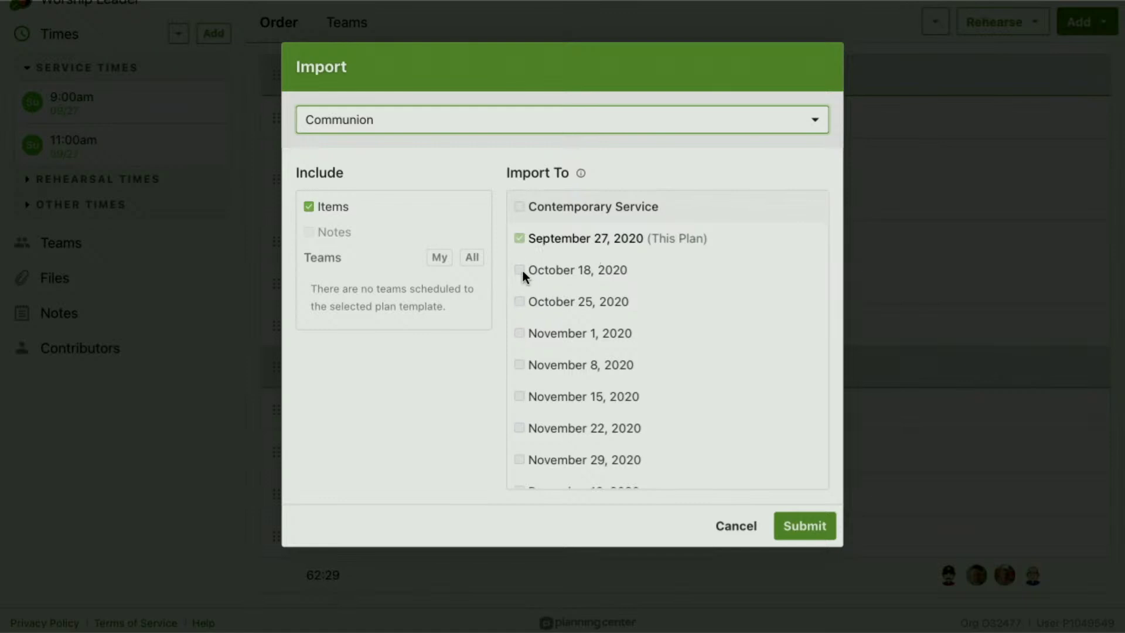
left_click(519, 366)
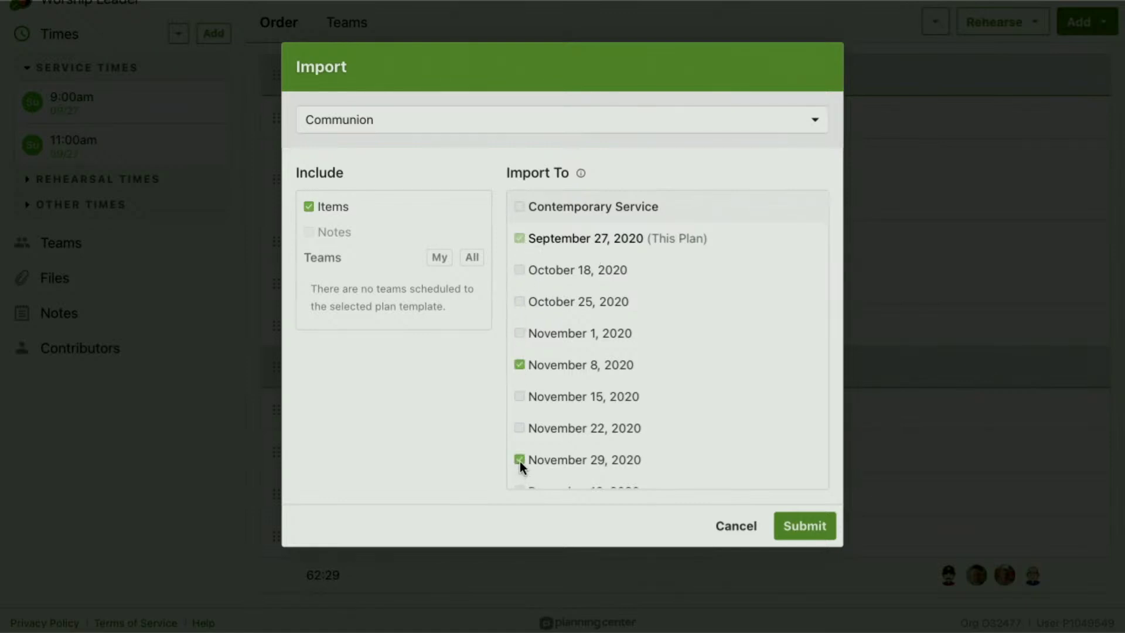
left_click(519, 364)
left_click(800, 528)
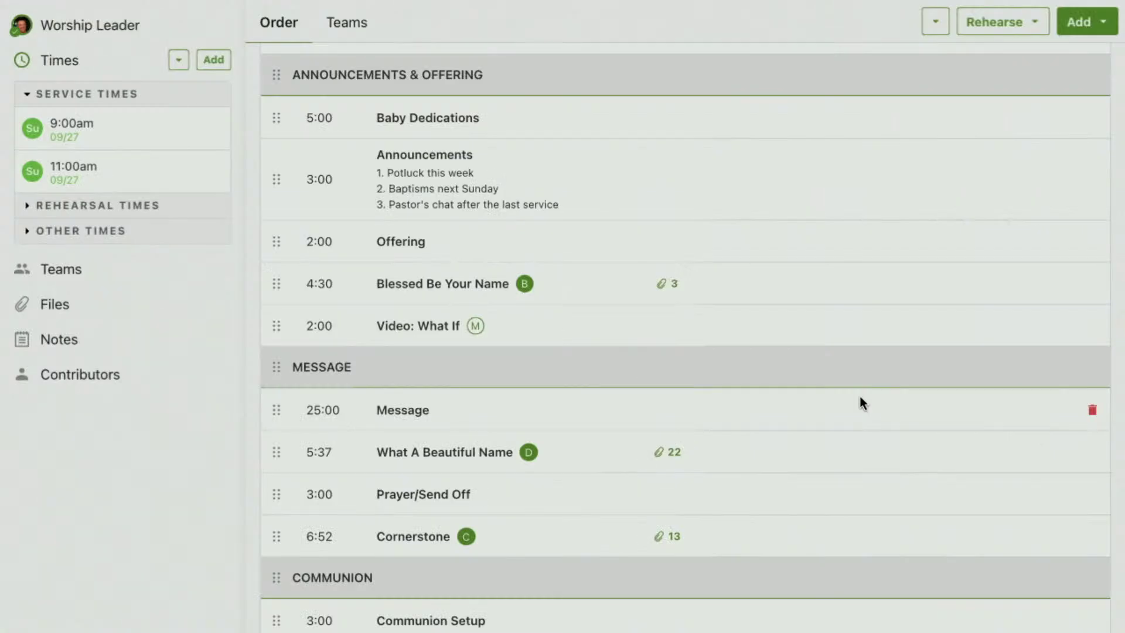
Open the Communion template from the Contemporary Service type's list of templates to view its order of items.
scroll(860, 396, "down", 3)
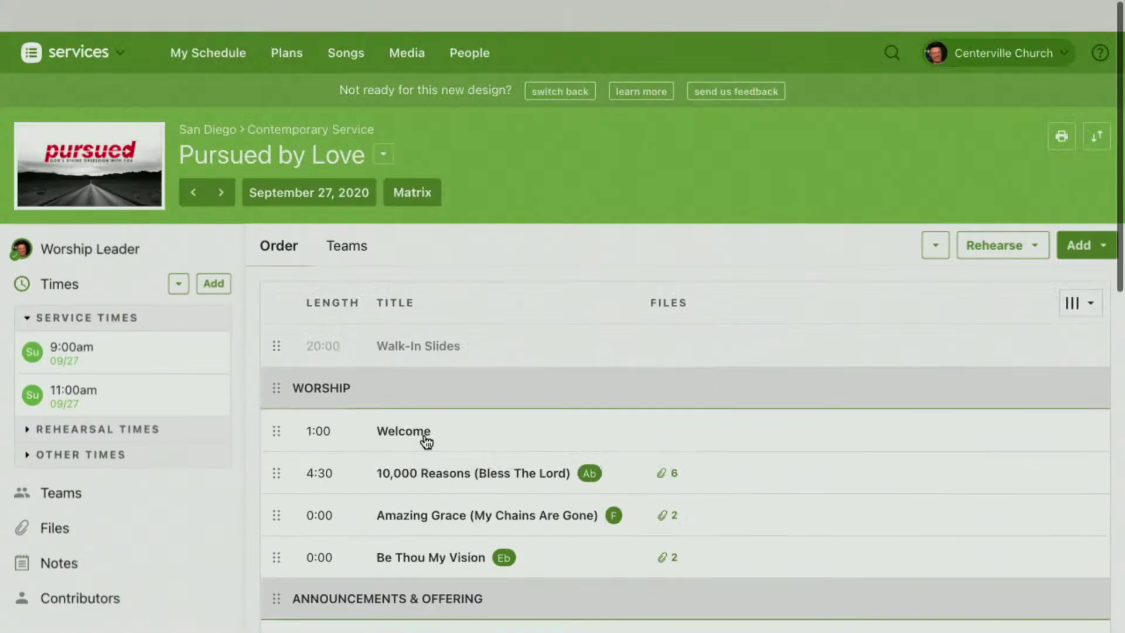
scroll(427, 442, "down", 1)
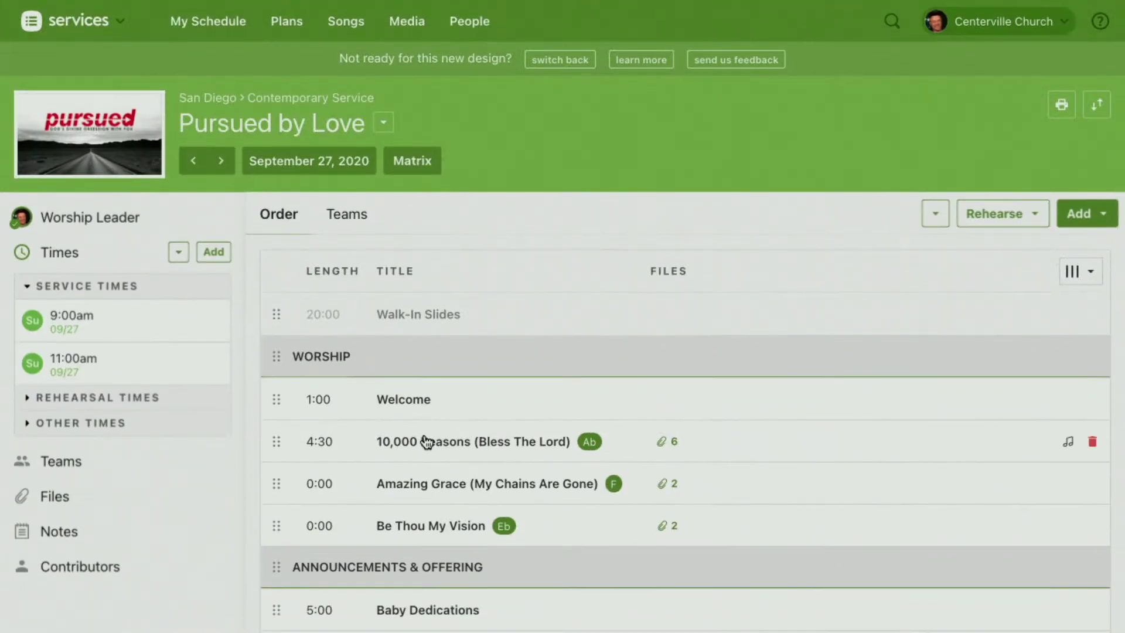
left_click(308, 101)
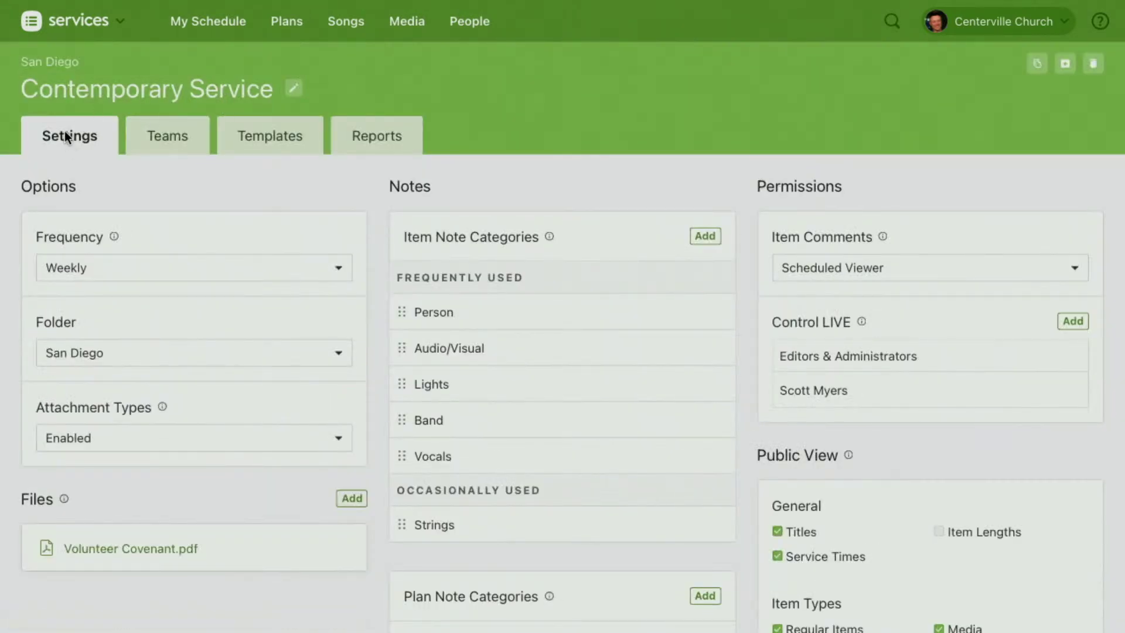
left_click(284, 134)
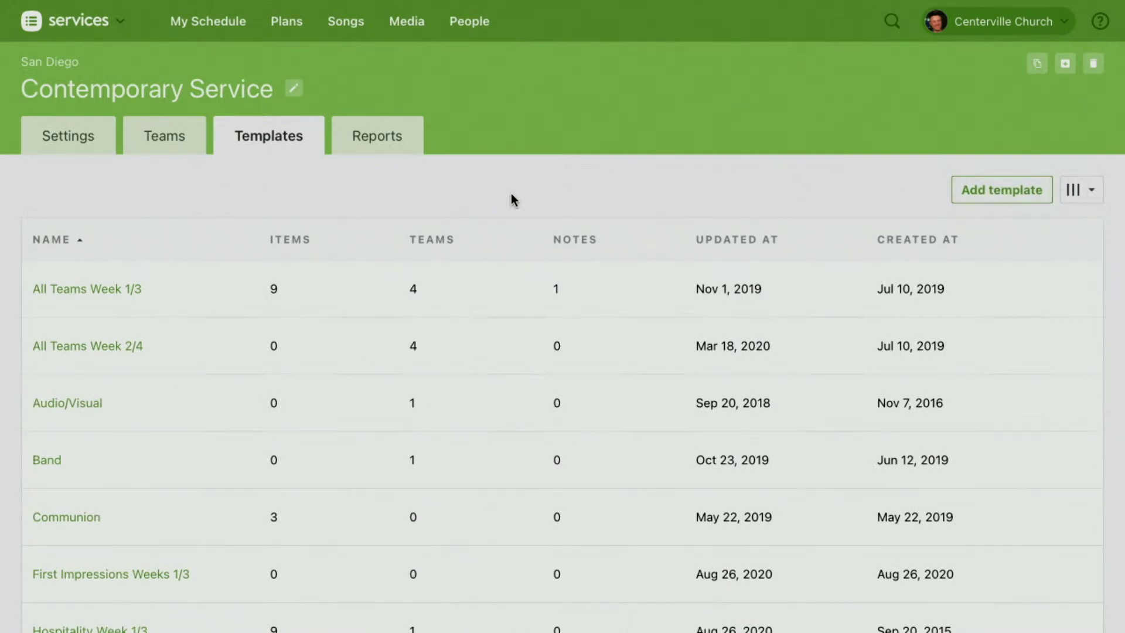
scroll(511, 195, "down", 2)
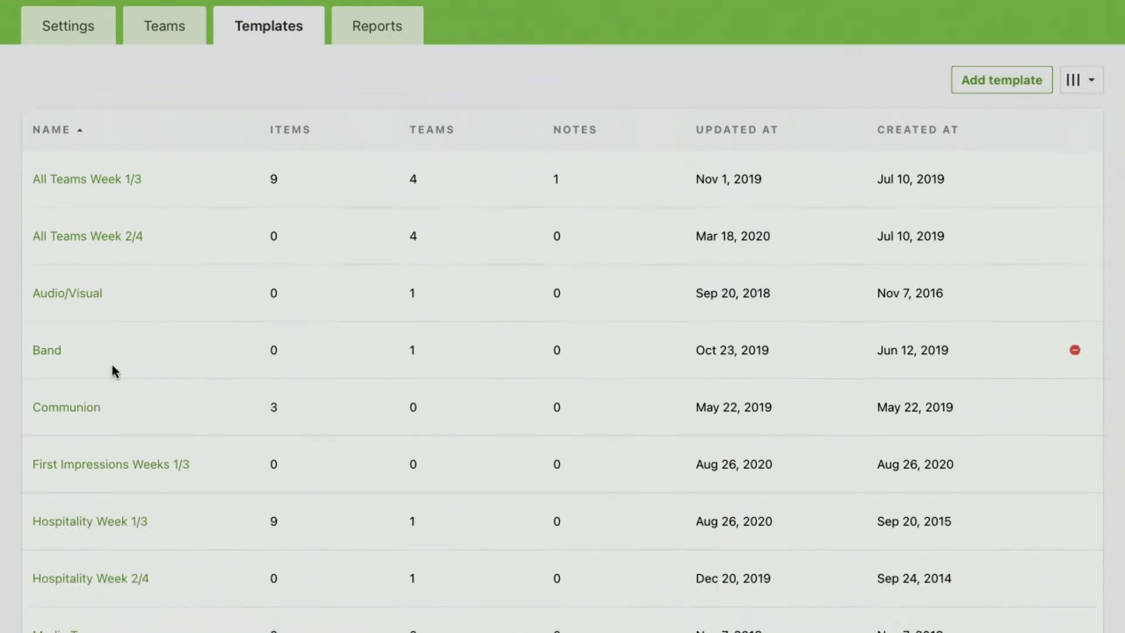
left_click(61, 409)
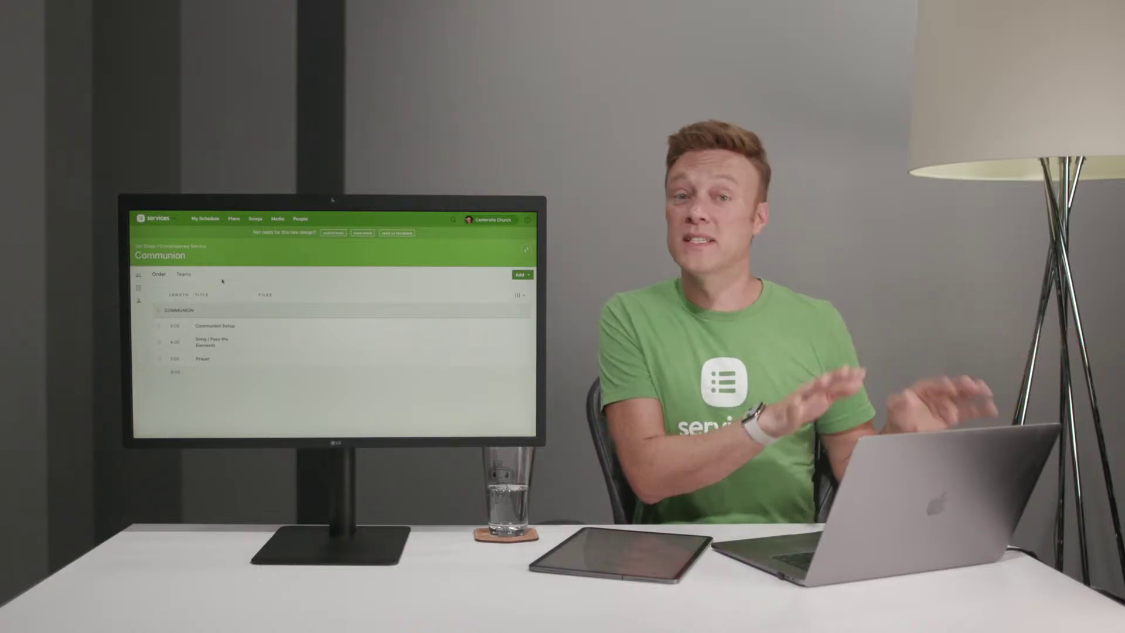
scroll(222, 281, "up", 1)
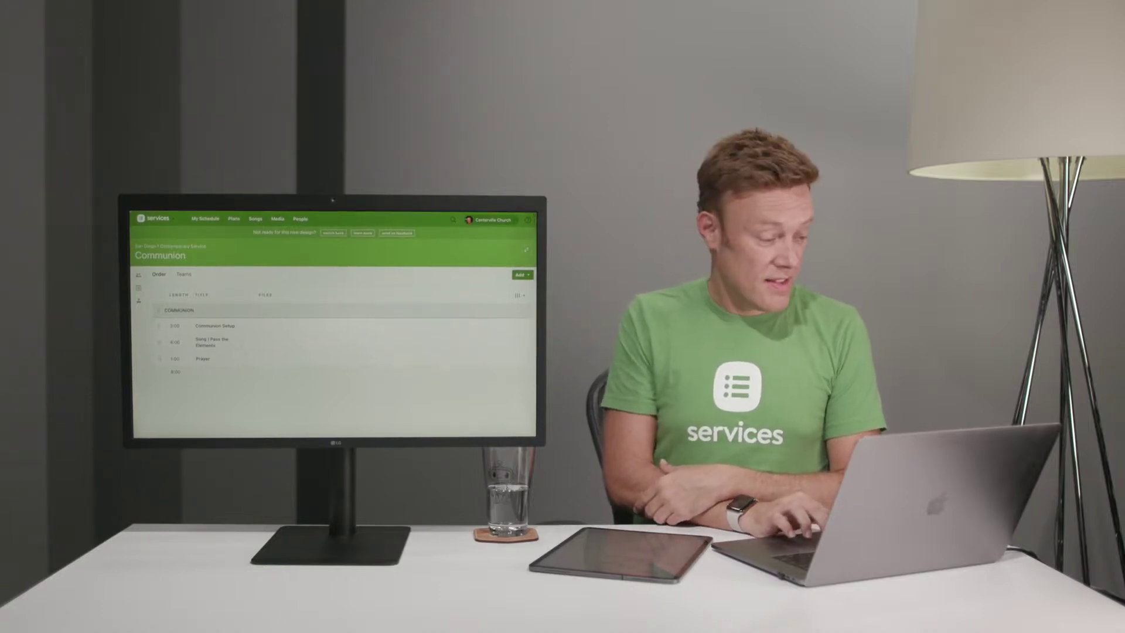
Return to the San Diego folder's plans and collapse the Contemporary Service plan list.
mouse_move(234, 220)
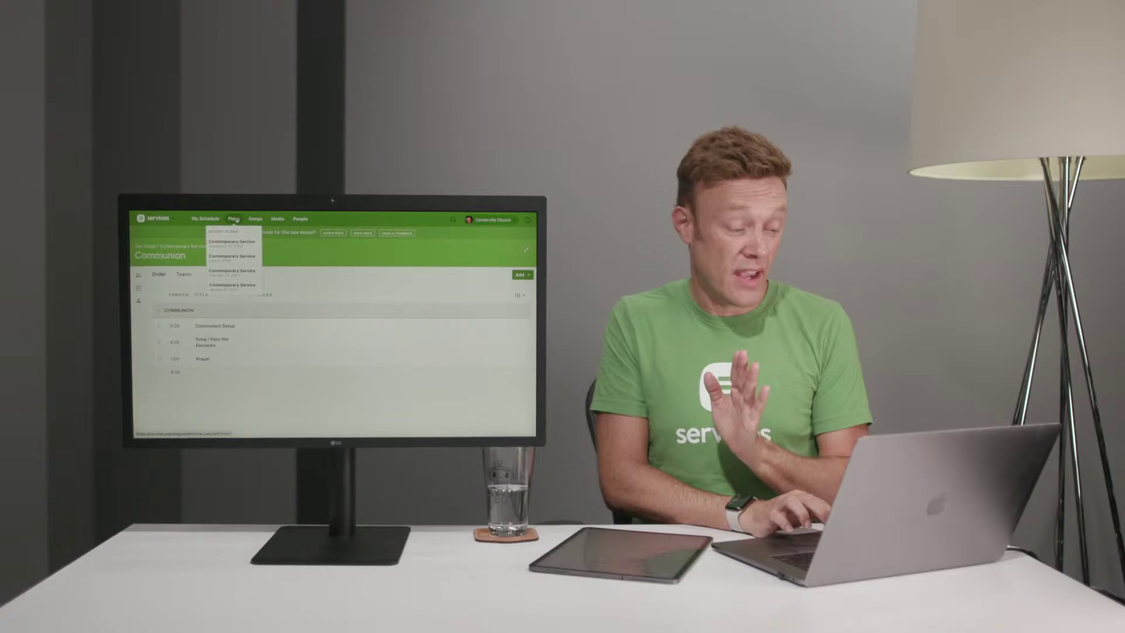
left_click(234, 219)
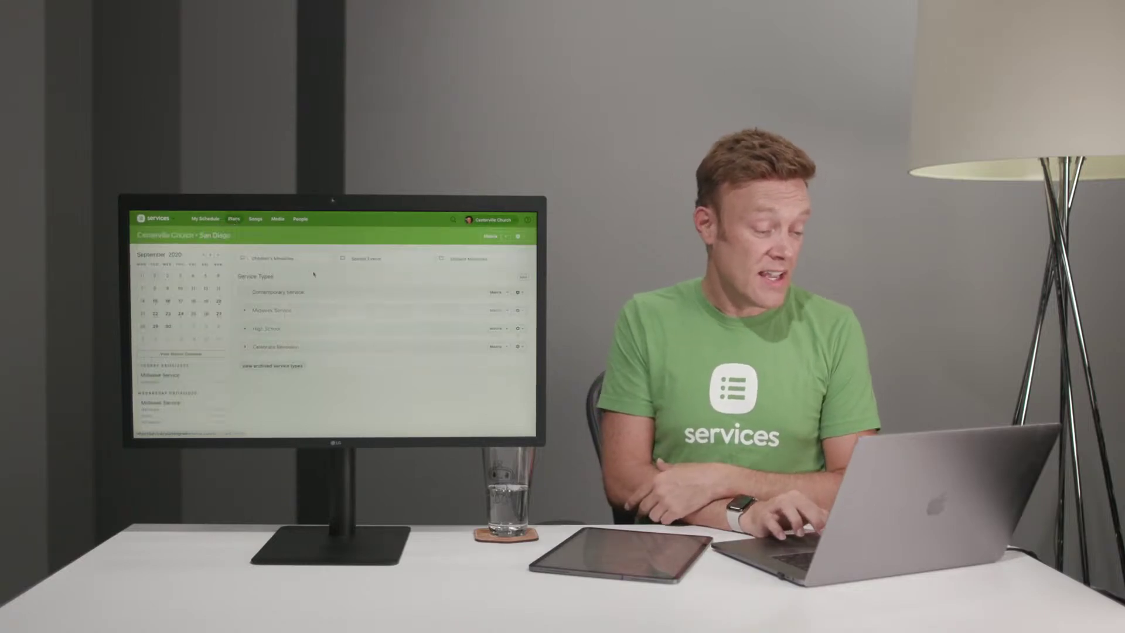
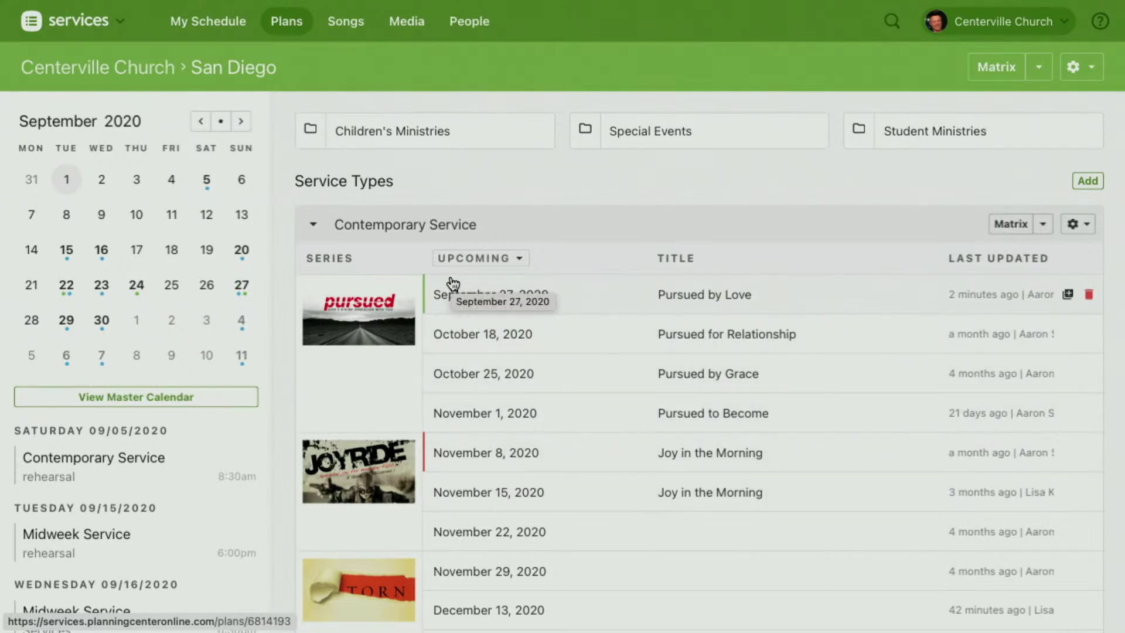
left_click(310, 226)
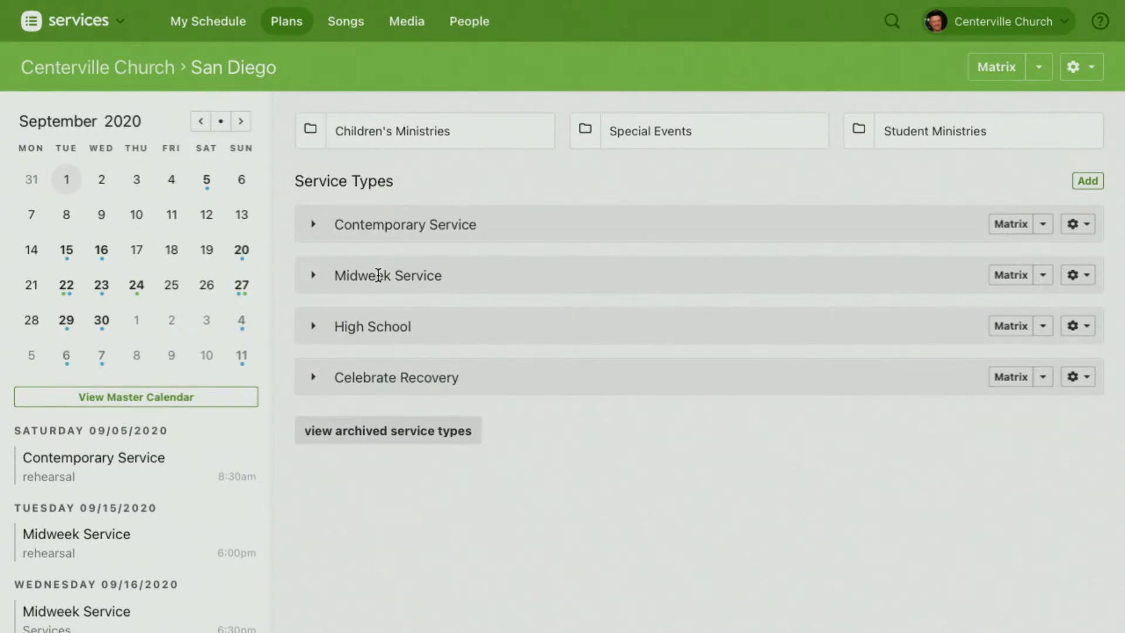
Check the loading options of the San Diego folder's matrix, and open the matrix for that folder.
mouse_move(306, 22)
left_click(1032, 70)
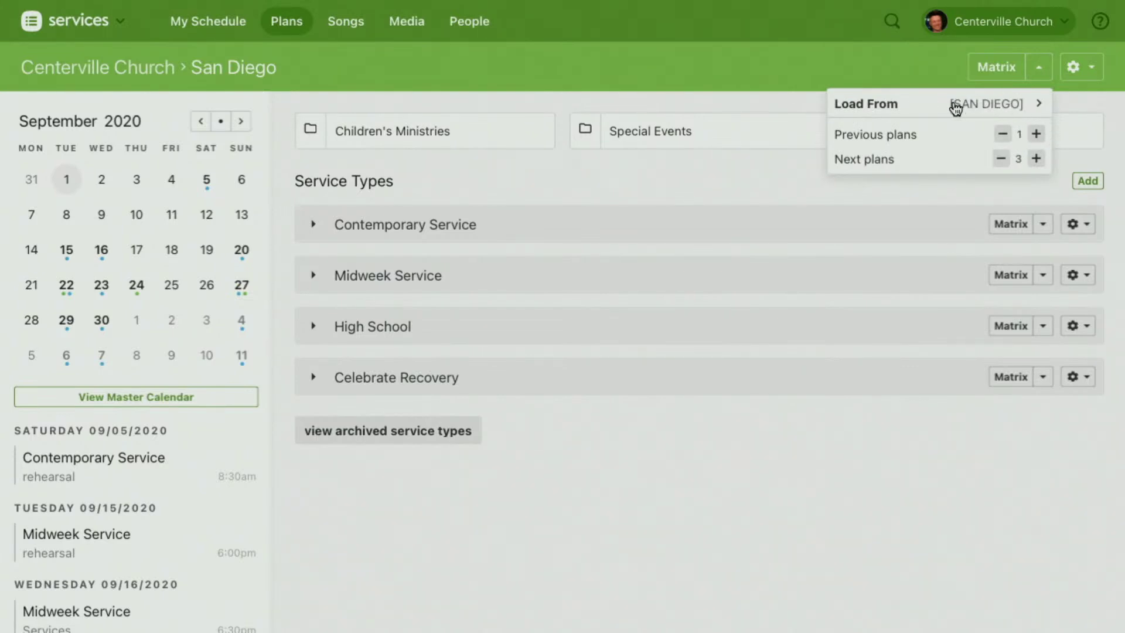
left_click(884, 65)
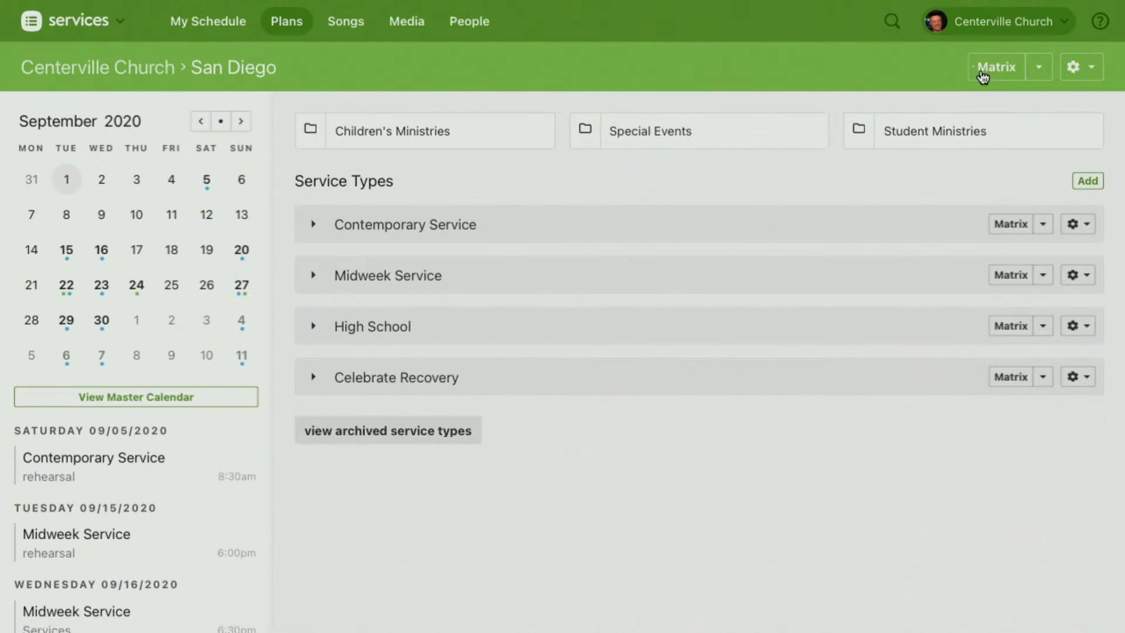
left_click(1000, 67)
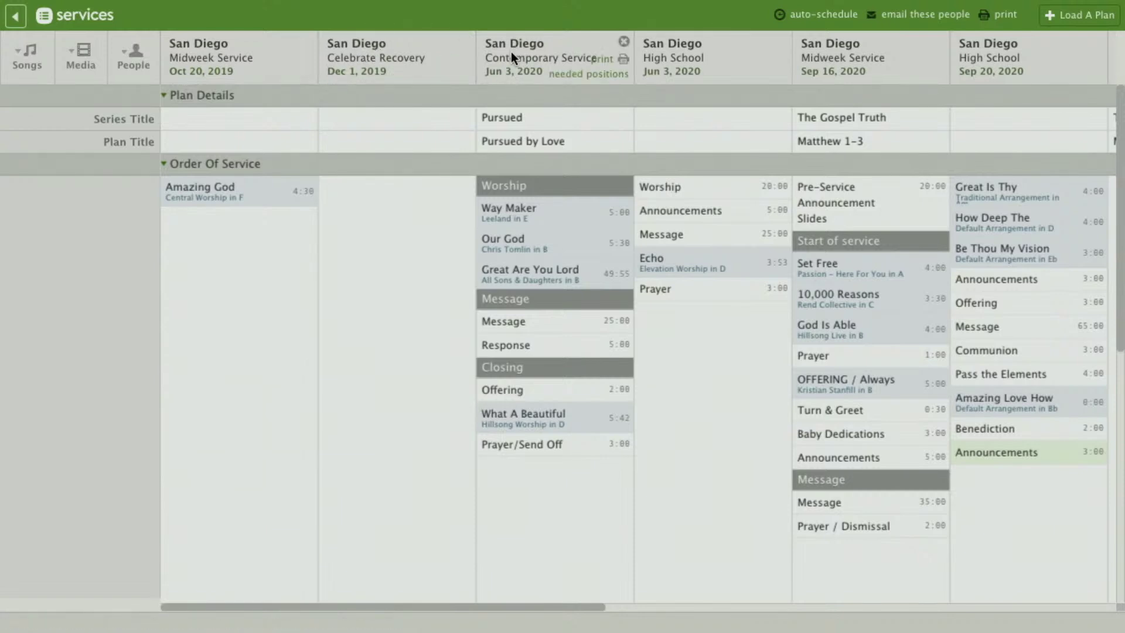
Remove the High School plans of September 20, September 27 and October 4, 2020 from the matrix.
scroll(746, 304, "right", 5)
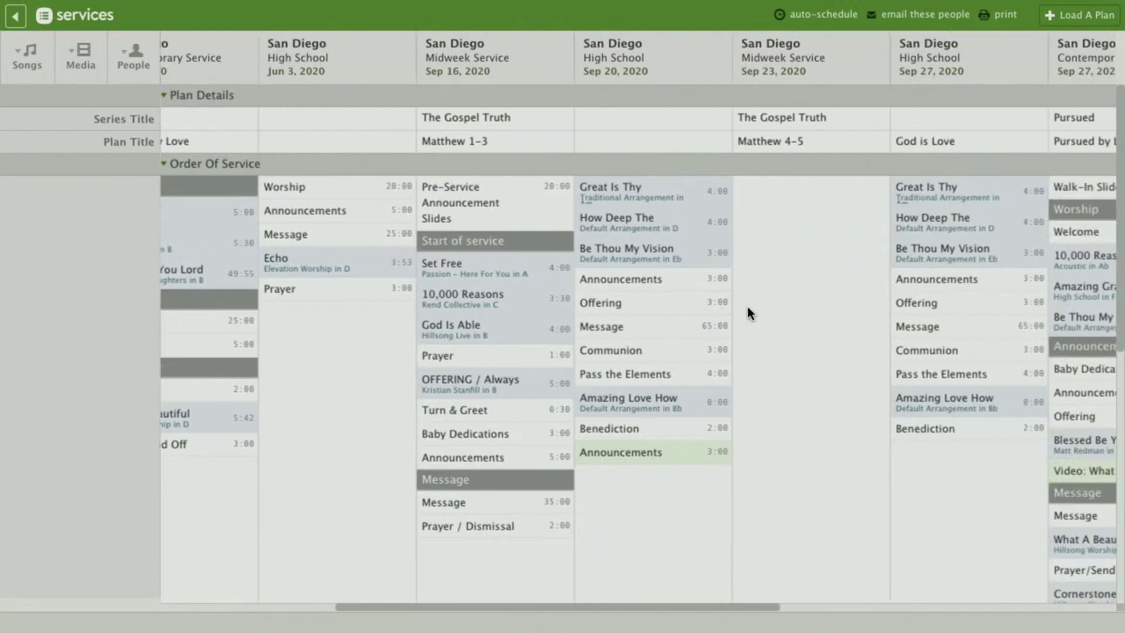
scroll(746, 304, "right", 2)
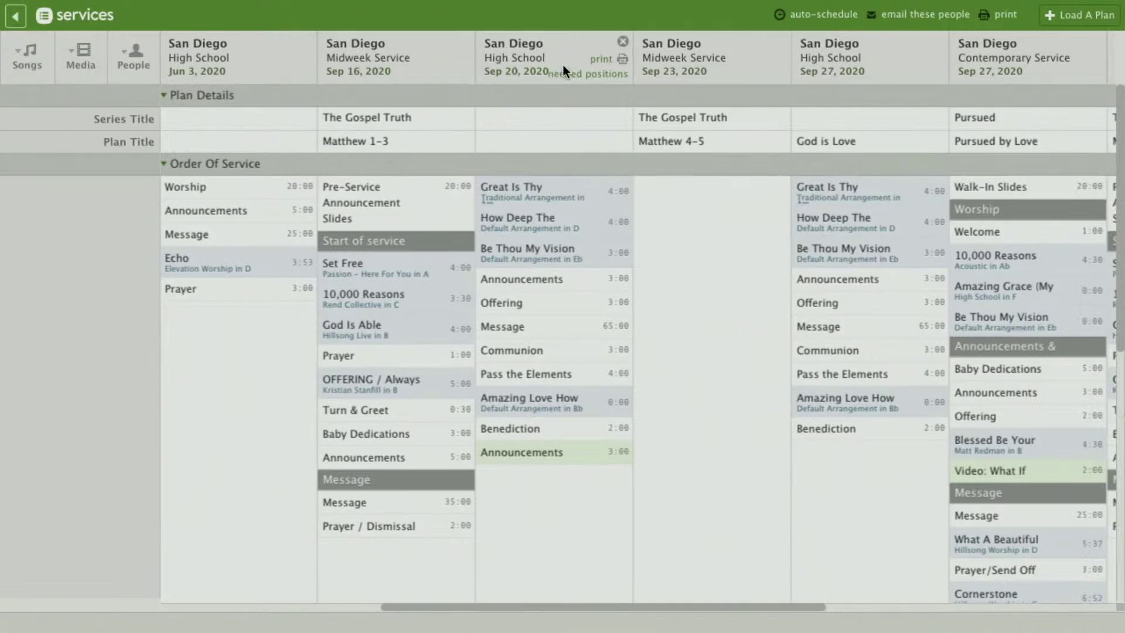
left_click(623, 41)
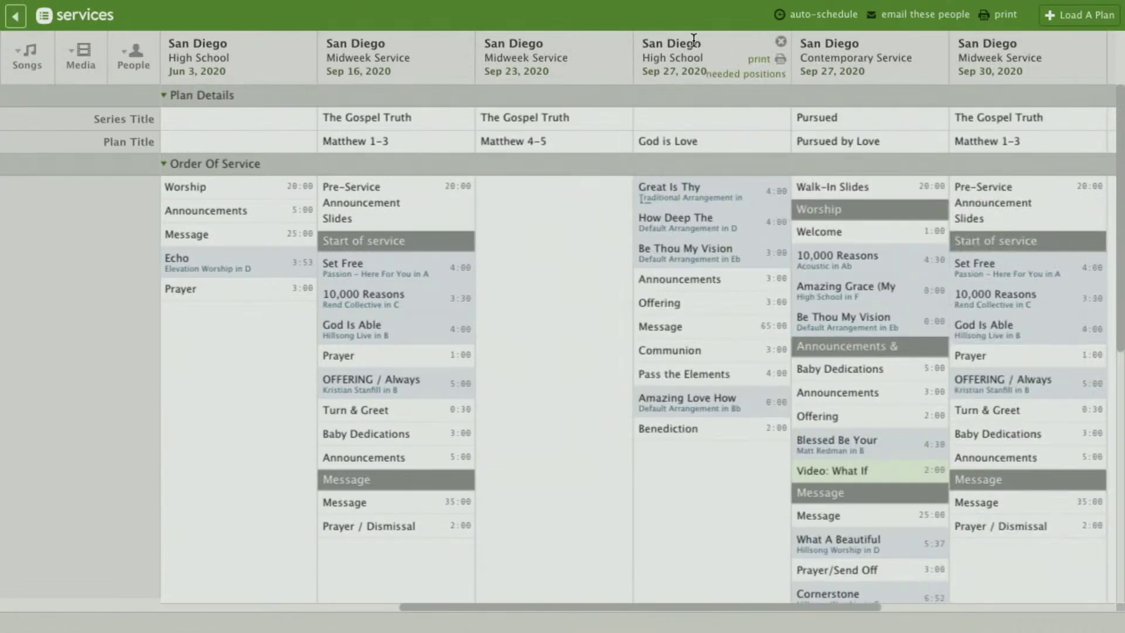
left_click(781, 42)
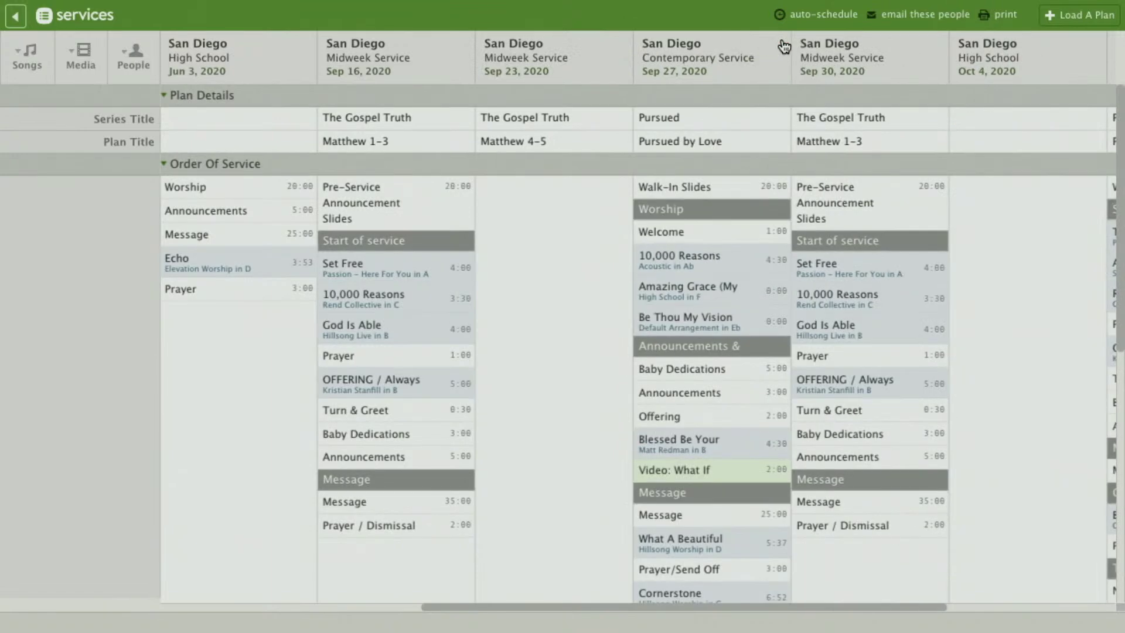
mouse_move(359, 53)
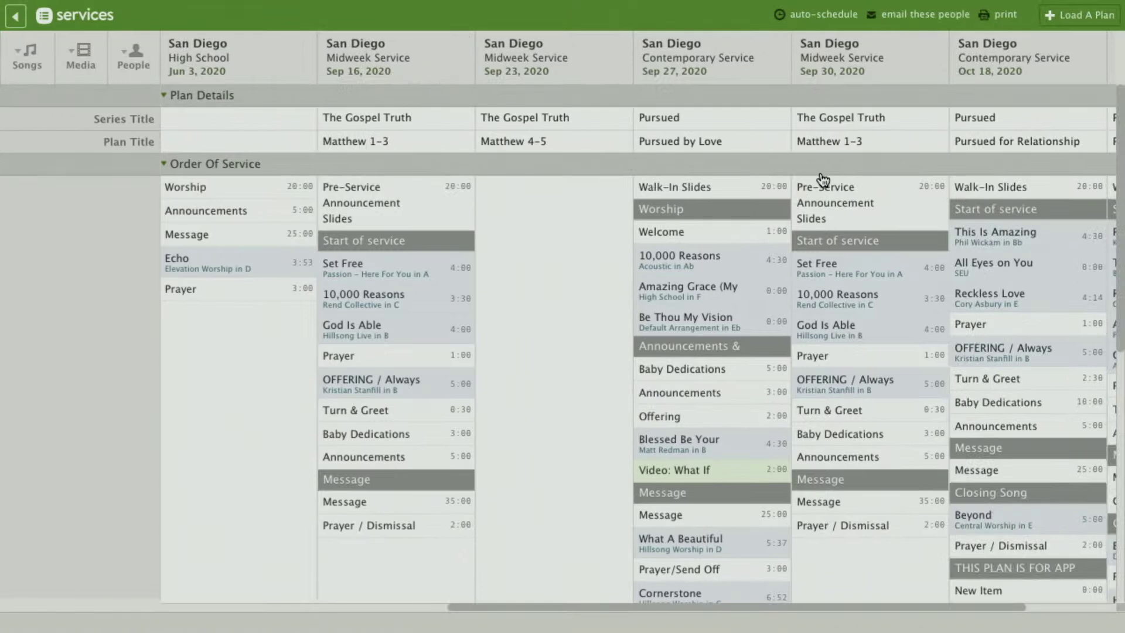
Check which Celebrate Recovery plans of the San Diego folder can be loaded into the matrix, without loading any.
scroll(823, 179, "right", 2)
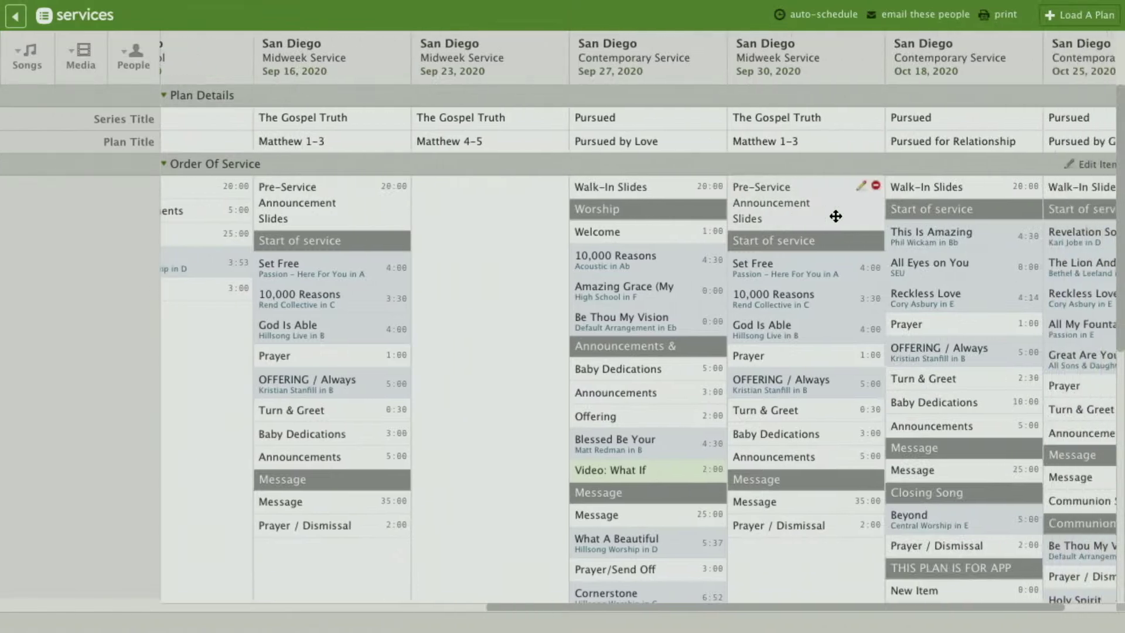
left_click(1089, 20)
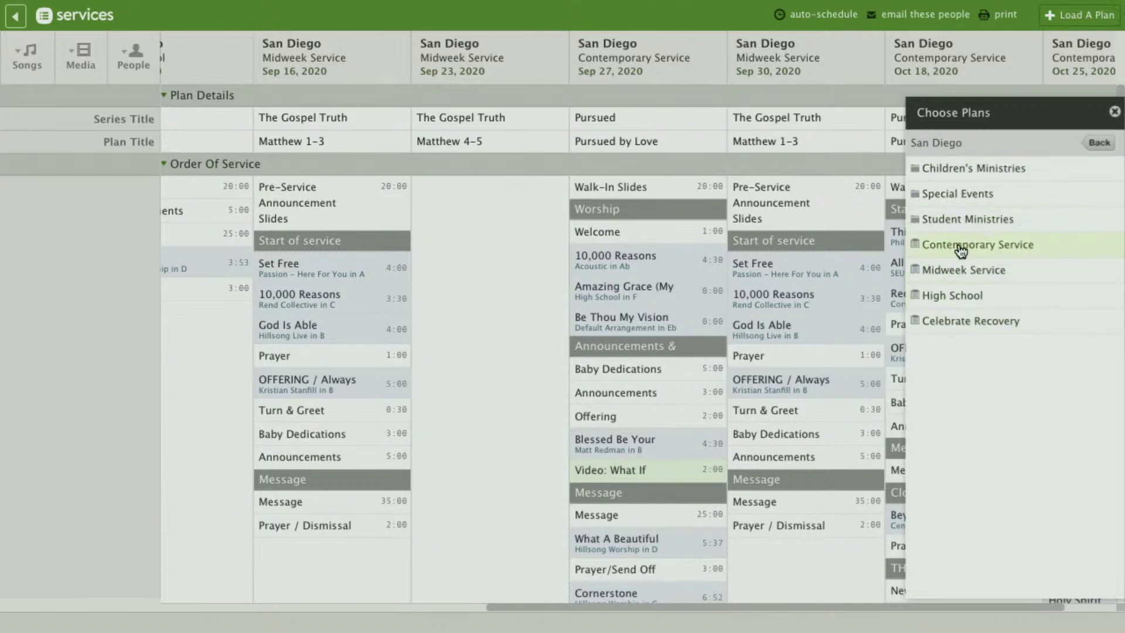
left_click(959, 323)
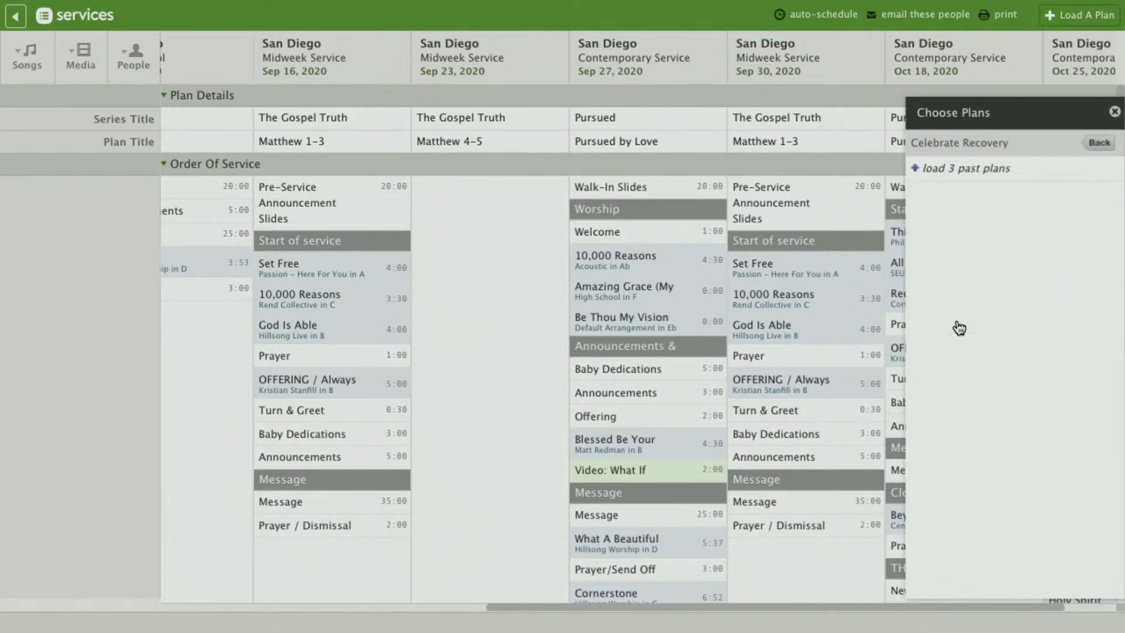
left_click(1113, 113)
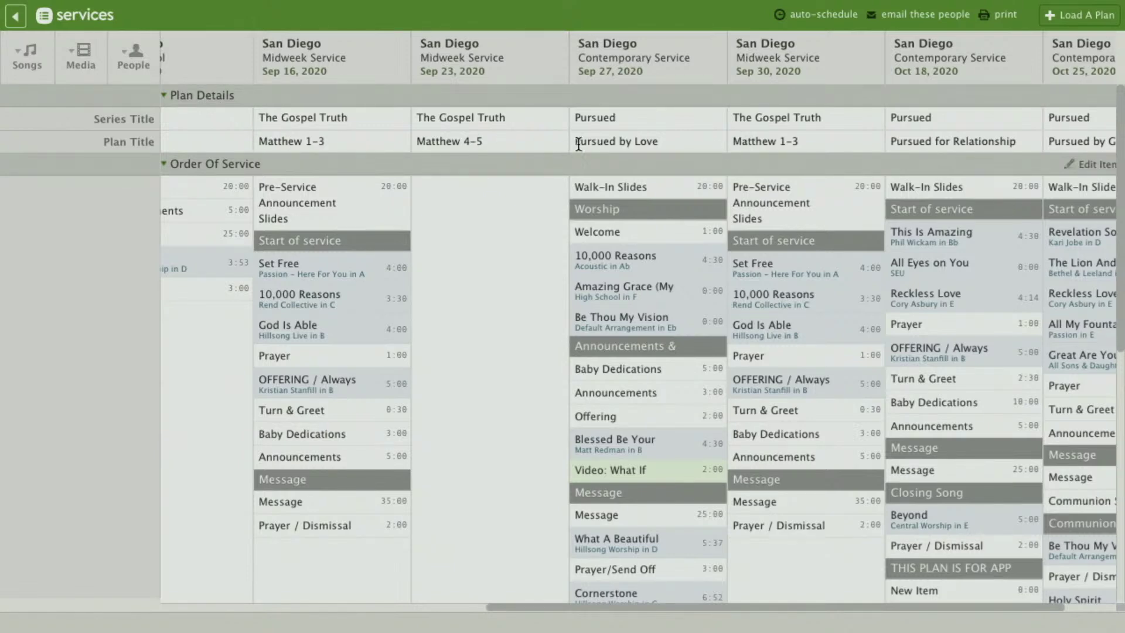
Collapse the plan details and copy 10,000 Reasons from the September 27 Contemporary Service into the September 23 Midweek Service.
left_click(169, 96)
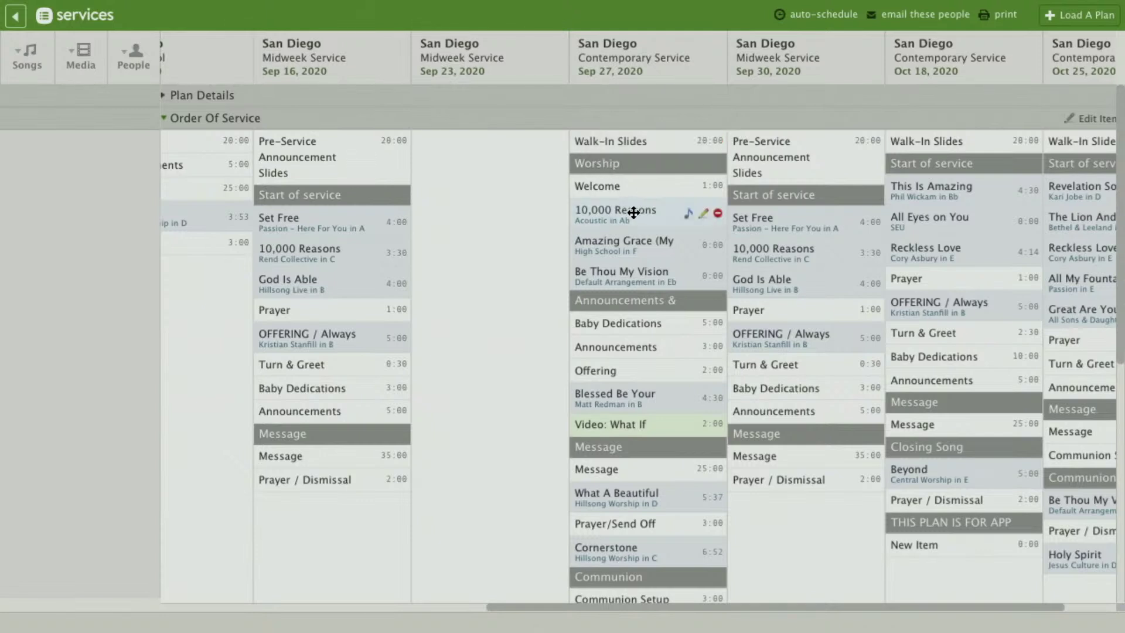
left_click_drag(633, 213, 418, 165)
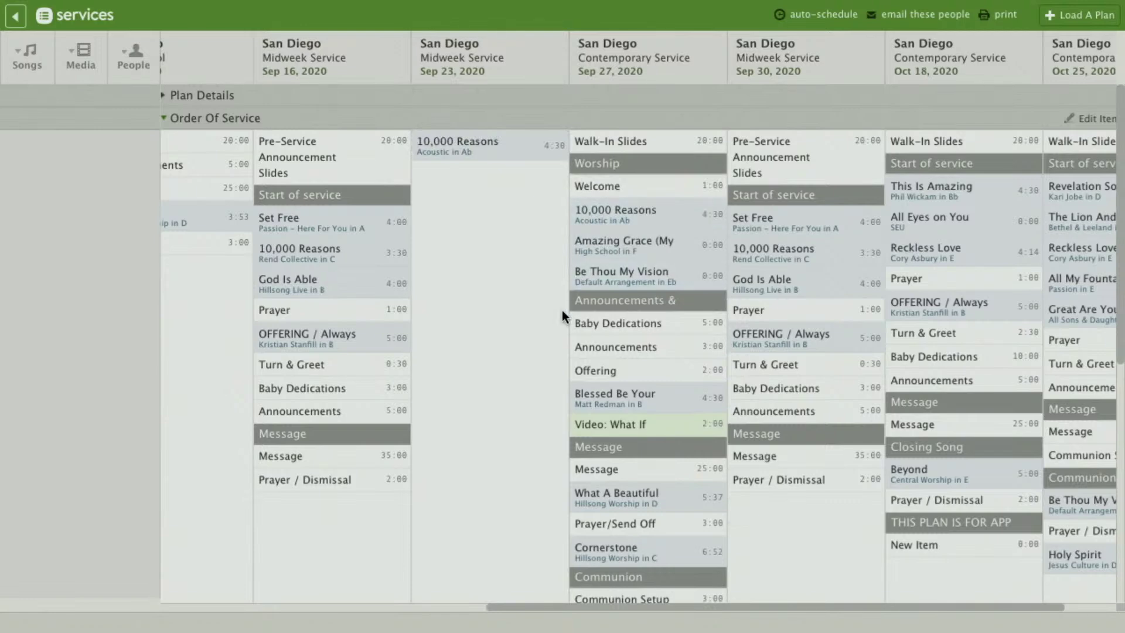
Review the Announcements descriptions of the September 16, 23 and 27 plans in item description editing, and finish editing without changes.
scroll(561, 311, "right", 3)
scroll(562, 311, "right", 1)
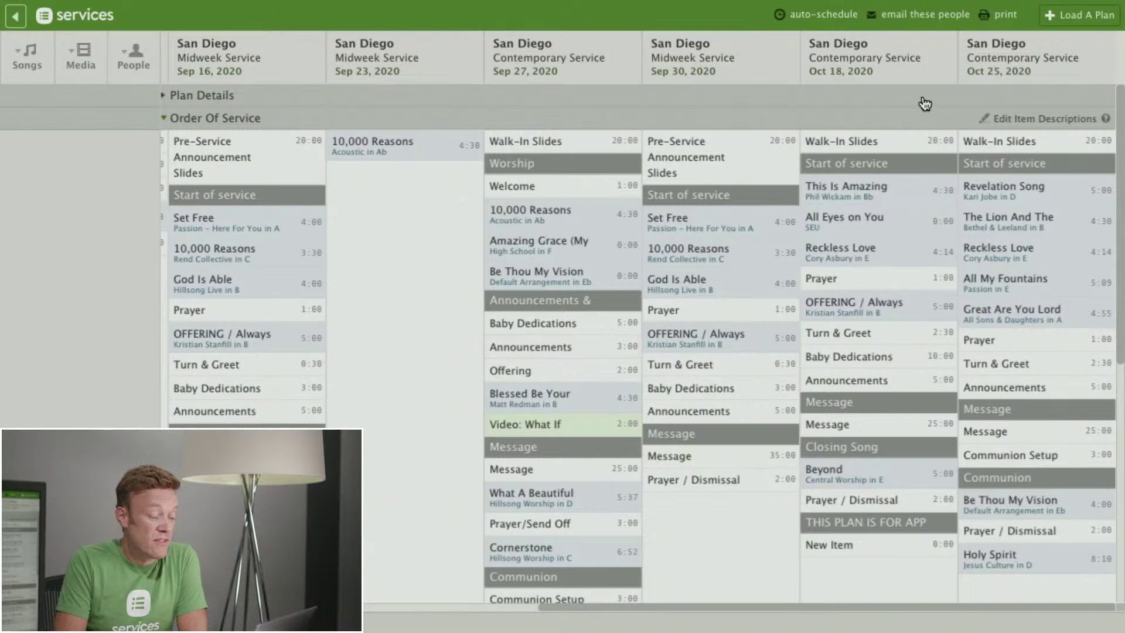
left_click(1046, 124)
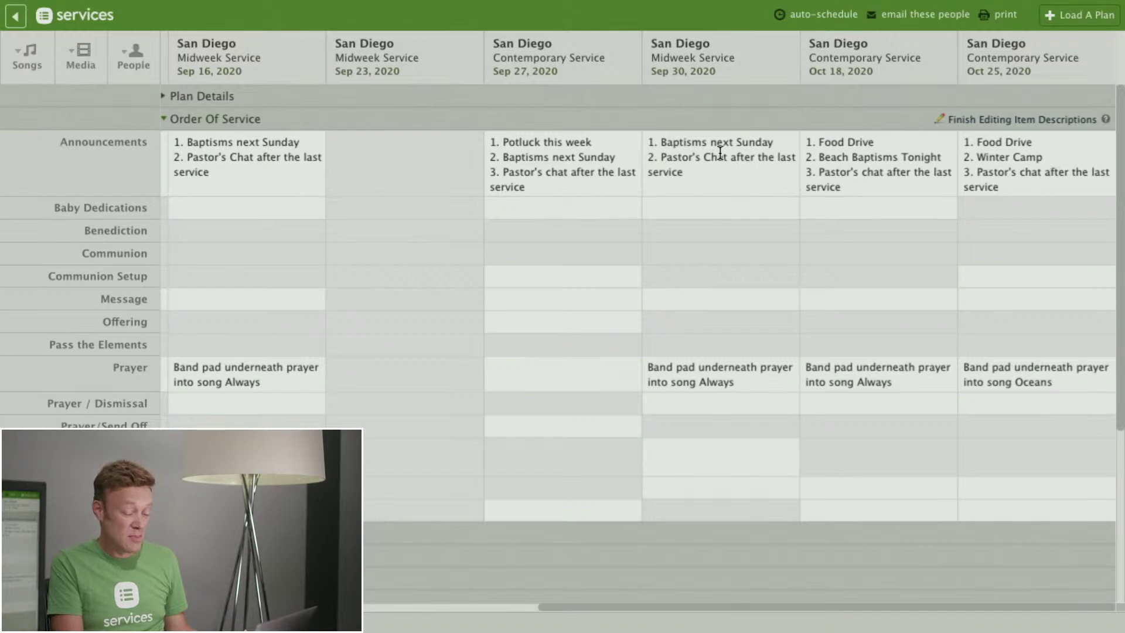
left_click(553, 156)
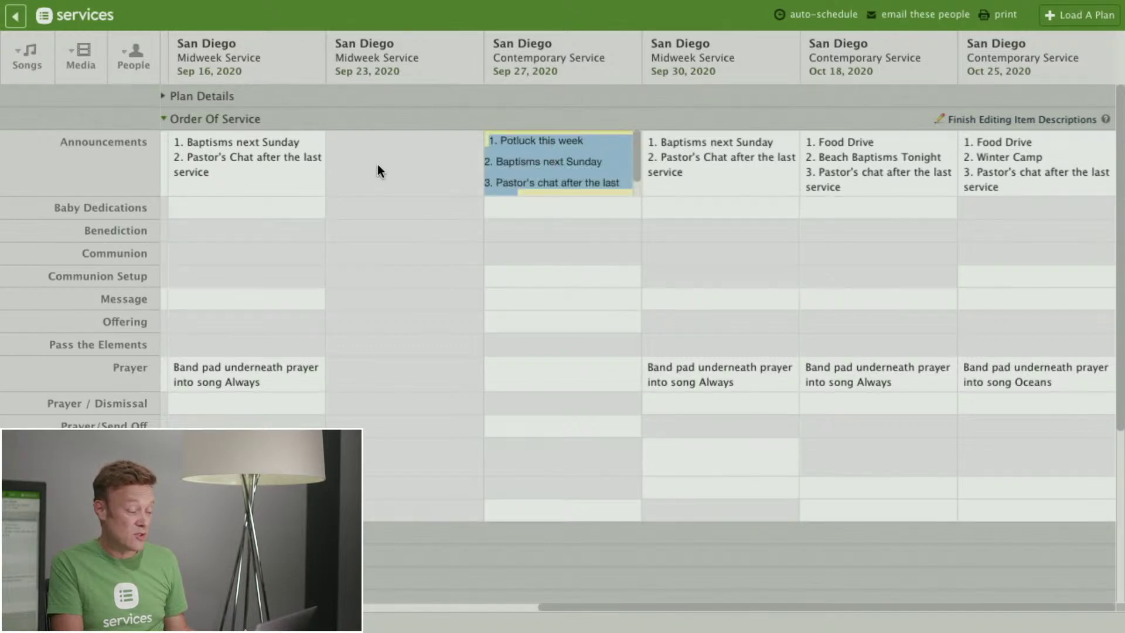
left_click(270, 186)
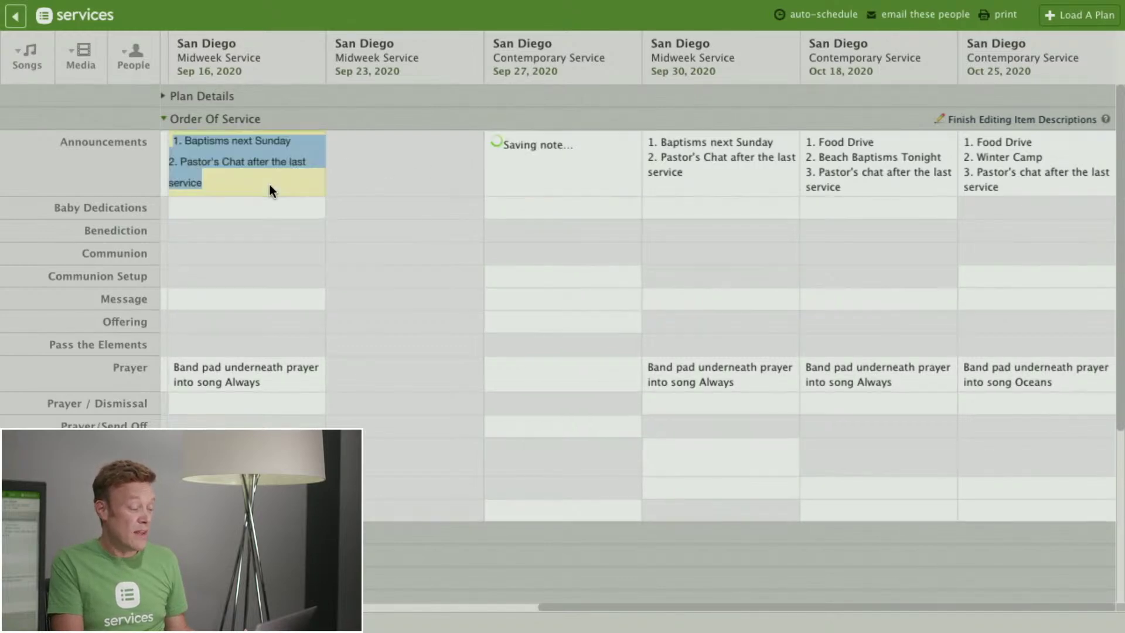
left_click(414, 169)
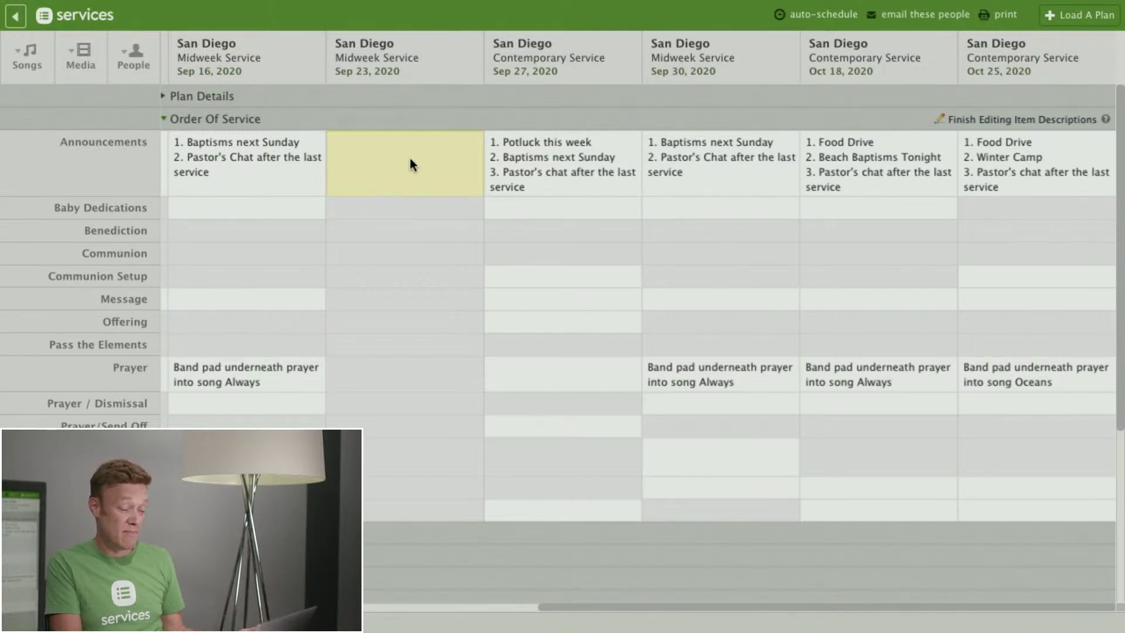
left_click(1050, 121)
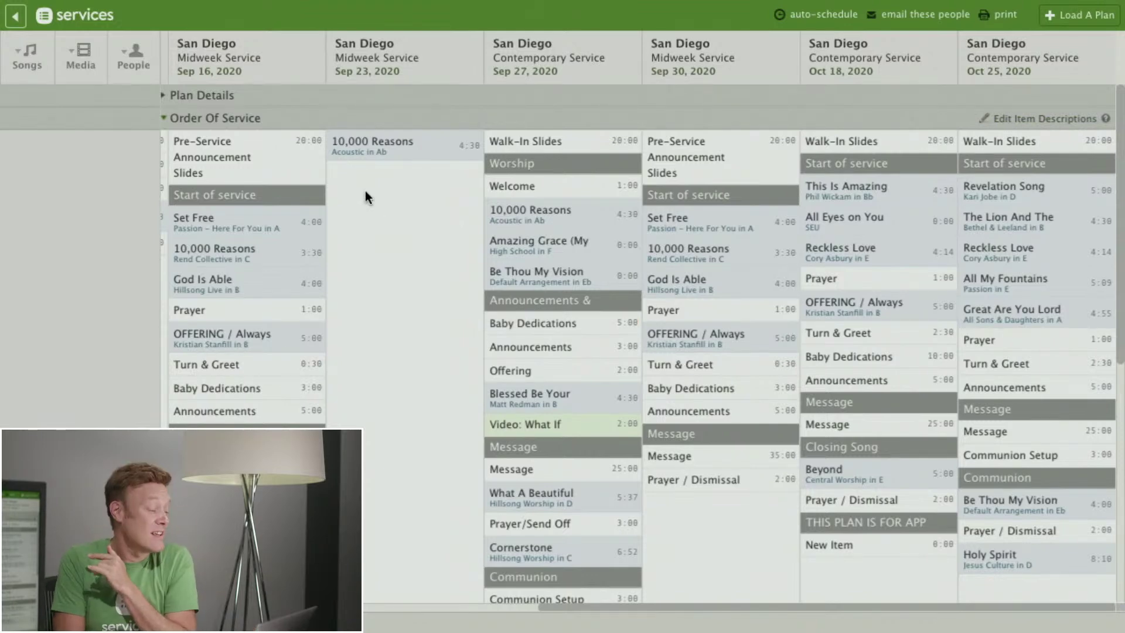
Leave the matrix for the San Diego folder and search the account for "Band".
left_click(15, 16)
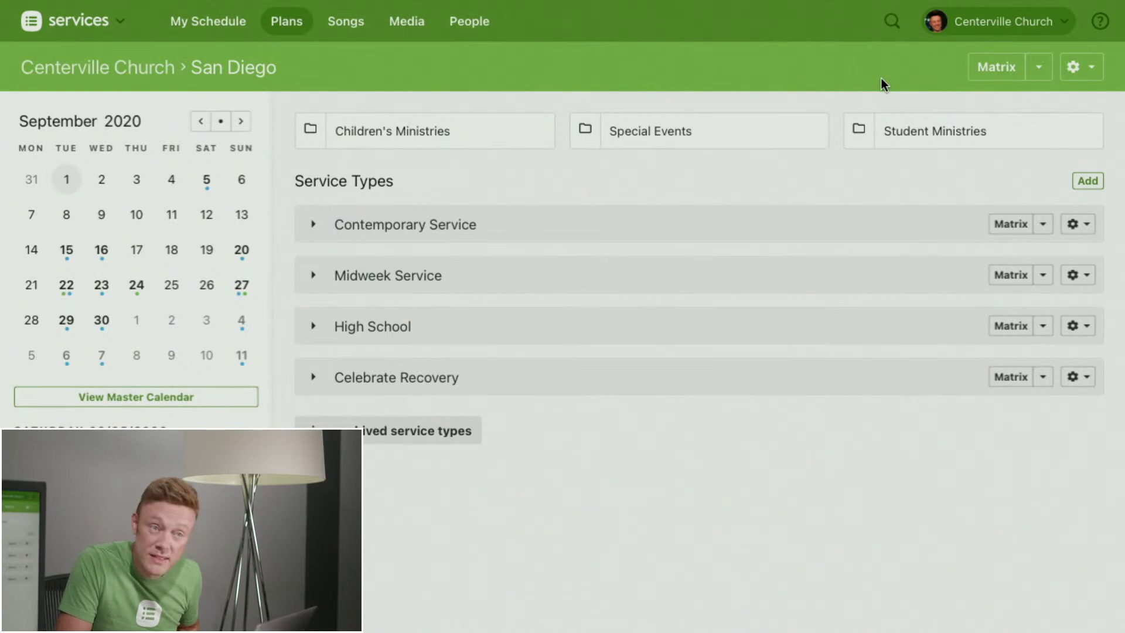
left_click(892, 21)
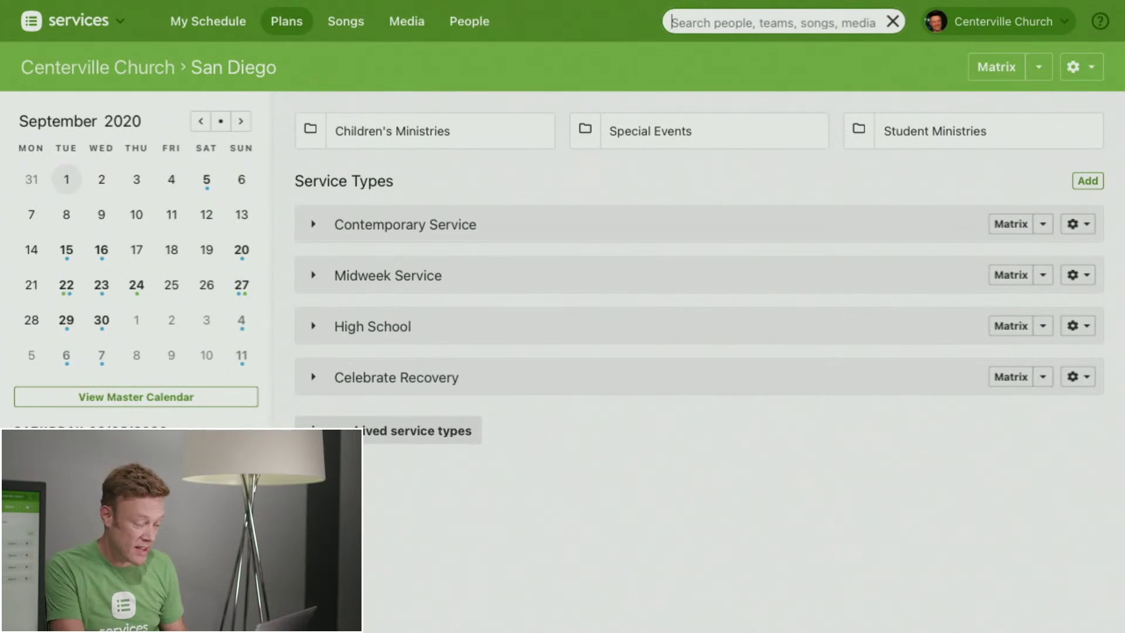
type("Band")
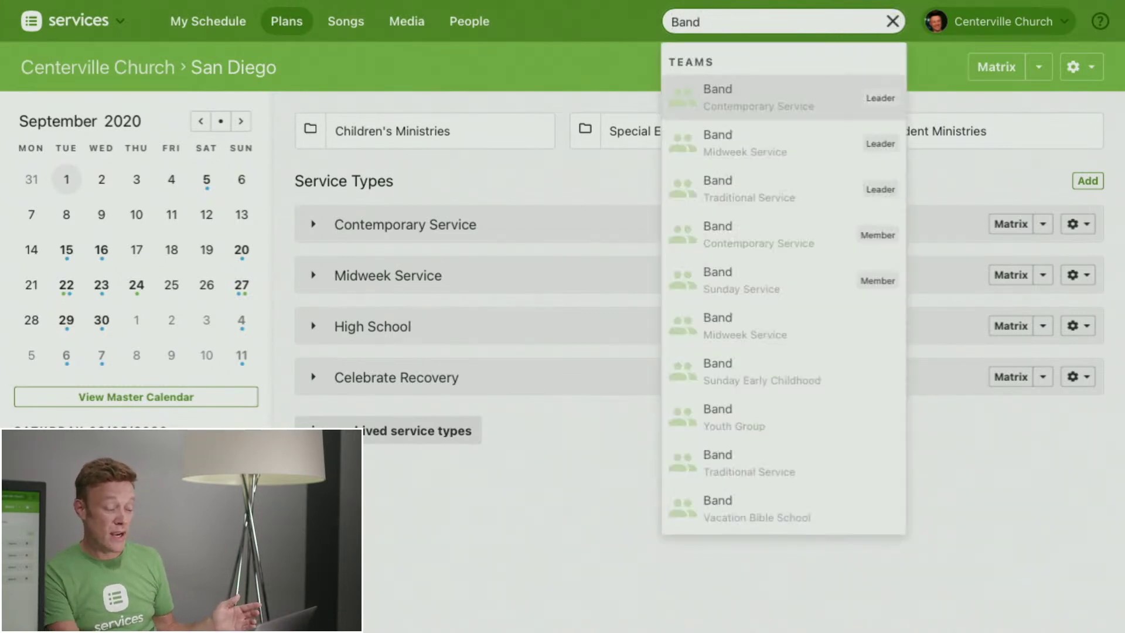
Replace the search term with "Who You" and open the song Who You Say I Am.
key("BackSpace")
key("BackSpace")
key("BackSpace")
key("BackSpace")
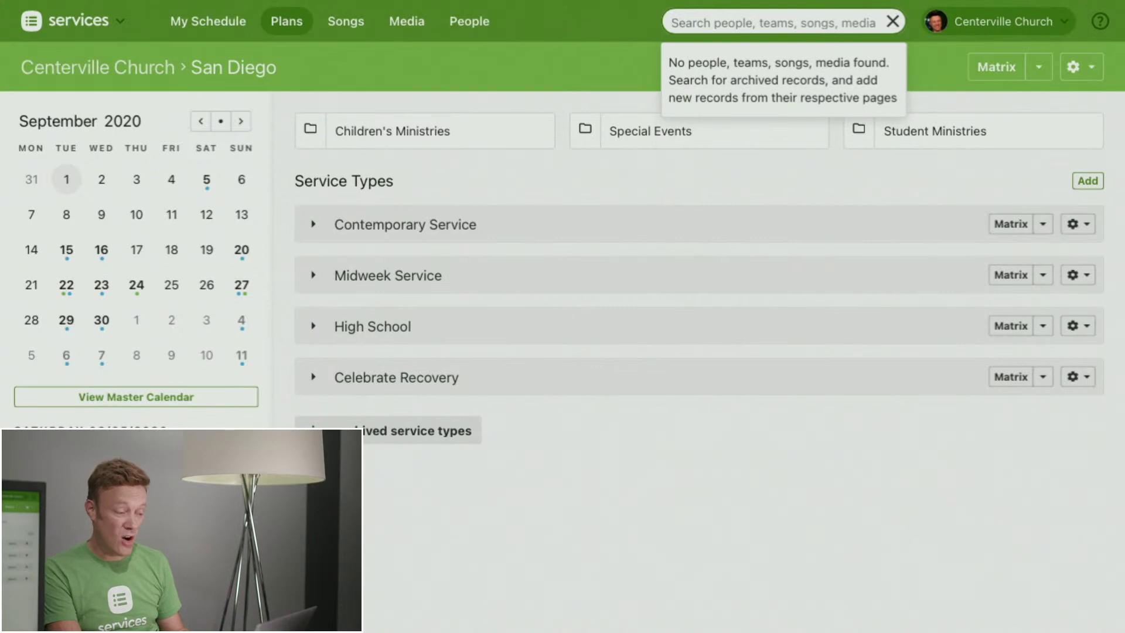
type("Who YOu")
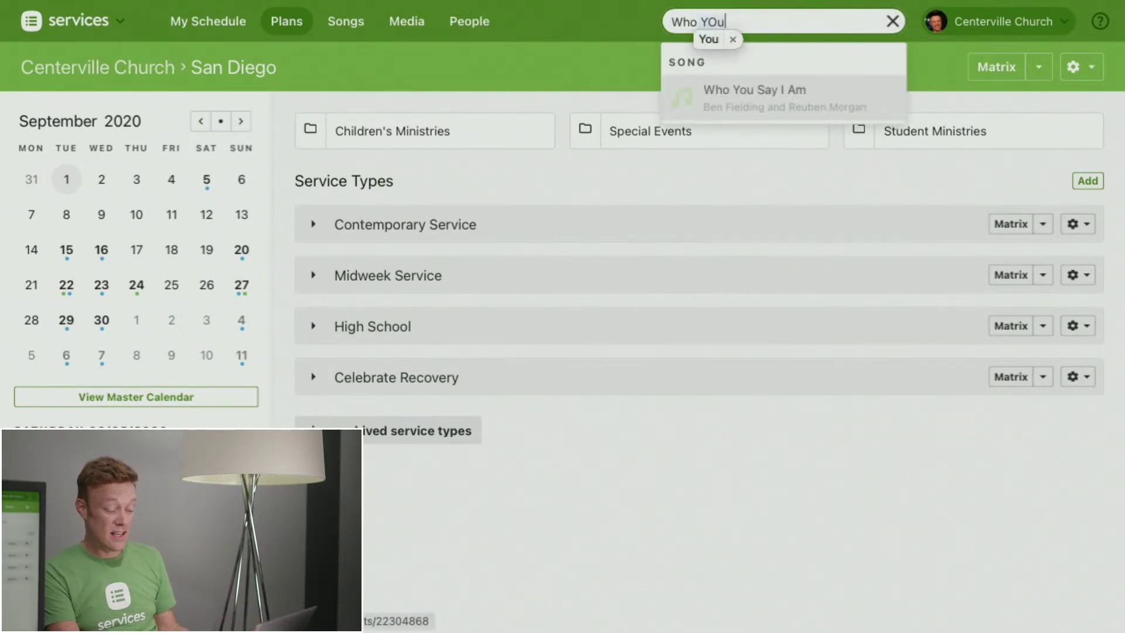
key("Return")
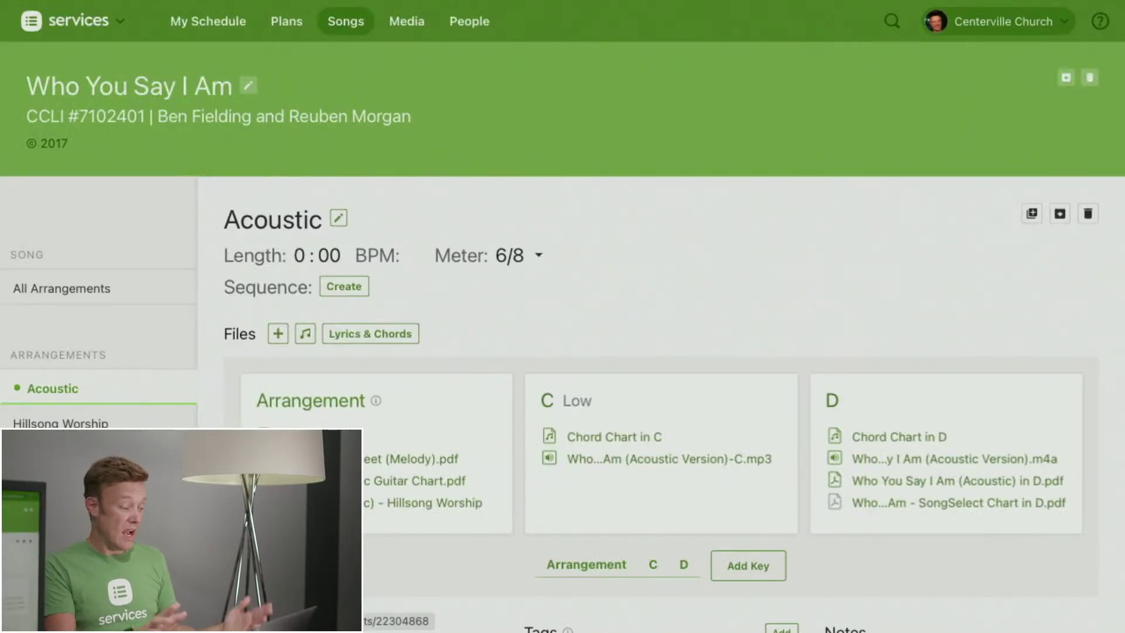
Search the account for "my", open the song All My Fountains and look through its Passion arrangement files.
key("slash")
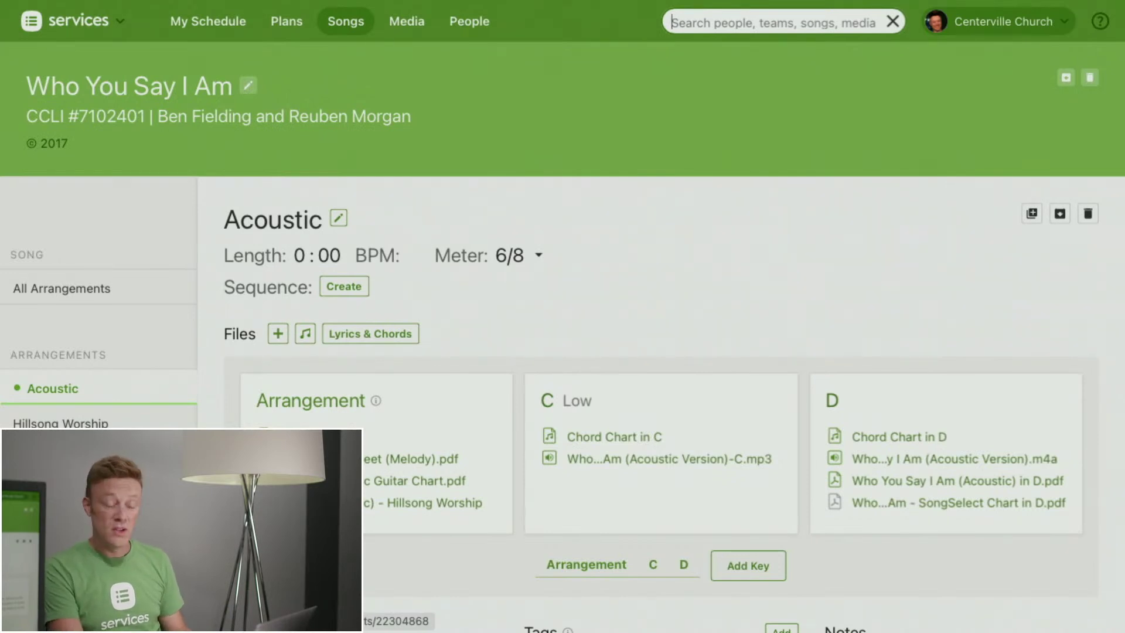
type("my")
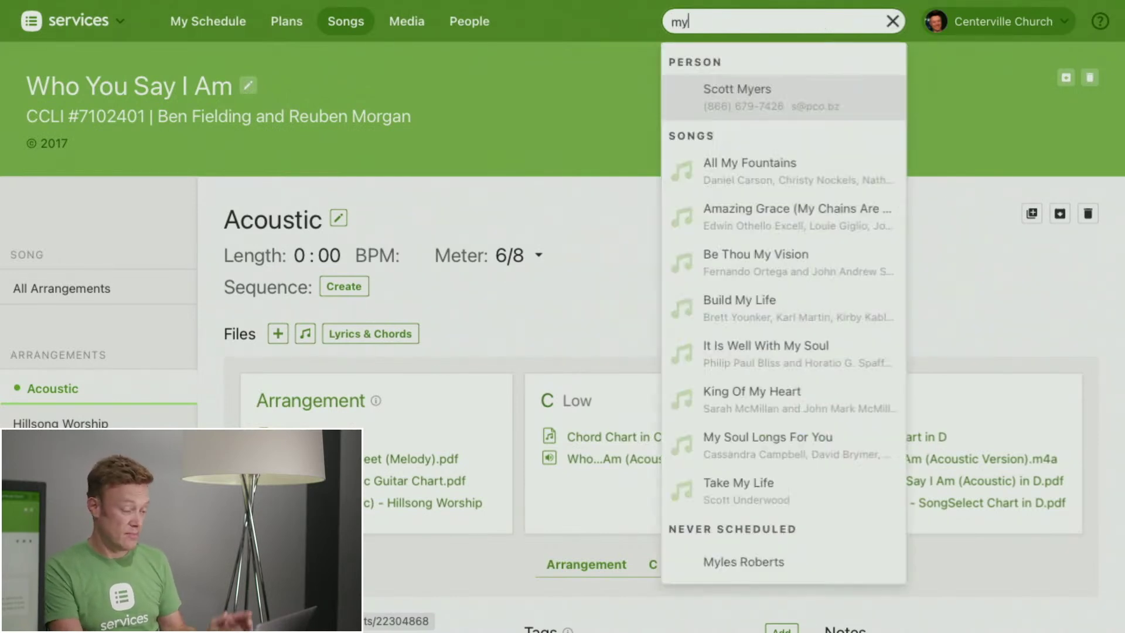
key("Down")
key("Return")
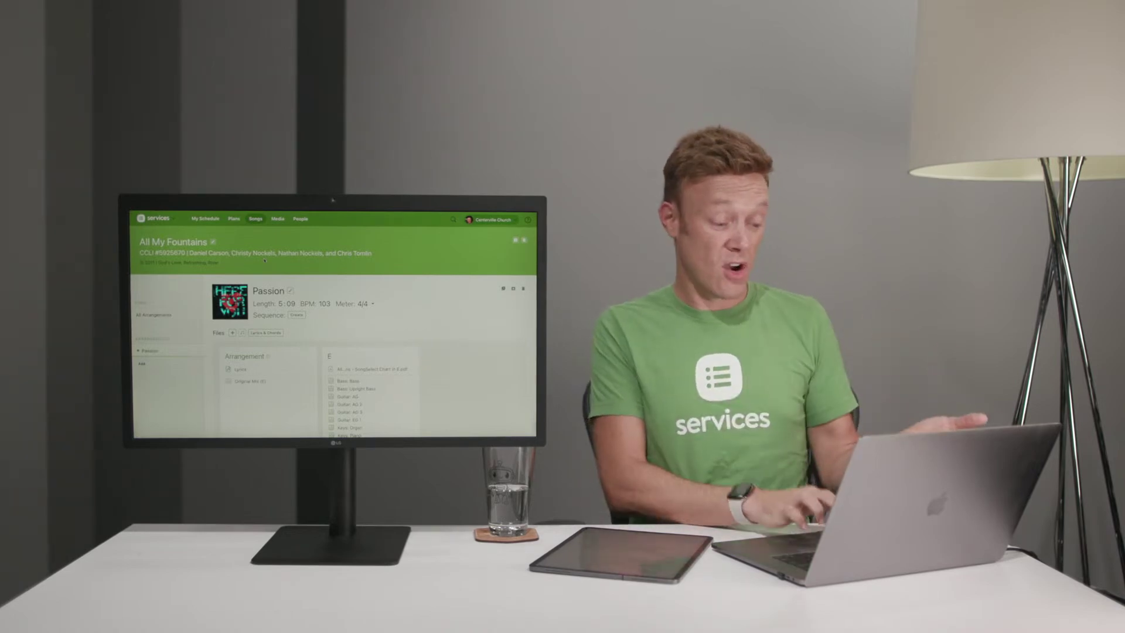
scroll(417, 348, "down", 1)
scroll(417, 347, "down", 3)
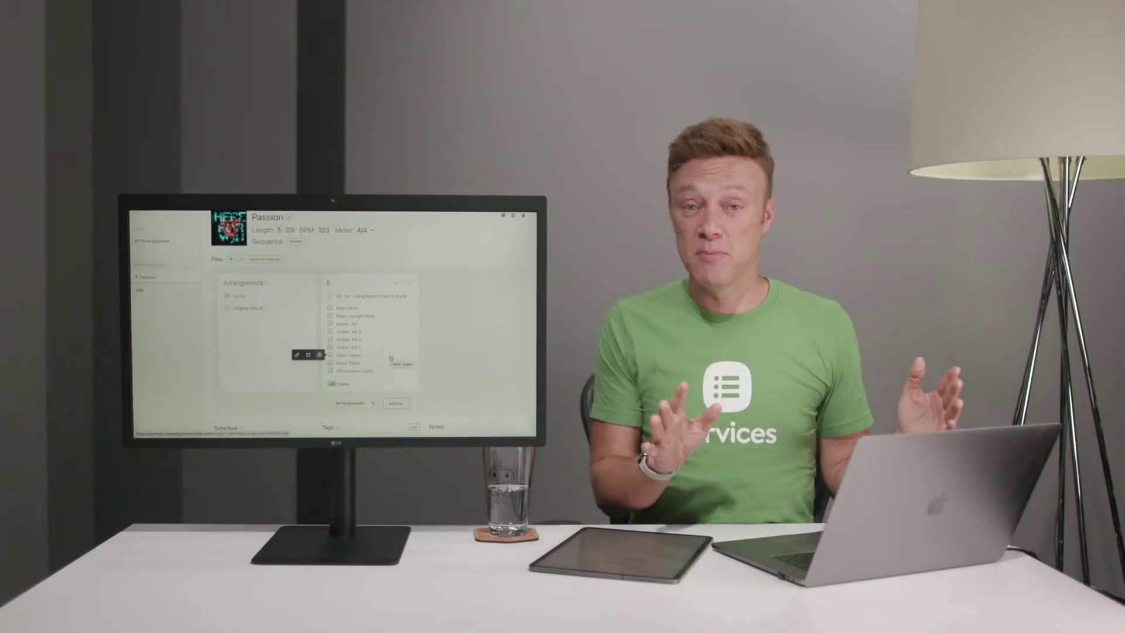
scroll(391, 357, "up", 3)
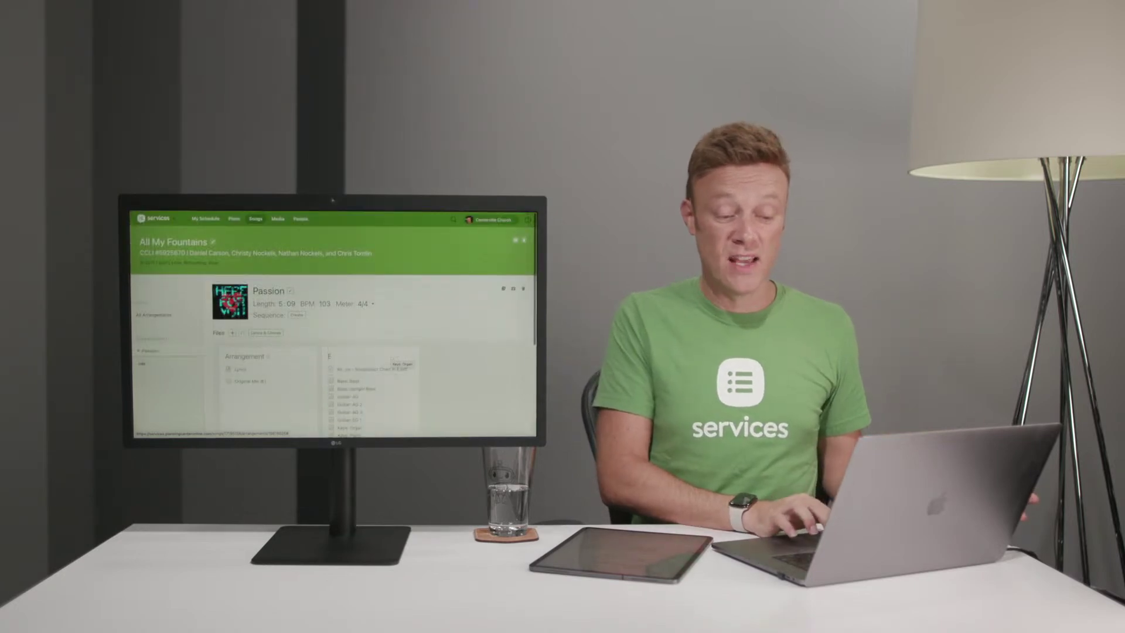
Search the help documentation for "Attachment" and close the help window.
left_click(527, 221)
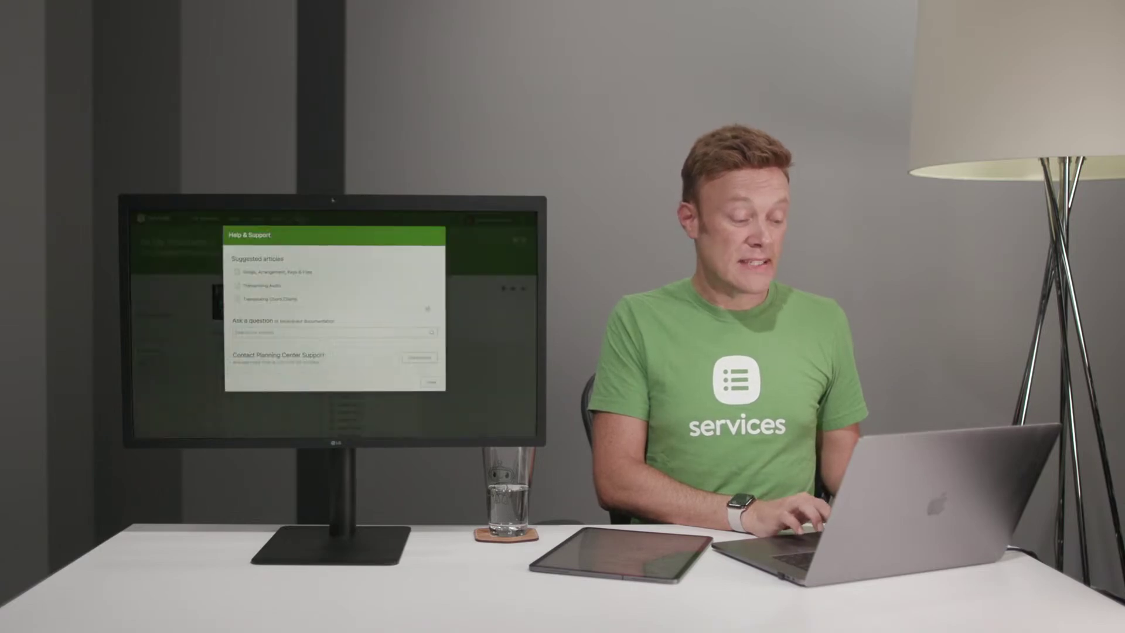
type("Atta")
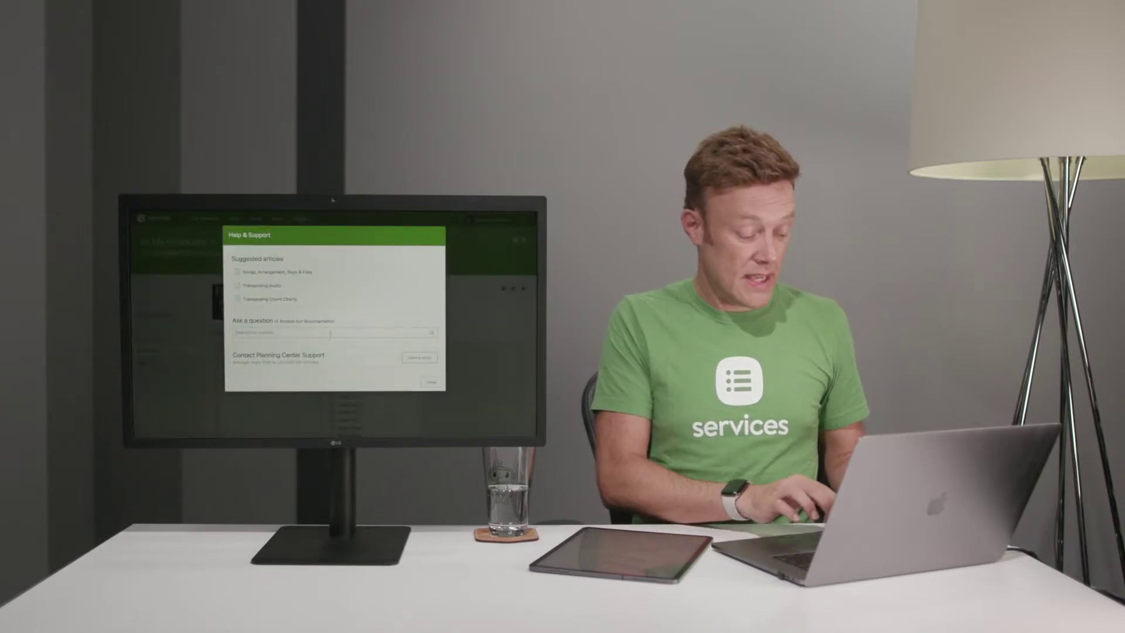
type("chment")
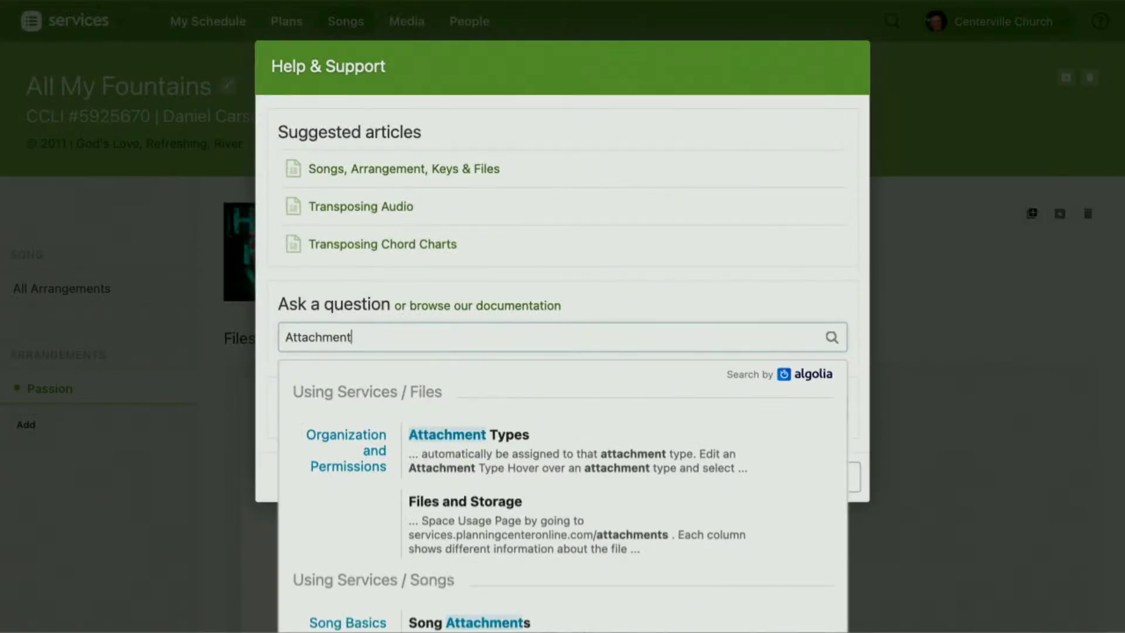
left_click(828, 279)
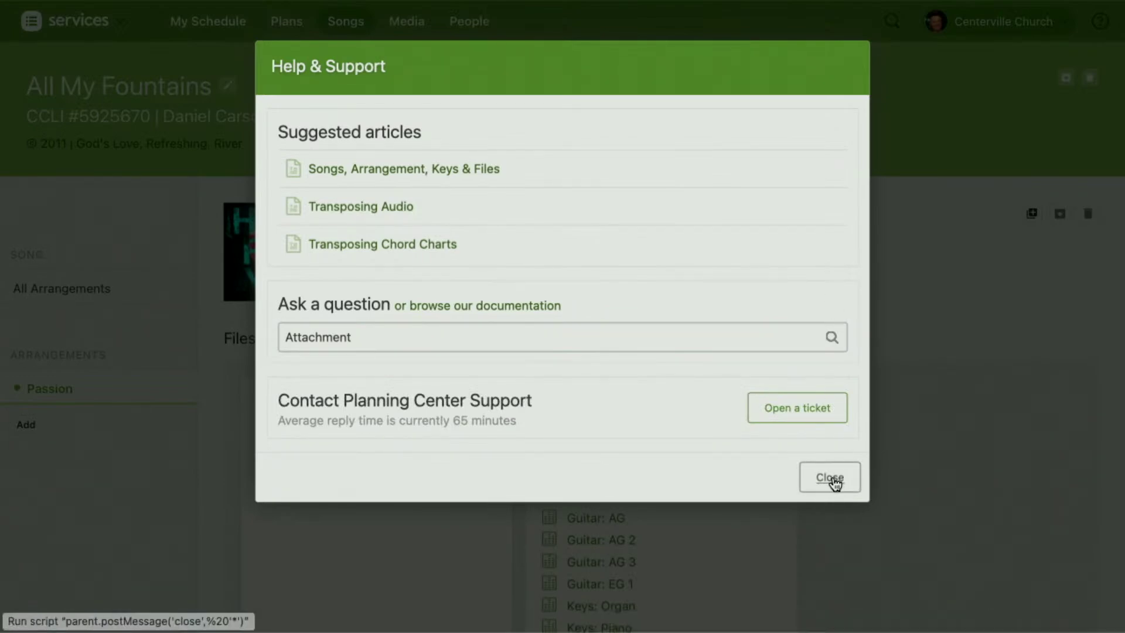
left_click(829, 477)
Return to the San Diego folder's plans, expand Contemporary Service and open its September 27, 2020 plan.
mouse_move(286, 23)
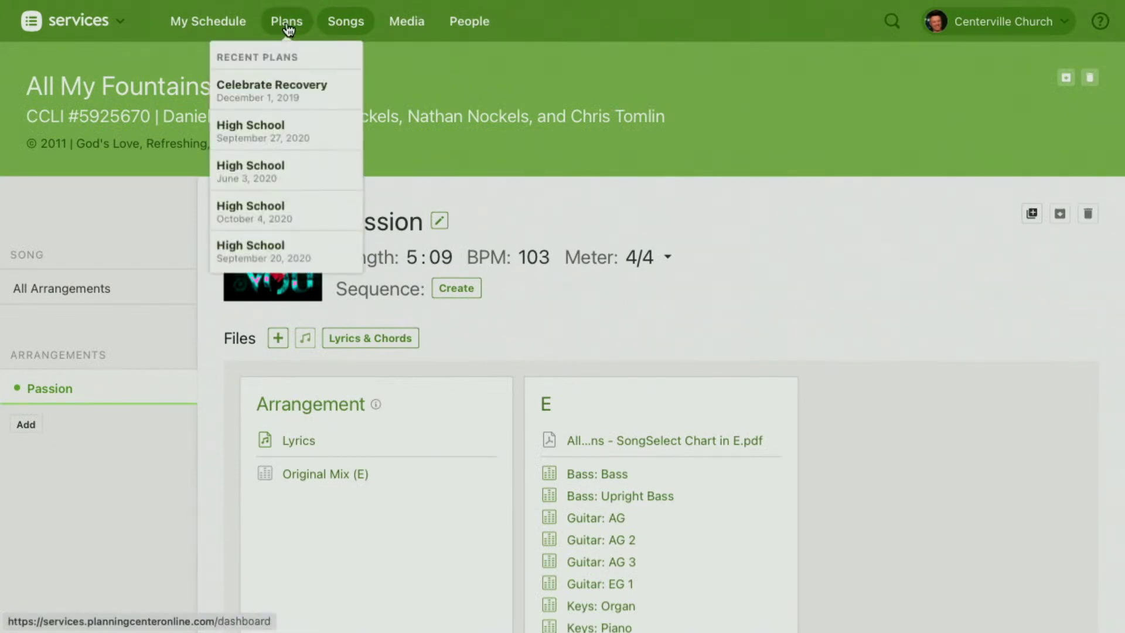
left_click(287, 23)
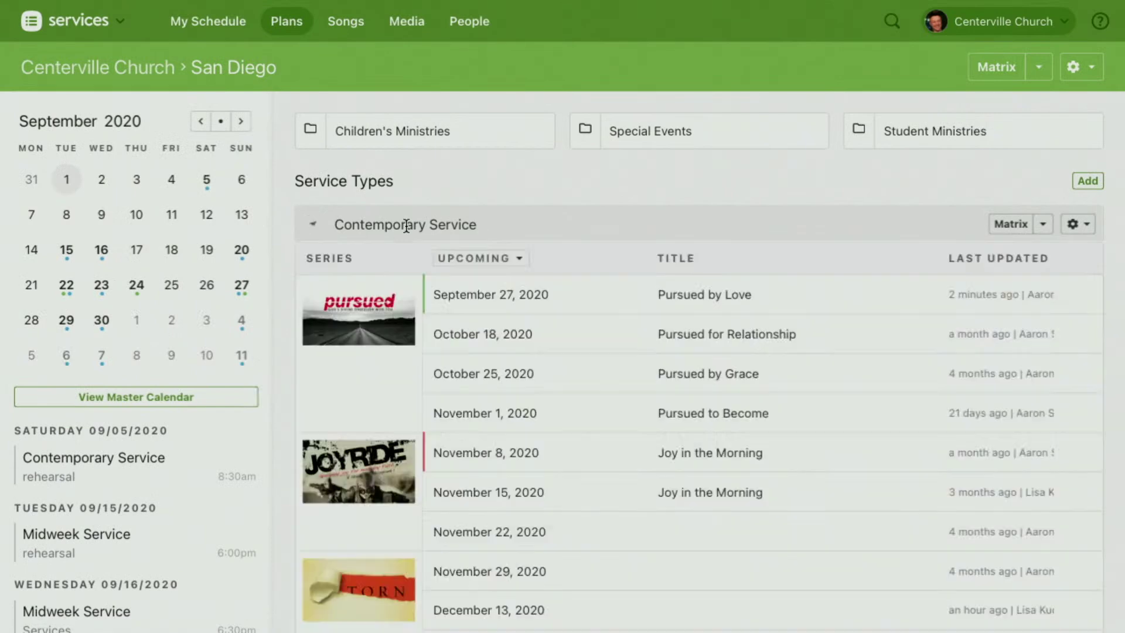
left_click(486, 299)
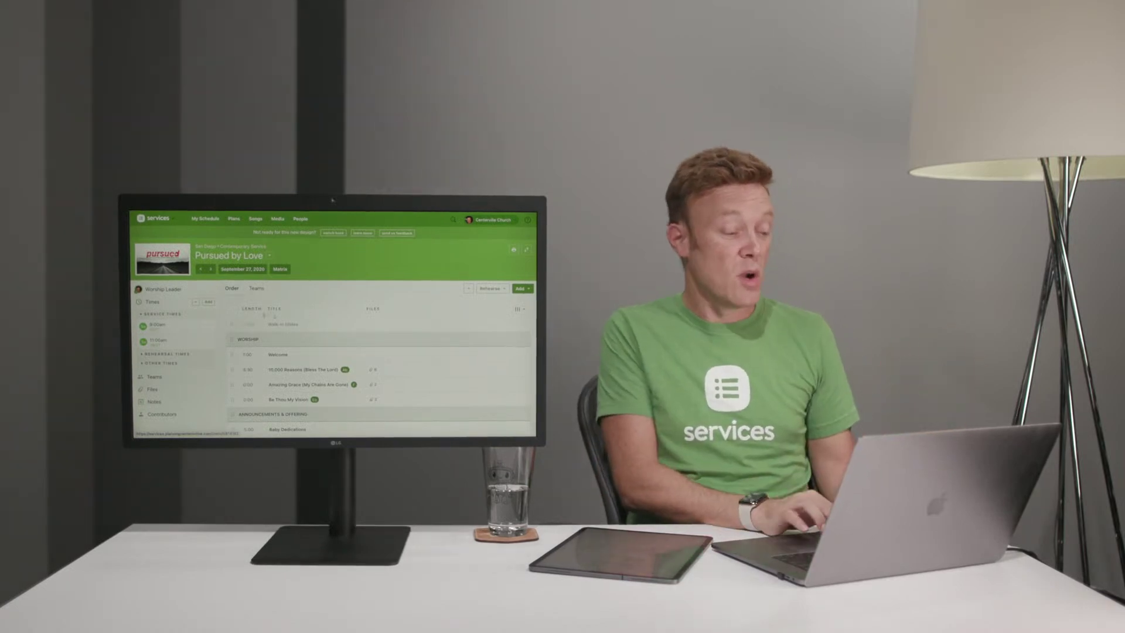
Read the explanation of Services Live in the plan's sharing options and launch the live view for the September 27, 2020 plan.
left_click(469, 288)
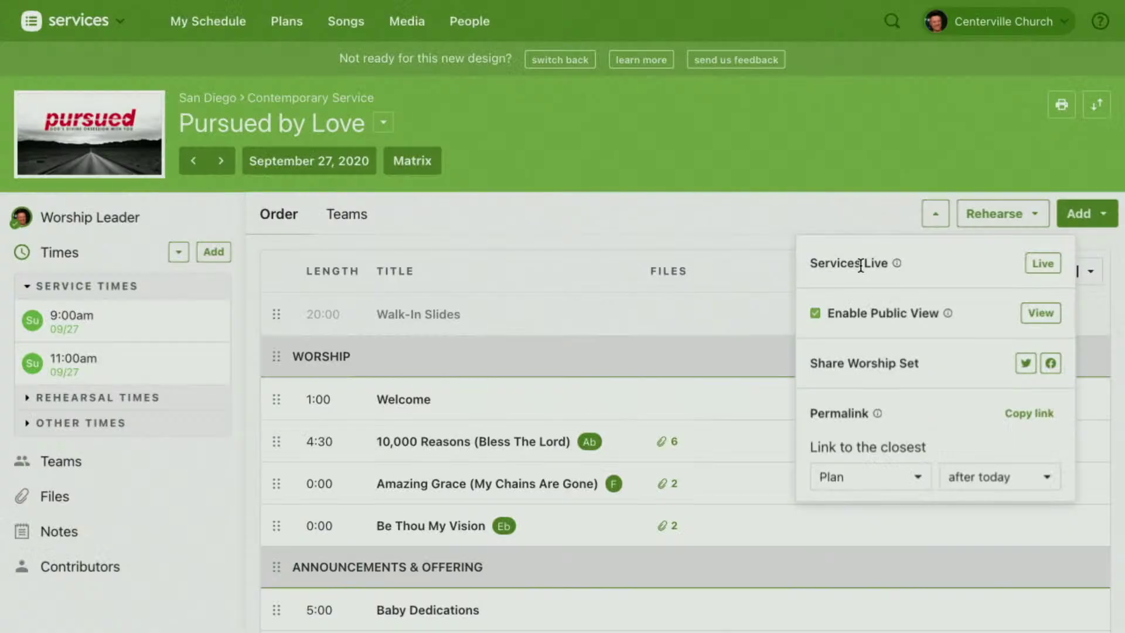
left_click(897, 263)
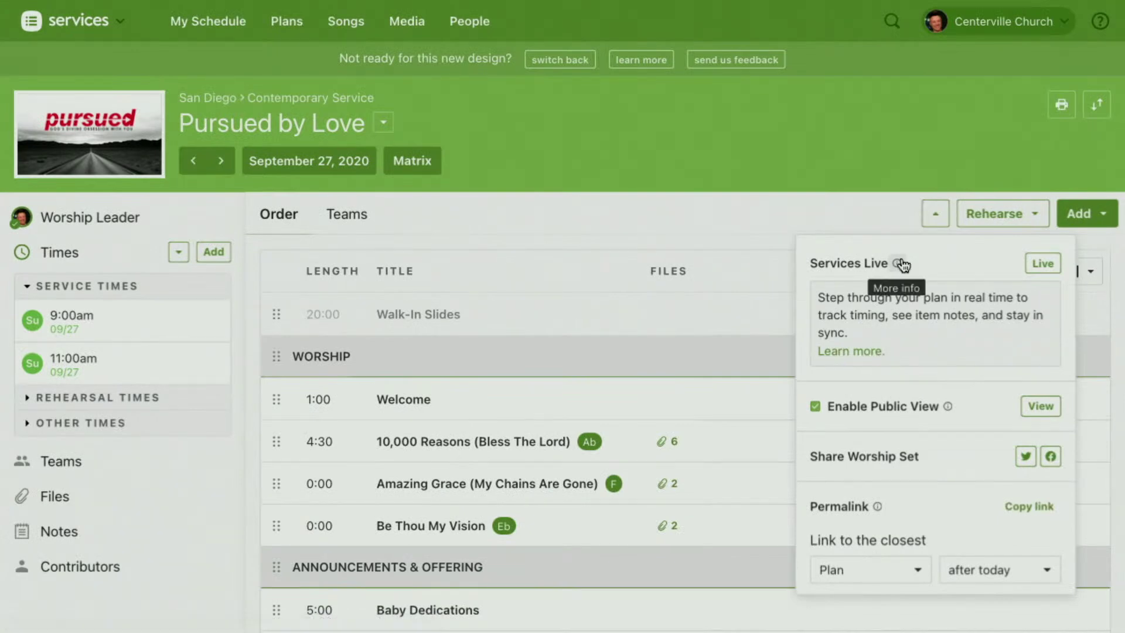
left_click(905, 265)
left_click(1043, 263)
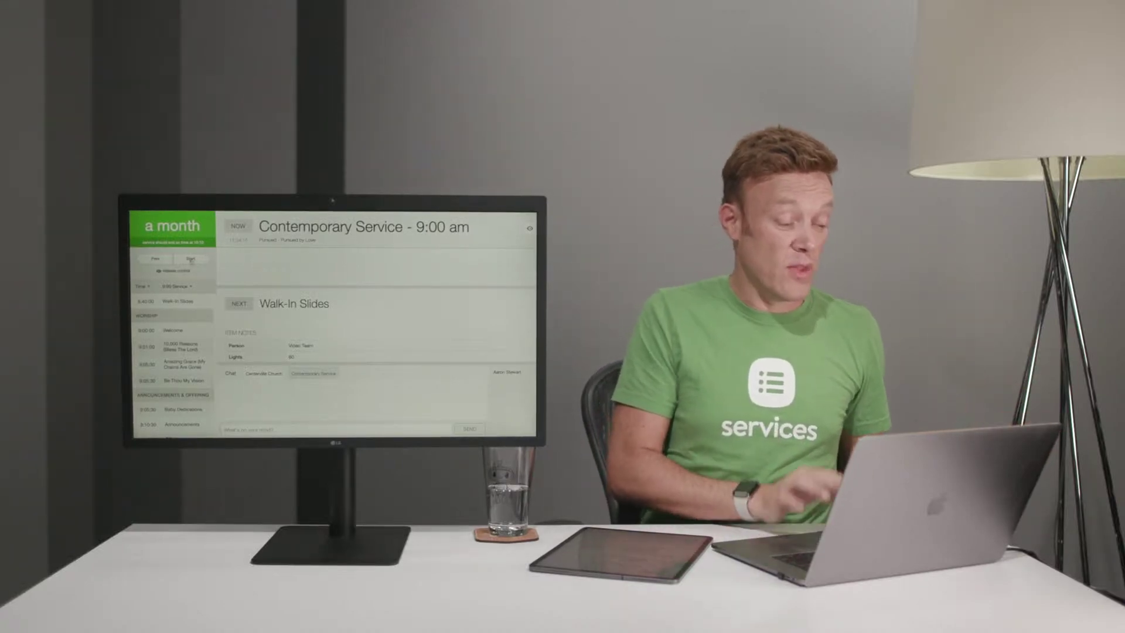
Advance the 9:00 am service to Walk-In Slides, enlarge the current item's notes area and move on to Welcome.
left_click(190, 258)
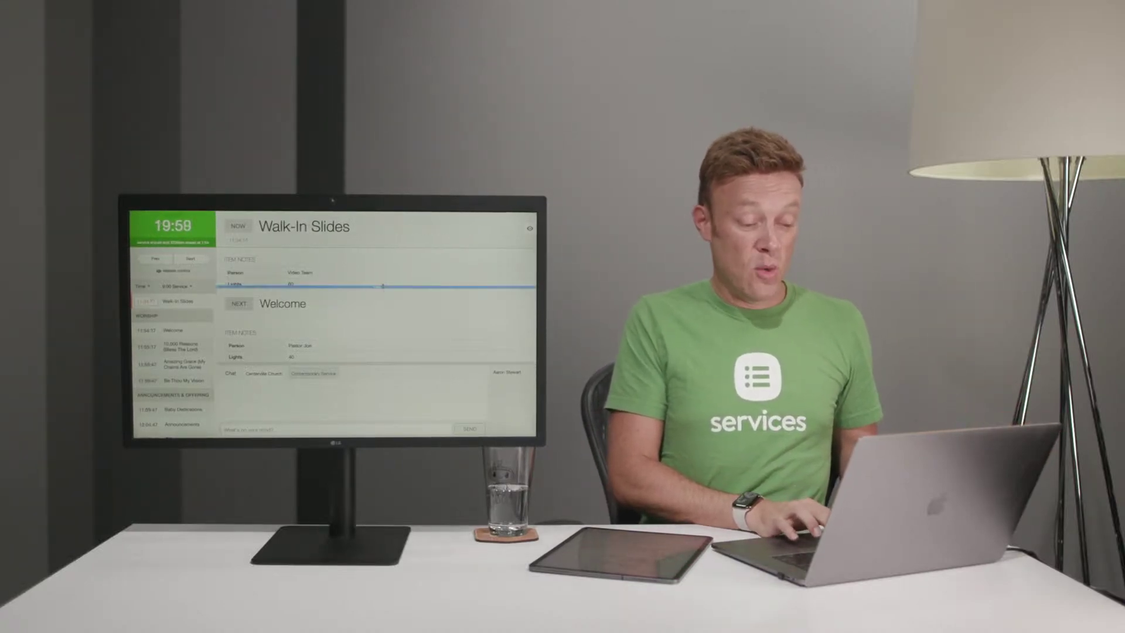
left_click_drag(380, 287, 380, 325)
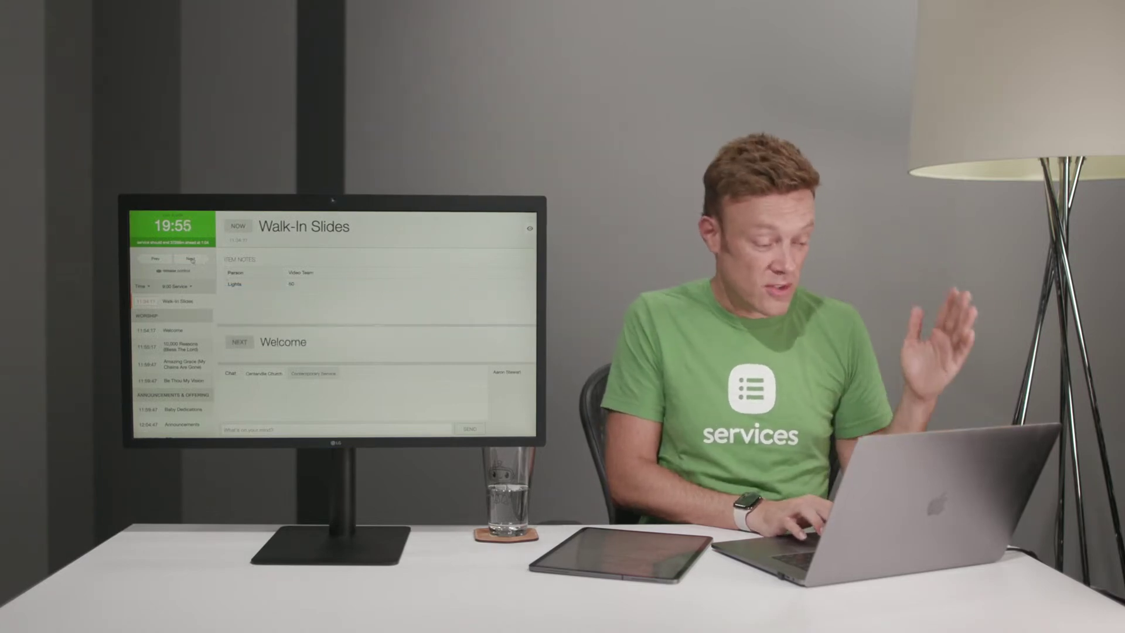
left_click(191, 260)
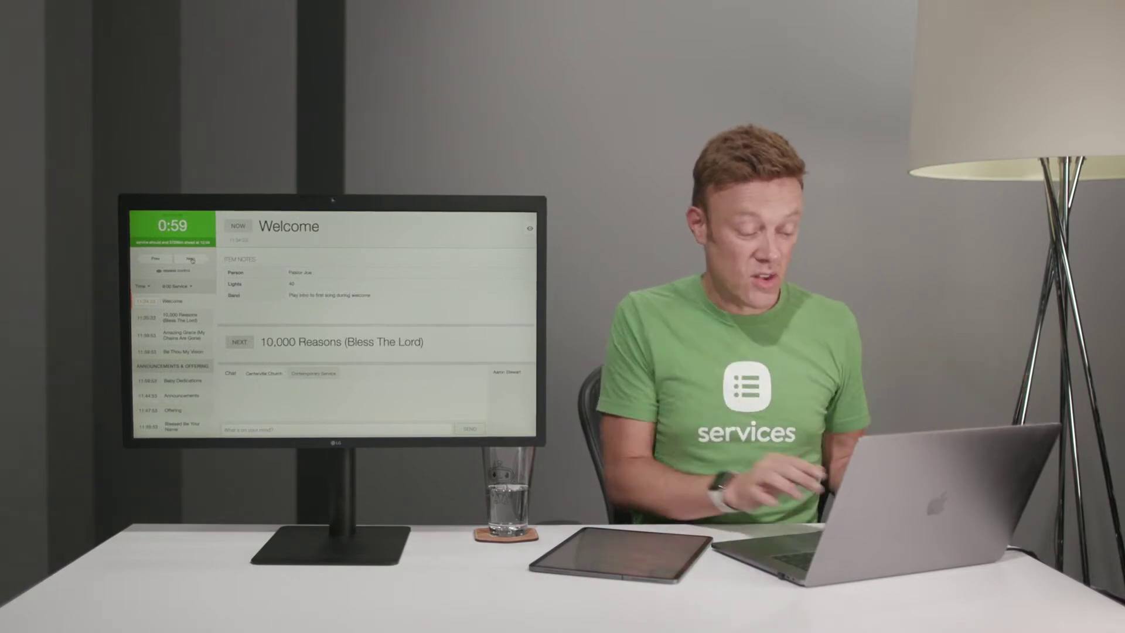
Leave the live view for the Pursued by Love plan and open the help and support window.
mouse_move(170, 214)
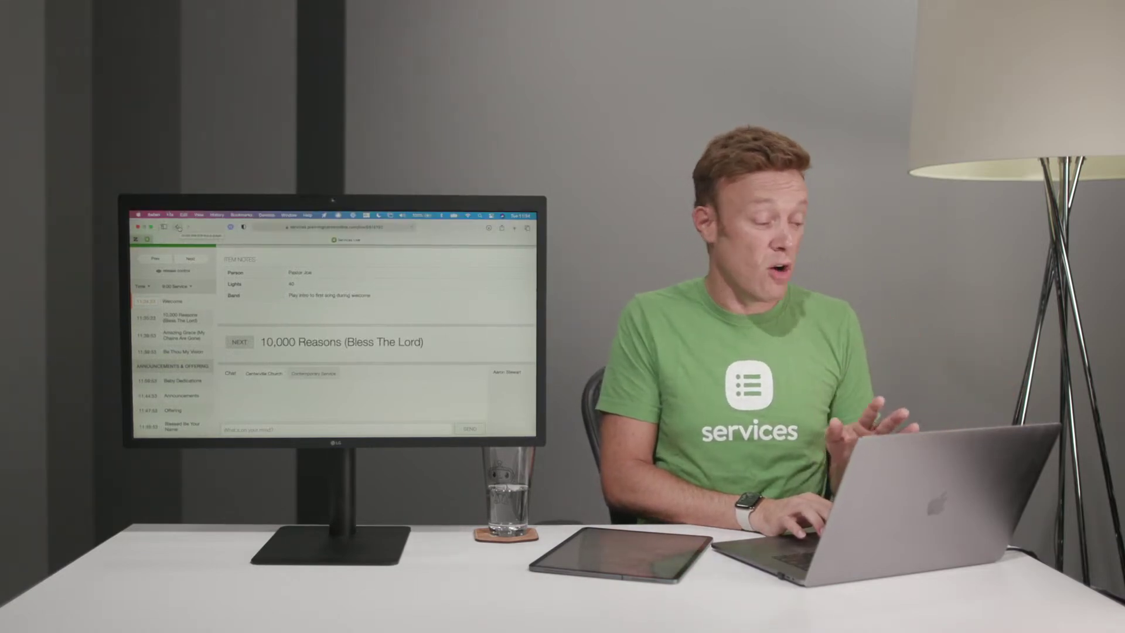
left_click(179, 227)
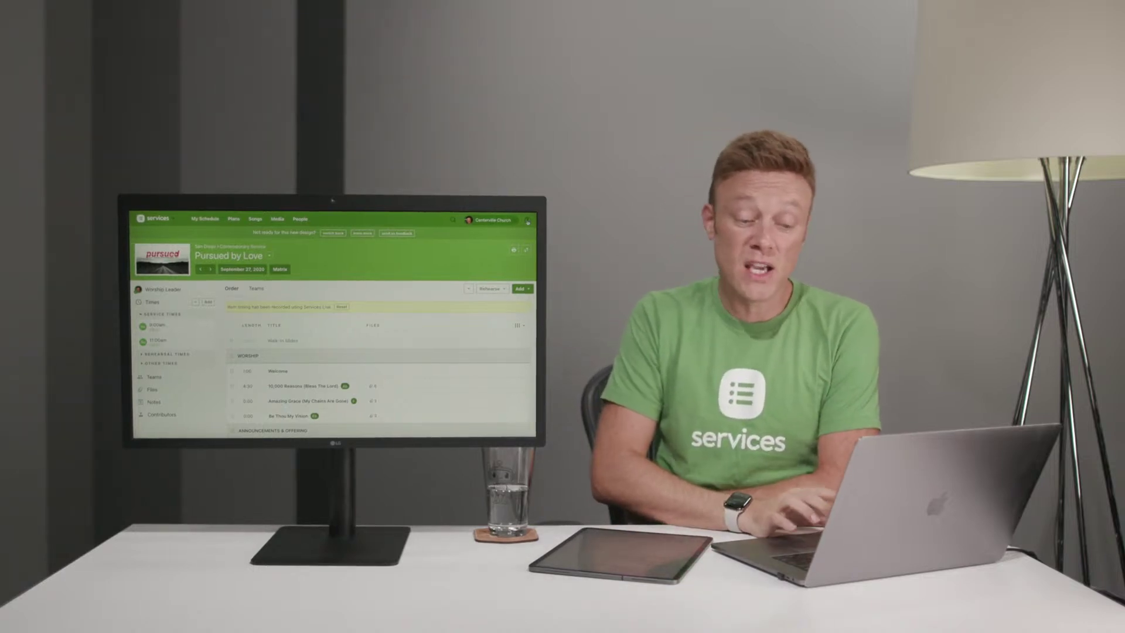
left_click(527, 221)
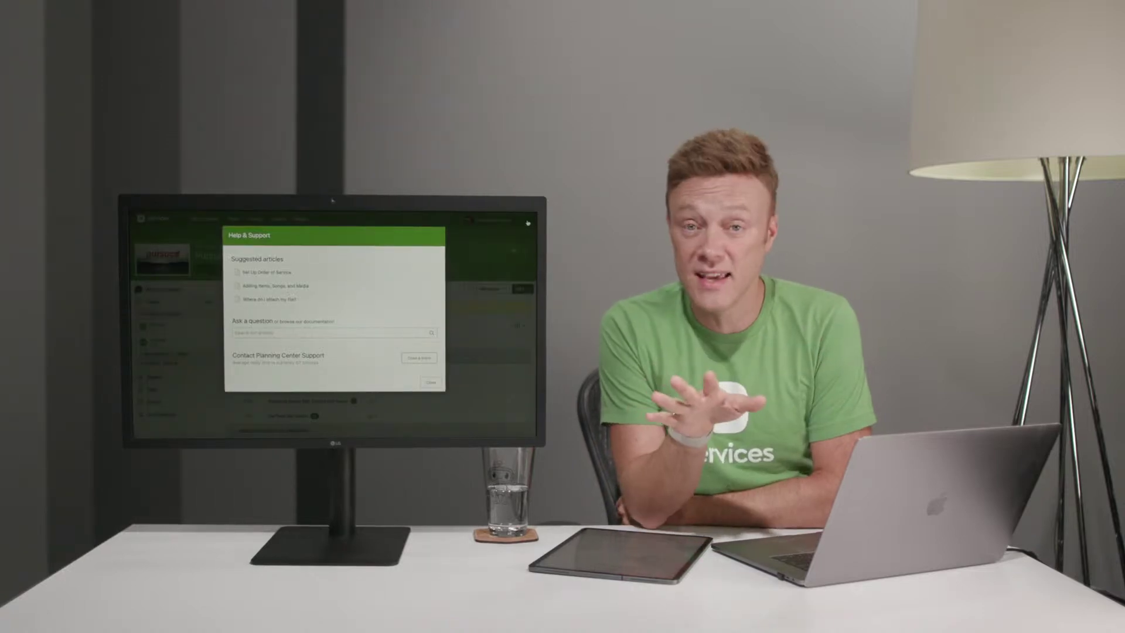